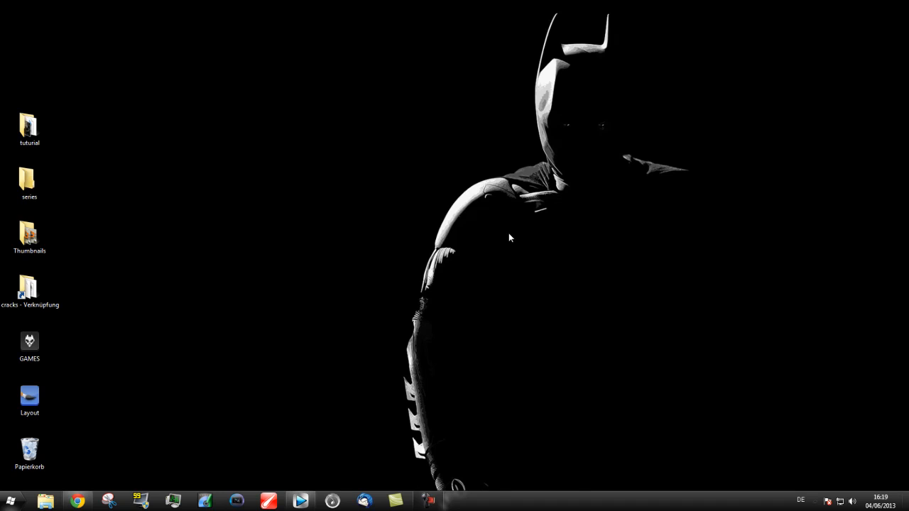
Open the tuturial folder and place its window over the upper part of the empty Vegas Pro project.
{"action": "left_click", "coordinate": [301, 502]}
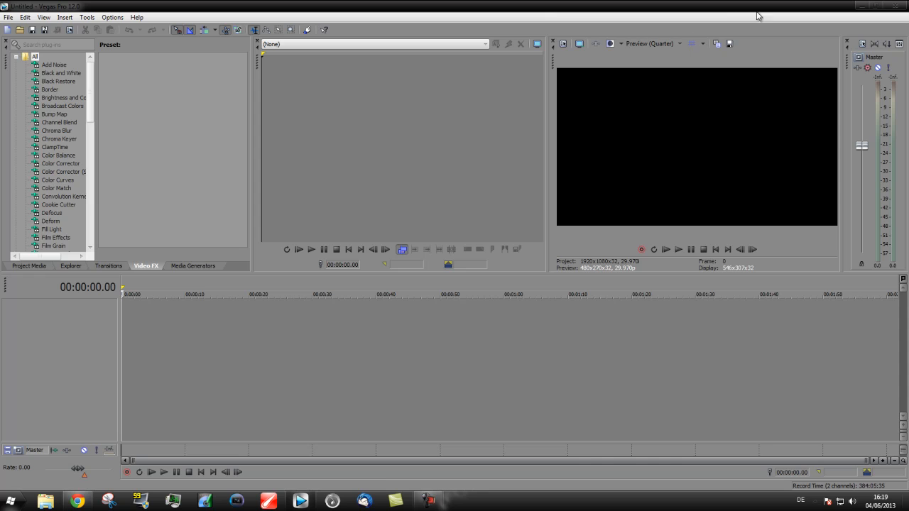
{"action": "left_click", "coordinate": [863, 8]}
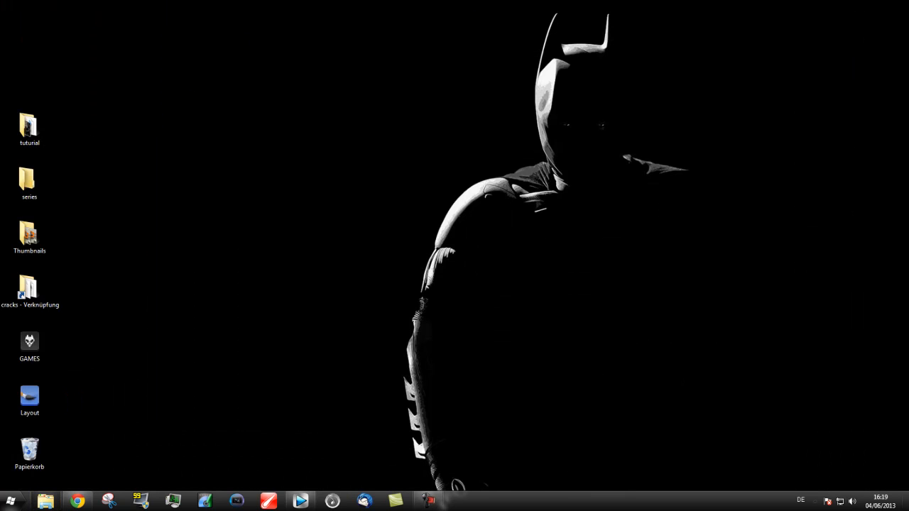
{"action": "left_click_drag", "start_coordinate": [908, 114], "coordinate": [395, 113]}
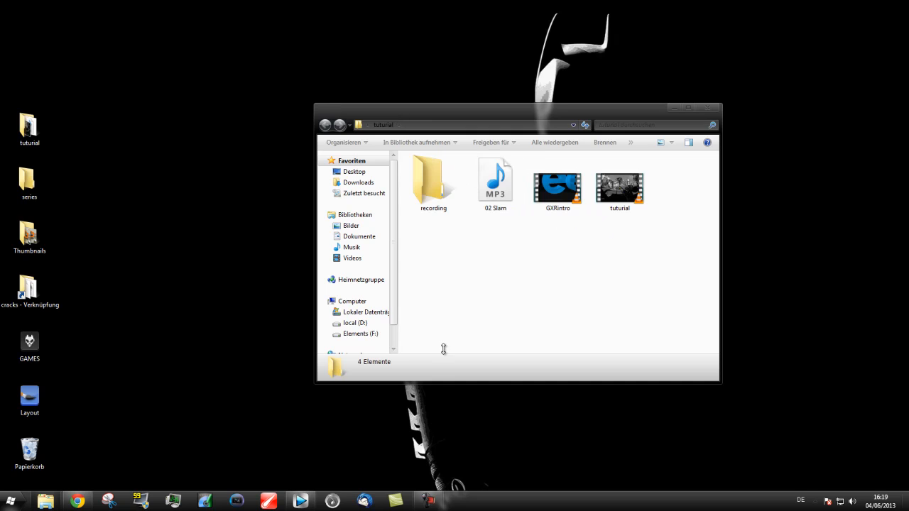
{"action": "left_click", "coordinate": [304, 496]}
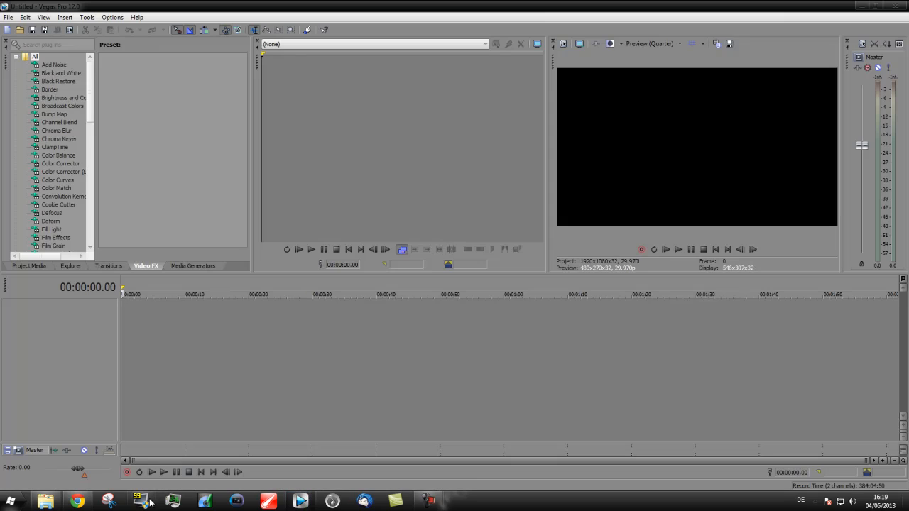
{"action": "left_click", "coordinate": [46, 500]}
{"action": "left_click_drag", "start_coordinate": [636, 118], "coordinate": [783, 81]}
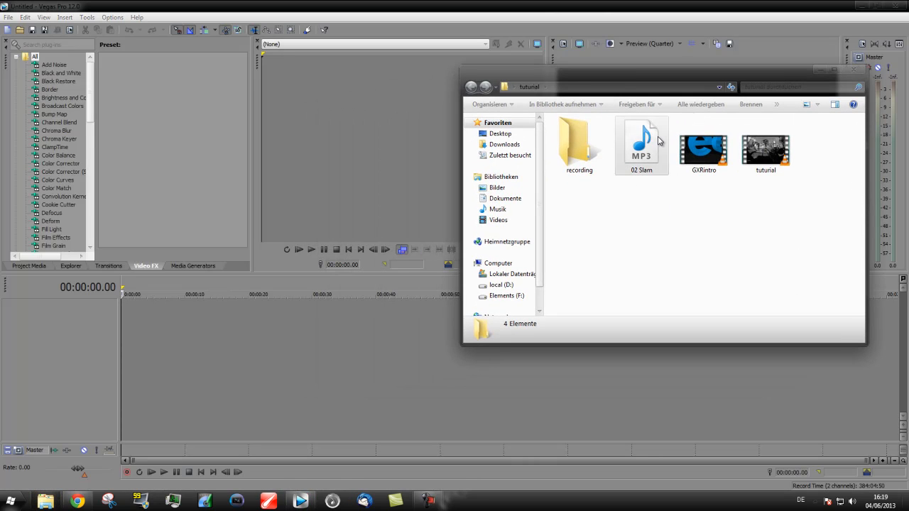
Add the 02 Slam MP3 from the folder at the very start of the empty timeline.
{"action": "left_click", "coordinate": [634, 148]}
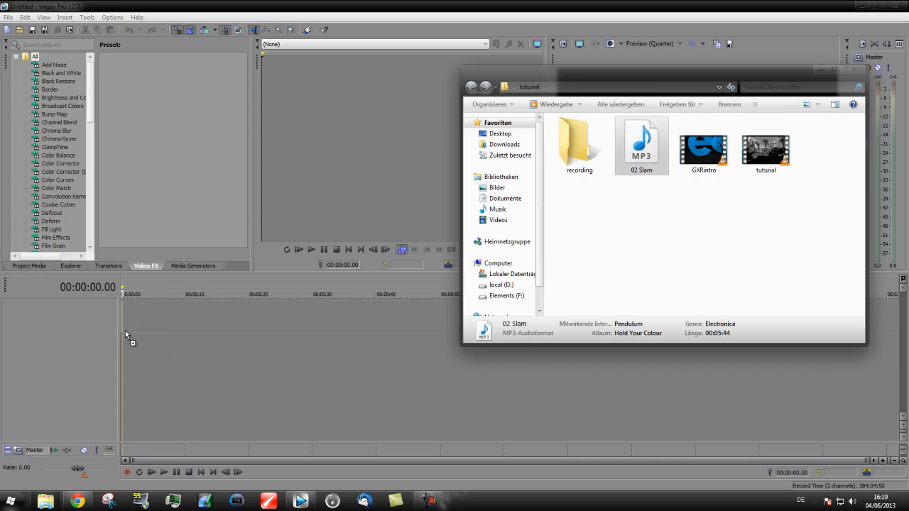
{"action": "left_click_drag", "start_coordinate": [125, 331], "coordinate": [125, 331]}
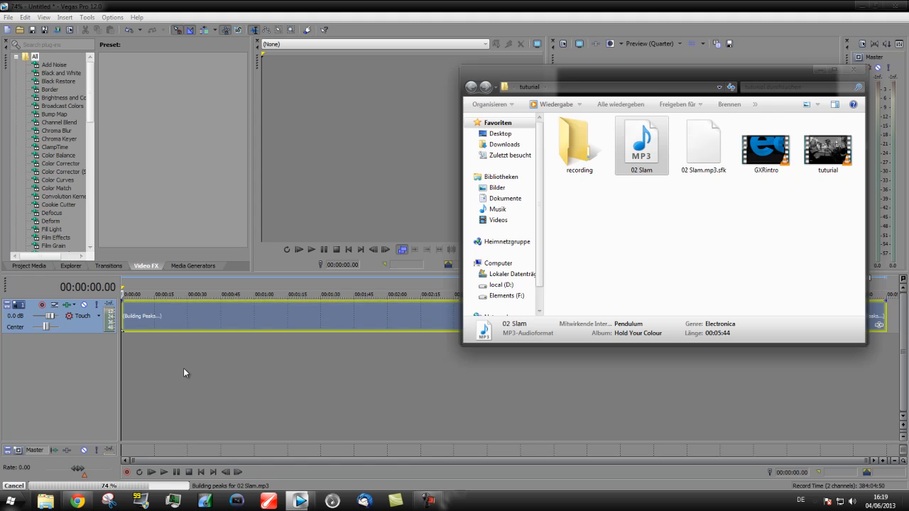
{"action": "left_click", "coordinate": [183, 368]}
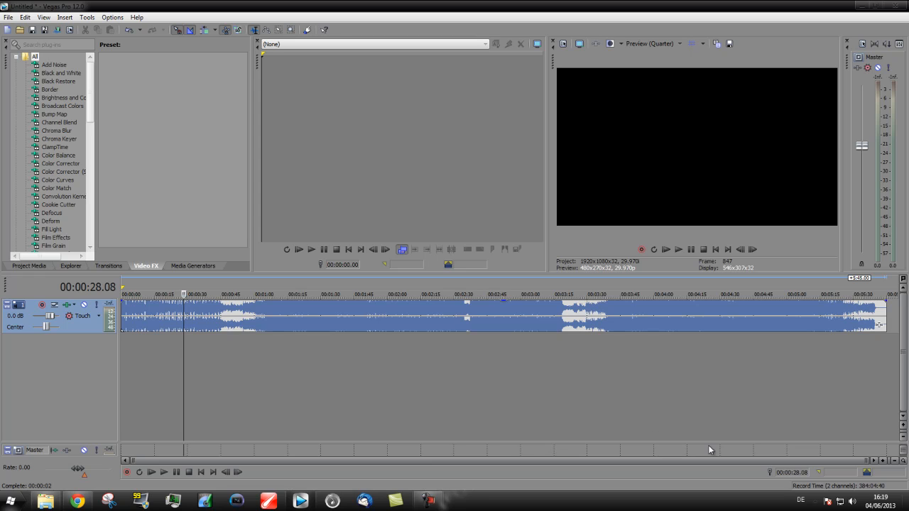
Lower the Vegas Pro volume to 18 in the Windows volume mixer, playing the song to check its loudness.
{"action": "left_click", "coordinate": [852, 500]}
{"action": "left_click", "coordinate": [848, 472]}
{"action": "left_click_drag", "start_coordinate": [805, 387], "coordinate": [805, 418]}
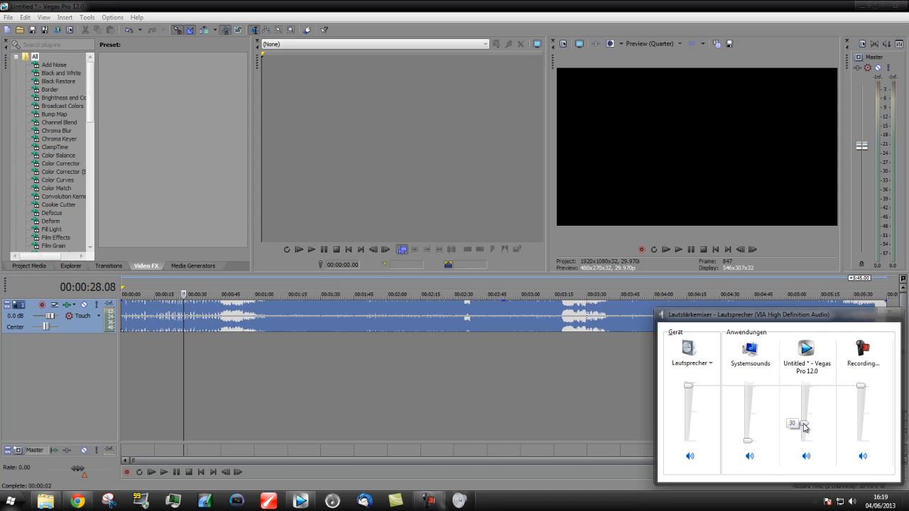
{"action": "left_click", "coordinate": [159, 338]}
{"action": "key", "text": "space"}
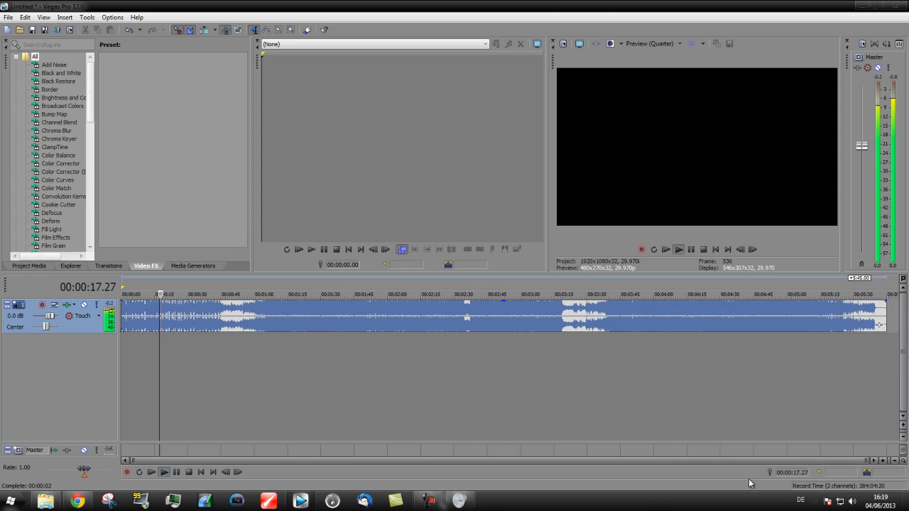
{"action": "left_click", "coordinate": [852, 500]}
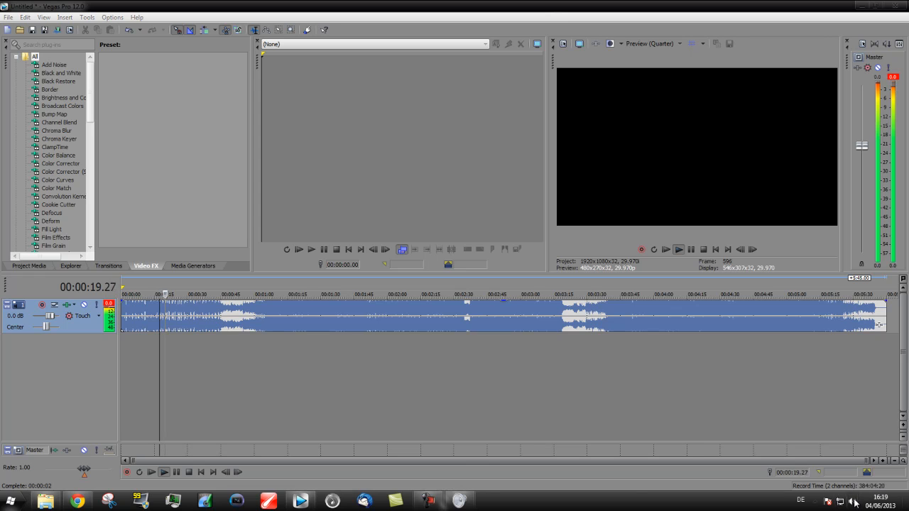
{"action": "left_click_drag", "start_coordinate": [806, 427], "coordinate": [808, 435]}
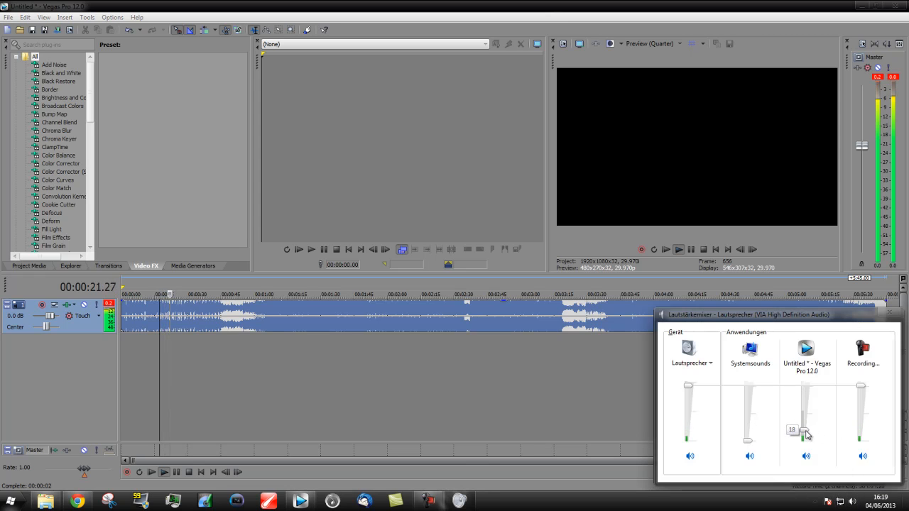
Play the song from about 38 seconds, stop it, and return the cursor to the start of the timeline.
{"action": "left_click", "coordinate": [206, 362]}
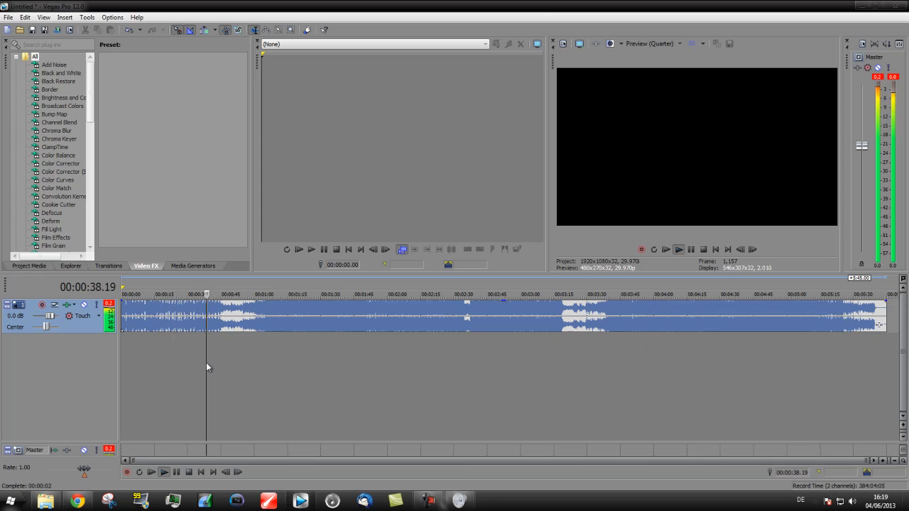
{"action": "key", "text": "Return"}
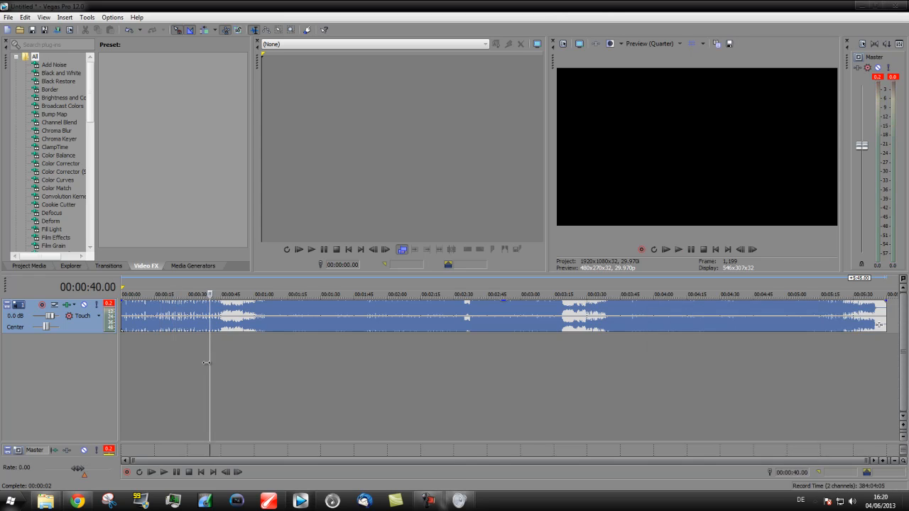
{"action": "left_click", "coordinate": [199, 378]}
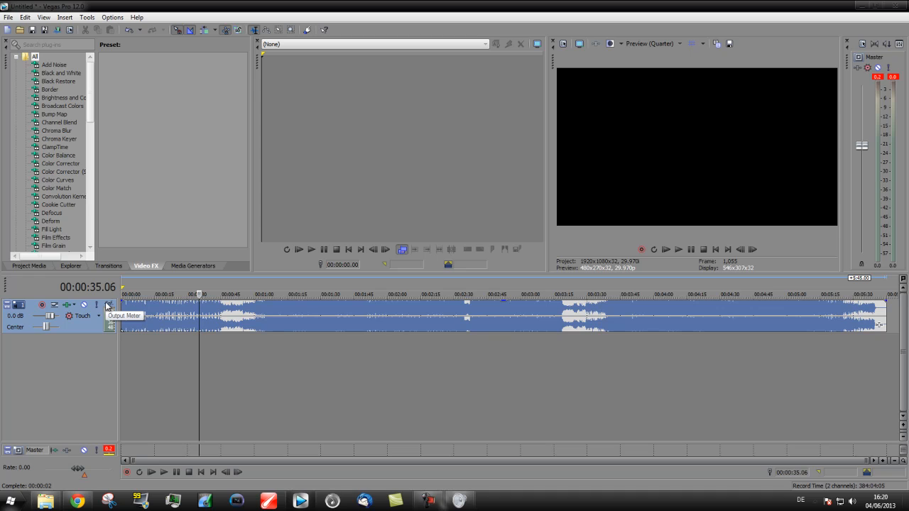
{"action": "left_click", "coordinate": [131, 350]}
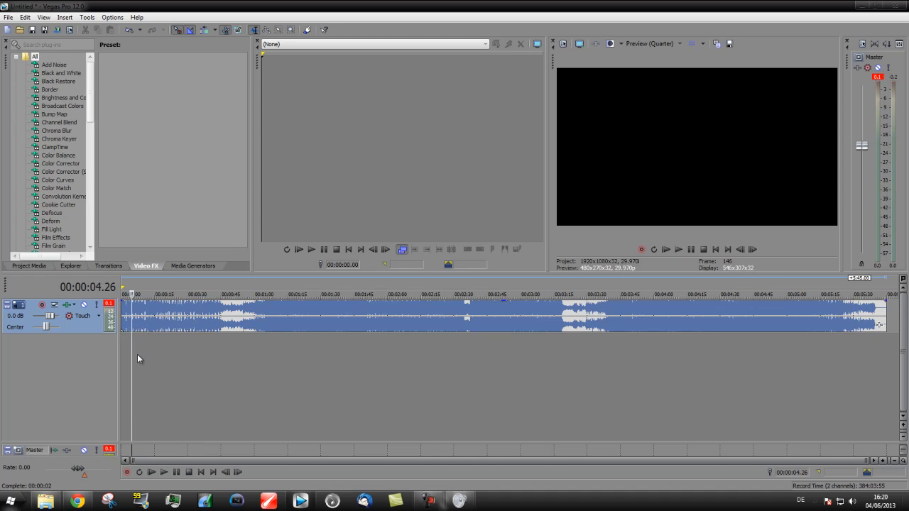
{"action": "left_click_drag", "start_coordinate": [131, 352], "coordinate": [80, 349]}
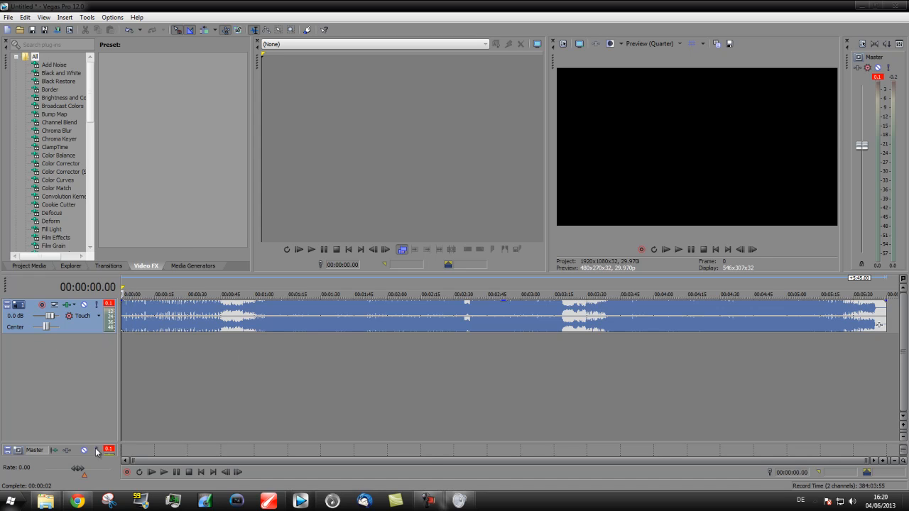
Watch the tuturial gameplay video from the folder in VLC media player and close the player.
{"action": "left_click", "coordinate": [46, 499]}
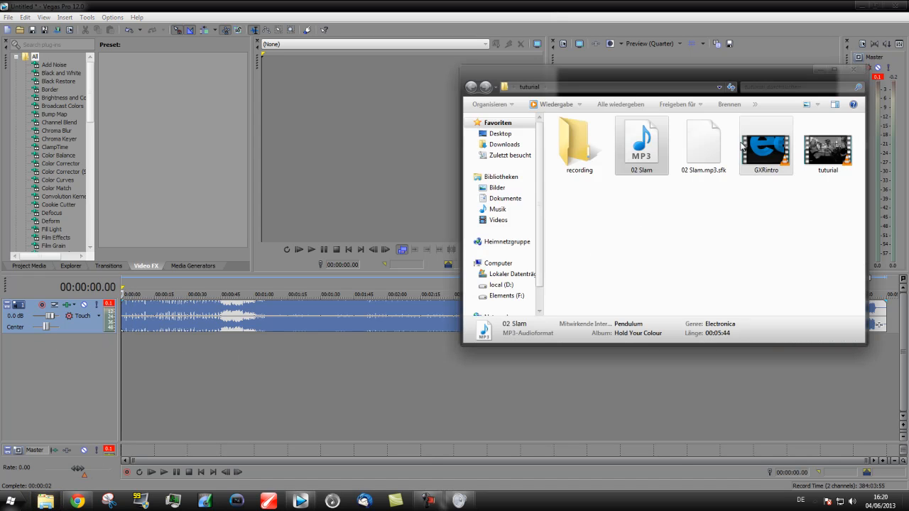
{"action": "left_click", "coordinate": [824, 151]}
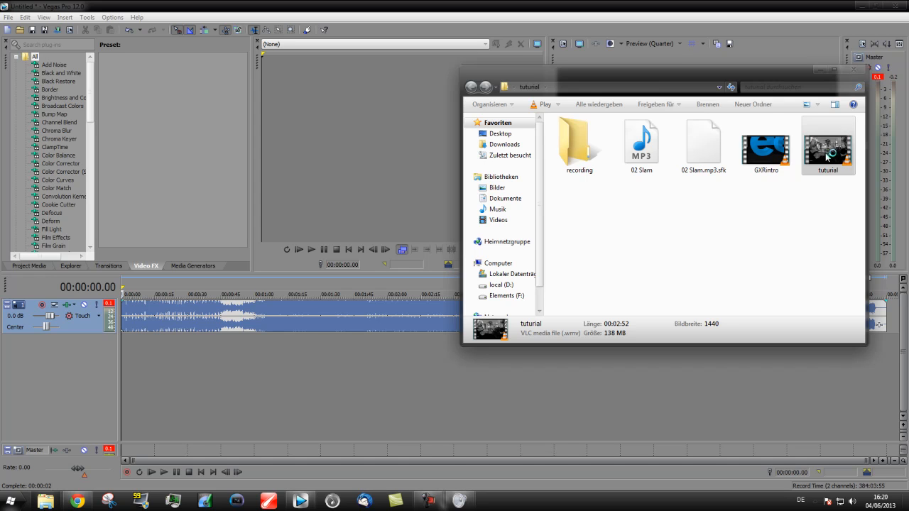
{"action": "double_click", "coordinate": [826, 156]}
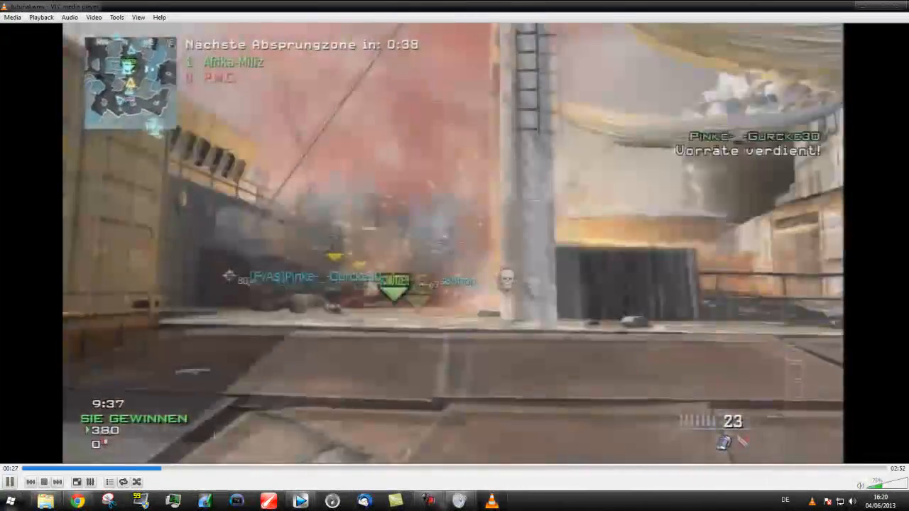
{"action": "key", "text": "plus"}
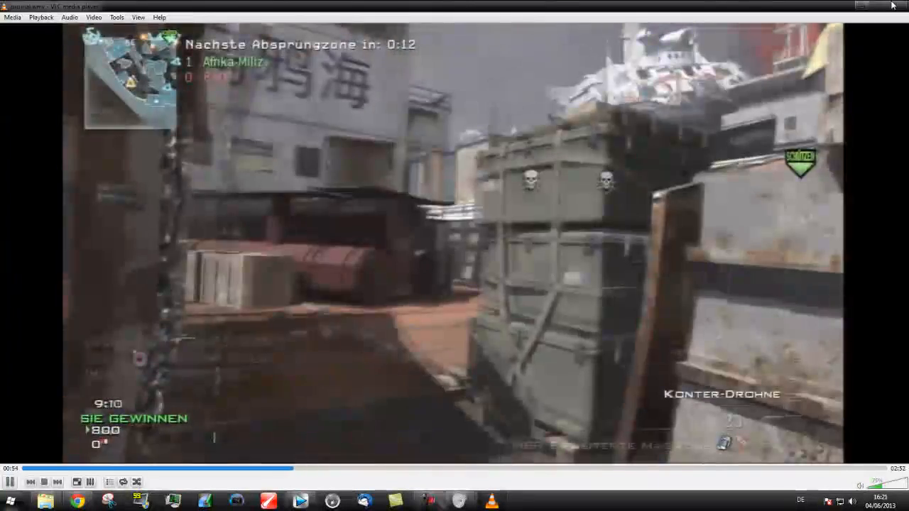
{"action": "left_click", "coordinate": [892, 5]}
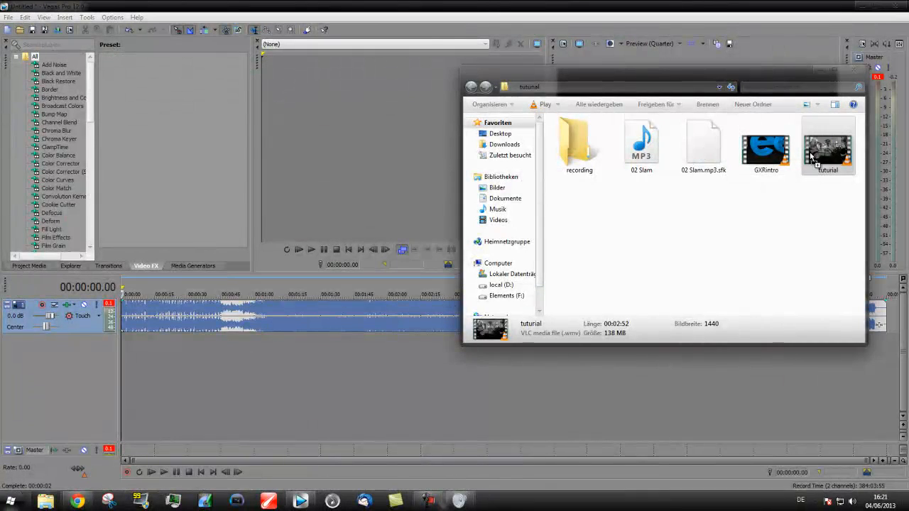
Add the GXRintro clip on a new video track below the song, decline matching the project settings, and view a frame of it.
{"action": "left_click_drag", "start_coordinate": [781, 158], "coordinate": [312, 367]}
{"action": "left_click_drag", "start_coordinate": [139, 355], "coordinate": [156, 363]}
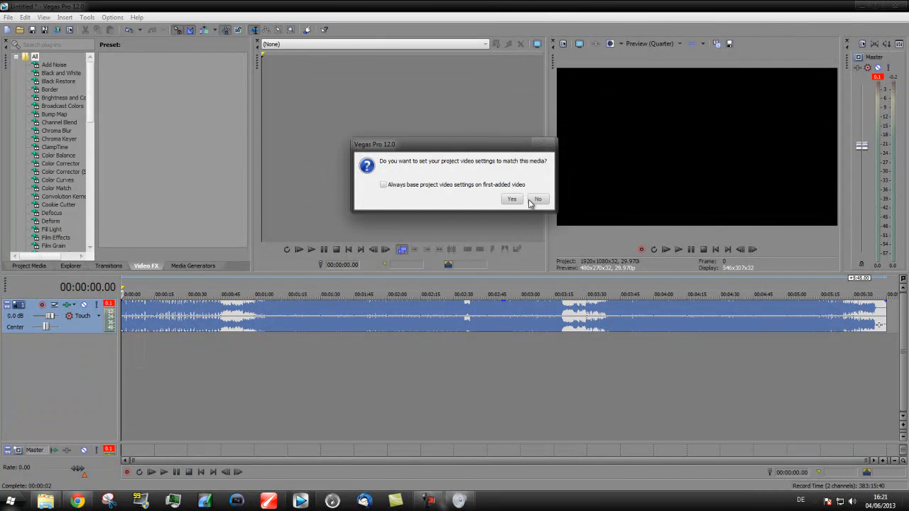
{"action": "left_click", "coordinate": [537, 200]}
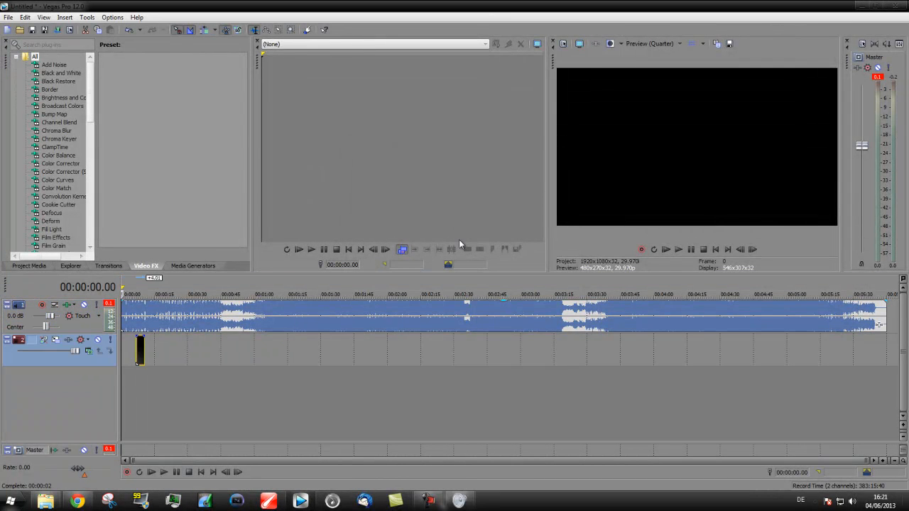
{"action": "left_click", "coordinate": [279, 358]}
{"action": "left_click_drag", "start_coordinate": [225, 358], "coordinate": [216, 359]}
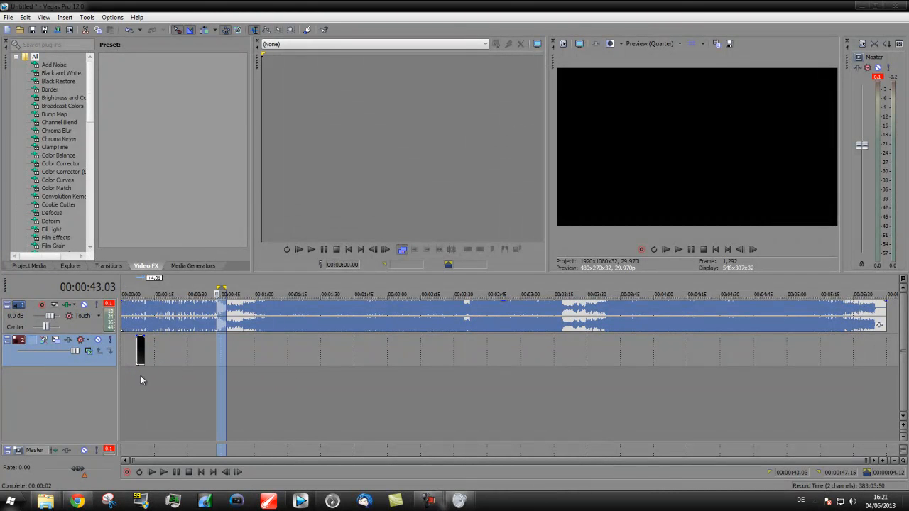
{"action": "left_click", "coordinate": [140, 375]}
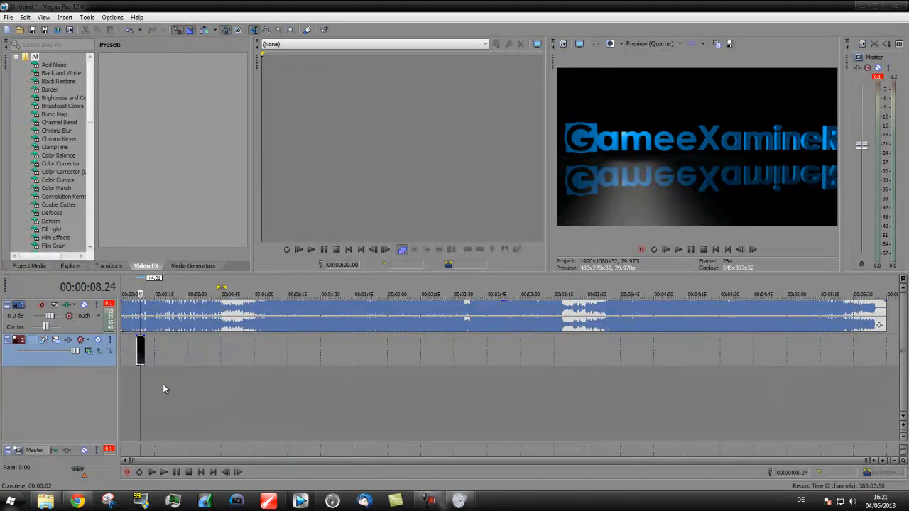
Play back the intro clip with the song and move the clip to the very start of its track.
{"action": "scroll", "coordinate": [180, 354], "scroll_direction": "up", "scroll_amount": 8}
{"action": "left_click_drag", "start_coordinate": [360, 350], "coordinate": [273, 351]}
{"action": "left_click", "coordinate": [235, 383]}
{"action": "key", "text": "space"}
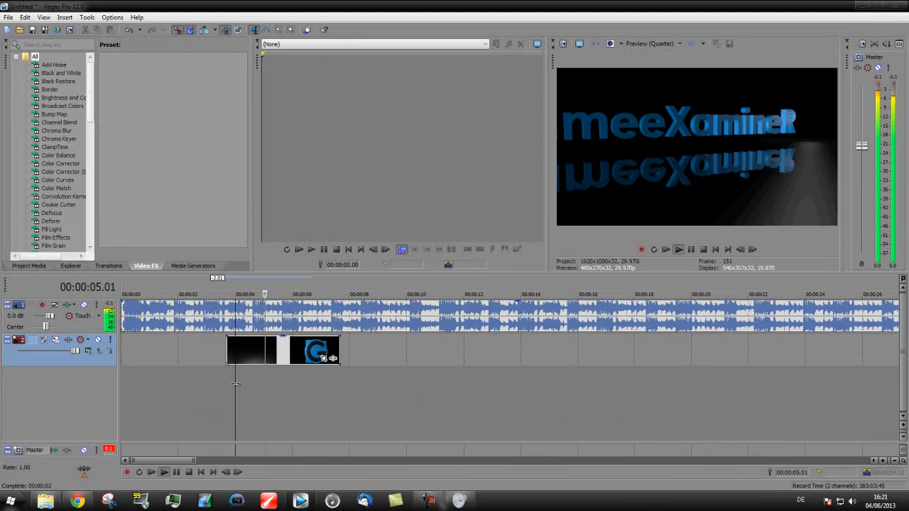
{"action": "key", "text": "space"}
{"action": "left_click", "coordinate": [176, 375]}
{"action": "left_click", "coordinate": [355, 402]}
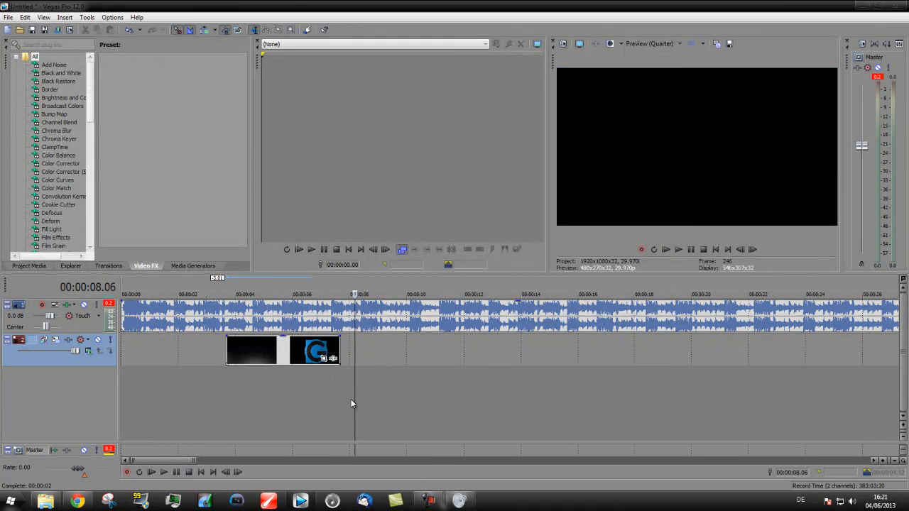
{"action": "left_click_drag", "start_coordinate": [276, 350], "coordinate": [167, 355]}
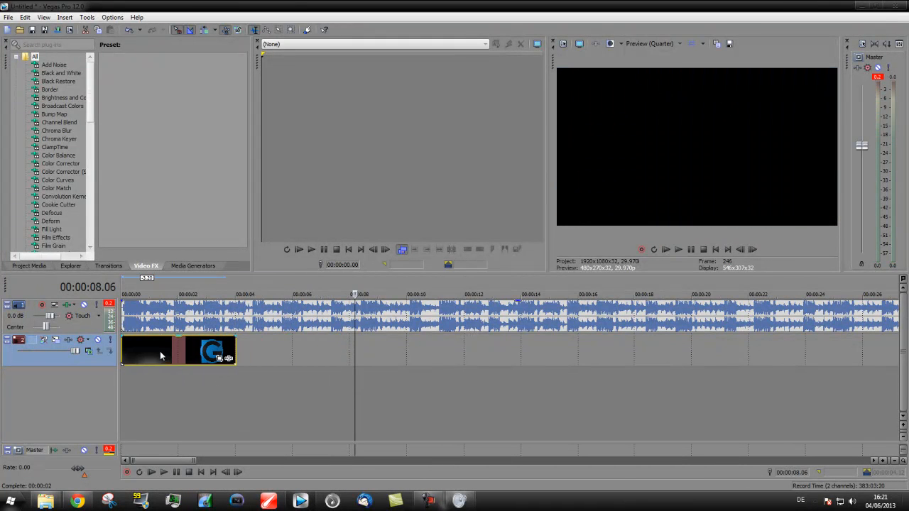
{"action": "left_click", "coordinate": [183, 379]}
Add the tuturial video after the intro clip at about 5 seconds and dismiss the audio proxy notice.
{"action": "left_click", "coordinate": [46, 501]}
{"action": "left_click", "coordinate": [809, 160]}
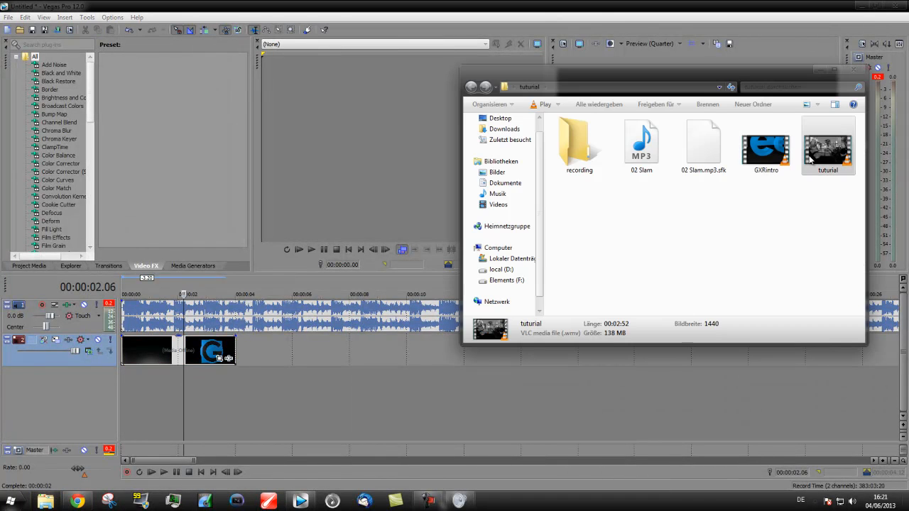
{"action": "left_click_drag", "start_coordinate": [841, 159], "coordinate": [233, 394]}
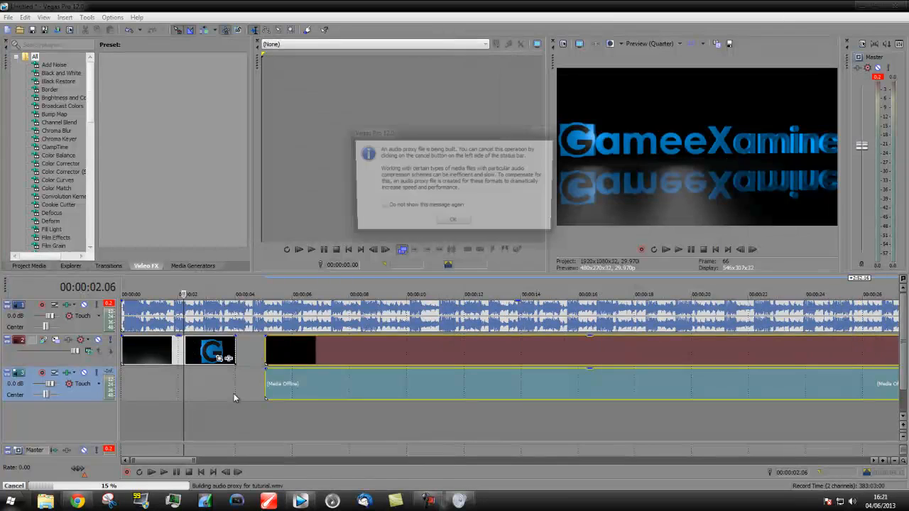
{"action": "left_click", "coordinate": [454, 224]}
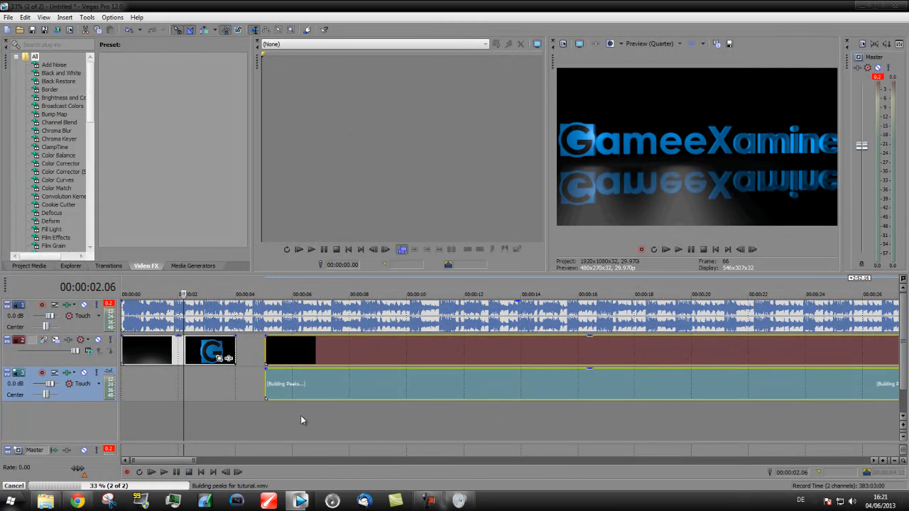
Scrub through the gameplay video from about 6 to 20 seconds on the timeline and play it from there.
{"action": "left_click", "coordinate": [297, 422]}
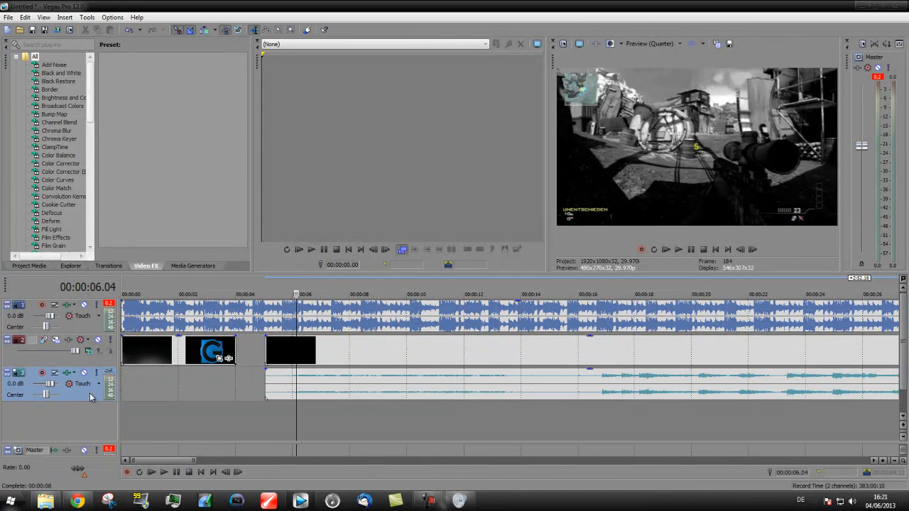
{"action": "left_click_drag", "start_coordinate": [296, 404], "coordinate": [689, 381]}
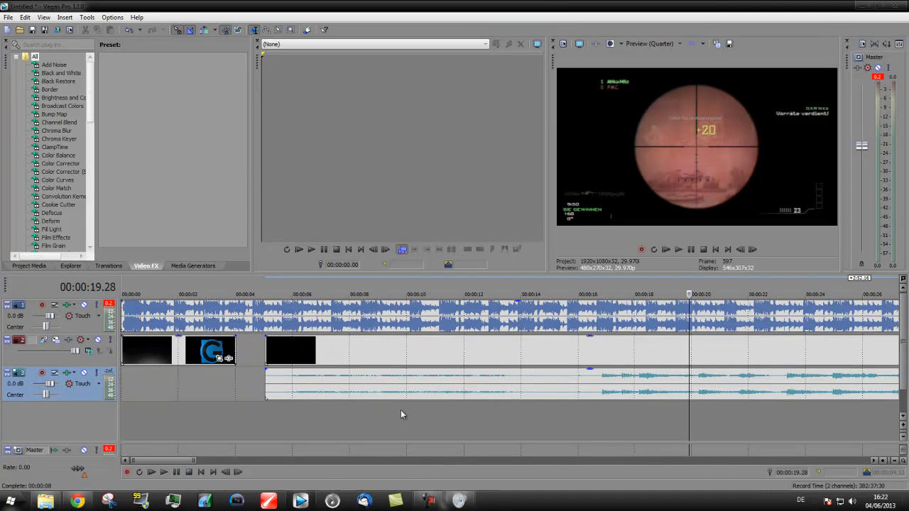
{"action": "key", "text": "space"}
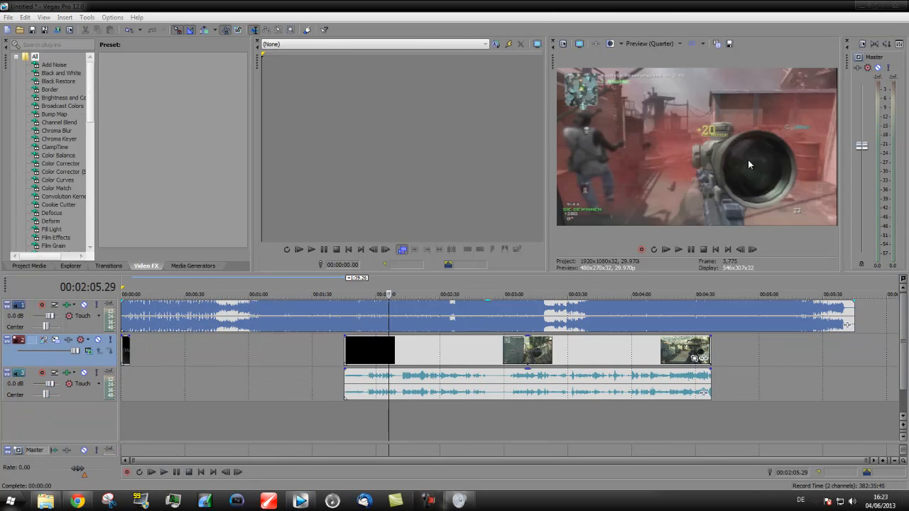
Play the song from about 6 seconds on the timeline to find a suitable cut point.
{"action": "left_click", "coordinate": [231, 400]}
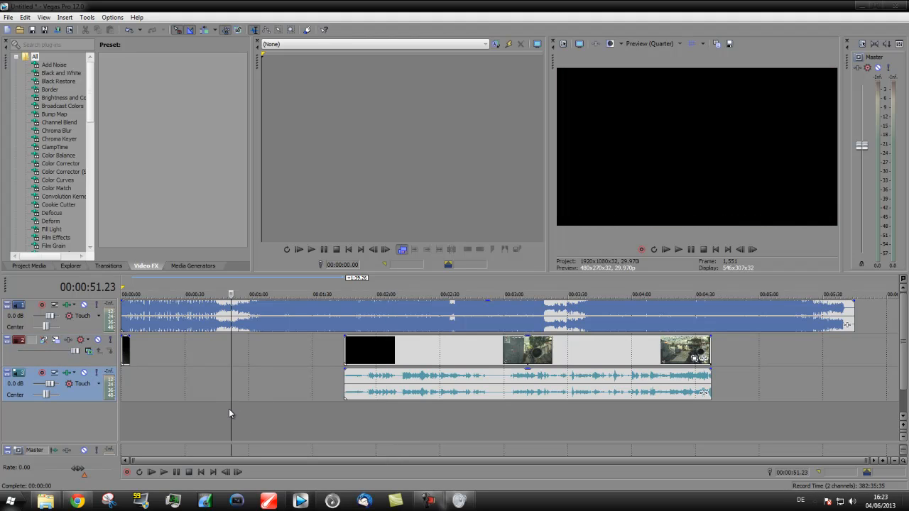
{"action": "left_click_drag", "start_coordinate": [231, 408], "coordinate": [162, 401]}
{"action": "scroll", "coordinate": [161, 397], "scroll_direction": "up", "scroll_amount": 4}
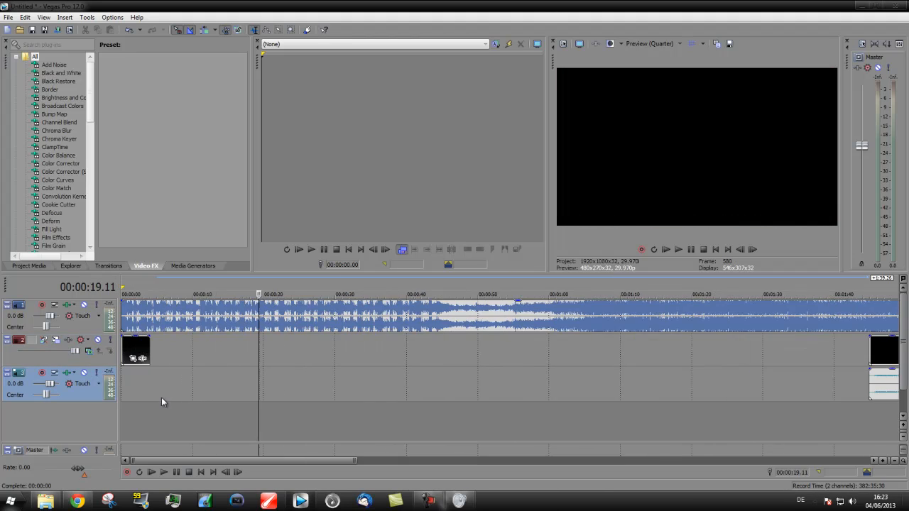
{"action": "left_click", "coordinate": [219, 355]}
{"action": "left_click", "coordinate": [163, 346]}
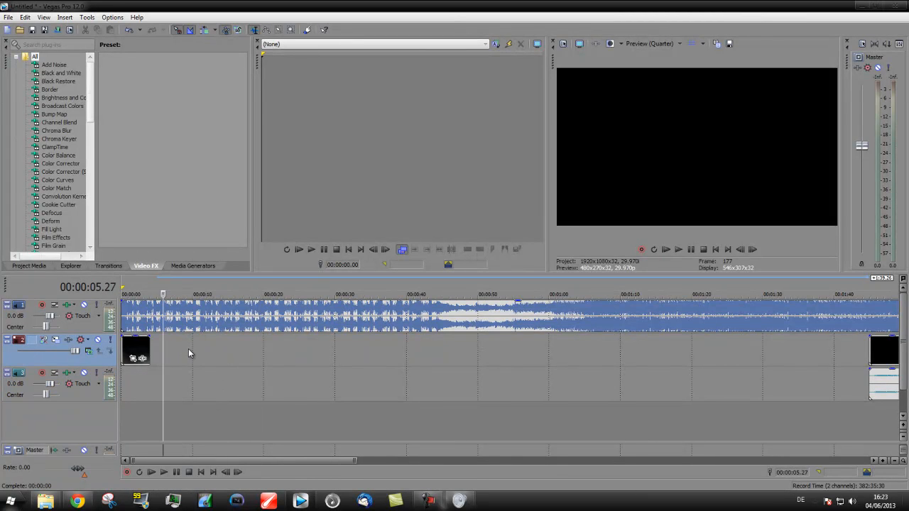
{"action": "key", "text": "space"}
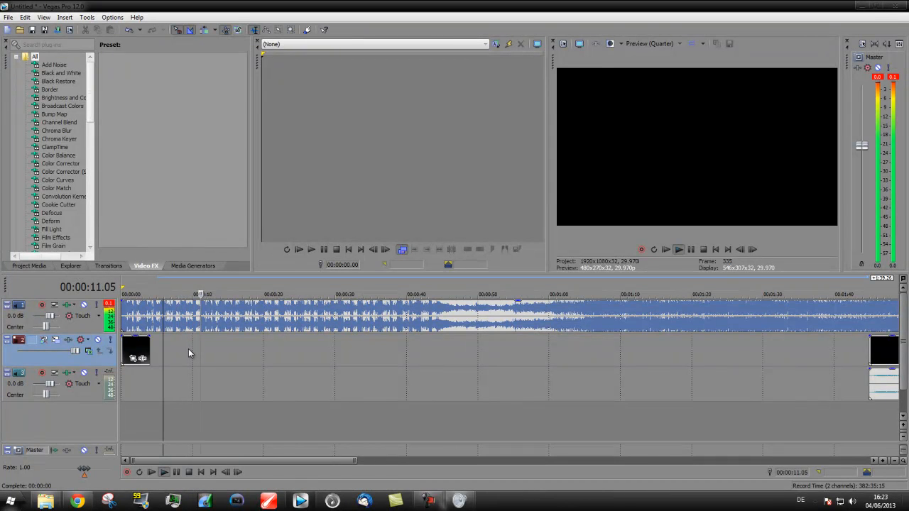
{"action": "key", "text": "Return"}
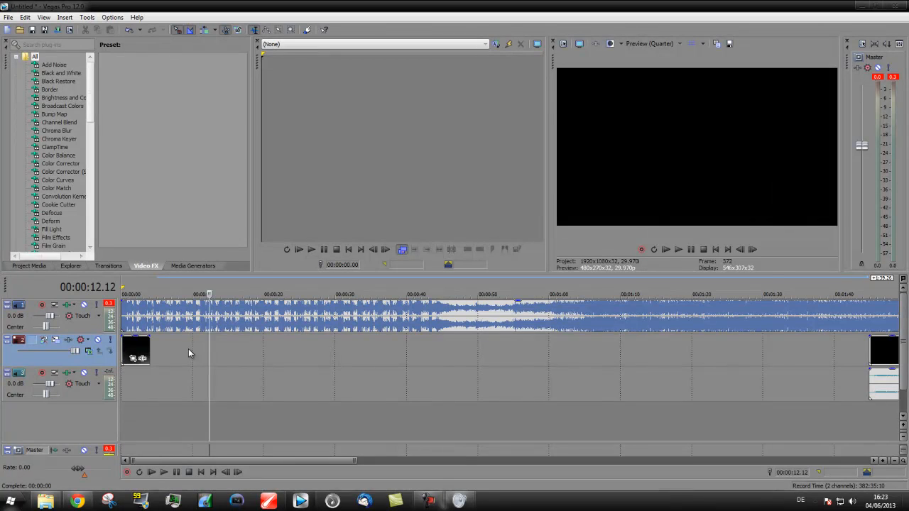
Split the song at 00:00:11.03.
{"action": "left_click", "coordinate": [198, 339]}
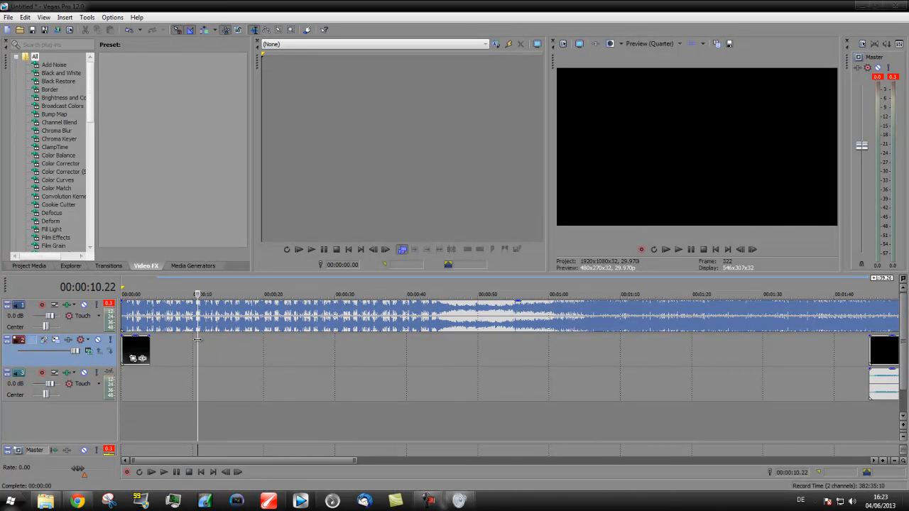
{"action": "left_click", "coordinate": [201, 340]}
{"action": "scroll", "coordinate": [203, 341], "scroll_direction": "up", "scroll_amount": 4}
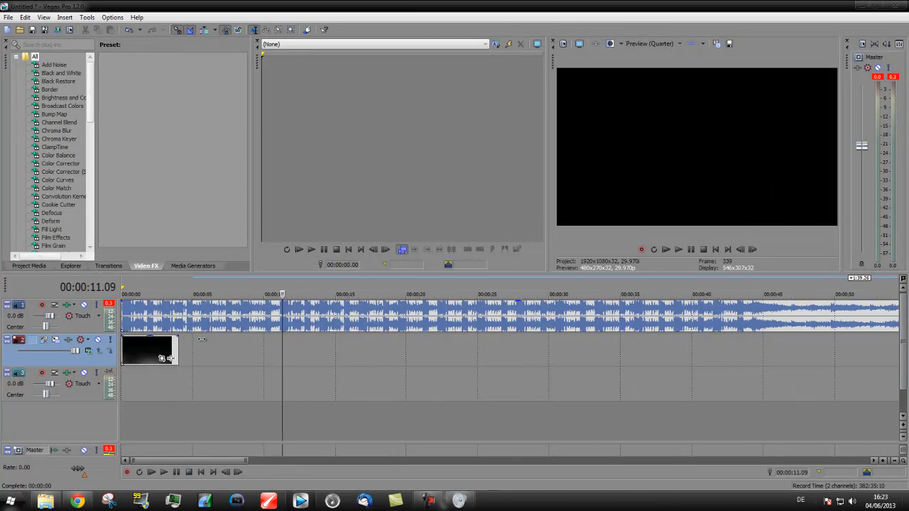
{"action": "left_click_drag", "start_coordinate": [444, 349], "coordinate": [438, 349]}
{"action": "key", "text": "s"}
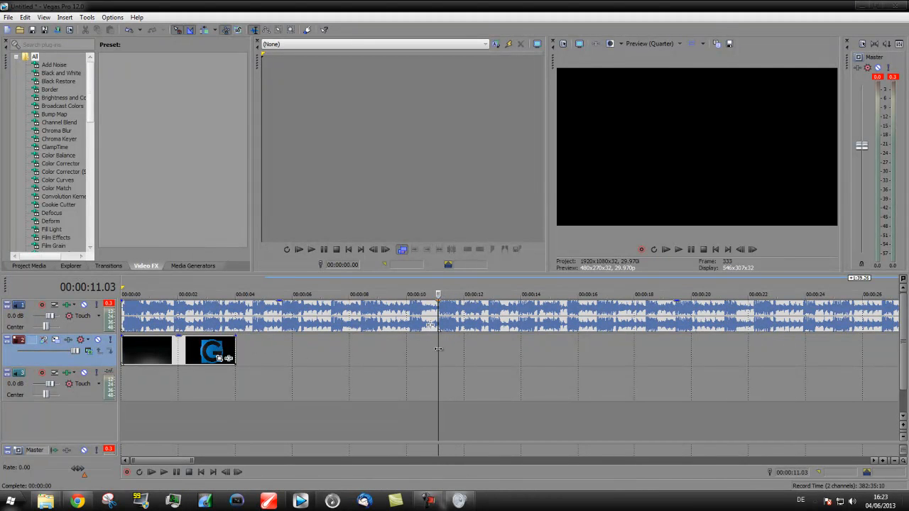
{"action": "scroll", "coordinate": [451, 350], "scroll_direction": "down", "scroll_amount": 6}
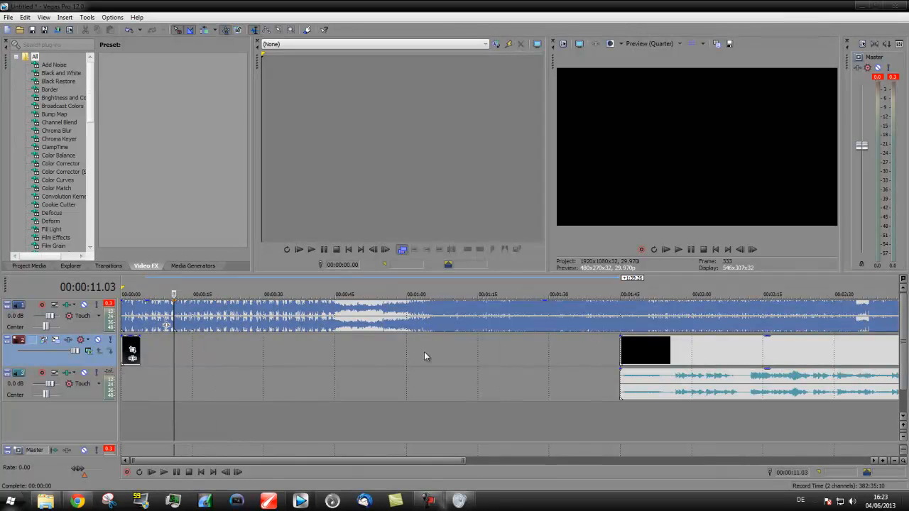
Trim the start of the first song piece to about 5.5 seconds, give it a fade-in of about 2 seconds and play it.
{"action": "left_click", "coordinate": [130, 309]}
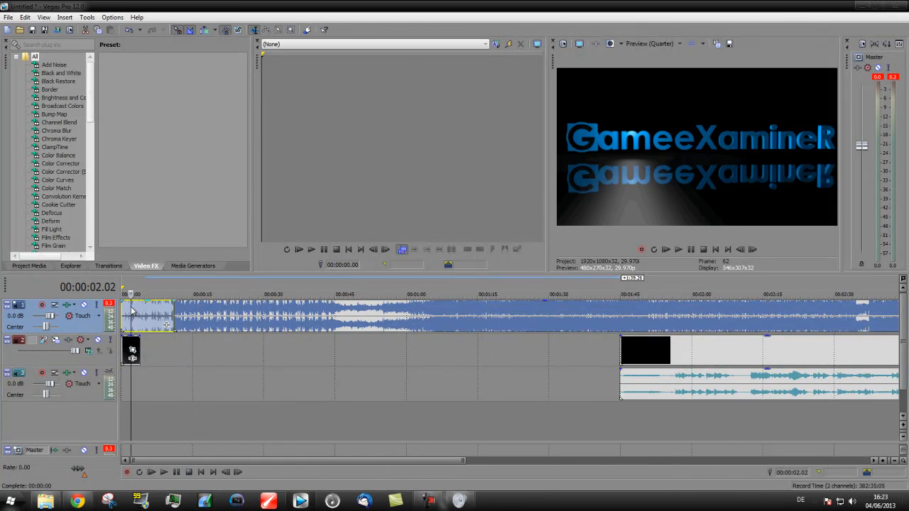
{"action": "left_click_drag", "start_coordinate": [124, 311], "coordinate": [144, 310]}
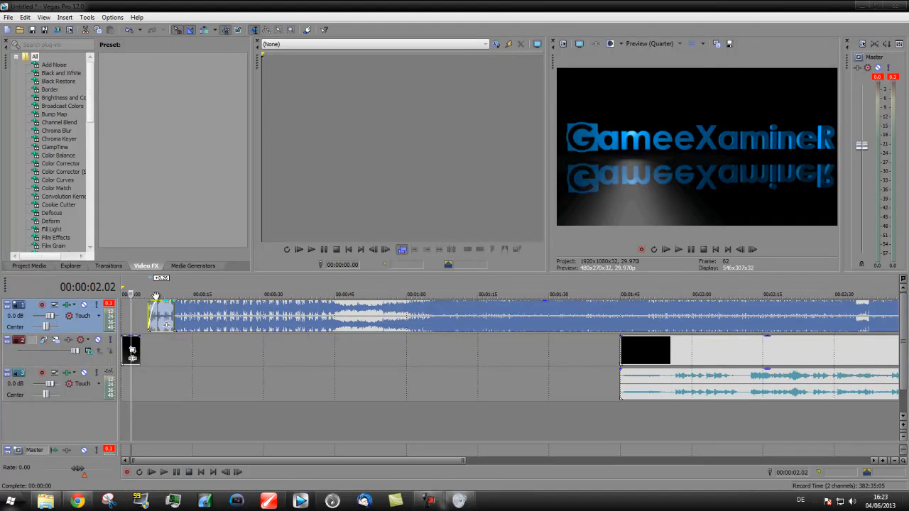
{"action": "left_click_drag", "start_coordinate": [152, 302], "coordinate": [156, 305]}
{"action": "left_click", "coordinate": [150, 355]}
{"action": "key", "text": "space"}
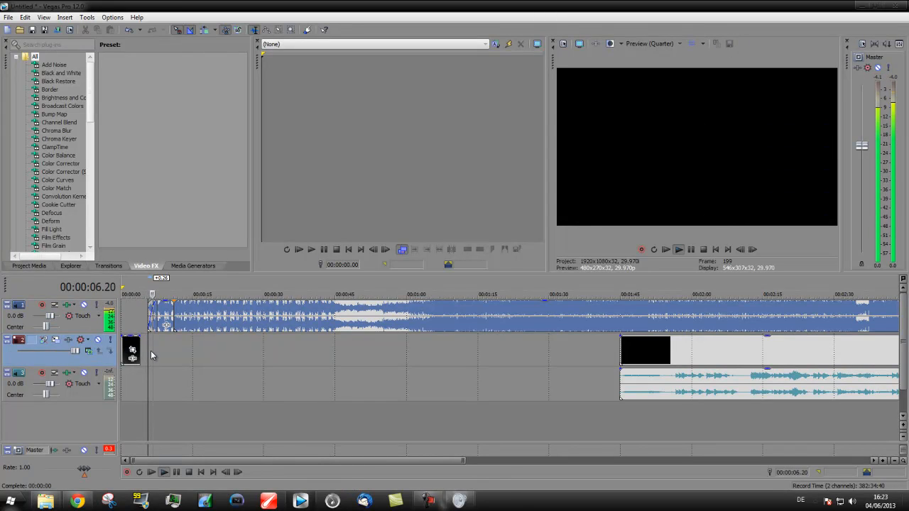
{"action": "key", "text": "space"}
Move the first song piece to the timeline start and the intro clip to about 0.5 seconds, and check the timing in playback.
{"action": "left_click_drag", "start_coordinate": [166, 319], "coordinate": [135, 318]}
{"action": "scroll", "coordinate": [136, 372], "scroll_direction": "up", "scroll_amount": 8}
{"action": "mouse_move", "coordinate": [184, 351]}
{"action": "left_mouse_down"}
{"action": "mouse_move", "coordinate": [234, 350]}
{"action": "mouse_move", "coordinate": [200, 351]}
{"action": "left_mouse_up"}
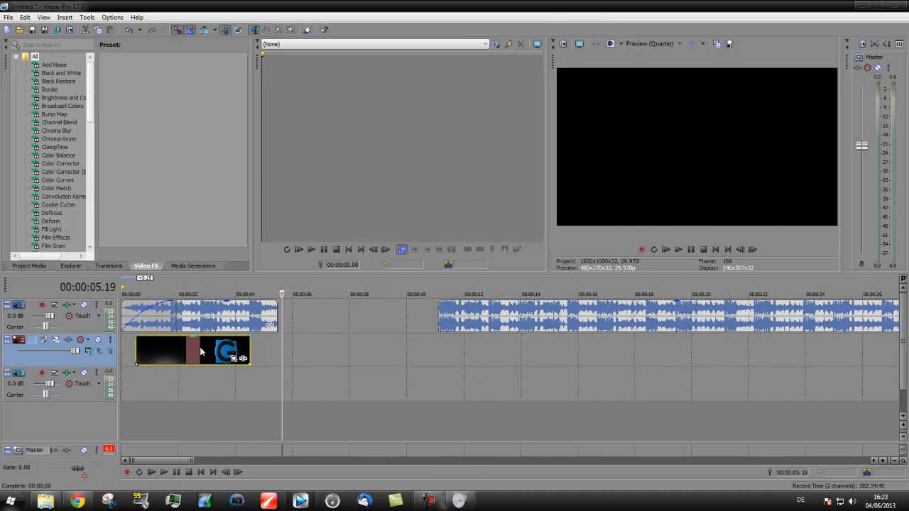
{"action": "left_click", "coordinate": [258, 384]}
{"action": "key", "text": "space"}
{"action": "key", "text": "space"}
Move the remaining song directly against the end of the first song piece and play across the join.
{"action": "left_click_drag", "start_coordinate": [474, 316], "coordinate": [313, 316]}
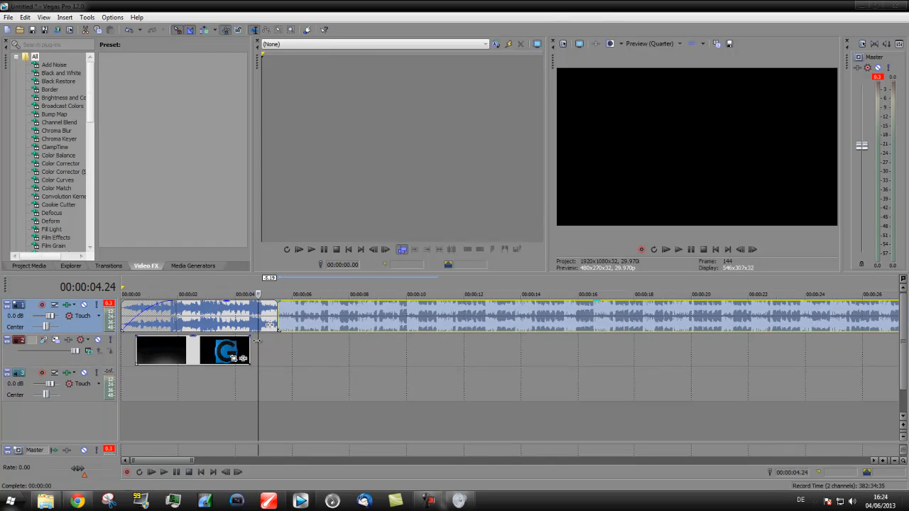
{"action": "left_click", "coordinate": [254, 371]}
{"action": "left_click", "coordinate": [243, 381]}
{"action": "key", "text": "space"}
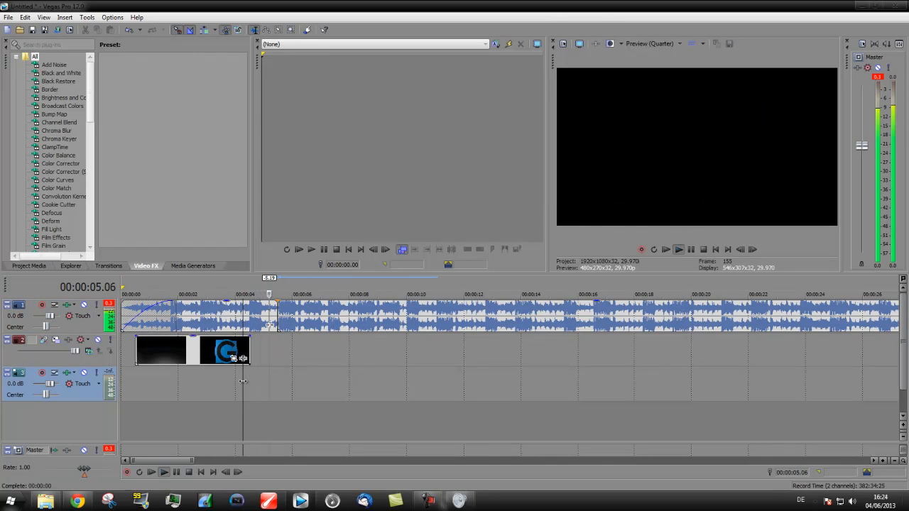
{"action": "key", "text": "space"}
Move the gameplay video with its audio to start at about 19 seconds and play its beginning.
{"action": "scroll", "coordinate": [325, 375], "scroll_direction": "down", "scroll_amount": 6}
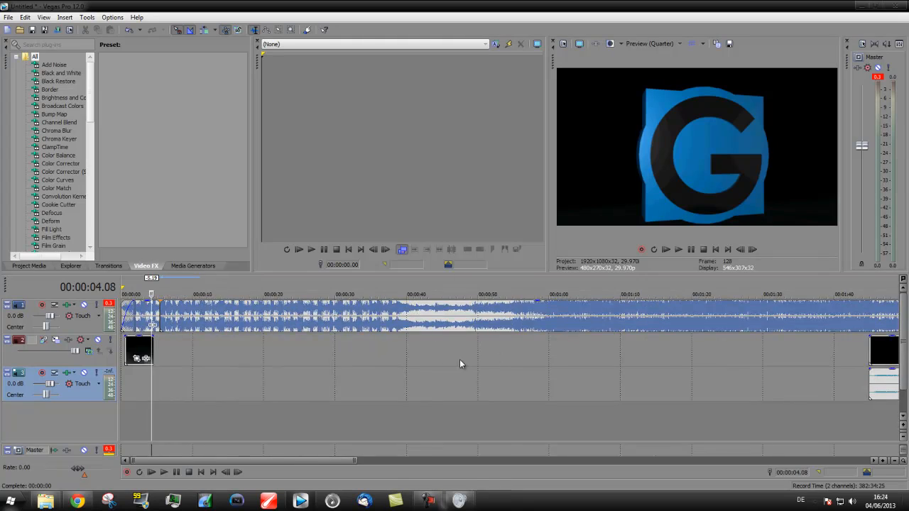
{"action": "left_click_drag", "start_coordinate": [522, 363], "coordinate": [218, 364]}
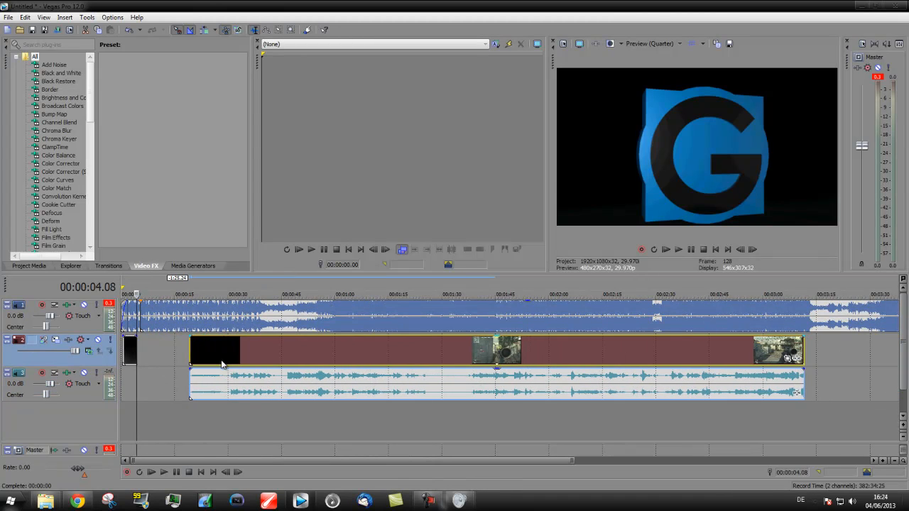
{"action": "left_click", "coordinate": [202, 411]}
{"action": "key", "text": "space"}
{"action": "scroll", "coordinate": [230, 410], "scroll_direction": "down", "scroll_amount": 2}
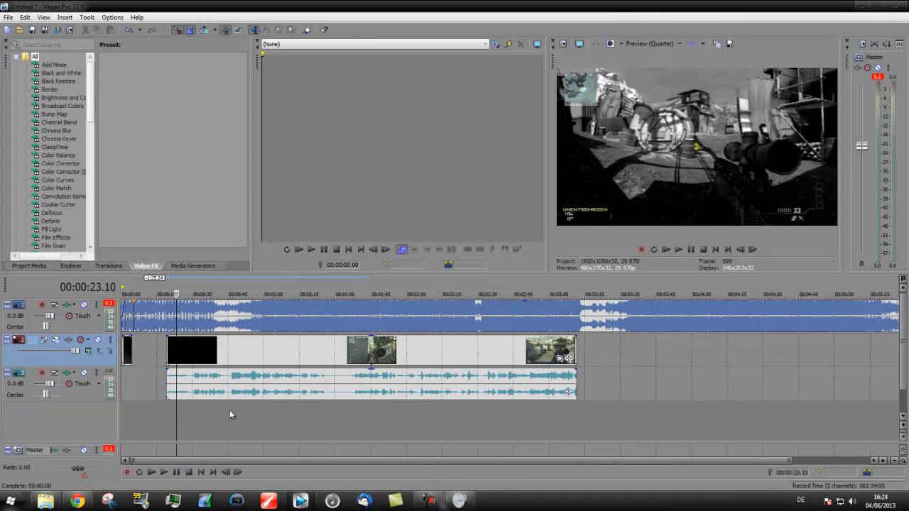
{"action": "key", "text": "space"}
Find the cut point frame by frame and split the gameplay video with its audio at 00:00:31.04.
{"action": "scroll", "coordinate": [210, 409], "scroll_direction": "up", "scroll_amount": 3}
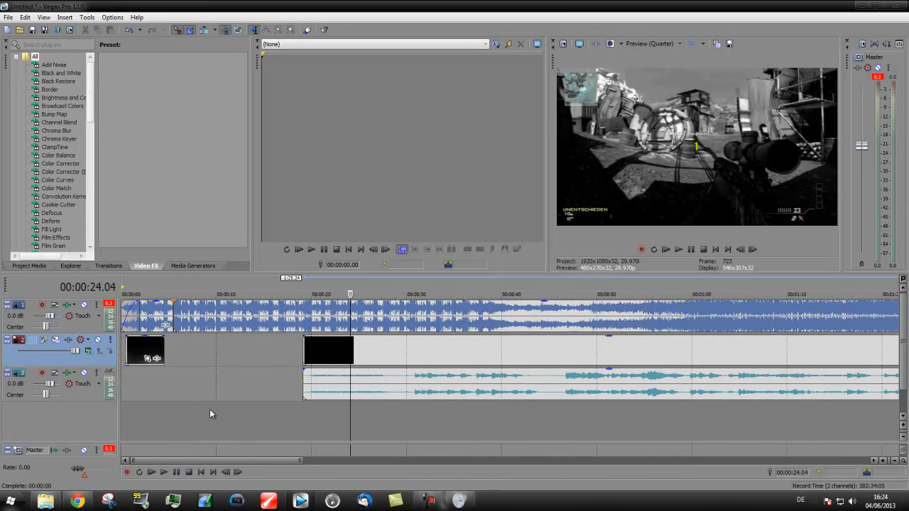
{"action": "left_click_drag", "start_coordinate": [351, 417], "coordinate": [413, 417]}
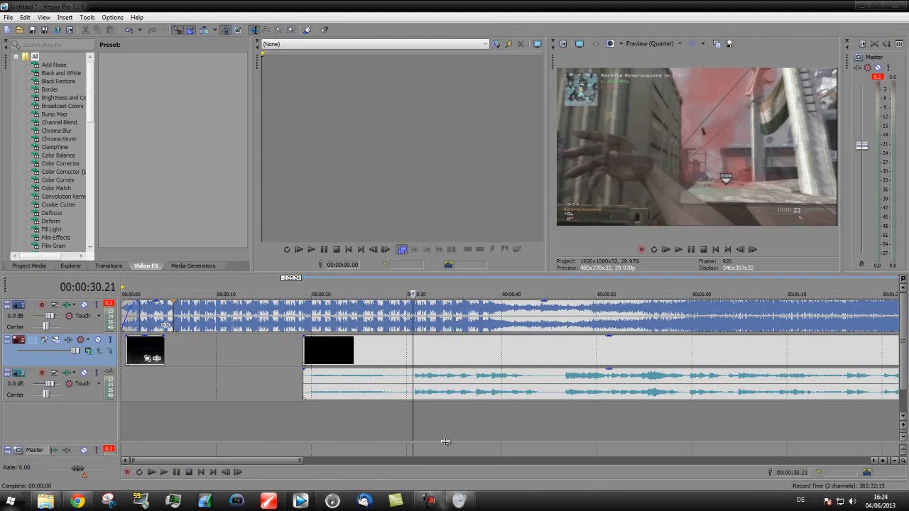
{"action": "key", "text": "alt+Right"}
{"action": "key", "text": "alt+Right"}
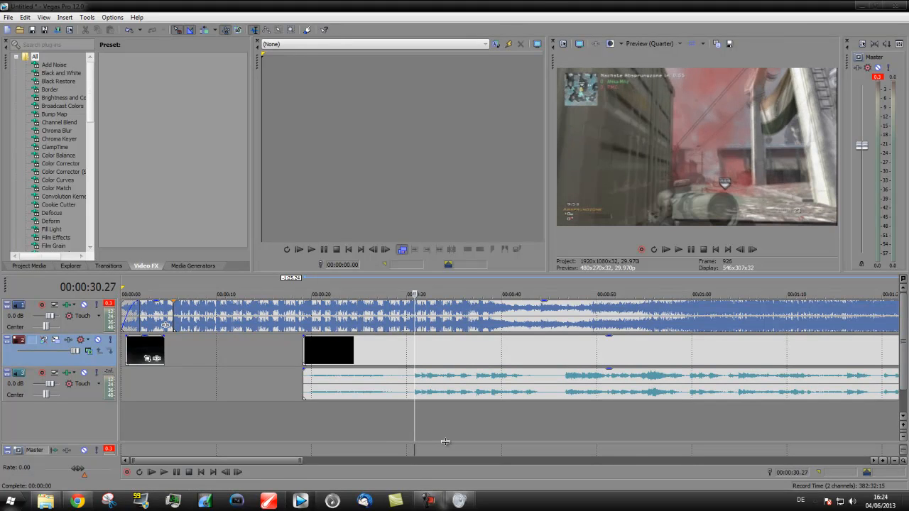
{"action": "left_click", "coordinate": [416, 358]}
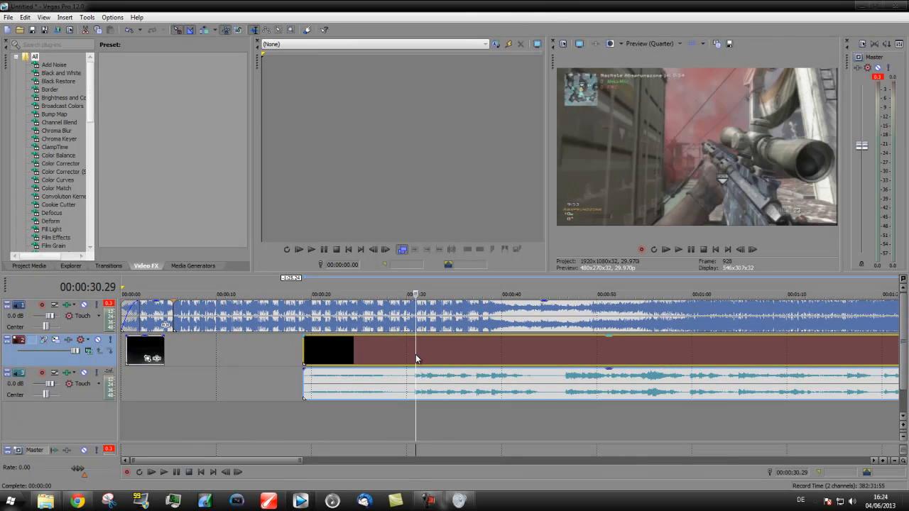
{"action": "key", "text": "alt+Right"}
{"action": "key", "text": "alt+Right"}
{"action": "key", "text": "alt+Right"}
{"action": "key", "text": "alt+Right"}
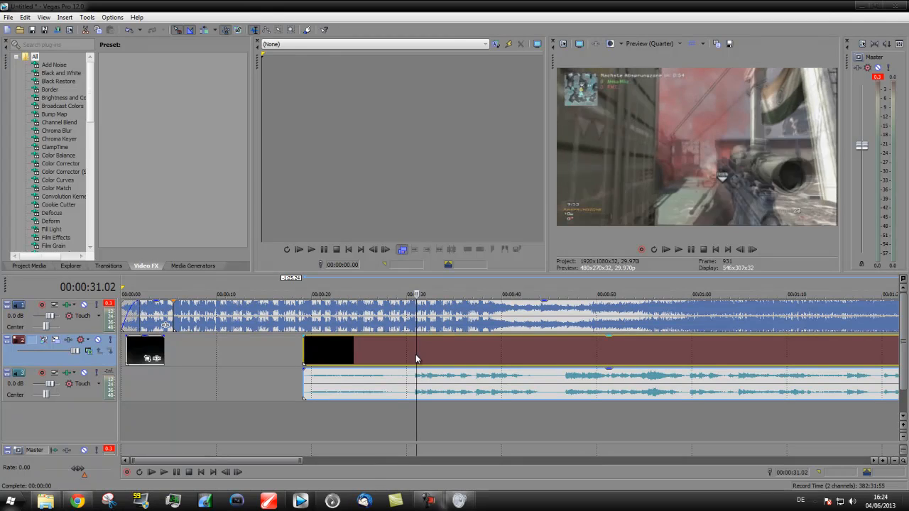
{"action": "key", "text": "alt+Right"}
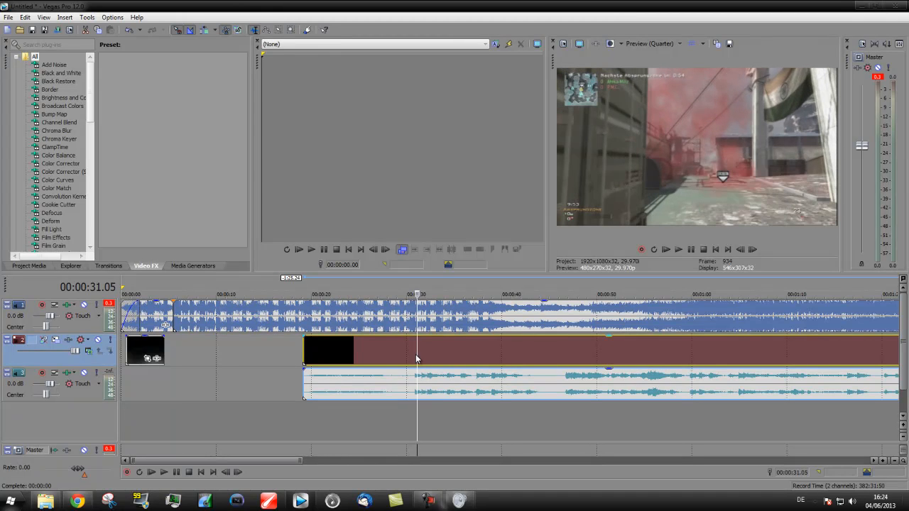
{"action": "key", "text": "alt+Left"}
{"action": "key", "text": "s"}
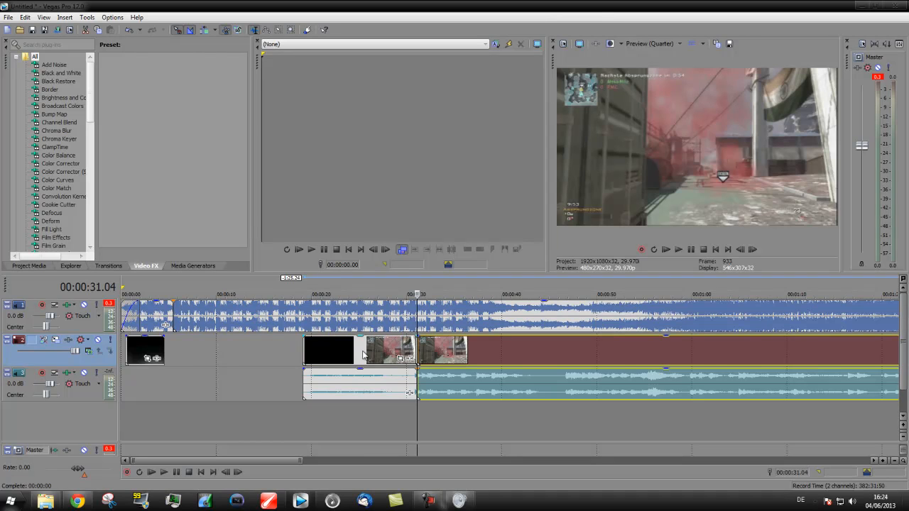
Place the two gameplay pieces end to end behind the intro clip, starting at about 5 seconds.
{"action": "left_click_drag", "start_coordinate": [337, 358], "coordinate": [175, 355]}
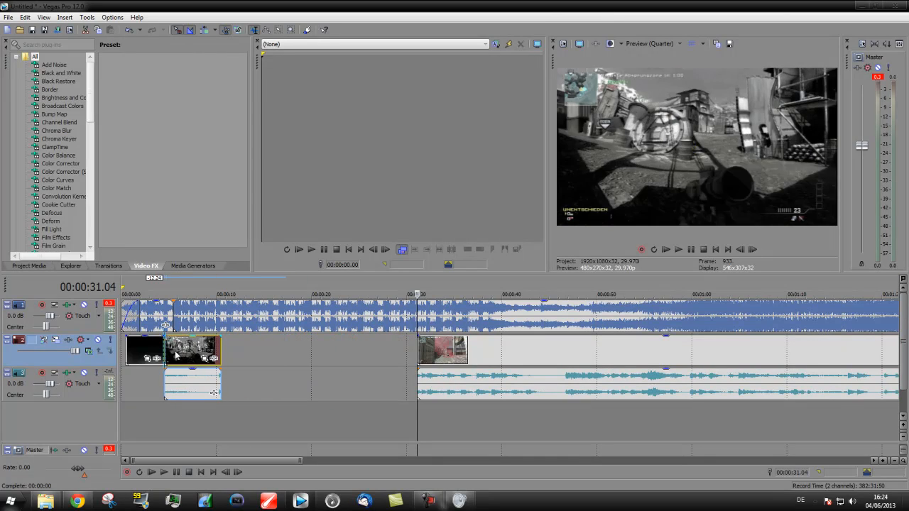
{"action": "left_click_drag", "start_coordinate": [557, 358], "coordinate": [360, 359]}
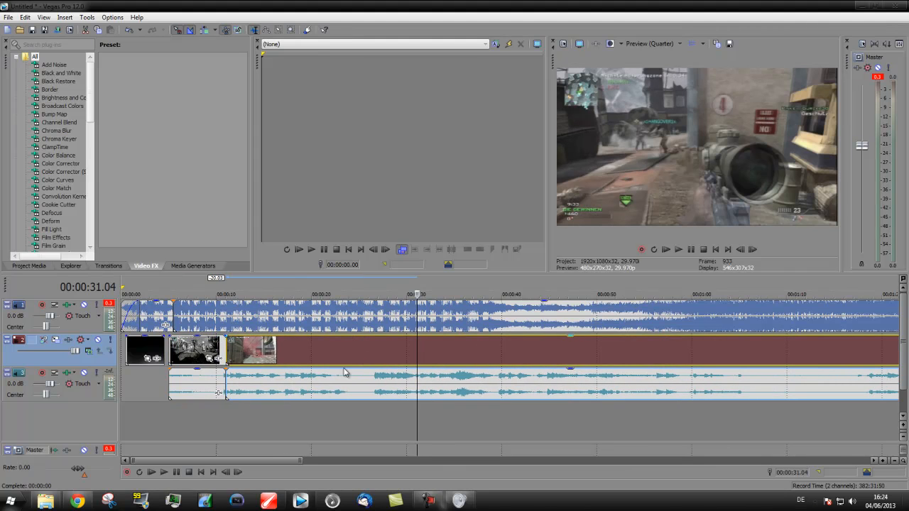
{"action": "left_click", "coordinate": [201, 420]}
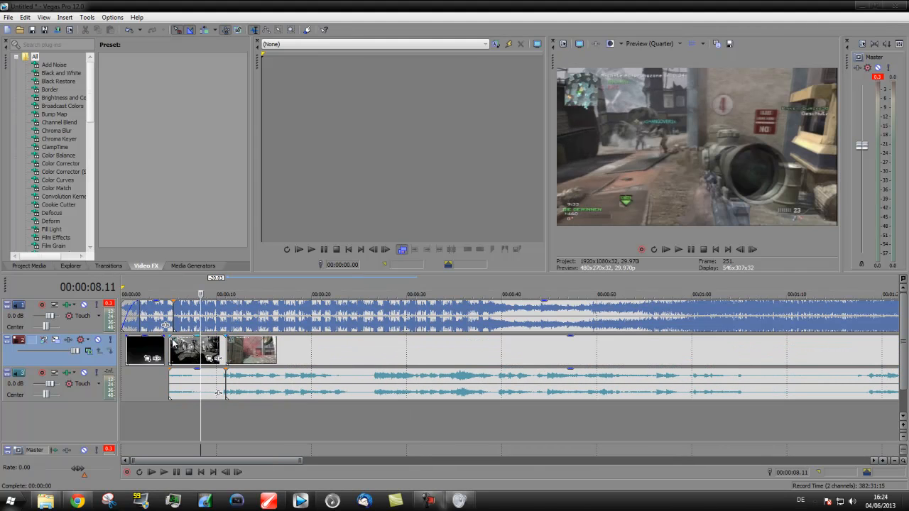
Move the second song piece to about 12 seconds and the intro to the timeline start, with short fade-ins on the intro and first gameplay piece.
{"action": "left_click_drag", "start_coordinate": [174, 339], "coordinate": [268, 322]}
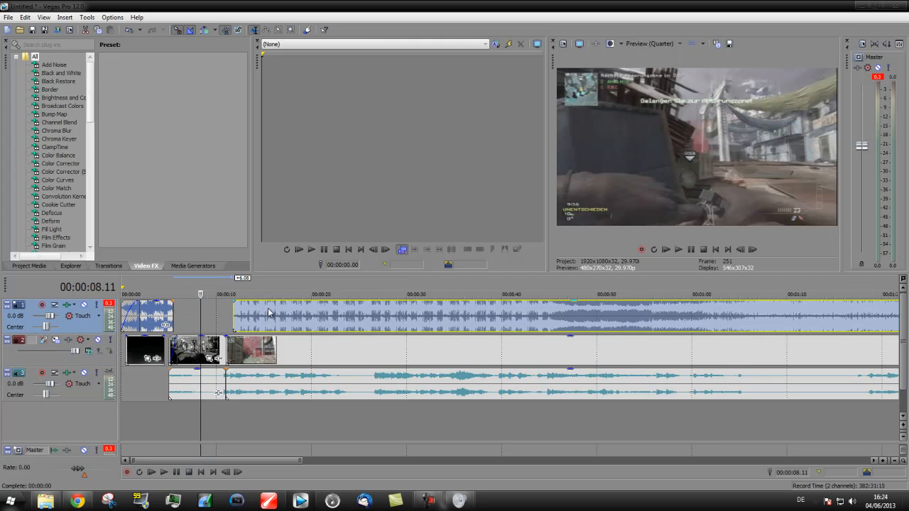
{"action": "left_click", "coordinate": [135, 353]}
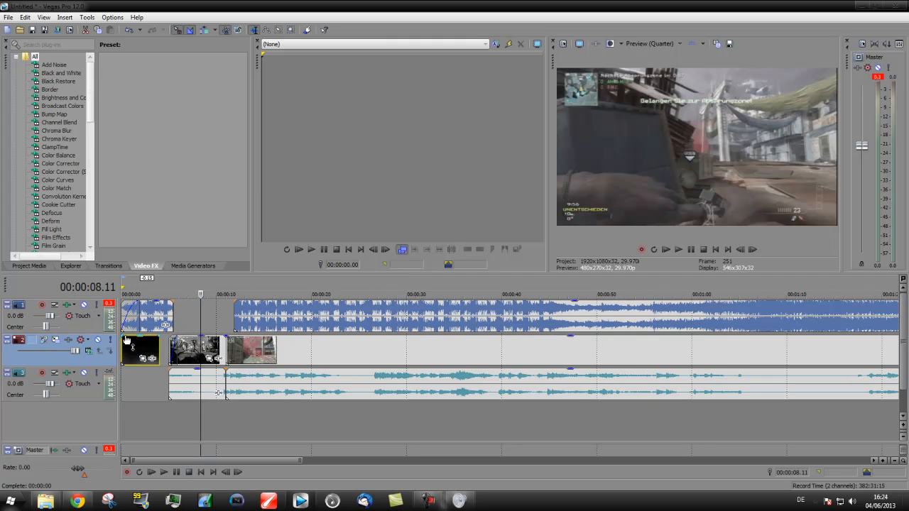
{"action": "left_click_drag", "start_coordinate": [120, 336], "coordinate": [126, 337]}
Trim the start of the first gameplay piece to 00:00:08.00 and play it from there.
{"action": "left_click", "coordinate": [184, 398]}
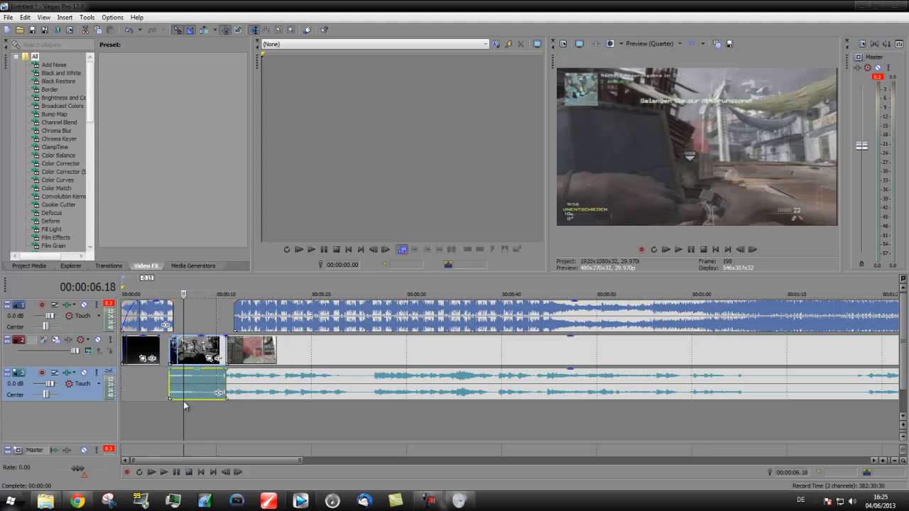
{"action": "left_click_drag", "start_coordinate": [182, 409], "coordinate": [197, 409]}
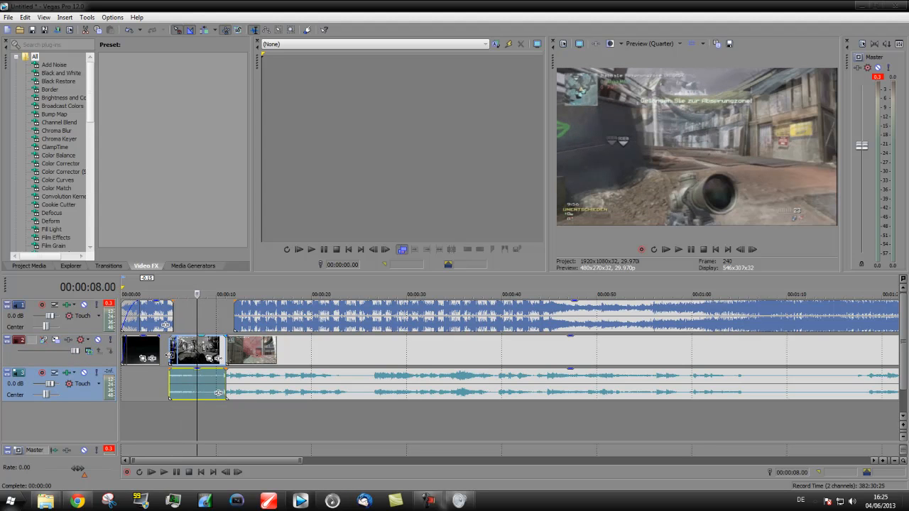
{"action": "left_click_drag", "start_coordinate": [170, 356], "coordinate": [197, 356]}
{"action": "key", "text": "space"}
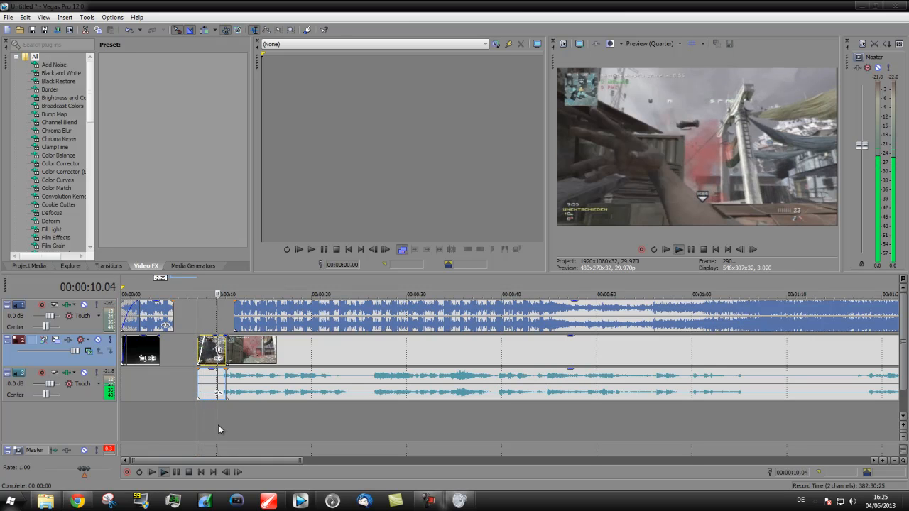
{"action": "key", "text": "space"}
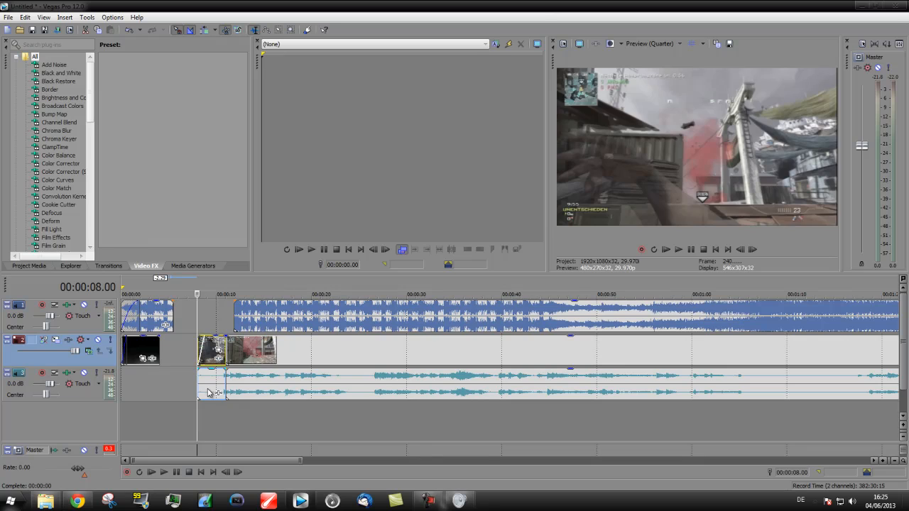
Set the preview quality to Draft (Quarter) and briefly play the first gameplay piece from 00:00:08.00.
{"action": "left_click", "coordinate": [644, 45]}
{"action": "mouse_move", "coordinate": [668, 67]}
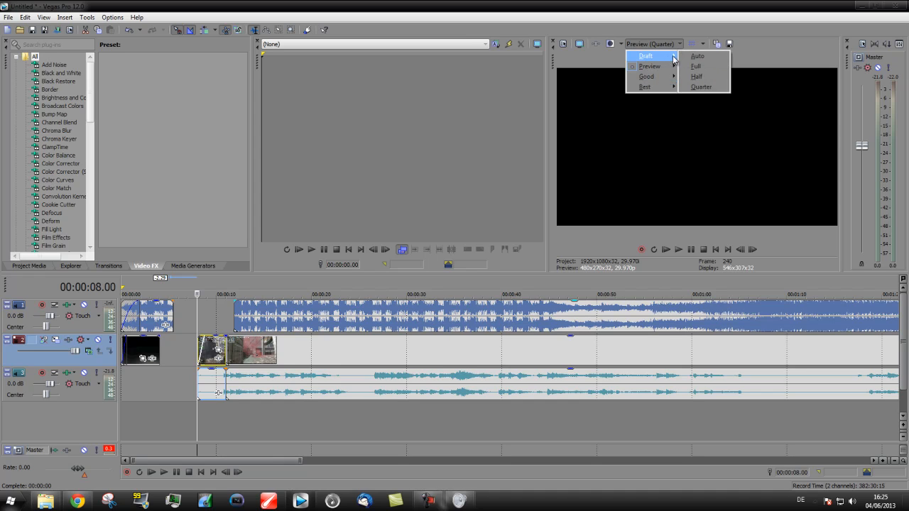
{"action": "left_click", "coordinate": [703, 87]}
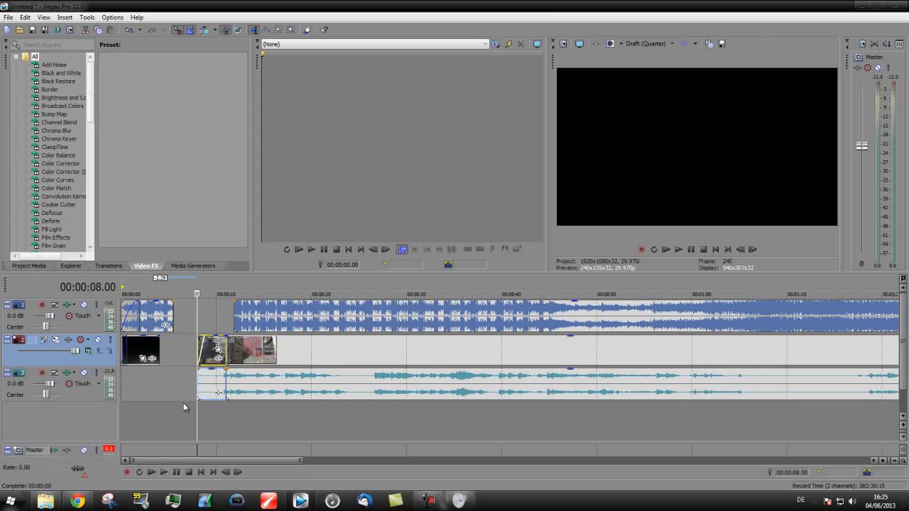
{"action": "key", "text": "space"}
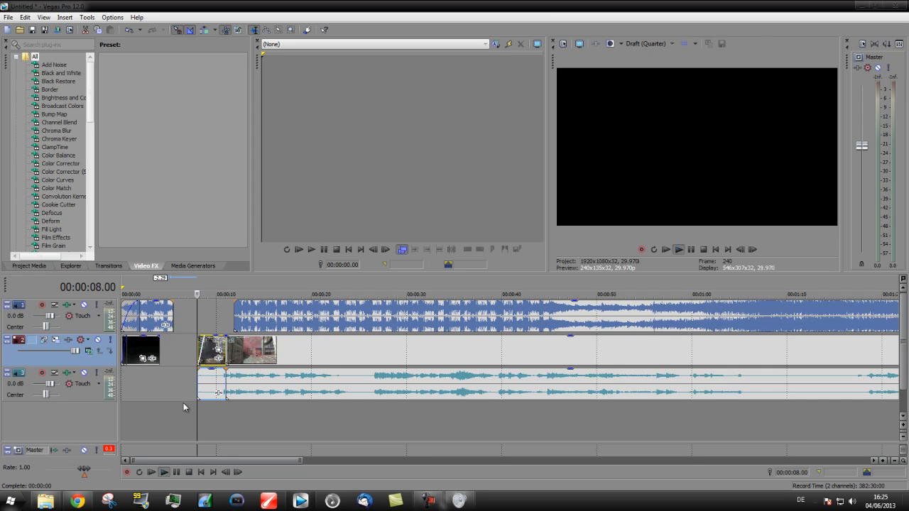
{"action": "key", "text": "space"}
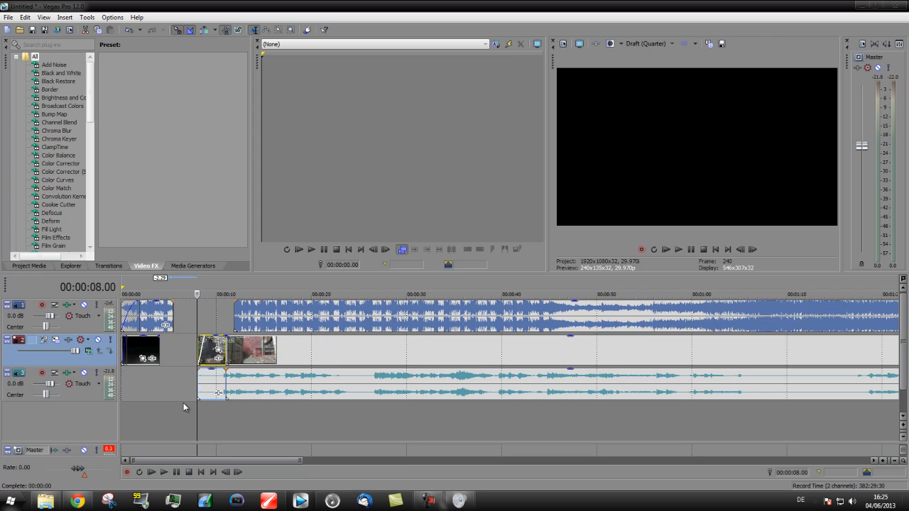
Place the two gameplay pieces end to end directly behind the intro and move both song pieces so they meet at the gameplay joint.
{"action": "left_click_drag", "start_coordinate": [210, 357], "coordinate": [174, 355]}
{"action": "scroll", "coordinate": [173, 355], "scroll_direction": "up", "scroll_amount": 6}
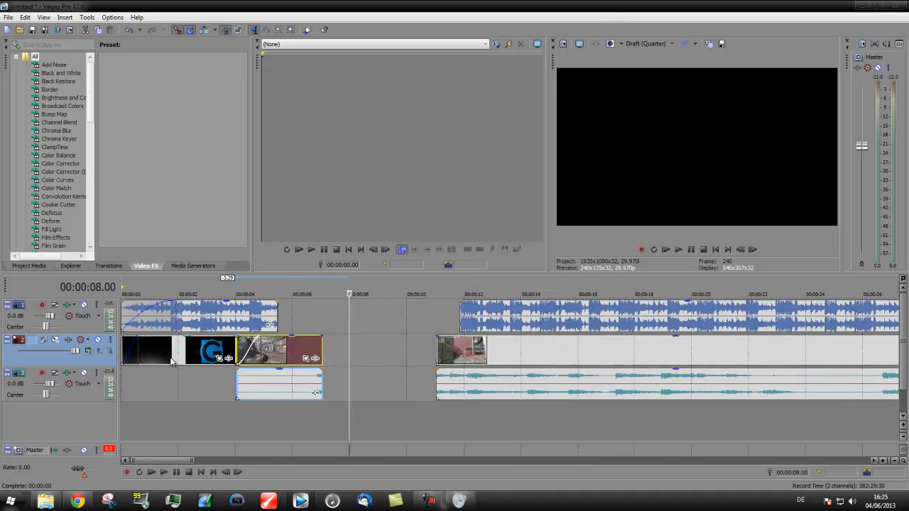
{"action": "left_click_drag", "start_coordinate": [259, 321], "coordinate": [321, 321]}
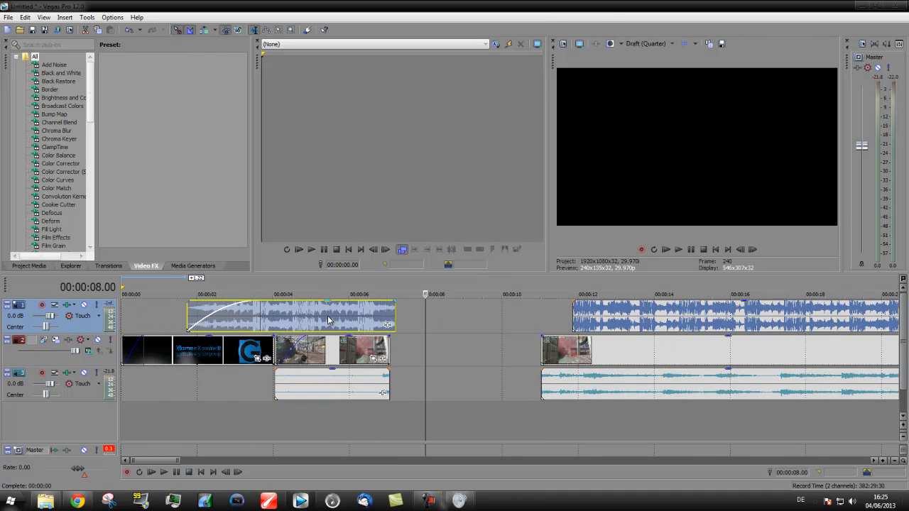
{"action": "left_click_drag", "start_coordinate": [628, 345], "coordinate": [471, 353]}
{"action": "left_click_drag", "start_coordinate": [575, 328], "coordinate": [409, 331]}
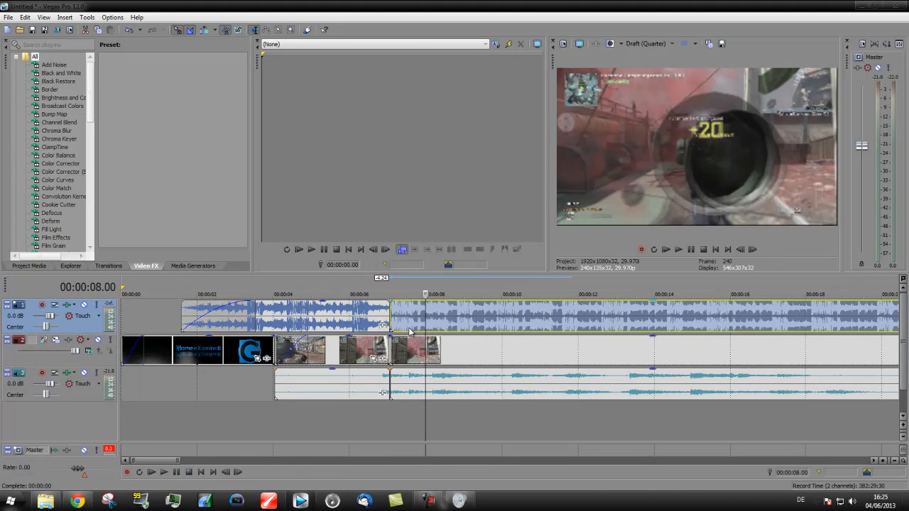
Play from the gameplay joint and place the playhead on the gameplay audio peak at 00:00:07.18.
{"action": "left_click", "coordinate": [392, 407]}
{"action": "key", "text": "space"}
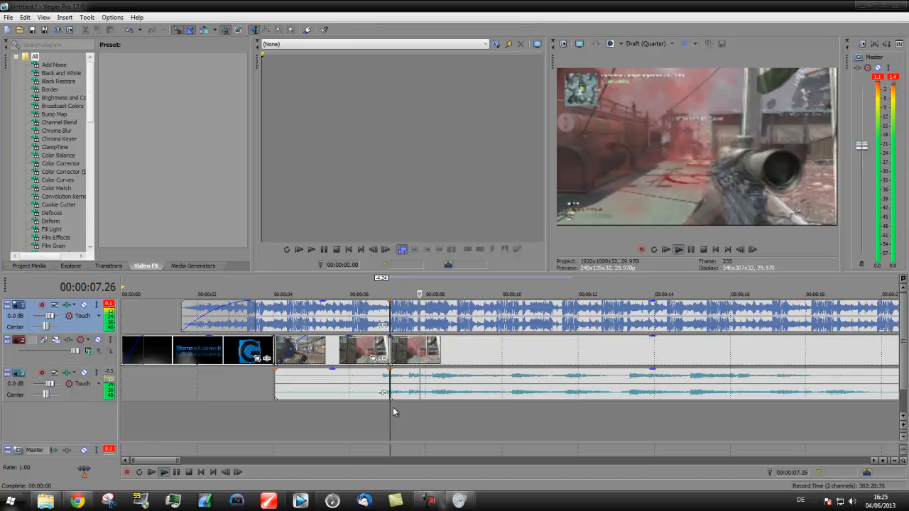
{"action": "key", "text": "space"}
{"action": "key", "text": "Up"}
{"action": "key", "text": "Up"}
{"action": "key", "text": "Up"}
{"action": "key", "text": "Up"}
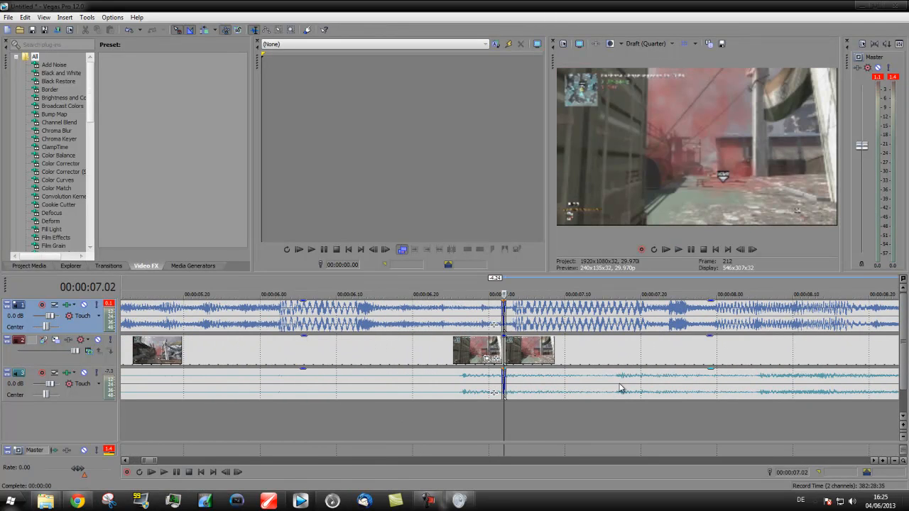
{"action": "key", "text": "space"}
{"action": "key", "text": "space"}
{"action": "left_click", "coordinate": [617, 406]}
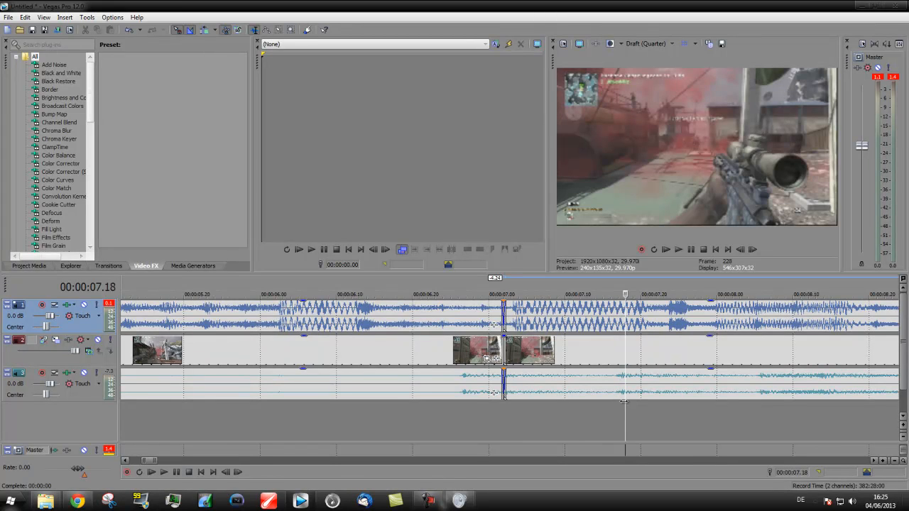
{"action": "mouse_move", "coordinate": [619, 402]}
{"action": "left_mouse_down"}
{"action": "mouse_move", "coordinate": [680, 393]}
{"action": "mouse_move", "coordinate": [625, 391]}
{"action": "left_mouse_up"}
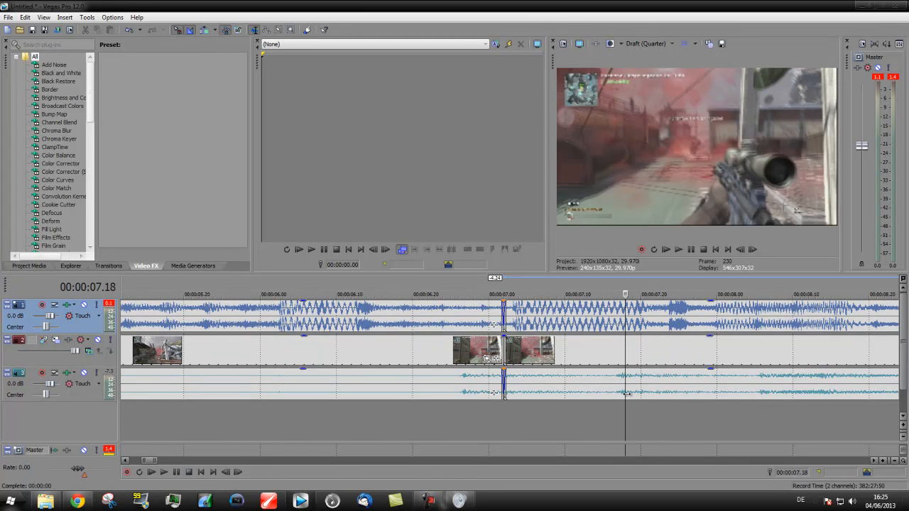
Move the second song piece to start just before 00:00:07.18, so its beat matches the peak in the gameplay audio.
{"action": "left_click", "coordinate": [648, 313]}
{"action": "left_click_drag", "start_coordinate": [648, 312], "coordinate": [767, 312]}
{"action": "scroll", "coordinate": [549, 314], "scroll_direction": "up", "scroll_amount": 4}
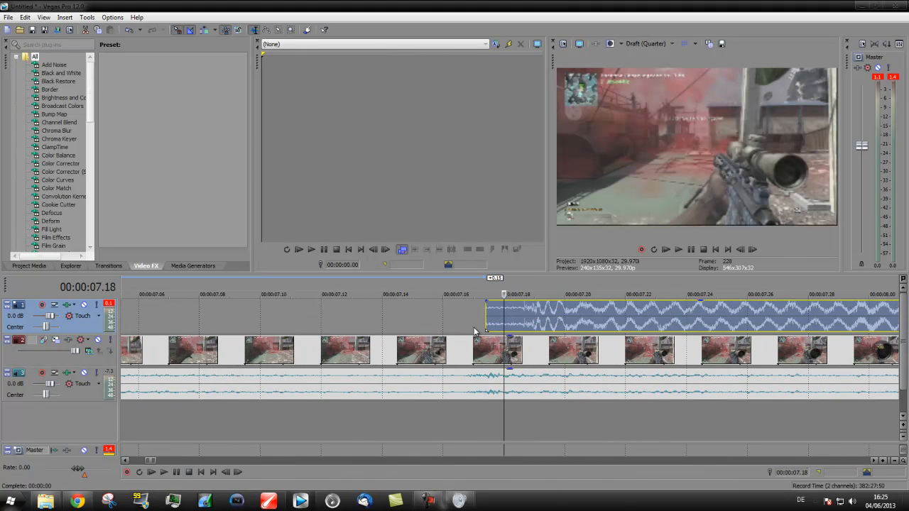
{"action": "scroll", "coordinate": [474, 316], "scroll_direction": "down", "scroll_amount": 5}
{"action": "scroll", "coordinate": [364, 319], "scroll_direction": "up", "scroll_amount": 1}
{"action": "scroll", "coordinate": [363, 319], "scroll_direction": "down", "scroll_amount": 1}
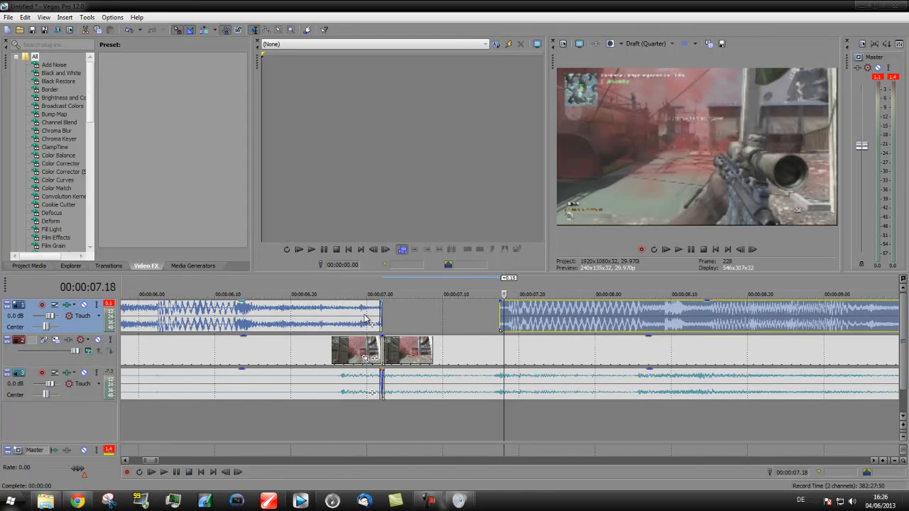
Remove the fade-out from the first song piece and move that piece up against the start of the second one.
{"action": "left_click", "coordinate": [365, 319]}
{"action": "scroll", "coordinate": [393, 319], "scroll_direction": "up", "scroll_amount": 8}
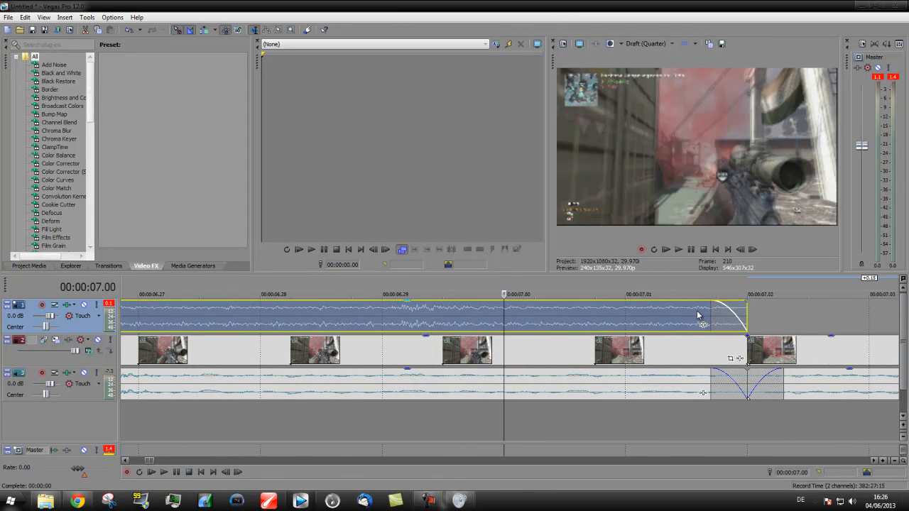
{"action": "left_click_drag", "start_coordinate": [706, 309], "coordinate": [757, 308]}
{"action": "scroll", "coordinate": [754, 307], "scroll_direction": "down", "scroll_amount": 4}
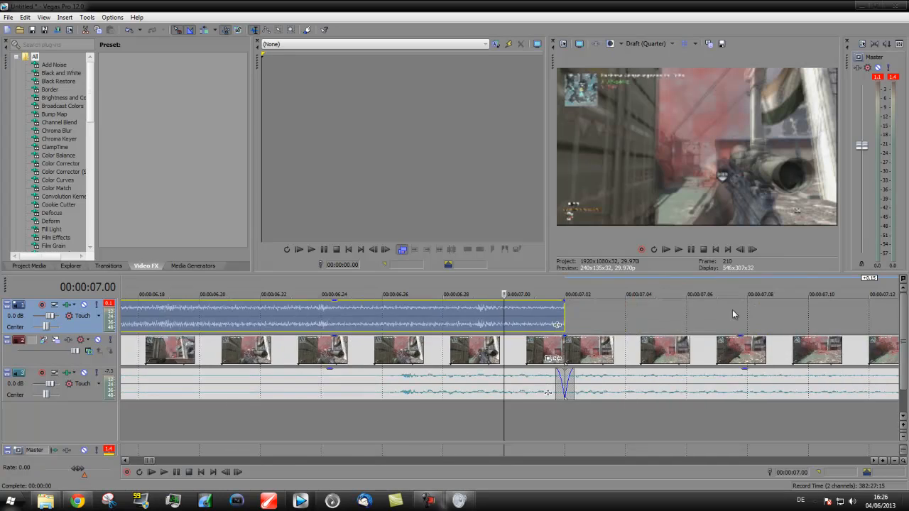
{"action": "left_click_drag", "start_coordinate": [467, 320], "coordinate": [585, 315]}
{"action": "scroll", "coordinate": [585, 316], "scroll_direction": "down", "scroll_amount": 2}
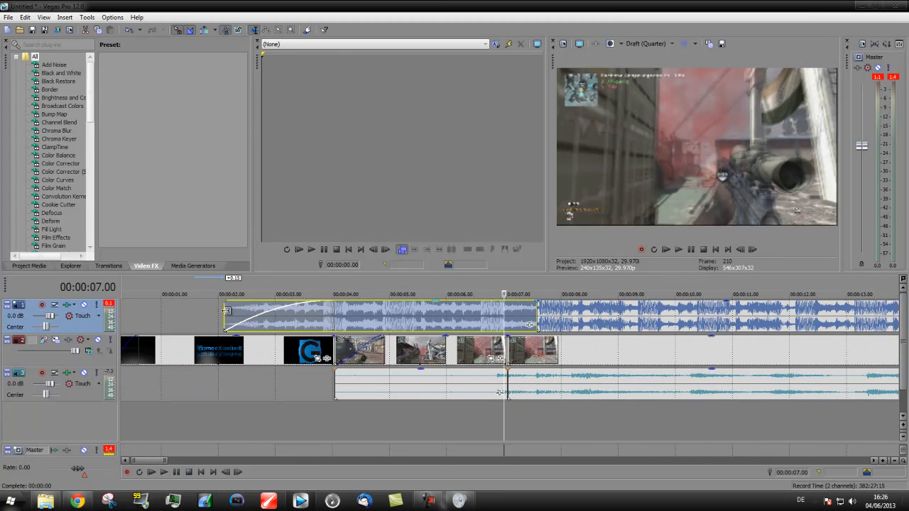
Extend the first song piece back to the timeline start with a fade-in of about 0.6 seconds, and play the result.
{"action": "left_click_drag", "start_coordinate": [226, 312], "coordinate": [107, 321]}
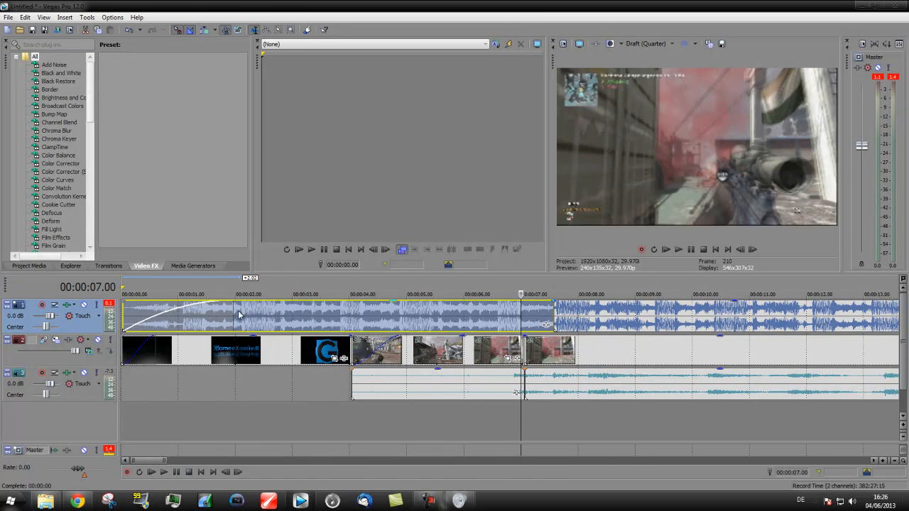
{"action": "left_click_drag", "start_coordinate": [234, 303], "coordinate": [155, 313]}
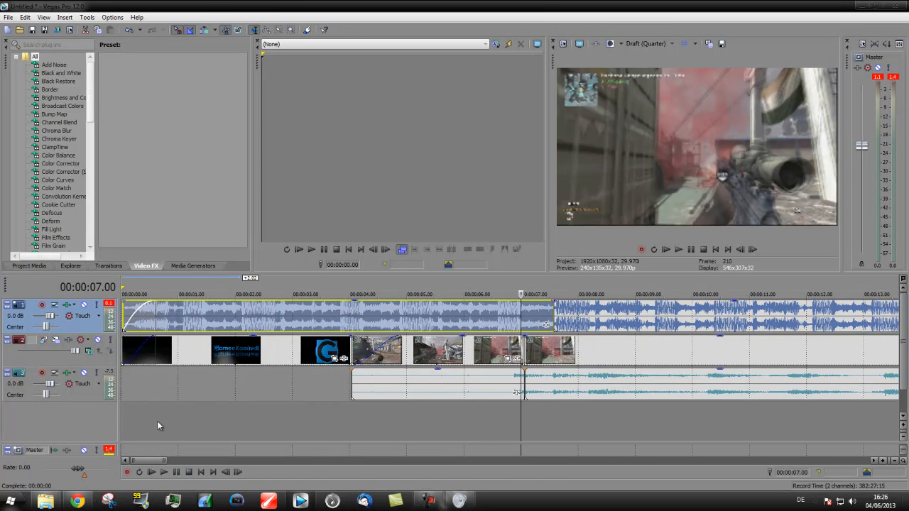
{"action": "left_click", "coordinate": [129, 424]}
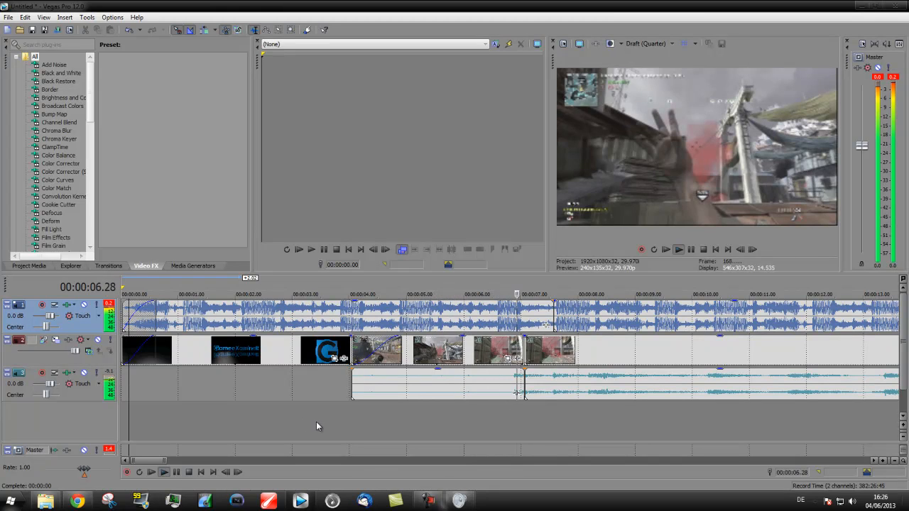
{"action": "key", "text": "space"}
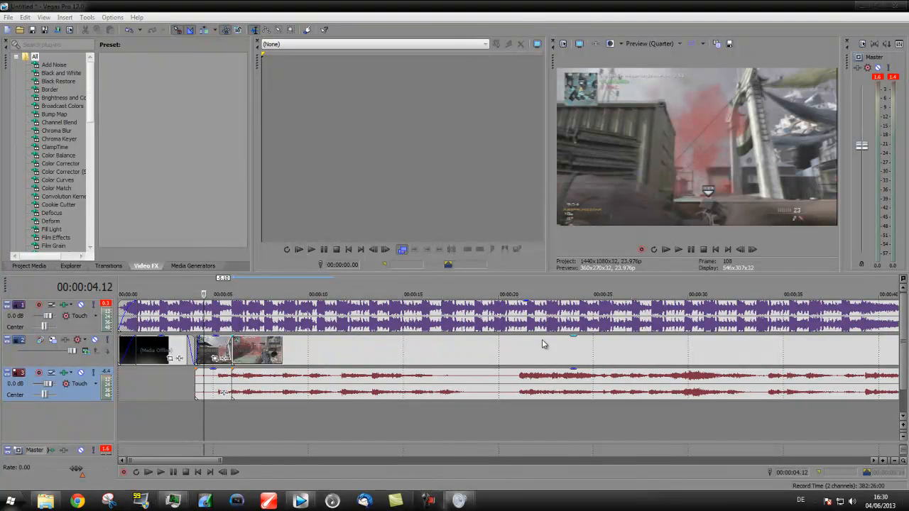
Save the project under the file name tutorial as a Vegas Pro project file.
{"action": "left_click", "coordinate": [216, 415]}
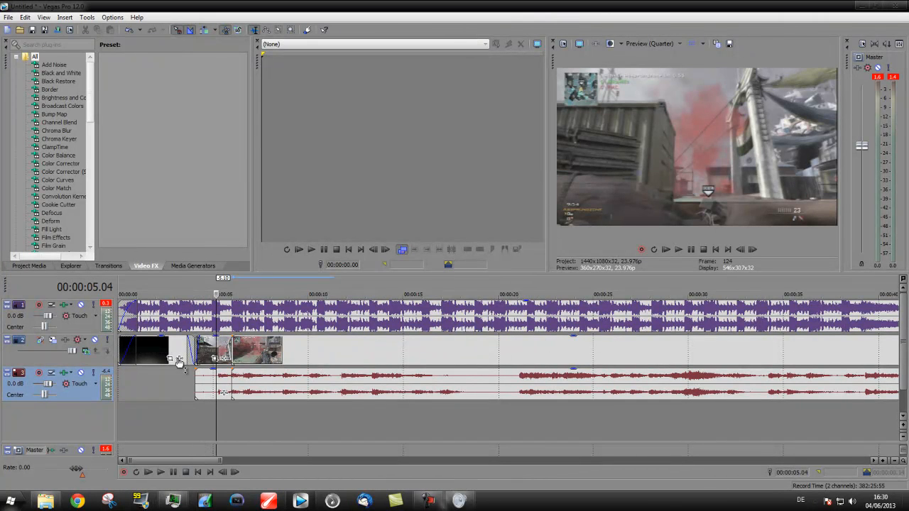
{"action": "left_click", "coordinate": [33, 30]}
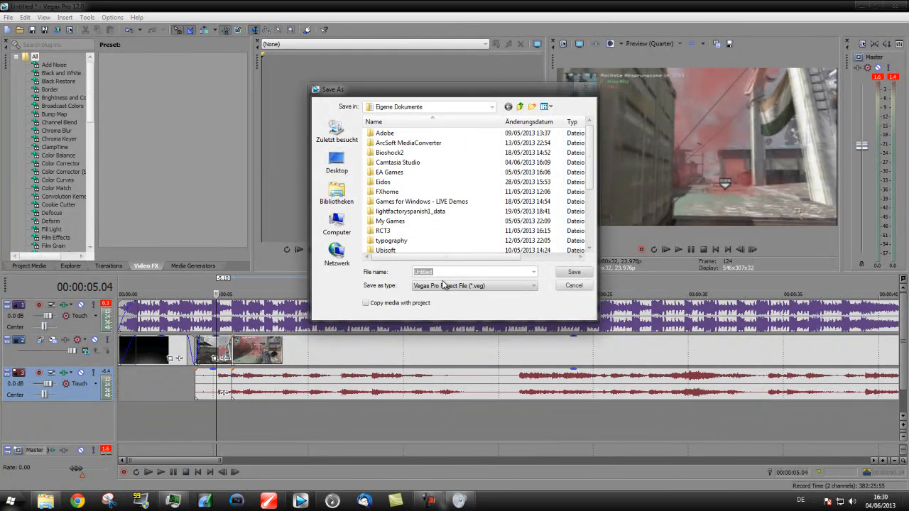
{"action": "type", "text": "tutorial"}
{"action": "key", "text": "Return"}
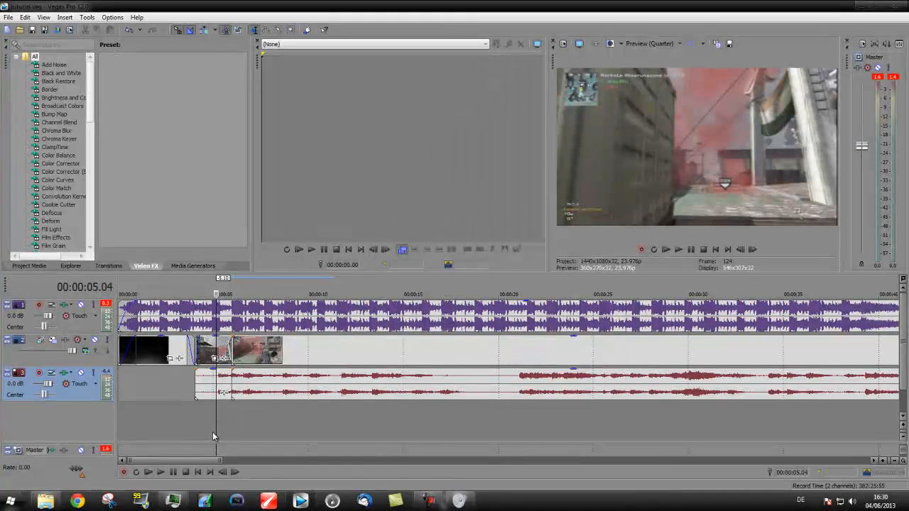
Move the playhead to 00:00:05.18 and close the unneeded program running in the background.
{"action": "scroll", "coordinate": [212, 432], "scroll_direction": "up", "scroll_amount": 3}
{"action": "scroll", "coordinate": [539, 412], "scroll_direction": "down", "scroll_amount": 2}
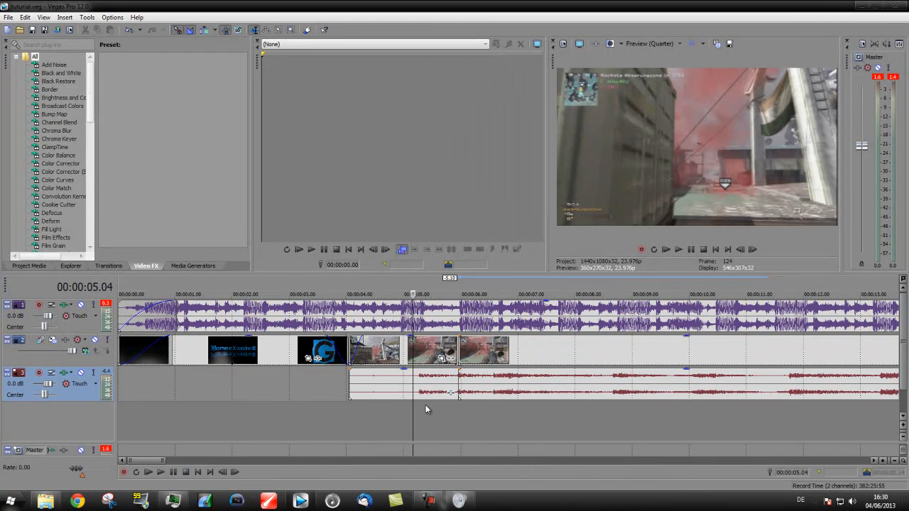
{"action": "left_click_drag", "start_coordinate": [413, 414], "coordinate": [446, 415]}
{"action": "right_click", "coordinate": [456, 500]}
{"action": "left_click", "coordinate": [452, 474]}
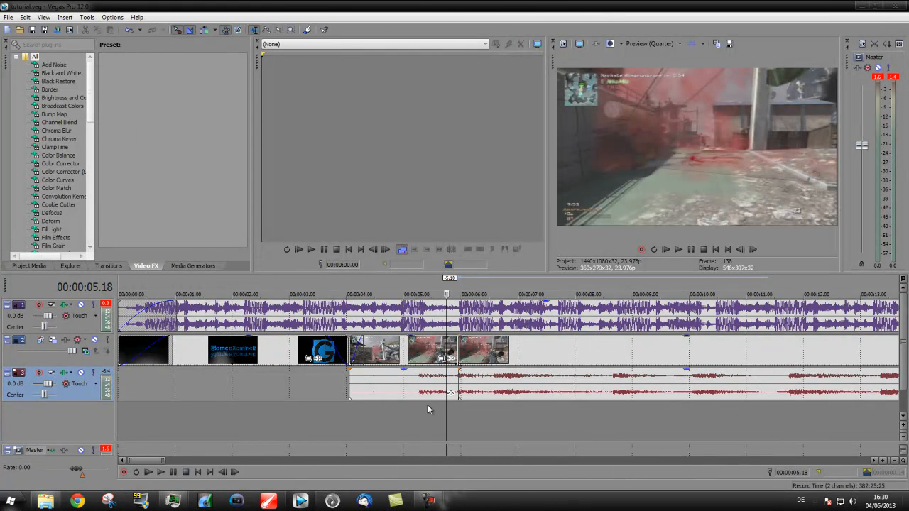
Find the end of the unwanted section and split the last gameplay piece with its audio at 00:00:10.15.
{"action": "left_click_drag", "start_coordinate": [446, 408], "coordinate": [729, 392]}
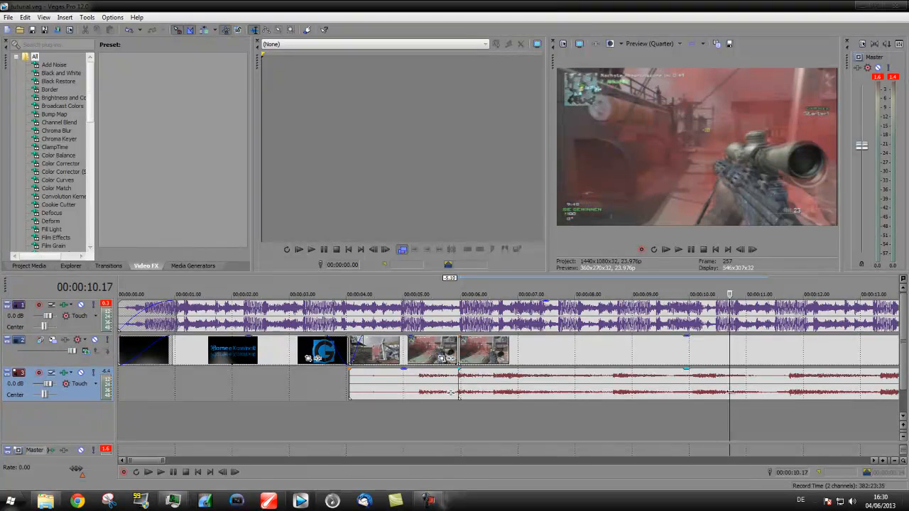
{"action": "left_click", "coordinate": [725, 355]}
{"action": "key", "text": "s"}
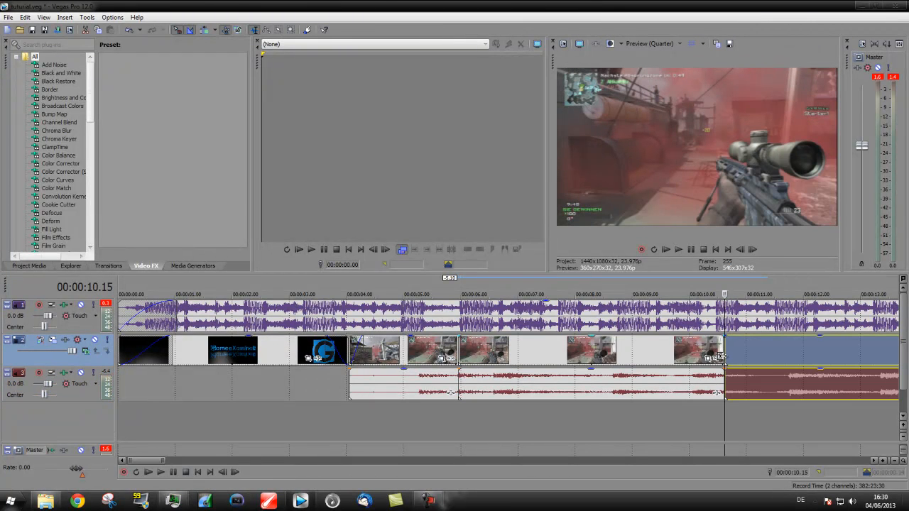
Split the gameplay with its audio at 00:00:07.10 and delete the section from there to the cut at 00:00:10.15.
{"action": "left_click_drag", "start_coordinate": [718, 409], "coordinate": [541, 413]}
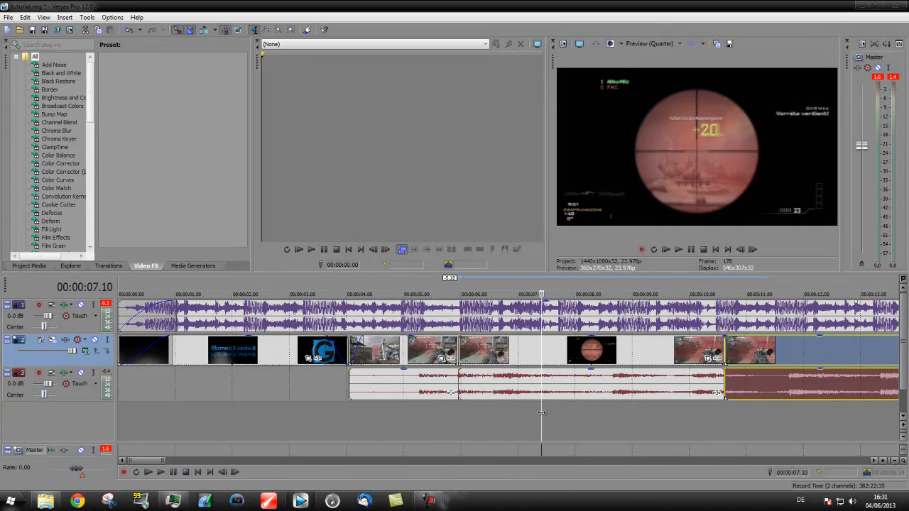
{"action": "left_click", "coordinate": [543, 359]}
{"action": "key", "text": "s"}
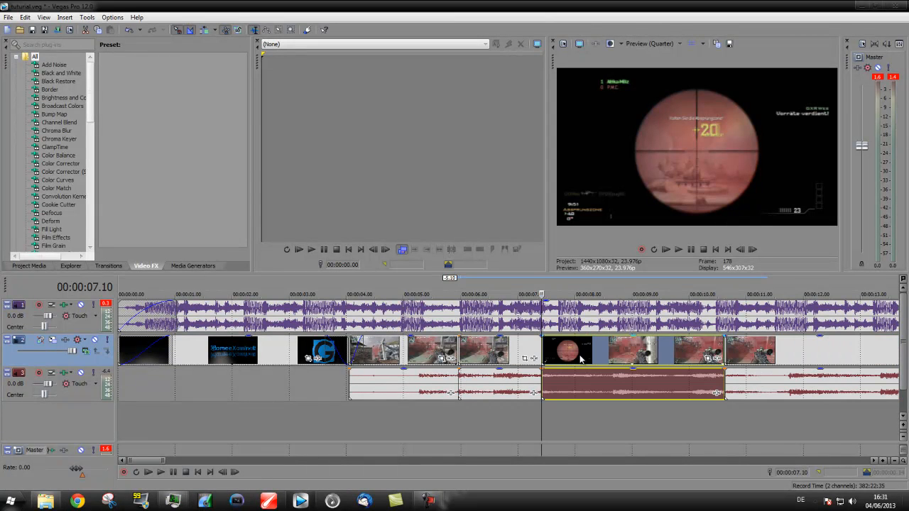
{"action": "key", "text": "Delete"}
Move the remaining gameplay piece against the cut at 00:00:07.10 and remove the audio fade-out before the joint.
{"action": "left_click_drag", "start_coordinate": [741, 355], "coordinate": [558, 355]}
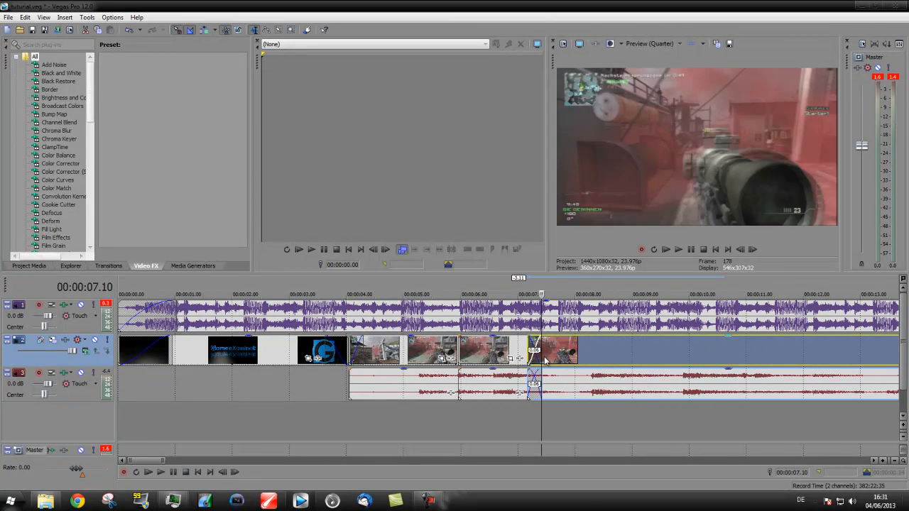
{"action": "scroll", "coordinate": [555, 370], "scroll_direction": "up", "scroll_amount": 4}
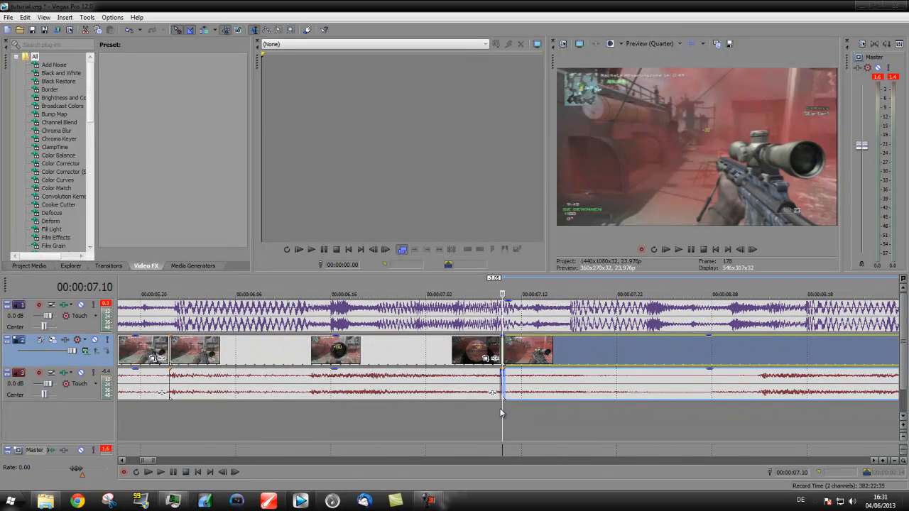
{"action": "scroll", "coordinate": [502, 410], "scroll_direction": "up", "scroll_amount": 5}
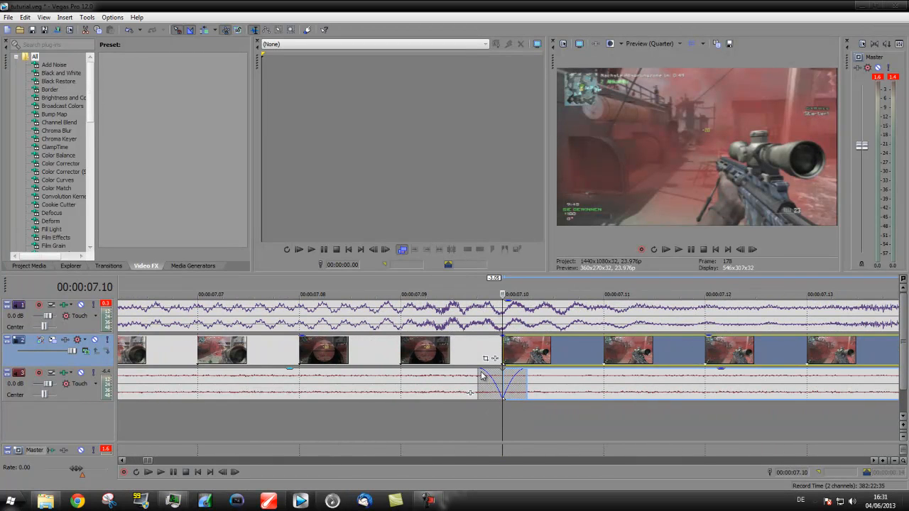
{"action": "left_click", "coordinate": [481, 375]}
{"action": "left_click_drag", "start_coordinate": [480, 375], "coordinate": [572, 400]}
{"action": "scroll", "coordinate": [509, 398], "scroll_direction": "down", "scroll_amount": 5}
{"action": "scroll", "coordinate": [572, 399], "scroll_direction": "down", "scroll_amount": 3}
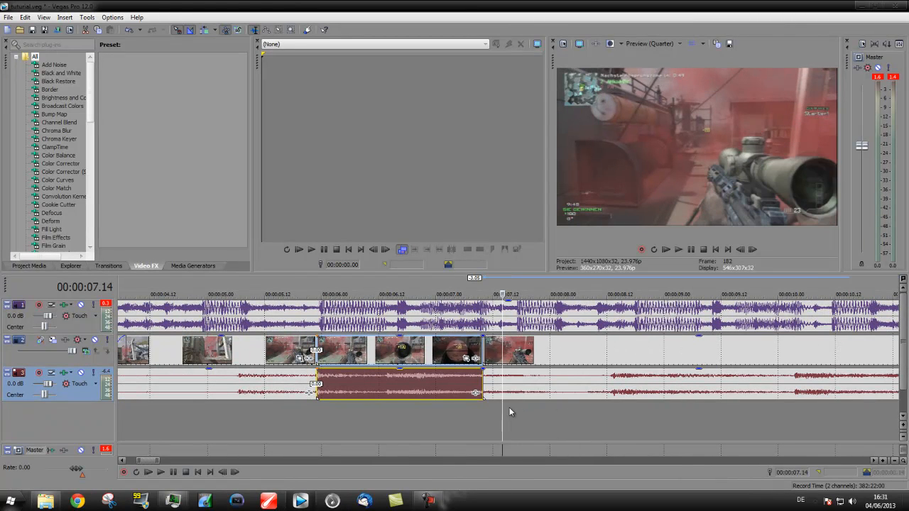
Split the last gameplay piece with its audio at 00:00:07.20 and delete the section between the 00:00:07.10 cut and there.
{"action": "left_click_drag", "start_coordinate": [504, 407], "coordinate": [533, 402]}
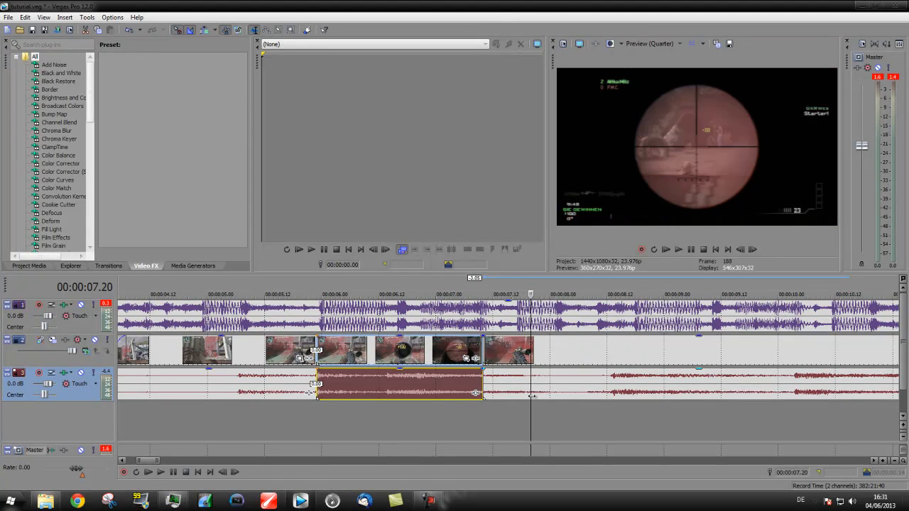
{"action": "scroll", "coordinate": [532, 396], "scroll_direction": "up", "scroll_amount": 4}
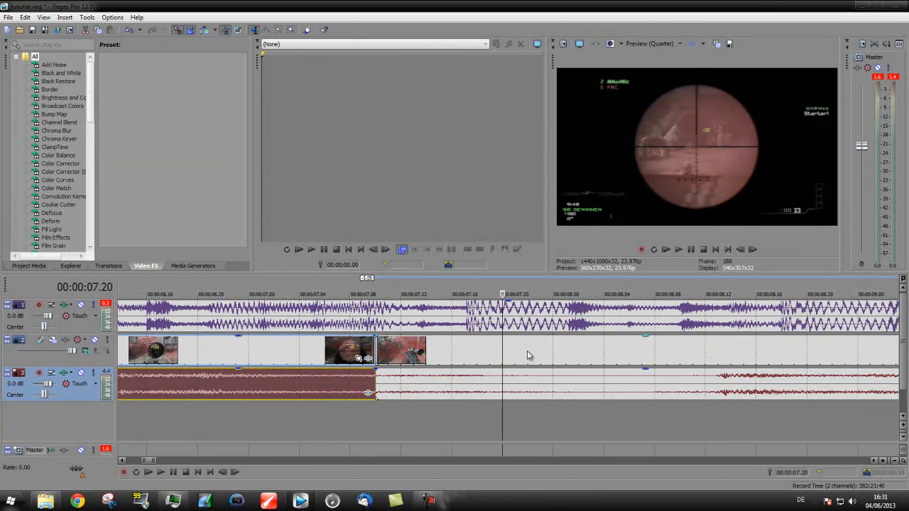
{"action": "left_click", "coordinate": [502, 348]}
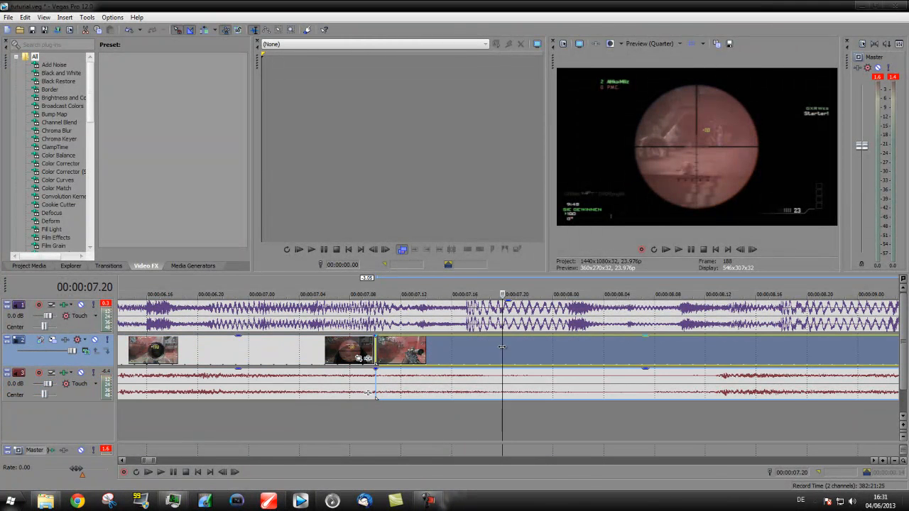
{"action": "key", "text": "s"}
{"action": "left_click", "coordinate": [475, 359]}
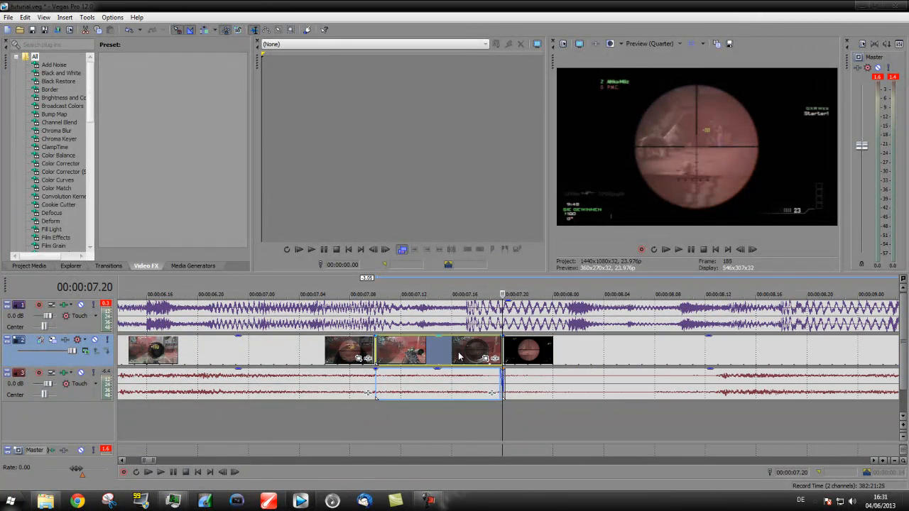
{"action": "key", "text": "Delete"}
Move the remaining gameplay piece back to the 00:00:07.10 cut, overlapping the previous piece by one frame.
{"action": "scroll", "coordinate": [525, 392], "scroll_direction": "up", "scroll_amount": 5}
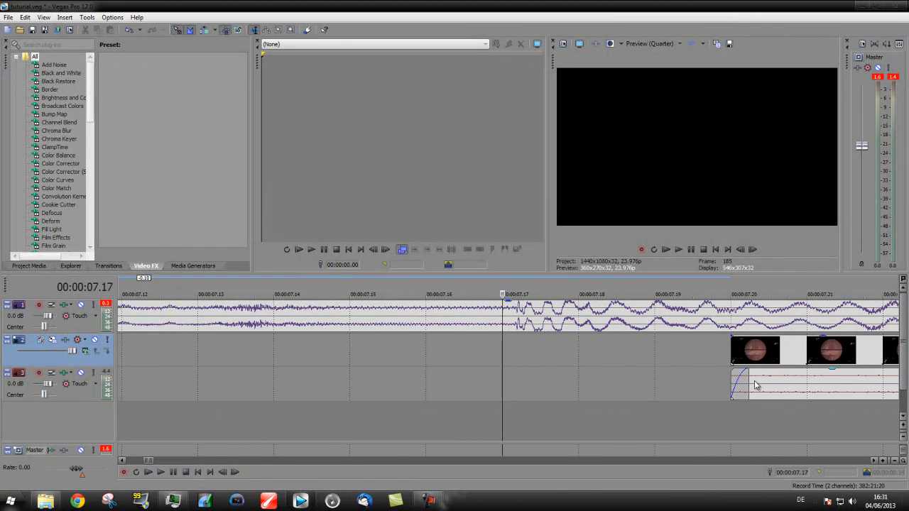
{"action": "scroll", "coordinate": [746, 373], "scroll_direction": "down", "scroll_amount": 5}
{"action": "left_click_drag", "start_coordinate": [629, 361], "coordinate": [458, 364]}
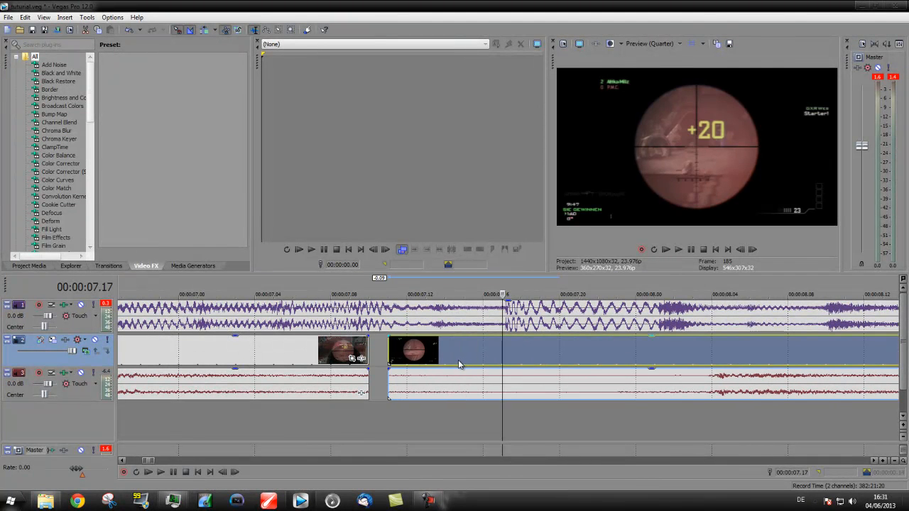
{"action": "left_click", "coordinate": [367, 418]}
{"action": "key", "text": "Left"}
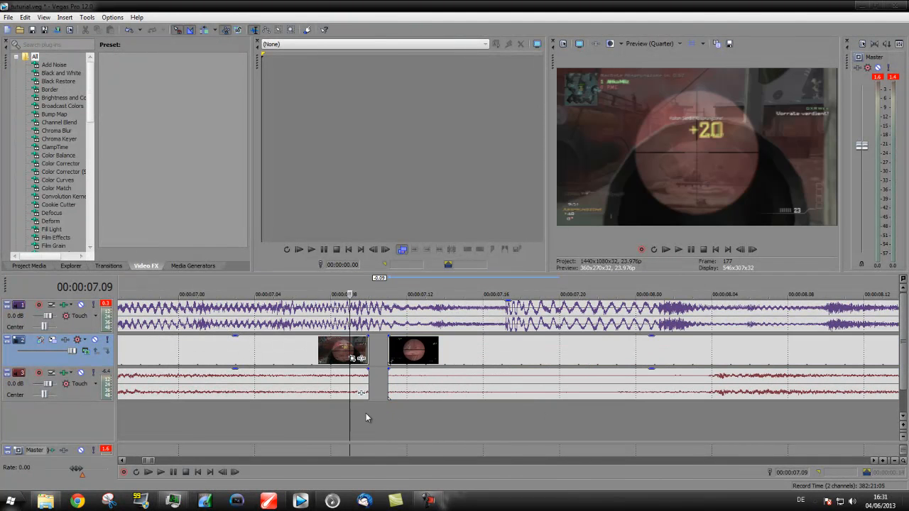
{"action": "left_click", "coordinate": [366, 412]}
{"action": "left_click", "coordinate": [368, 353]}
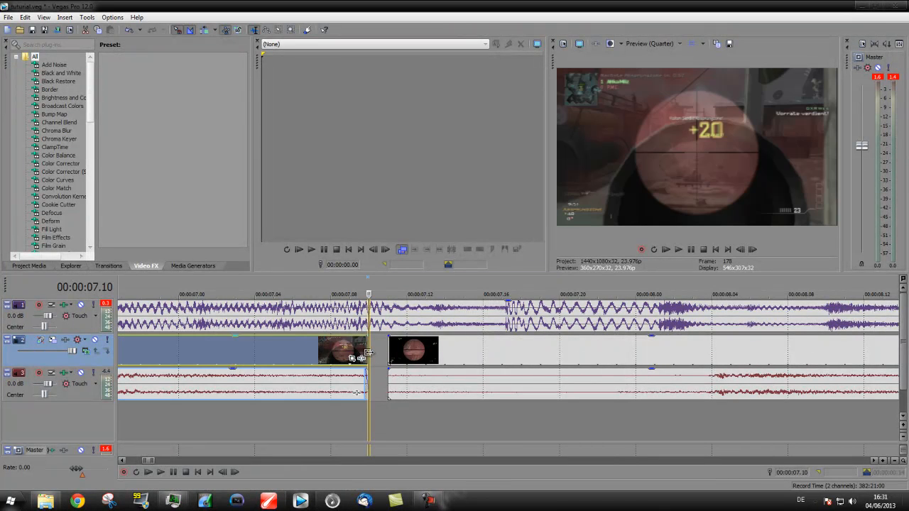
{"action": "mouse_move", "coordinate": [375, 353]}
{"action": "left_mouse_down"}
{"action": "mouse_move", "coordinate": [400, 356]}
{"action": "mouse_move", "coordinate": [391, 354]}
{"action": "left_mouse_up"}
{"action": "scroll", "coordinate": [382, 397], "scroll_direction": "down", "scroll_amount": 1}
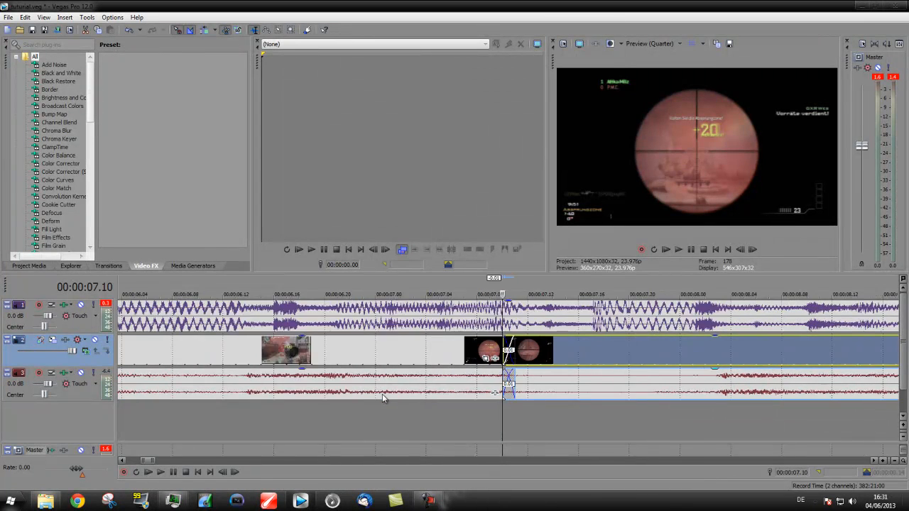
Step frame by frame back and forth across the joint at 00:00:07.10 to examine how the two scope views match.
{"action": "scroll", "coordinate": [382, 398], "scroll_direction": "down", "scroll_amount": 1}
{"action": "key", "text": "Right"}
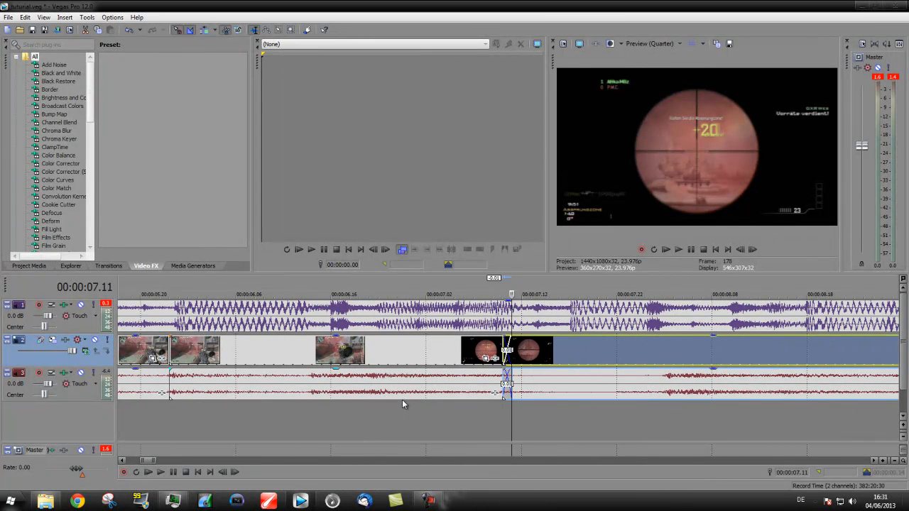
{"action": "key", "text": "Left"}
{"action": "key", "text": "Right"}
{"action": "key", "text": "Left"}
{"action": "key", "text": "Right"}
{"action": "key", "text": "Left"}
{"action": "key", "text": "Right"}
{"action": "key", "text": "Right"}
{"action": "key", "text": "Left"}
{"action": "key", "text": "Left"}
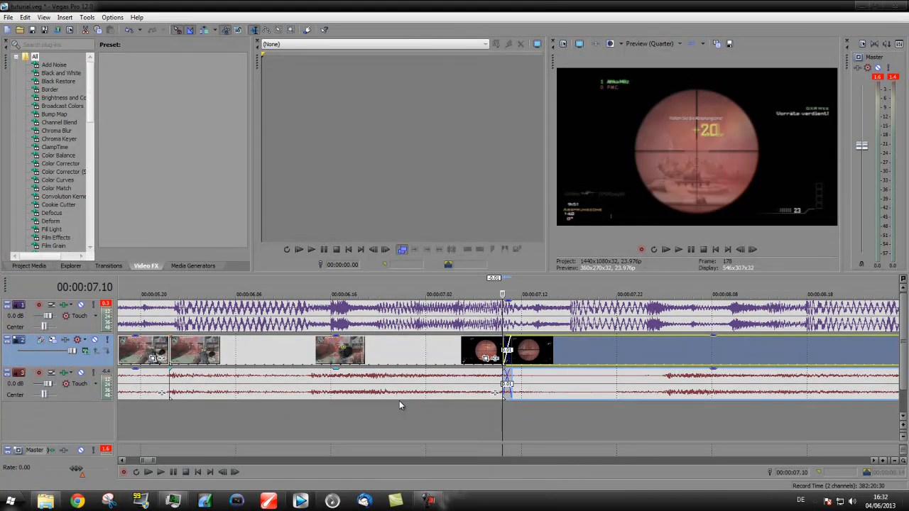
{"action": "key", "text": "Left"}
{"action": "key", "text": "Left"}
{"action": "key", "text": "Right"}
{"action": "key", "text": "Right"}
{"action": "key", "text": "Right"}
{"action": "key", "text": "Right"}
{"action": "key", "text": "Right"}
{"action": "key", "text": "Right"}
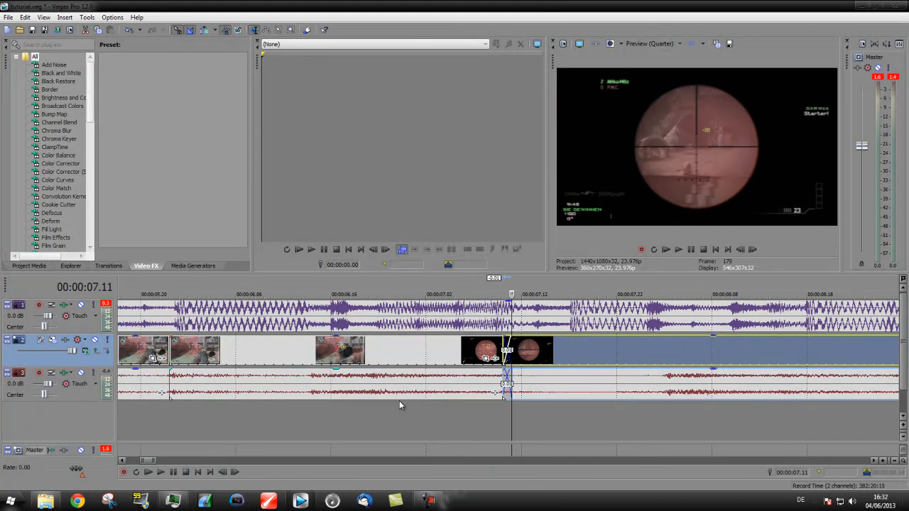
{"action": "key", "text": "Left"}
{"action": "key", "text": "Left"}
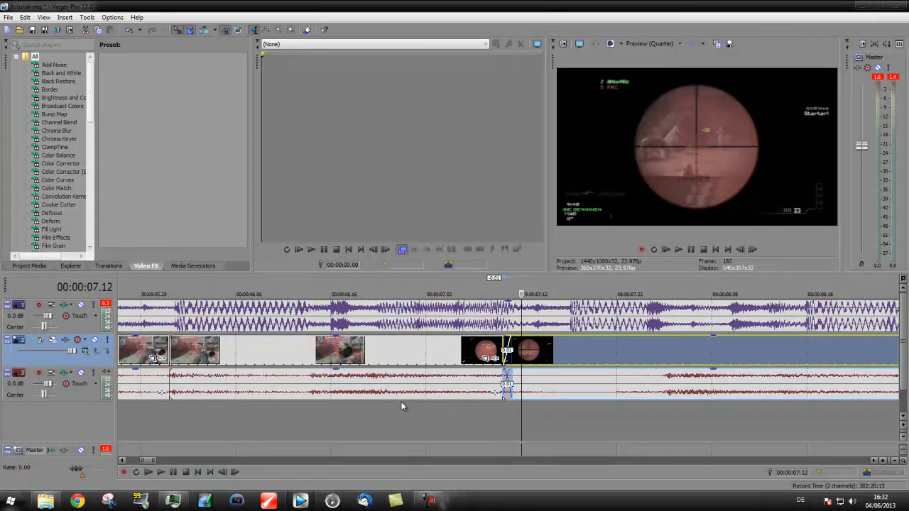
Play the joint at 00:00:07.10, and replay from 00:00:05.12 to check the gameplay cuts against the song.
{"action": "left_click", "coordinate": [349, 406]}
{"action": "left_click", "coordinate": [478, 407]}
{"action": "key", "text": "space"}
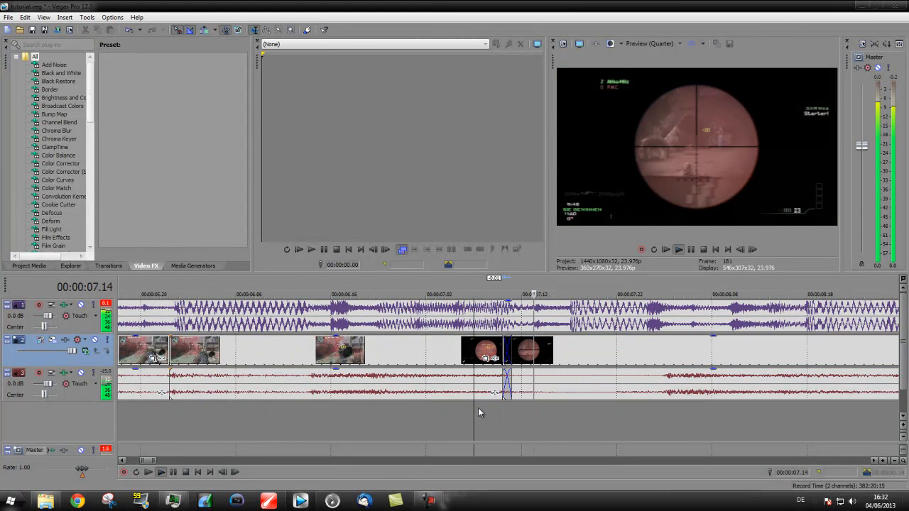
{"action": "key", "text": "space"}
{"action": "scroll", "coordinate": [478, 408], "scroll_direction": "down", "scroll_amount": 3}
{"action": "left_click", "coordinate": [399, 407]}
{"action": "key", "text": "space"}
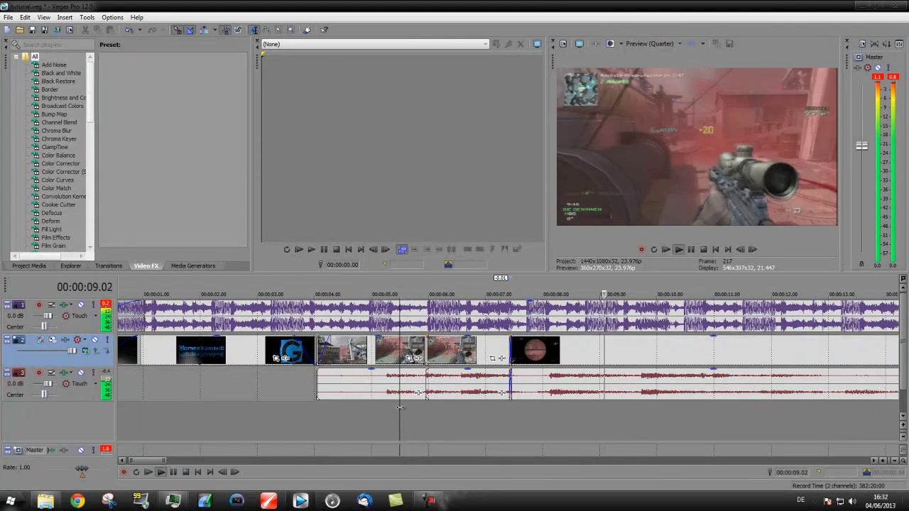
{"action": "key", "text": "space"}
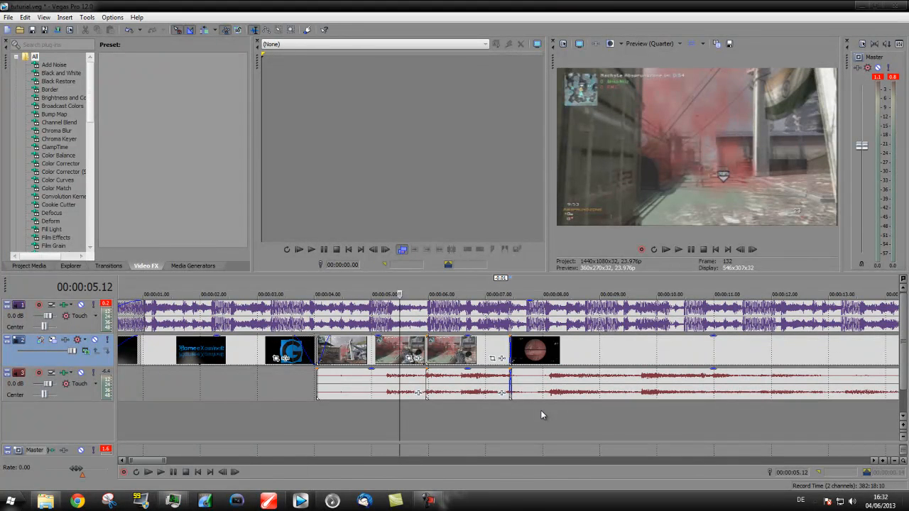
Find the next cut point in the gameplay and split the last piece with its audio at 00:00:08.22.
{"action": "left_click", "coordinate": [539, 409]}
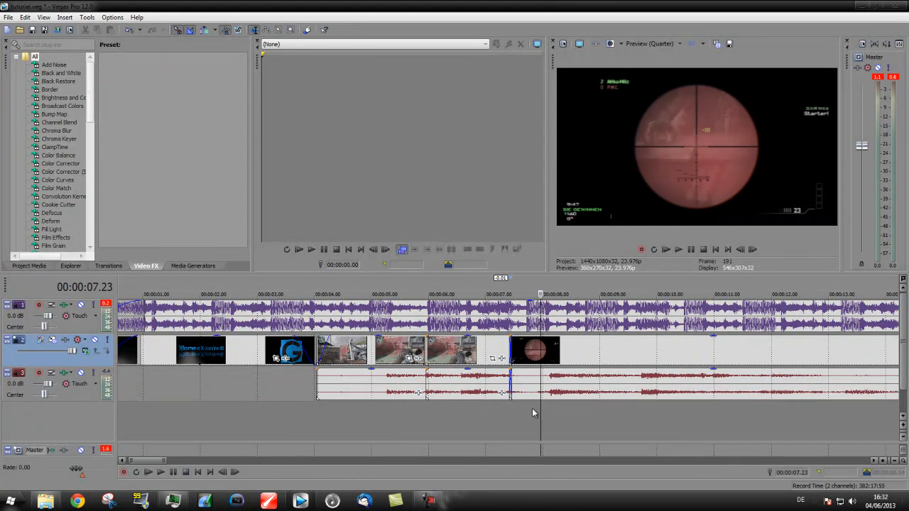
{"action": "left_click", "coordinate": [528, 411]}
{"action": "scroll", "coordinate": [527, 410], "scroll_direction": "up", "scroll_amount": 5}
{"action": "left_click", "coordinate": [425, 414]}
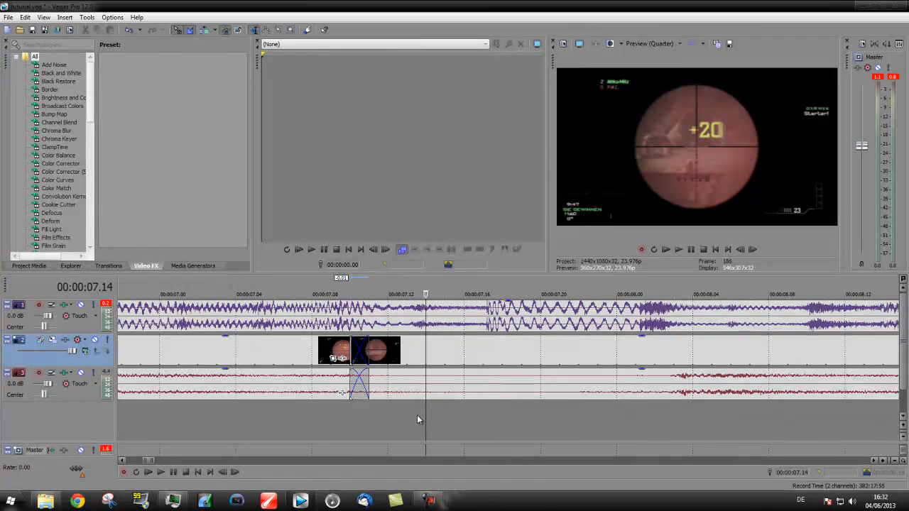
{"action": "left_click", "coordinate": [388, 410]}
{"action": "left_click", "coordinate": [465, 411]}
{"action": "left_click", "coordinate": [503, 398]}
{"action": "left_click_drag", "start_coordinate": [502, 398], "coordinate": [616, 360]}
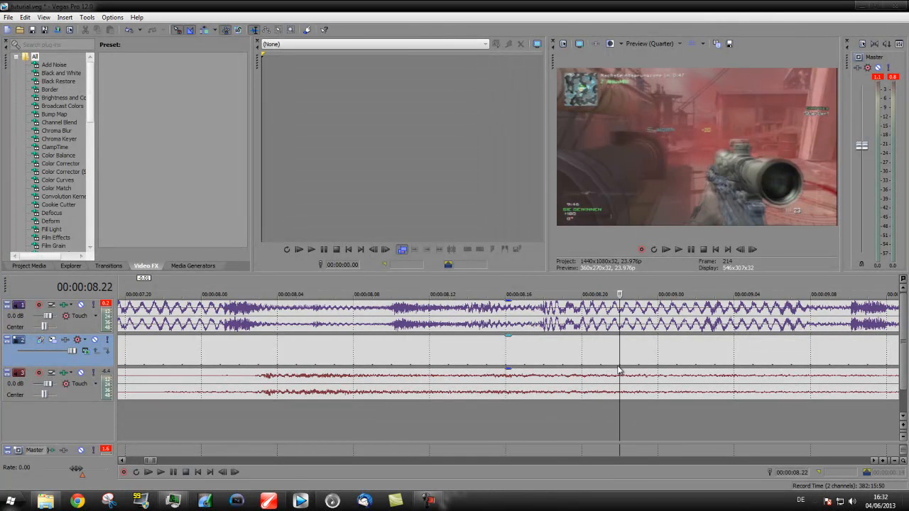
{"action": "key", "text": "s"}
{"action": "key", "text": "ctrl+z"}
{"action": "left_click", "coordinate": [621, 349]}
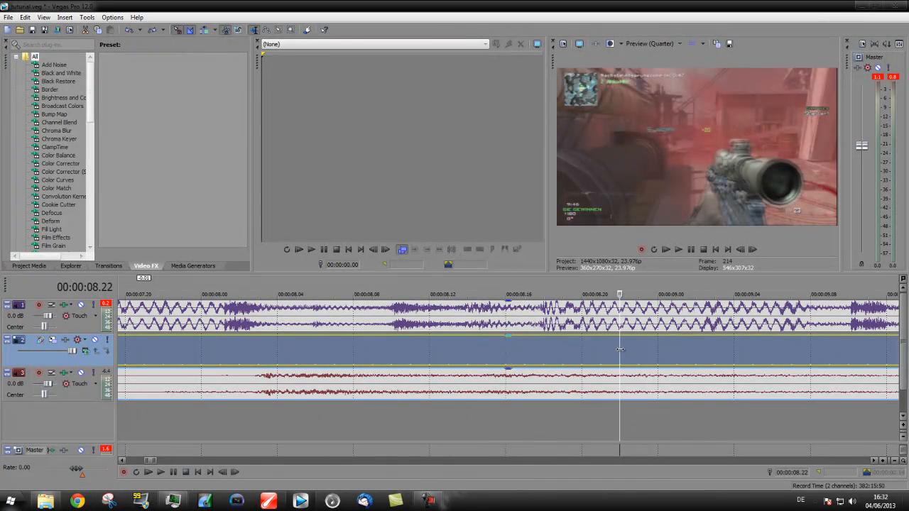
{"action": "key", "text": "s"}
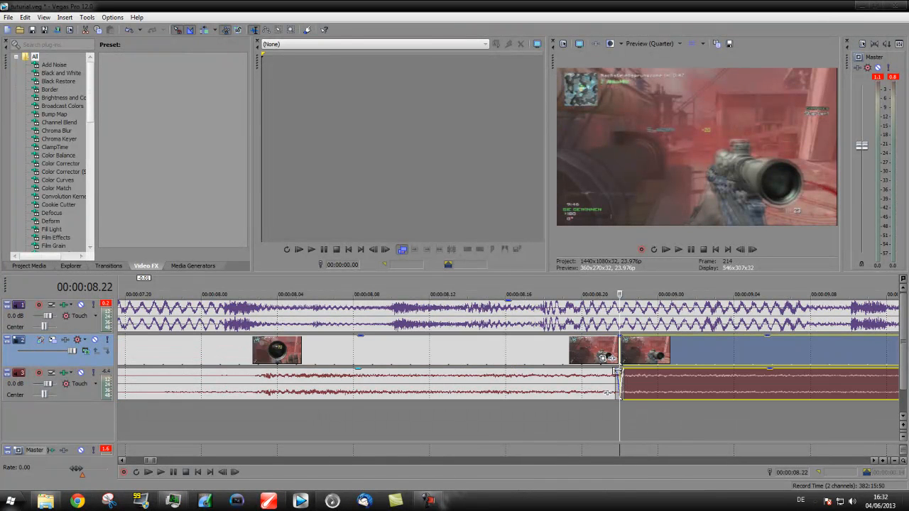
Remove the short audio fades on both sides of the cut at 00:00:08.22.
{"action": "left_click", "coordinate": [617, 371]}
{"action": "left_click_drag", "start_coordinate": [617, 373], "coordinate": [614, 377]}
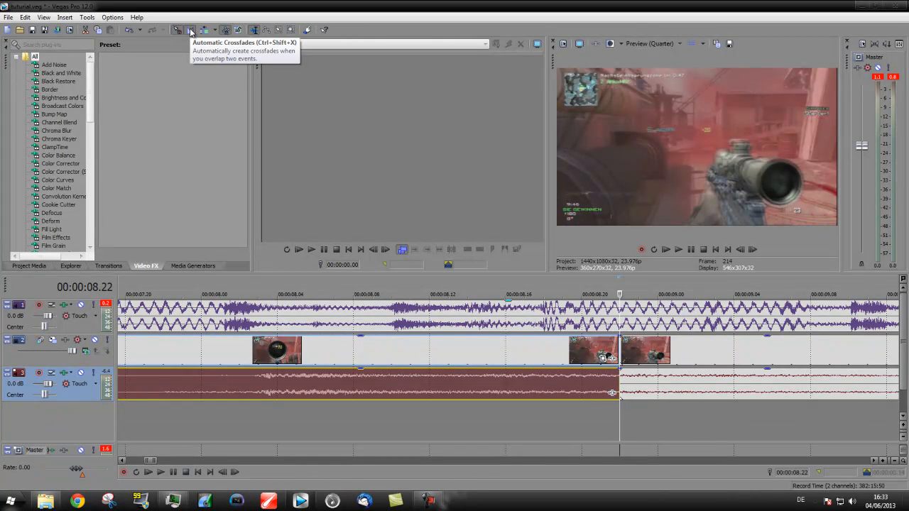
{"action": "left_click", "coordinate": [190, 31]}
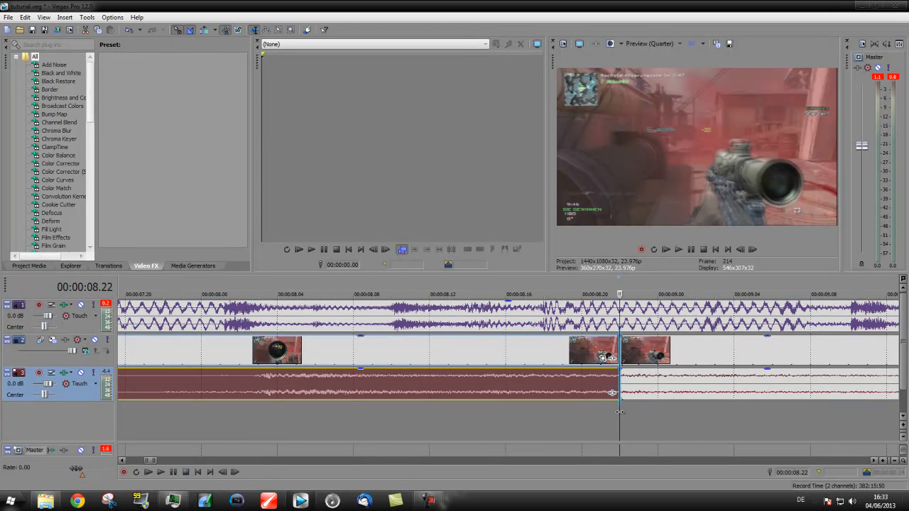
Find where the next scope view begins and split the last gameplay piece with its audio at 00:00:09.04.
{"action": "left_click_drag", "start_coordinate": [623, 408], "coordinate": [738, 392]}
{"action": "scroll", "coordinate": [739, 393], "scroll_direction": "down", "scroll_amount": 3}
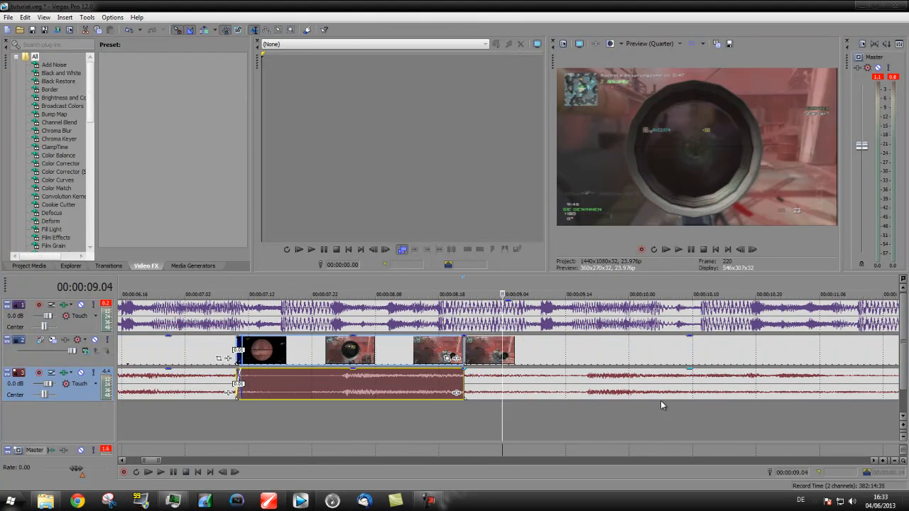
{"action": "left_click", "coordinate": [523, 407]}
{"action": "key", "text": "Right"}
{"action": "key", "text": "Left"}
{"action": "key", "text": "Left"}
{"action": "key", "text": "Left"}
{"action": "key", "text": "Left"}
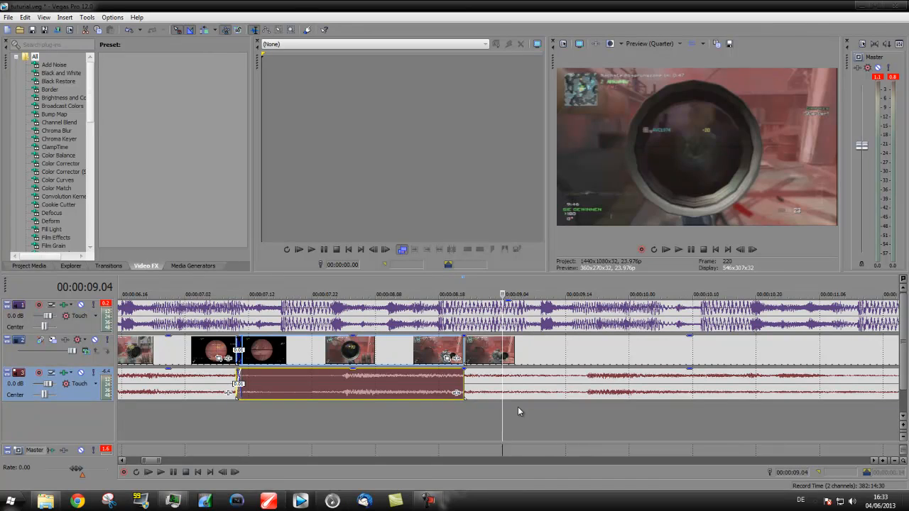
{"action": "scroll", "coordinate": [517, 407], "scroll_direction": "up", "scroll_amount": 10}
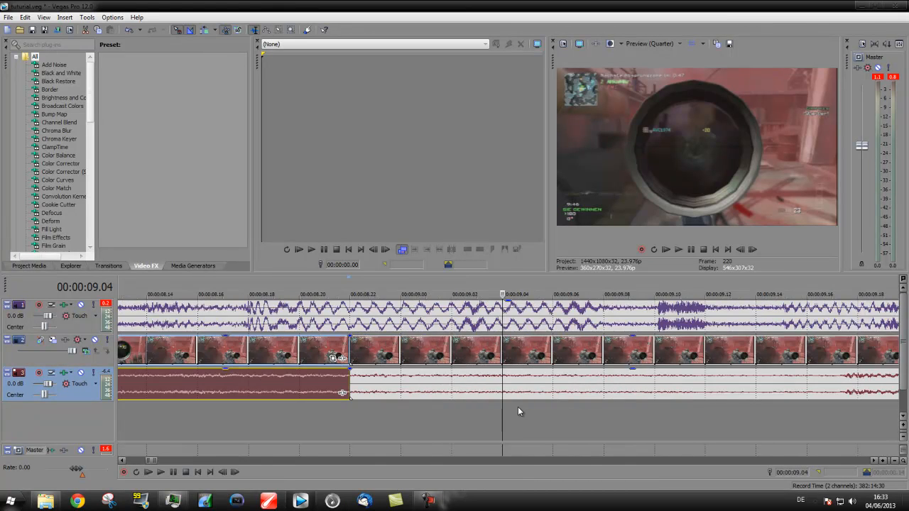
{"action": "left_click", "coordinate": [503, 344]}
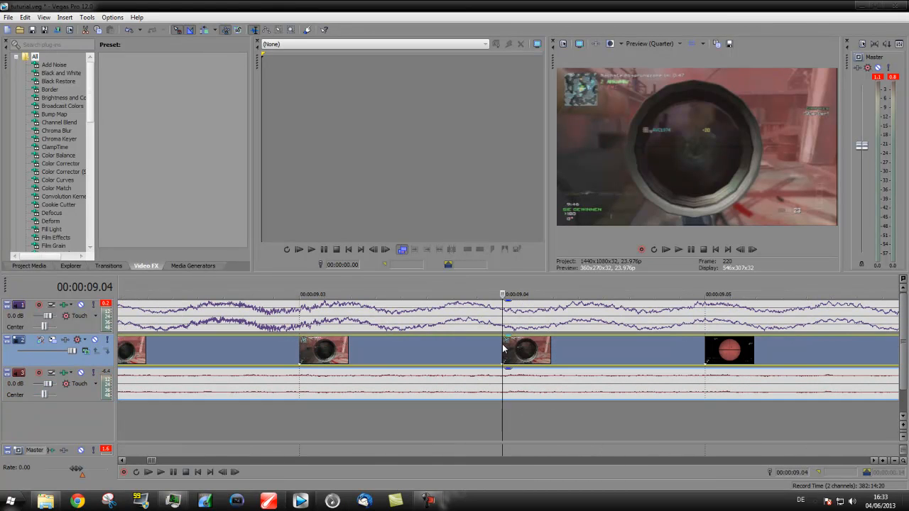
{"action": "key", "text": "s"}
Remove the audio fade-out and fade-in around the cut at 00:00:09.04.
{"action": "scroll", "coordinate": [505, 355], "scroll_direction": "down", "scroll_amount": 2}
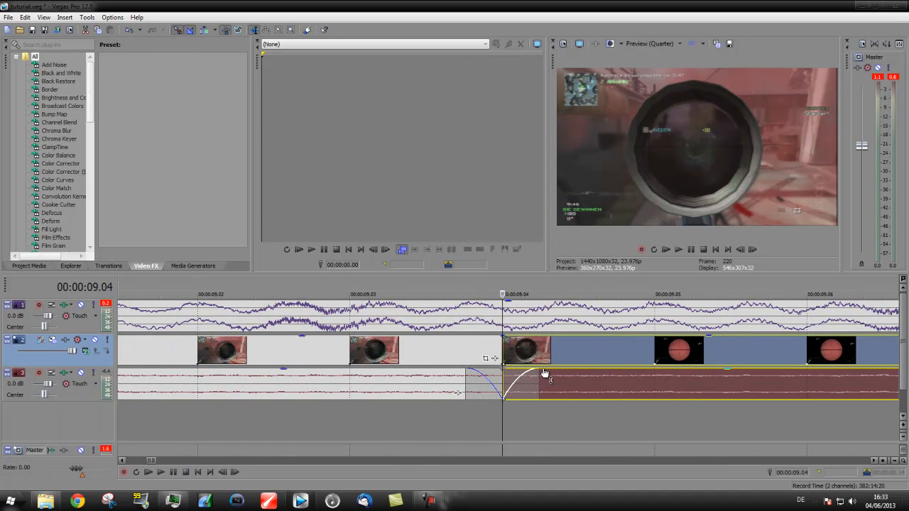
{"action": "left_click_drag", "start_coordinate": [537, 372], "coordinate": [519, 379]}
{"action": "scroll", "coordinate": [512, 381], "scroll_direction": "down", "scroll_amount": 3}
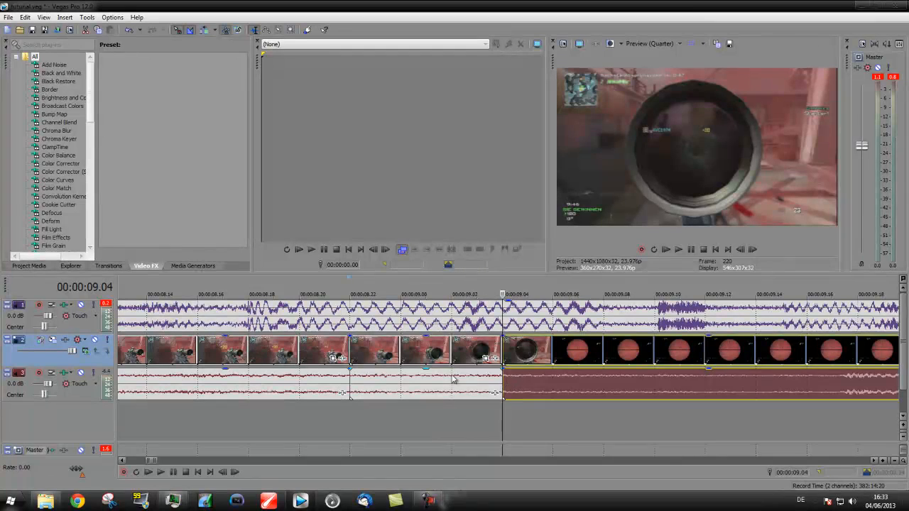
Review the short piece between the last two cuts and move the gameplay after it 1.00 second later, leaving a gap.
{"action": "left_click", "coordinate": [410, 406]}
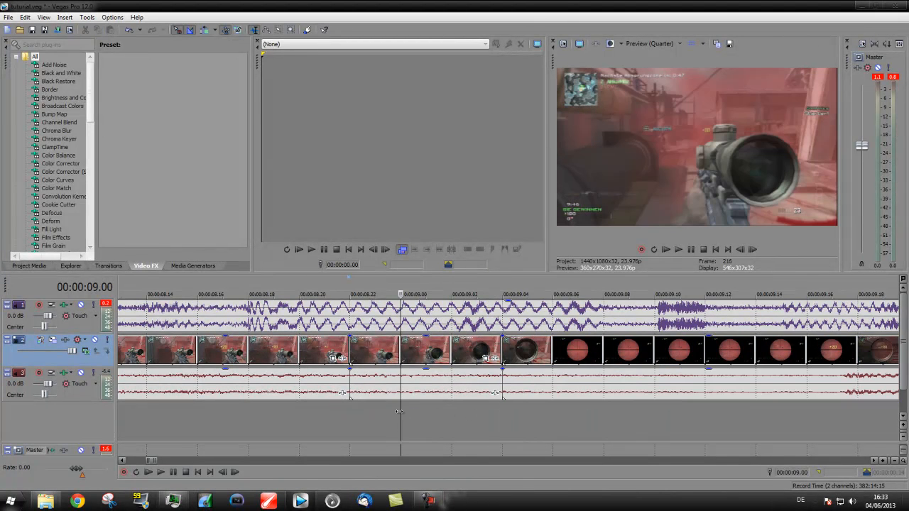
{"action": "left_click", "coordinate": [426, 411]}
{"action": "left_click", "coordinate": [376, 411]}
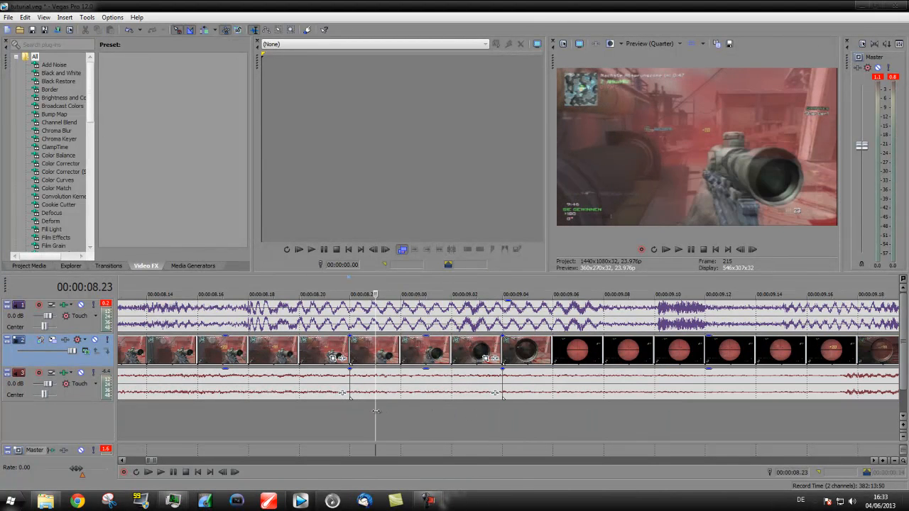
{"action": "scroll", "coordinate": [381, 410], "scroll_direction": "down", "scroll_amount": 5}
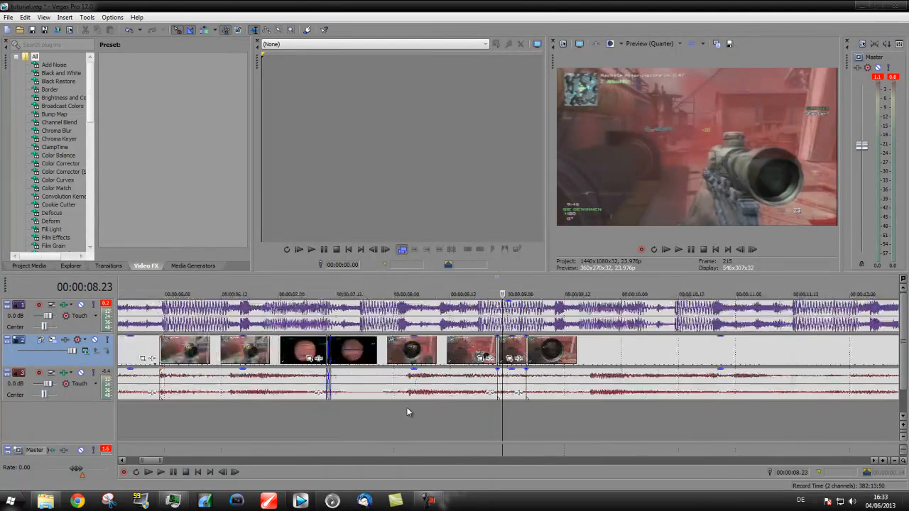
{"action": "scroll", "coordinate": [407, 412], "scroll_direction": "down", "scroll_amount": 8}
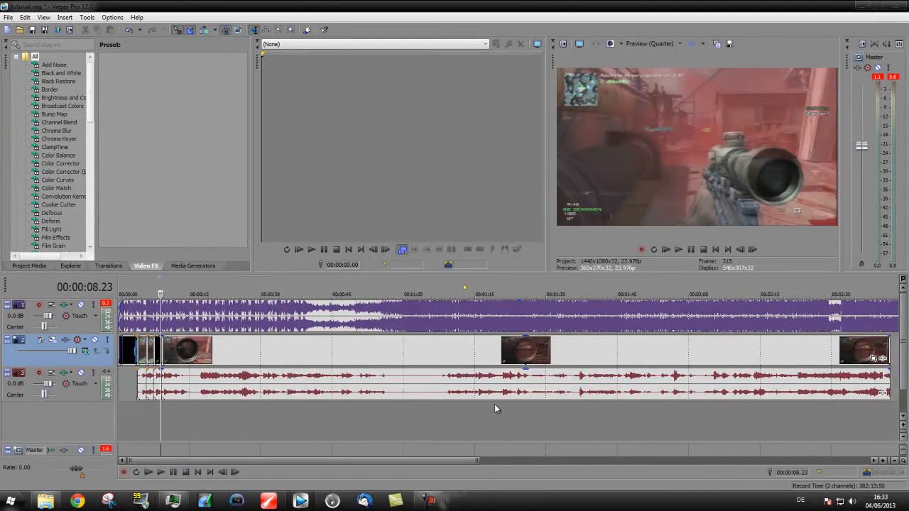
{"action": "scroll", "coordinate": [495, 409], "scroll_direction": "up", "scroll_amount": 10}
{"action": "left_click_drag", "start_coordinate": [668, 348], "coordinate": [873, 345]}
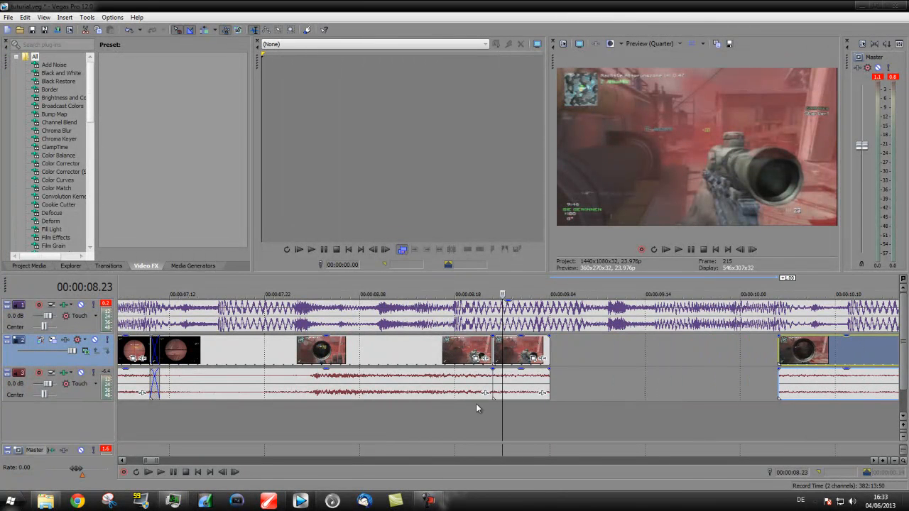
Play the timeline from about 00:00:08.09 through the short piece and the gap to check the timing against the song.
{"action": "left_click", "coordinate": [459, 411]}
{"action": "left_click", "coordinate": [365, 414]}
{"action": "key", "text": "space"}
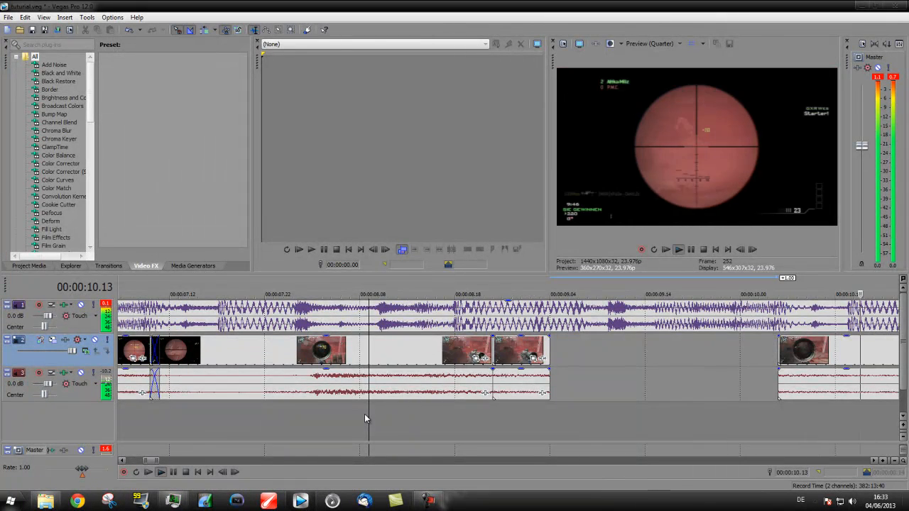
Play the timeline from about 00:00:06.13 through the following gameplay cuts to check their timing against the song.
{"action": "key", "text": "space"}
{"action": "scroll", "coordinate": [365, 414], "scroll_direction": "down", "scroll_amount": 4}
{"action": "left_click", "coordinate": [398, 415]}
{"action": "key", "text": "space"}
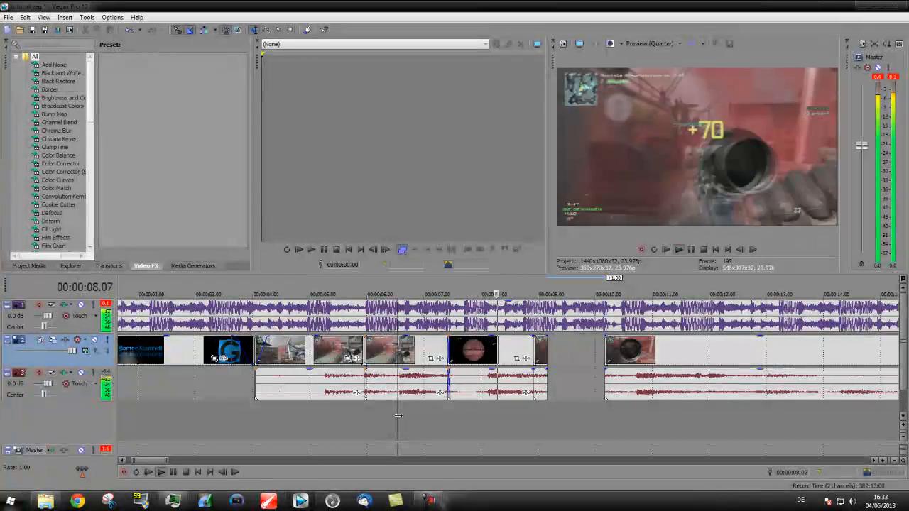
{"action": "key", "text": "space"}
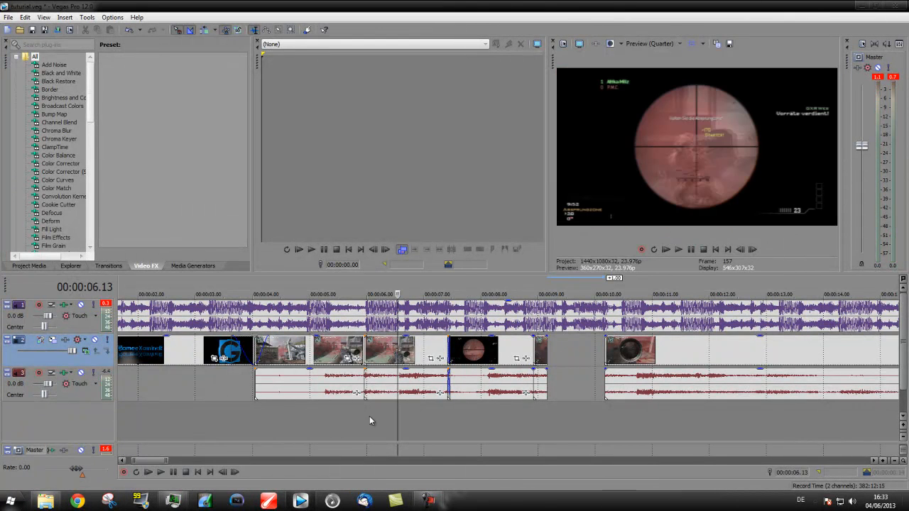
Play the gameplay from about 00:00:06.16 and again from 00:00:07.14 to locate the song's next beat.
{"action": "left_click", "coordinate": [369, 421]}
{"action": "scroll", "coordinate": [464, 406], "scroll_direction": "up", "scroll_amount": 3}
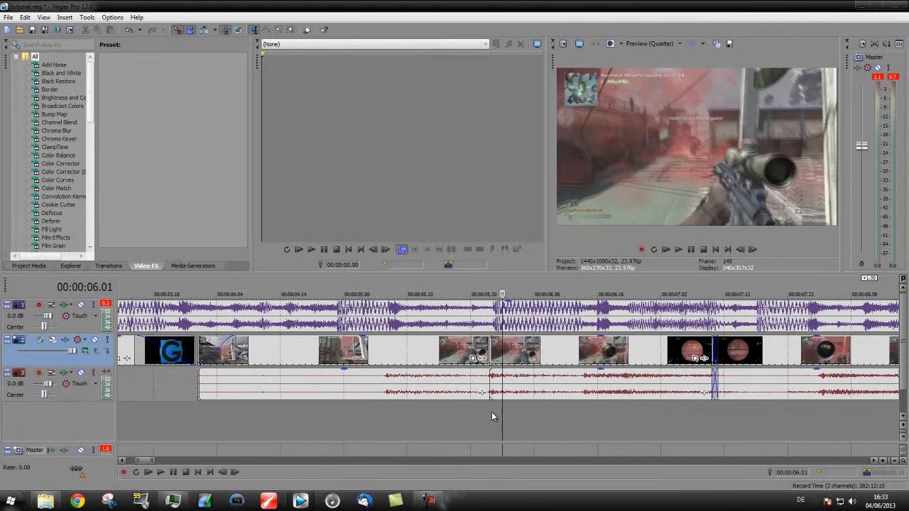
{"action": "left_click", "coordinate": [595, 408]}
{"action": "key", "text": "space"}
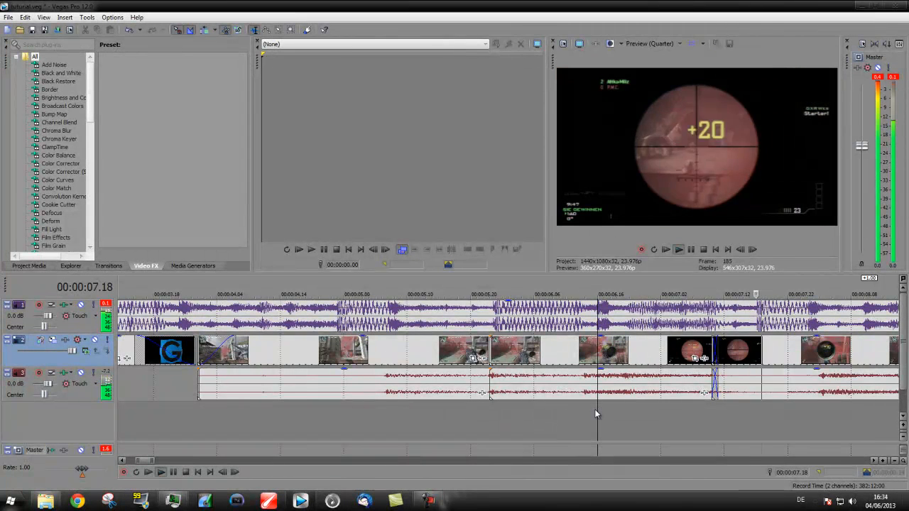
{"action": "left_click", "coordinate": [738, 415]}
{"action": "key", "text": "space"}
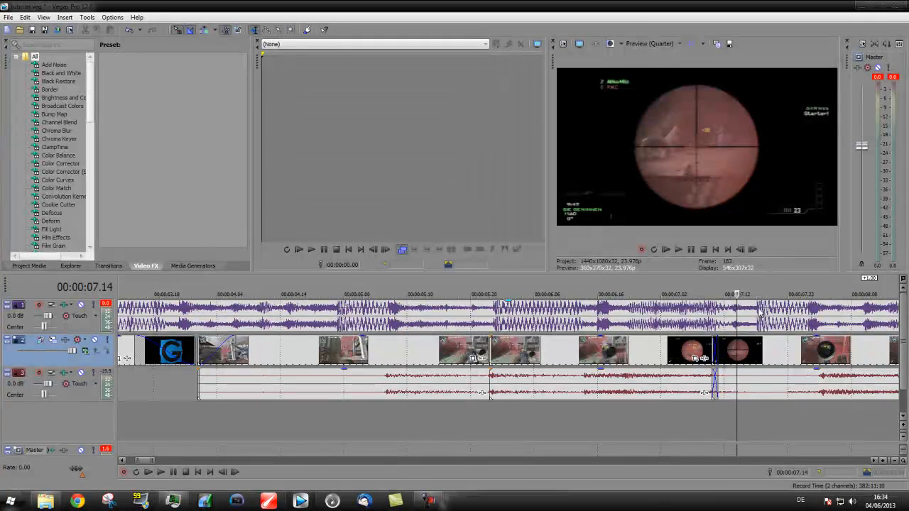
{"action": "key", "text": "space"}
{"action": "key", "text": "space"}
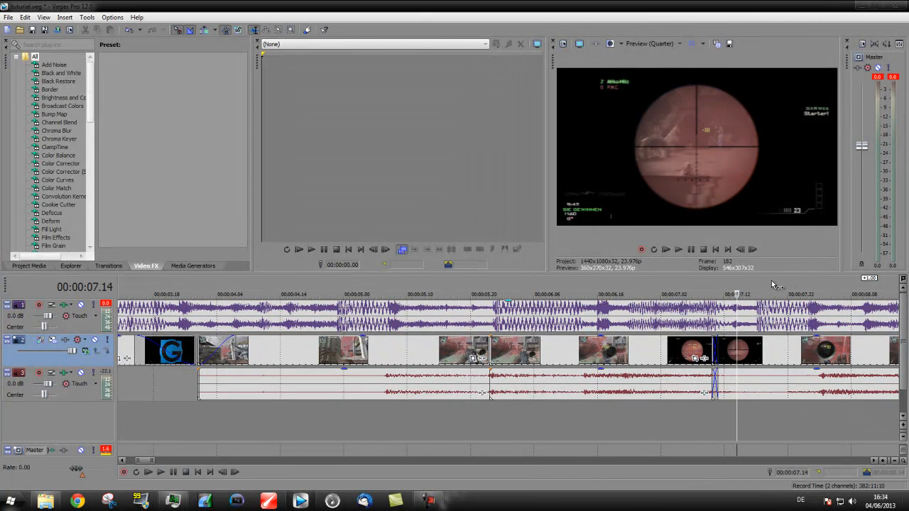
{"action": "left_click_drag", "start_coordinate": [737, 307], "coordinate": [763, 307]}
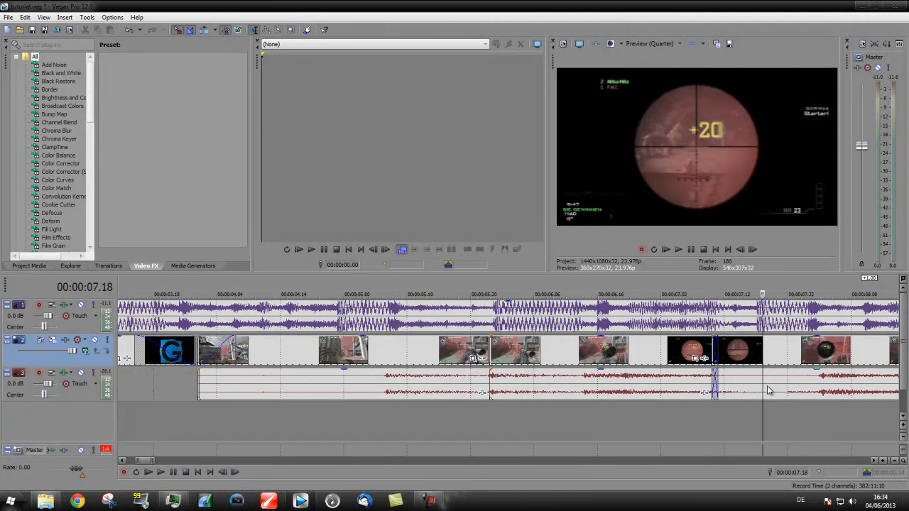
{"action": "right_click", "coordinate": [764, 407]}
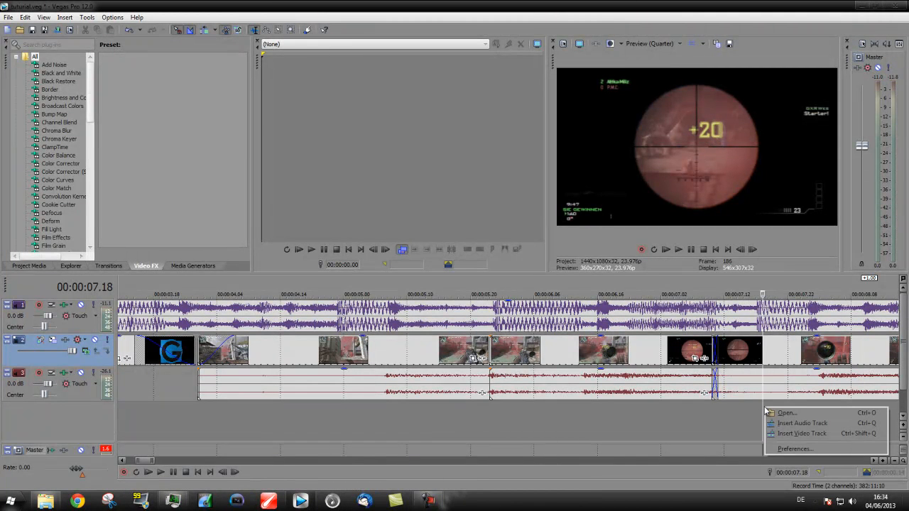
{"action": "right_click", "coordinate": [763, 296]}
{"action": "right_click", "coordinate": [771, 297]}
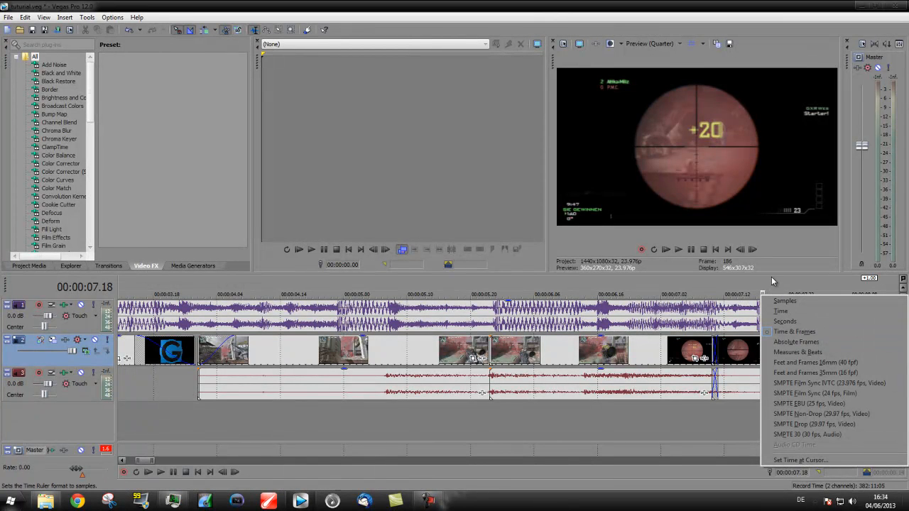
{"action": "left_click", "coordinate": [768, 296]}
Split the song at the start of the beat at 00:00:07.17.
{"action": "left_click", "coordinate": [758, 412]}
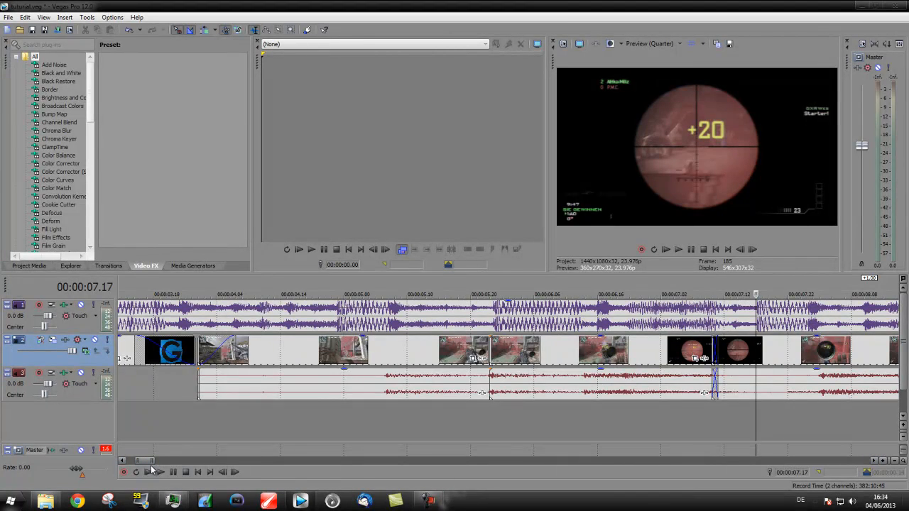
{"action": "scroll", "coordinate": [226, 416], "scroll_direction": "up", "scroll_amount": 8}
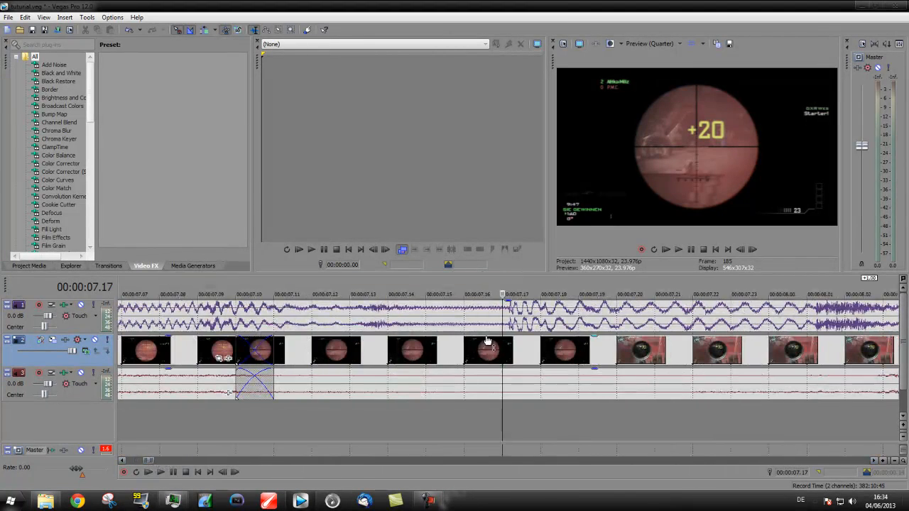
{"action": "right_click", "coordinate": [490, 294]}
{"action": "key", "text": "Escape"}
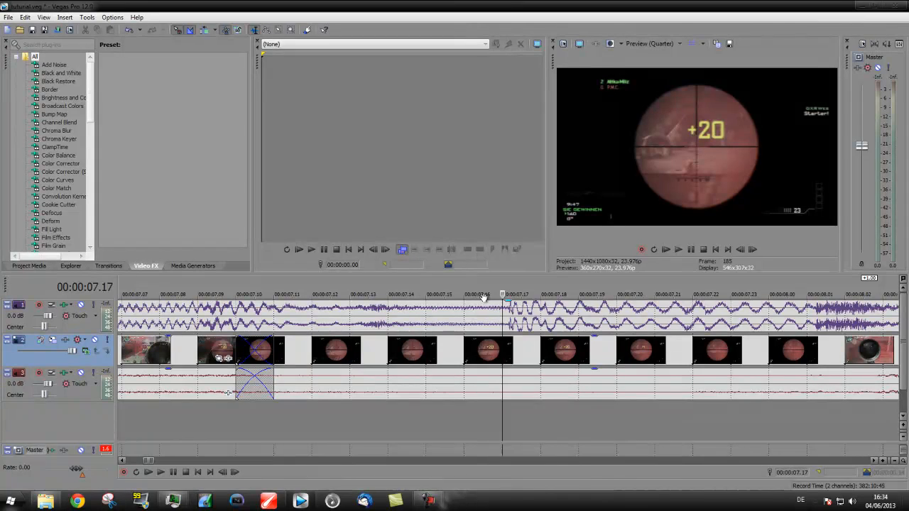
{"action": "scroll", "coordinate": [532, 390], "scroll_direction": "down", "scroll_amount": 5}
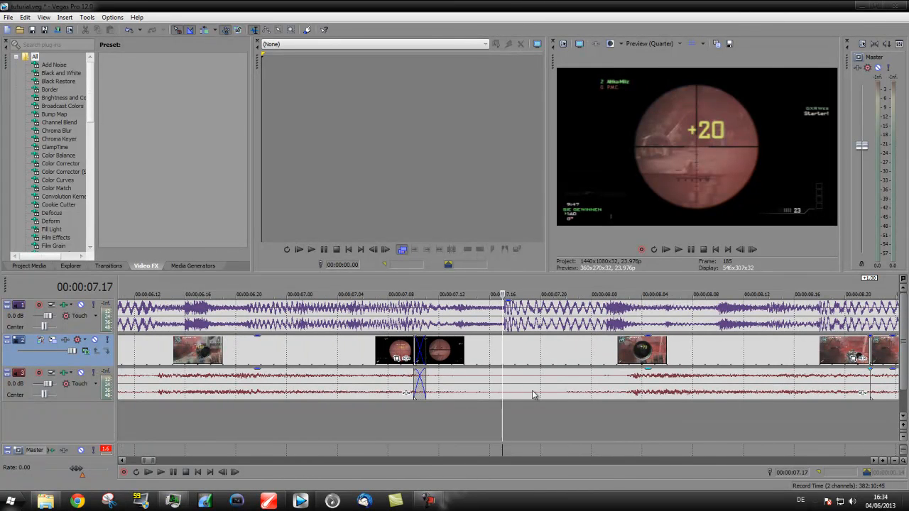
{"action": "right_click", "coordinate": [502, 313]}
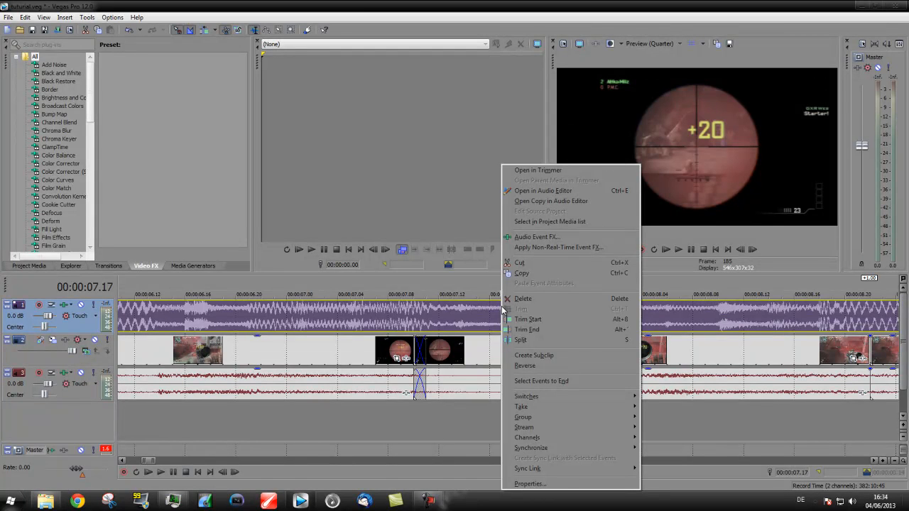
{"action": "left_click", "coordinate": [474, 418]}
{"action": "left_click", "coordinate": [464, 417]}
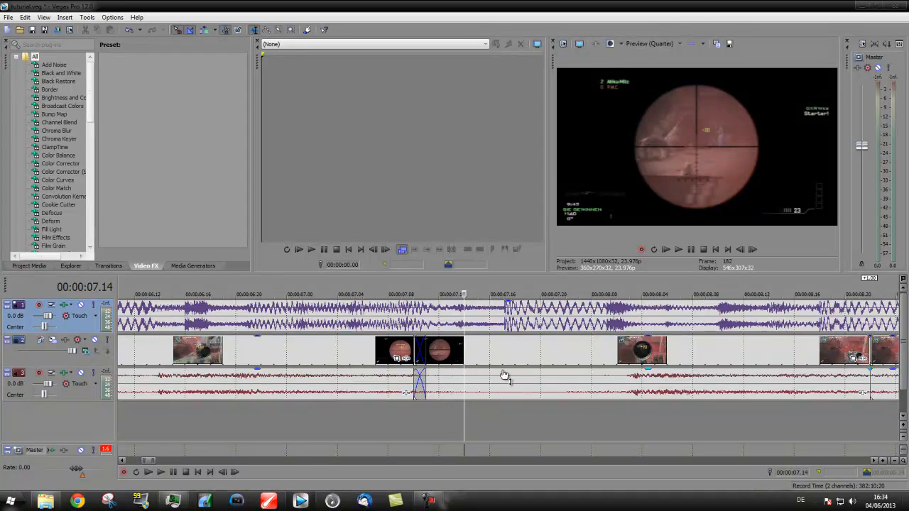
{"action": "left_click", "coordinate": [501, 322]}
{"action": "key", "text": "s"}
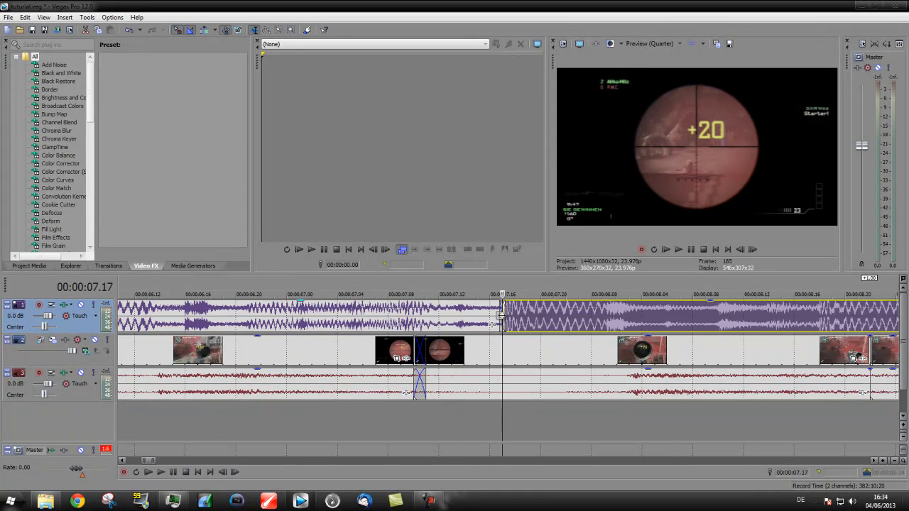
Remove the audio fade-out and fade-in around the song's cut at 00:00:07.17.
{"action": "scroll", "coordinate": [502, 316], "scroll_direction": "up", "scroll_amount": 4}
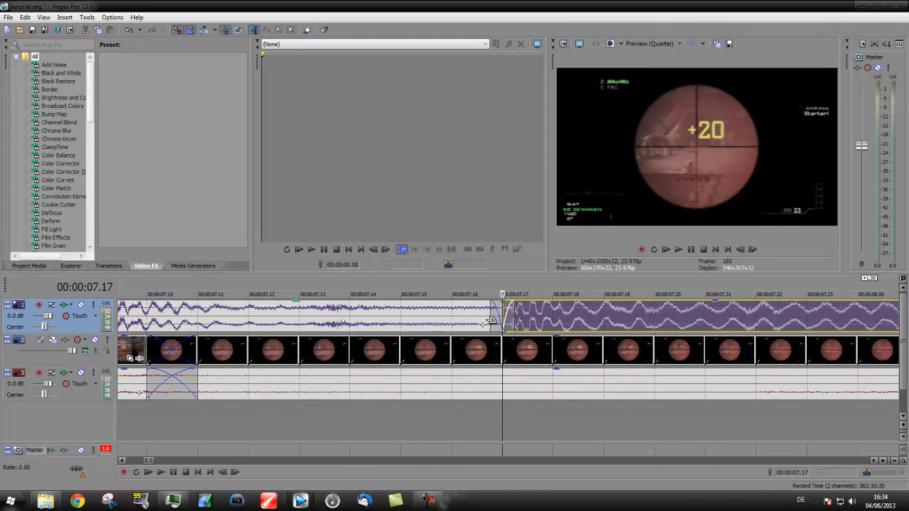
{"action": "mouse_move", "coordinate": [492, 319]}
{"action": "left_mouse_down"}
{"action": "mouse_move", "coordinate": [510, 318]}
{"action": "mouse_move", "coordinate": [497, 317]}
{"action": "left_mouse_up"}
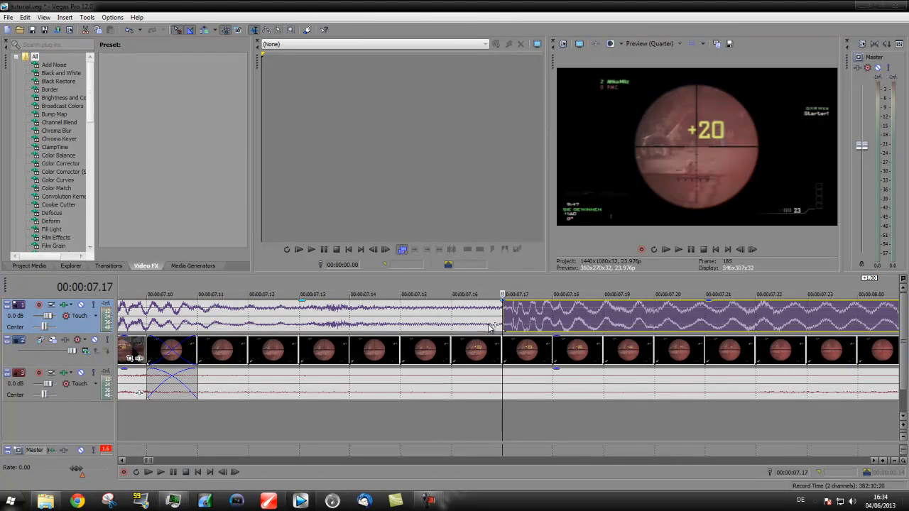
{"action": "scroll", "coordinate": [490, 328], "scroll_direction": "down", "scroll_amount": 6}
{"action": "scroll", "coordinate": [491, 328], "scroll_direction": "up", "scroll_amount": 5}
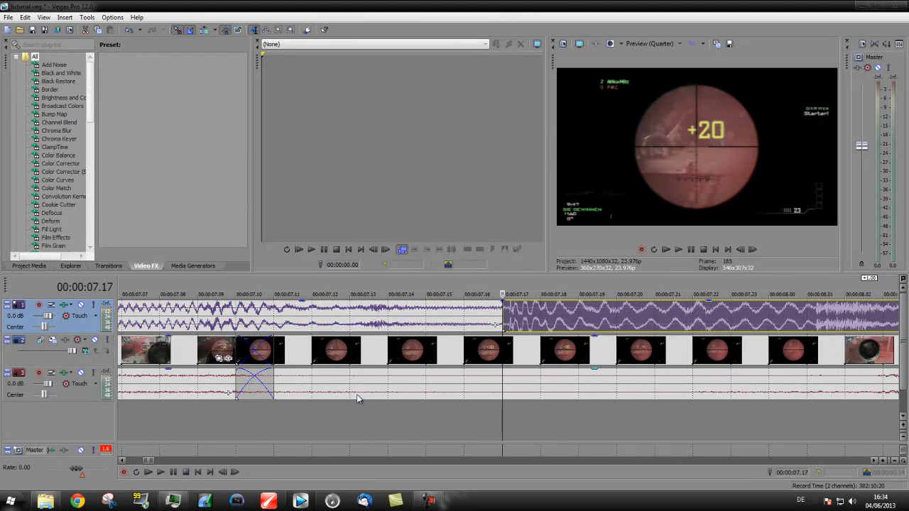
Find where the scope view ends and split only the gameplay piece with its audio at 00:00:08.01.
{"action": "left_click", "coordinate": [274, 416]}
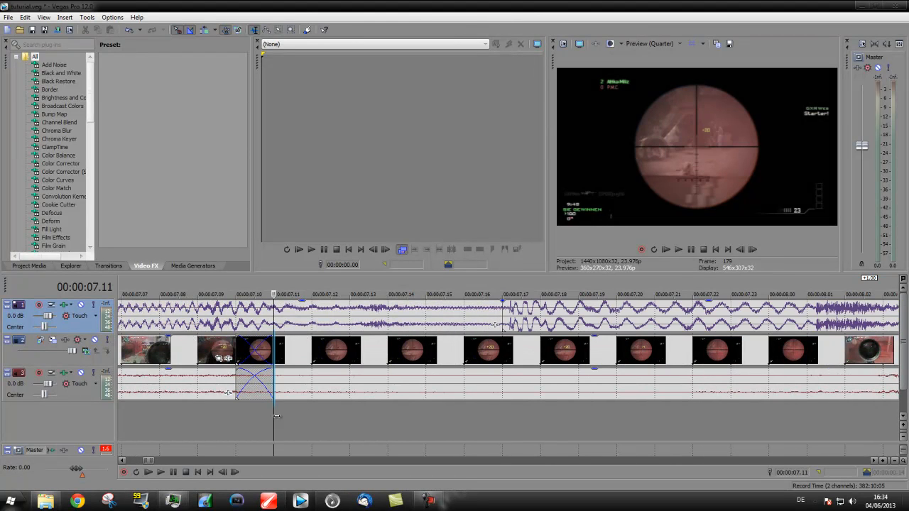
{"action": "left_click_drag", "start_coordinate": [277, 416], "coordinate": [741, 387]}
{"action": "scroll", "coordinate": [742, 387], "scroll_direction": "down", "scroll_amount": 3}
{"action": "left_click", "coordinate": [554, 402]}
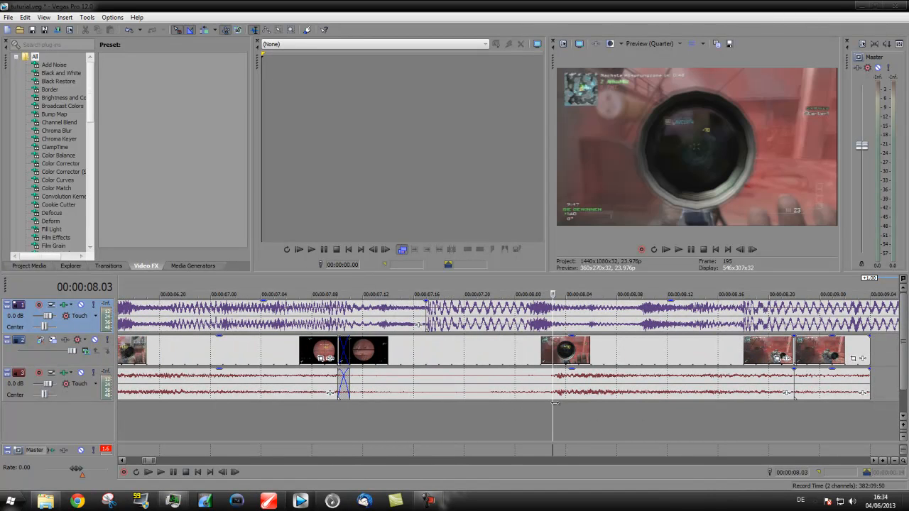
{"action": "left_click_drag", "start_coordinate": [554, 403], "coordinate": [525, 381]}
{"action": "key", "text": "s"}
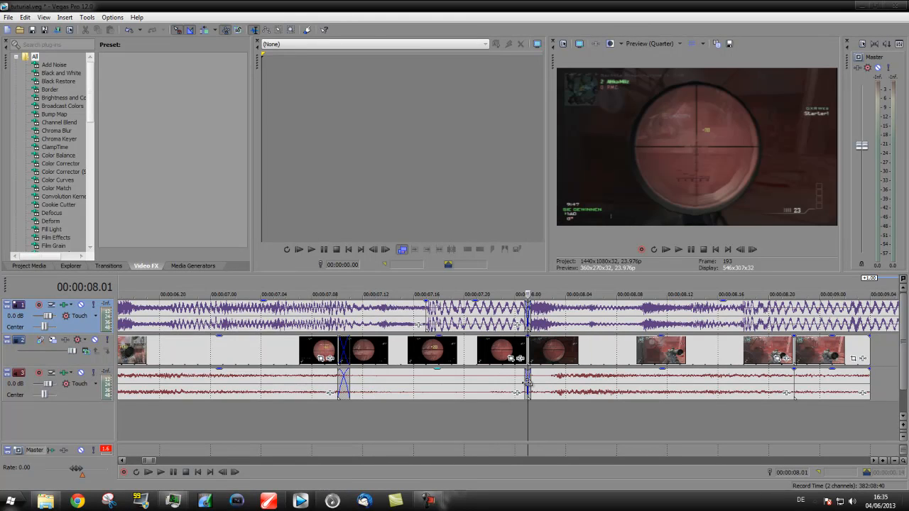
{"action": "scroll", "coordinate": [527, 386], "scroll_direction": "up", "scroll_amount": 3}
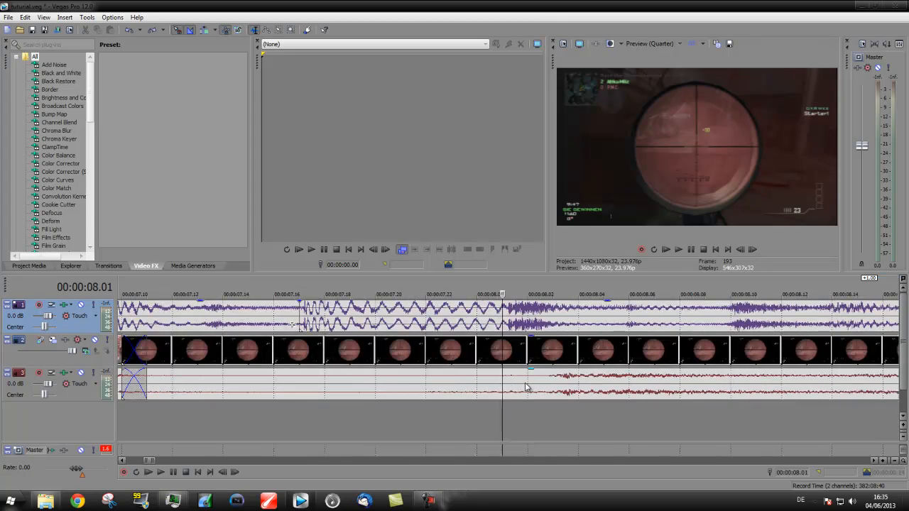
{"action": "left_click", "coordinate": [503, 354]}
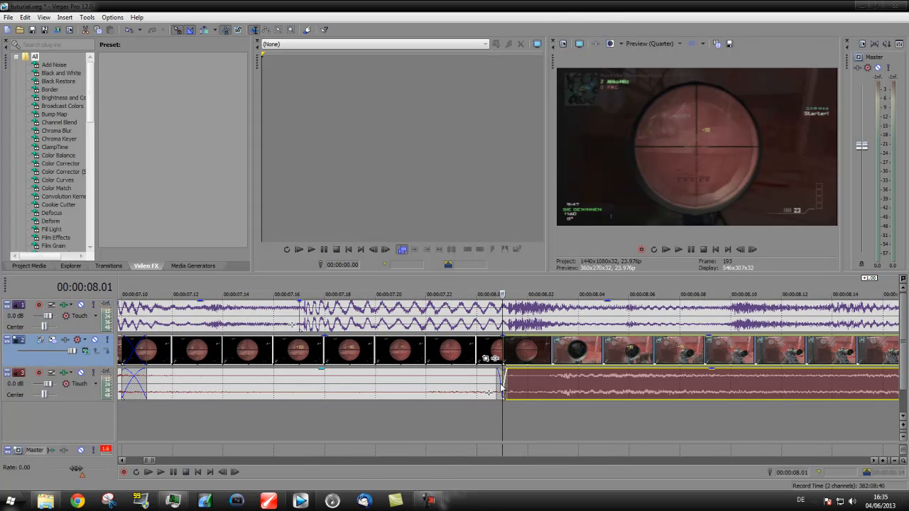
Remove the audio fades around the gameplay cut at 00:00:08.01 and scrub back to 00:00:07.16.
{"action": "left_click", "coordinate": [491, 381]}
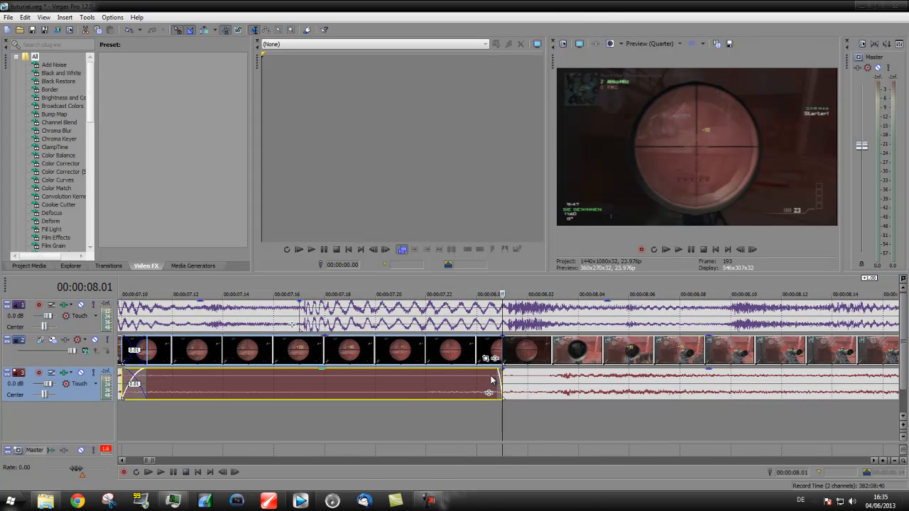
{"action": "left_click", "coordinate": [475, 416]}
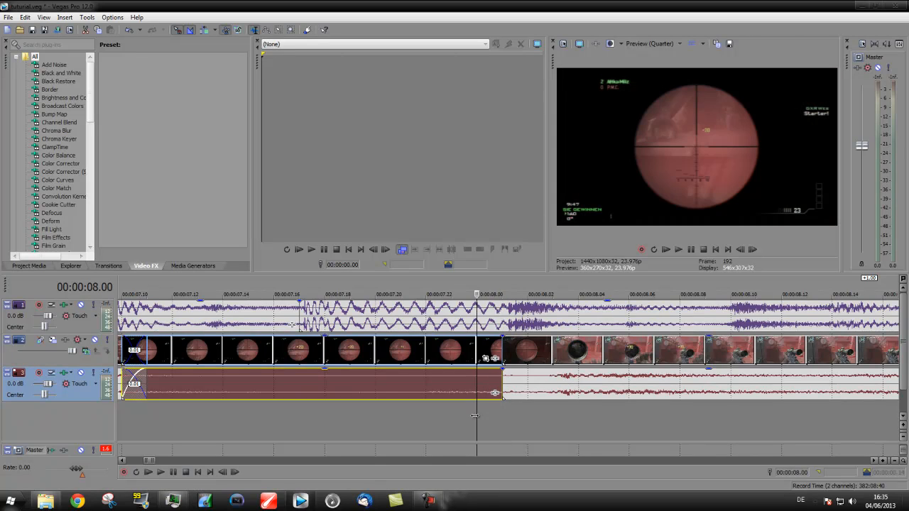
{"action": "left_click_drag", "start_coordinate": [463, 416], "coordinate": [280, 386]}
Time-compress the gameplay piece before the 00:00:08.01 cut to end at the song's cut at 00:00:07.17 and move the following piece against it.
{"action": "left_click_drag", "start_coordinate": [554, 348], "coordinate": [593, 342]}
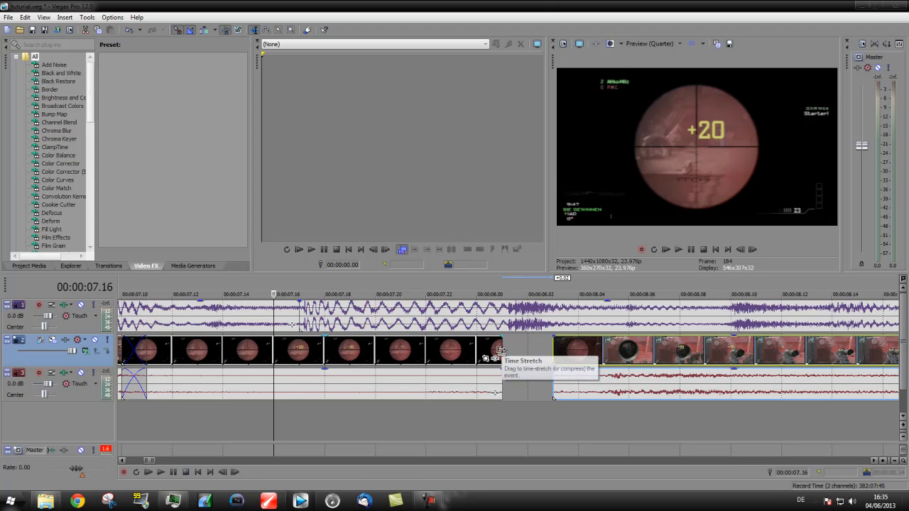
{"action": "left_click_drag", "start_coordinate": [500, 350], "coordinate": [290, 352]}
{"action": "left_click_drag", "start_coordinate": [634, 375], "coordinate": [368, 351]}
{"action": "scroll", "coordinate": [305, 402], "scroll_direction": "down", "scroll_amount": 2}
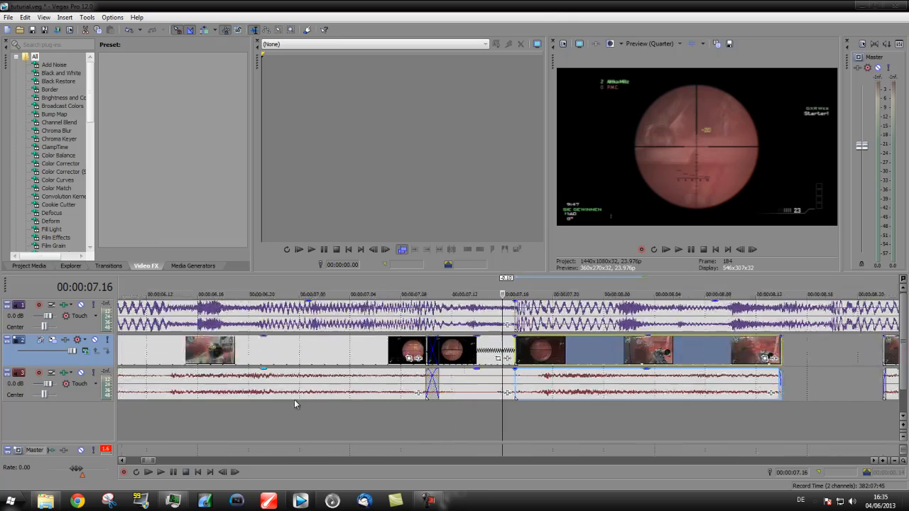
Play the timeline from about 00:00:07.07 and again from 00:00:07.03 to check the compressed scope piece against the beat.
{"action": "left_click", "coordinate": [390, 417]}
{"action": "key", "text": "space"}
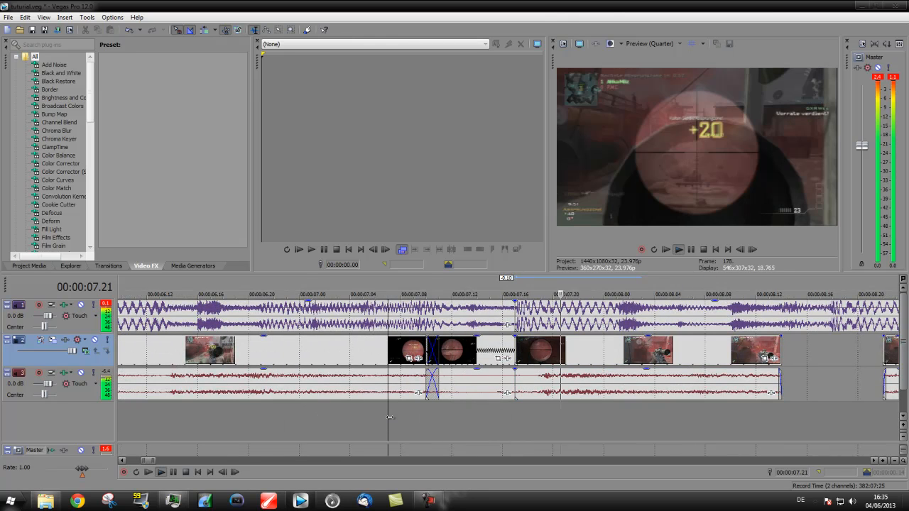
{"action": "key", "text": "space"}
{"action": "left_click", "coordinate": [337, 413]}
{"action": "key", "text": "space"}
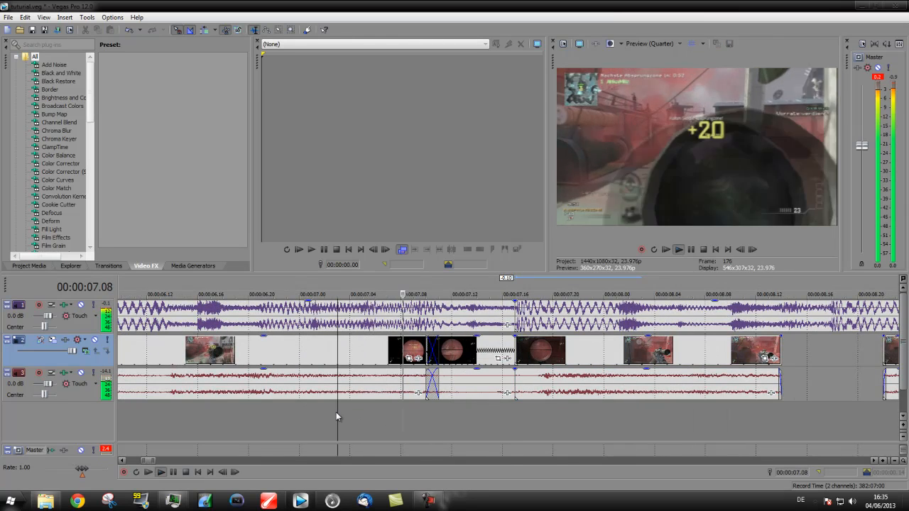
{"action": "key", "text": "space"}
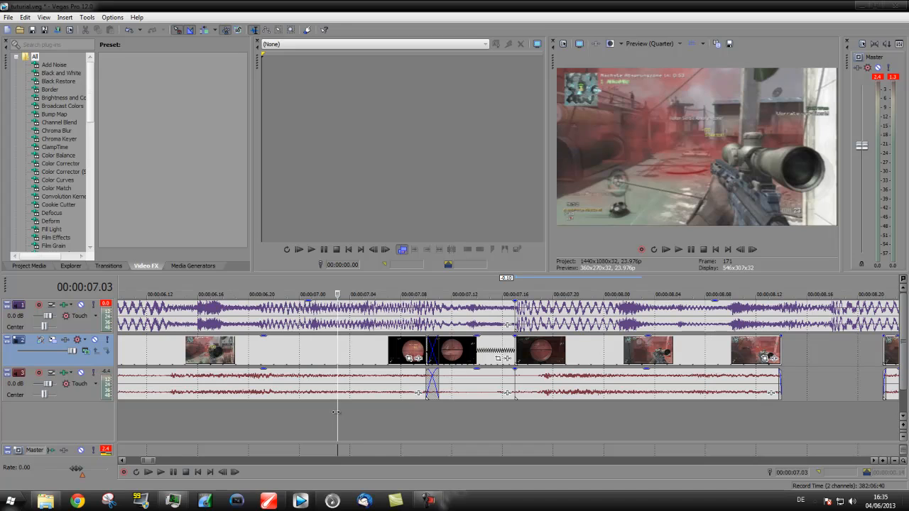
{"action": "key", "text": "space"}
{"action": "key", "text": "space"}
Scrub from 00:00:07.11 through the compressed piece and the gameplay after it up to 00:00:08.13 to review the footage.
{"action": "left_click", "coordinate": [436, 439]}
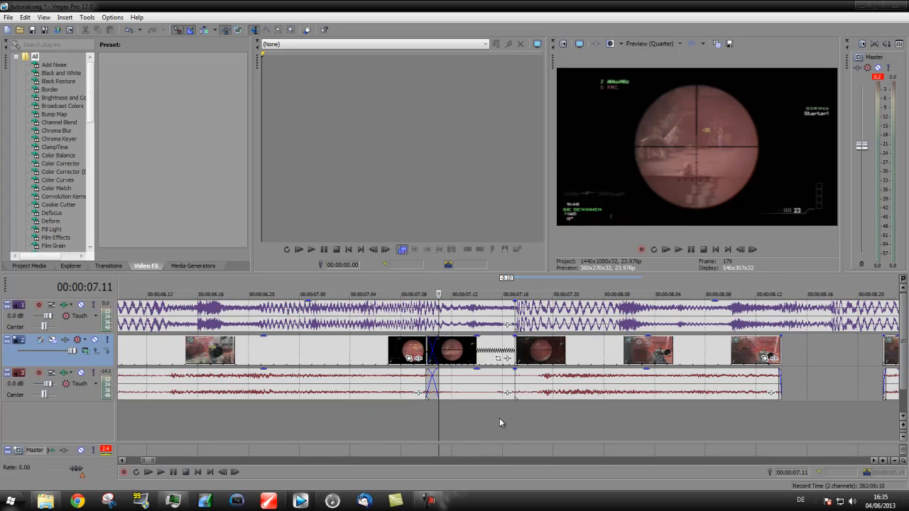
{"action": "left_click", "coordinate": [515, 409]}
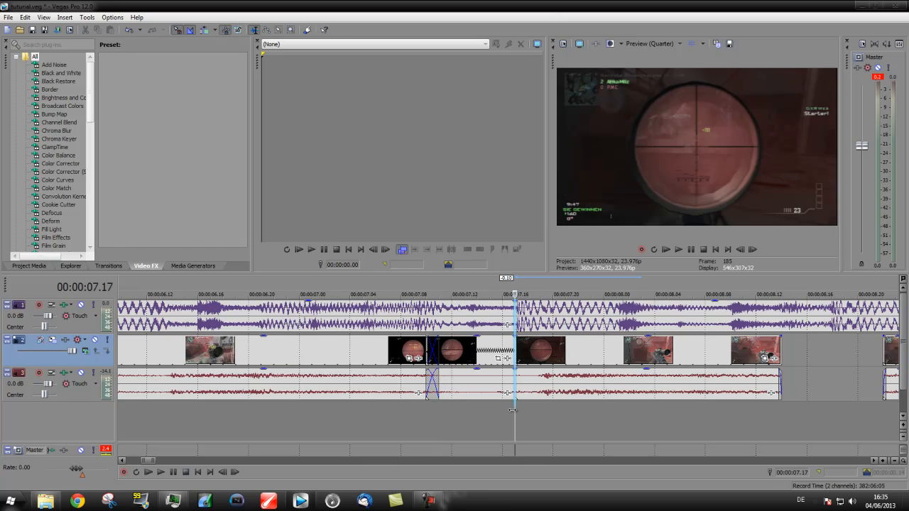
{"action": "left_click", "coordinate": [539, 404]}
{"action": "left_click", "coordinate": [554, 404]}
{"action": "left_click", "coordinate": [592, 401]}
{"action": "left_click", "coordinate": [605, 401]}
{"action": "left_click", "coordinate": [641, 395]}
{"action": "left_click", "coordinate": [681, 392]}
{"action": "left_click", "coordinate": [732, 389]}
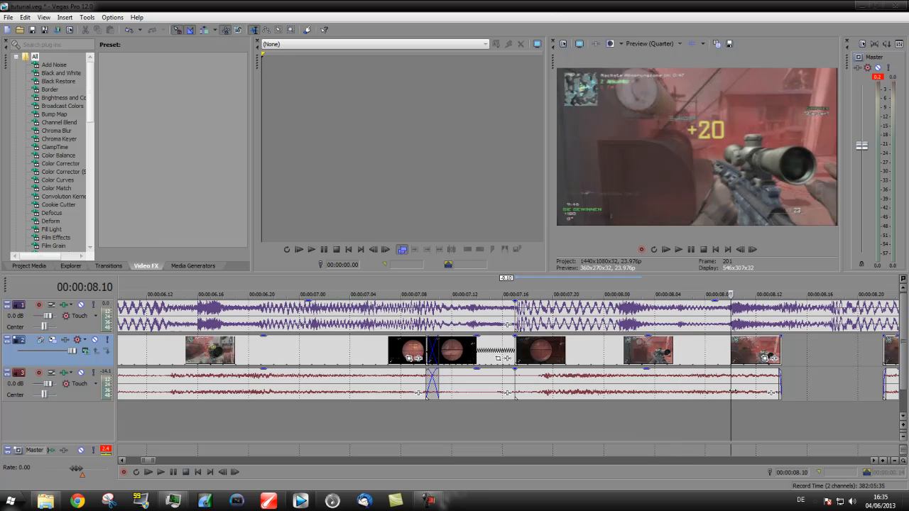
{"action": "left_click", "coordinate": [756, 387]}
{"action": "left_click", "coordinate": [769, 386]}
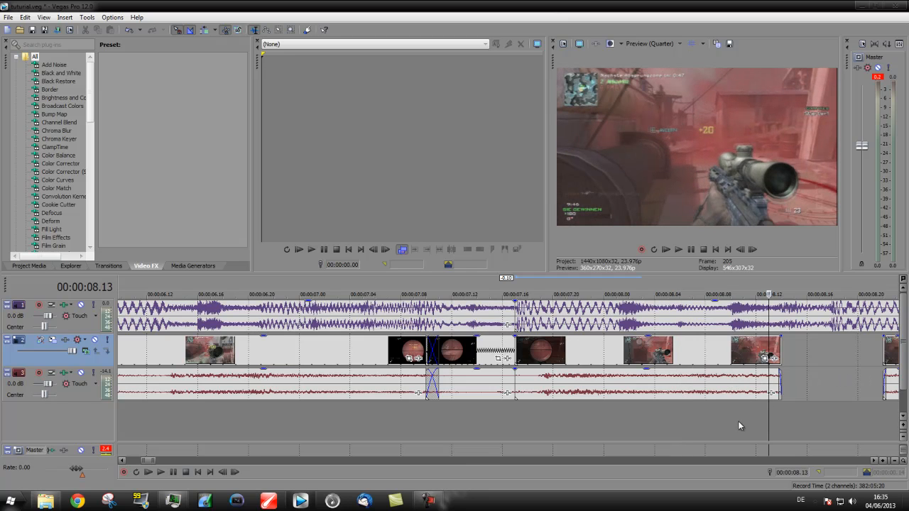
Move the short gameplay piece against the preceding one at 00:00:08.14 and remove the audio crossfade at that cut.
{"action": "left_click_drag", "start_coordinate": [772, 414], "coordinate": [904, 414]}
{"action": "left_click", "coordinate": [617, 362]}
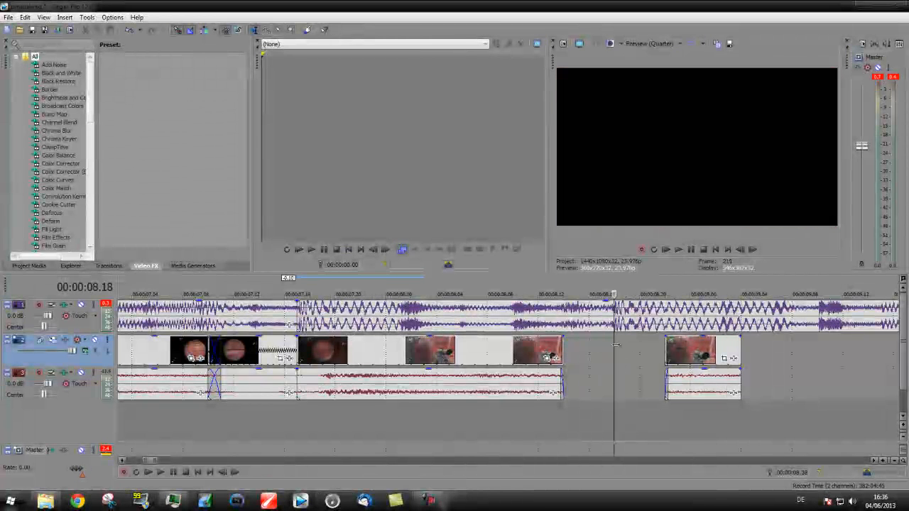
{"action": "left_click_drag", "start_coordinate": [707, 359], "coordinate": [602, 365]}
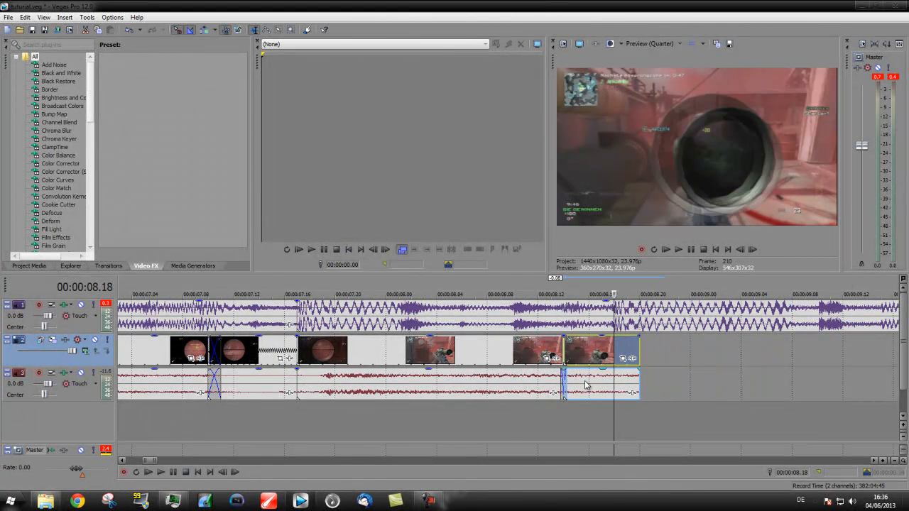
{"action": "scroll", "coordinate": [565, 397], "scroll_direction": "up", "scroll_amount": 3}
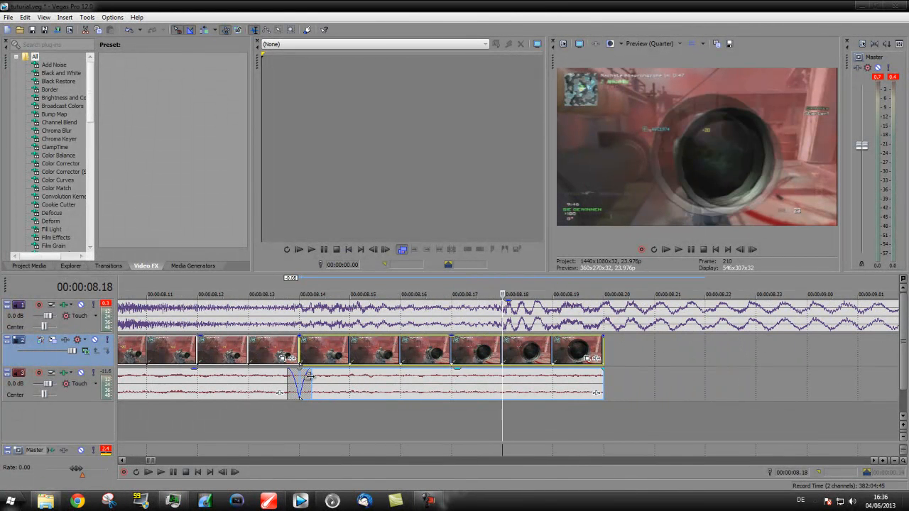
{"action": "left_click_drag", "start_coordinate": [309, 376], "coordinate": [300, 380]}
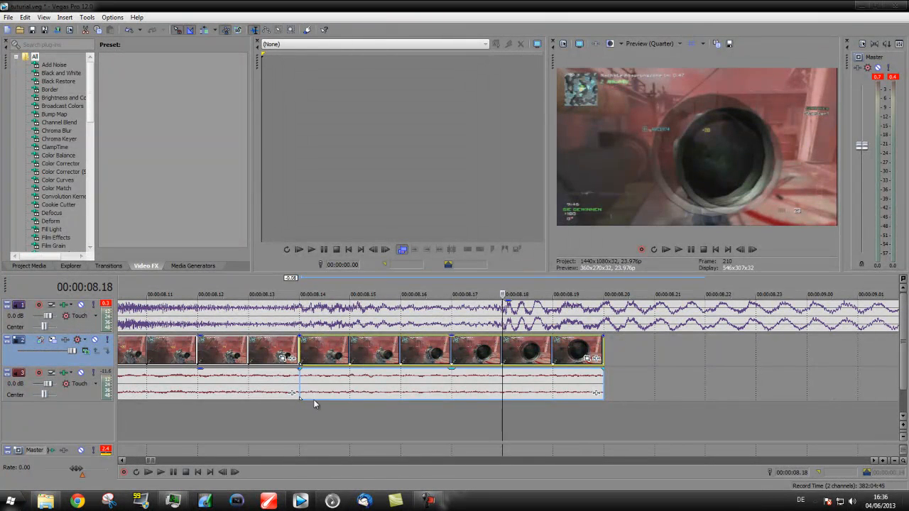
{"action": "left_click", "coordinate": [310, 408]}
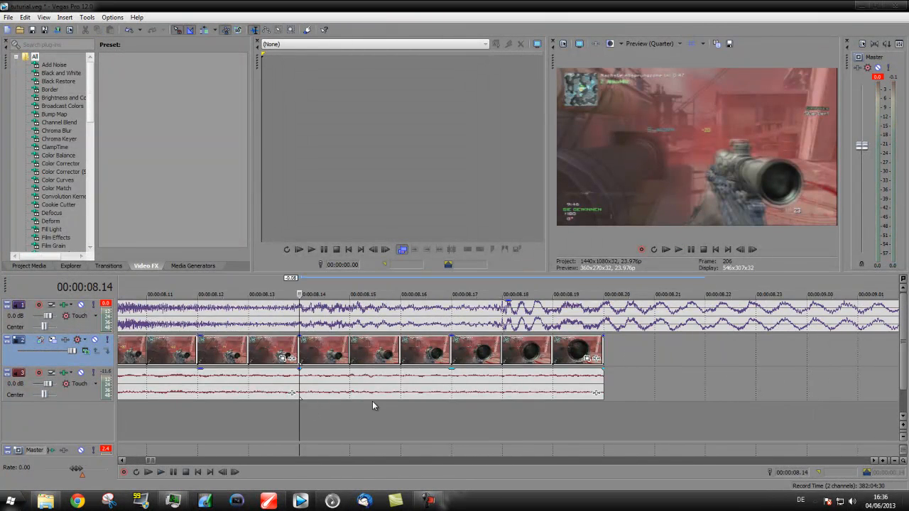
Try time-stretching the short gameplay piece to end at about 00:00:09.10 and play it from 00:00:08.17 against the beat.
{"action": "scroll", "coordinate": [373, 402], "scroll_direction": "down", "scroll_amount": 2}
{"action": "left_click", "coordinate": [532, 400]}
{"action": "left_click_drag", "start_coordinate": [532, 400], "coordinate": [559, 388]}
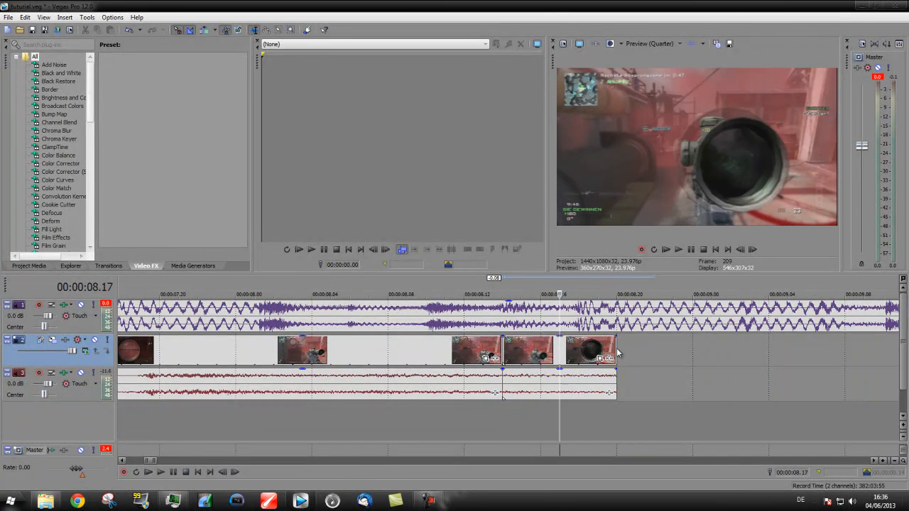
{"action": "left_click_drag", "start_coordinate": [615, 348], "coordinate": [881, 338]}
{"action": "key", "text": "space"}
{"action": "key", "text": "space"}
{"action": "scroll", "coordinate": [626, 402], "scroll_direction": "down", "scroll_amount": 1}
{"action": "key", "text": "space"}
{"action": "key", "text": "space"}
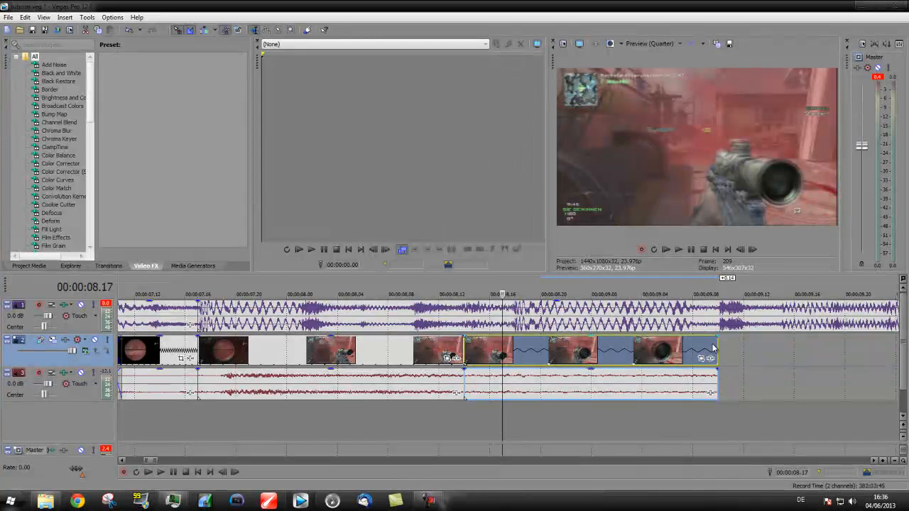
Shorten the time-stretched piece in stages to end at about 00:00:08.23, playing from 00:00:08.14 to check it against the beat.
{"action": "left_click_drag", "start_coordinate": [715, 344], "coordinate": [625, 369]}
{"action": "key", "text": "space"}
{"action": "key", "text": "space"}
{"action": "left_click", "coordinate": [462, 408]}
{"action": "key", "text": "space"}
{"action": "key", "text": "space"}
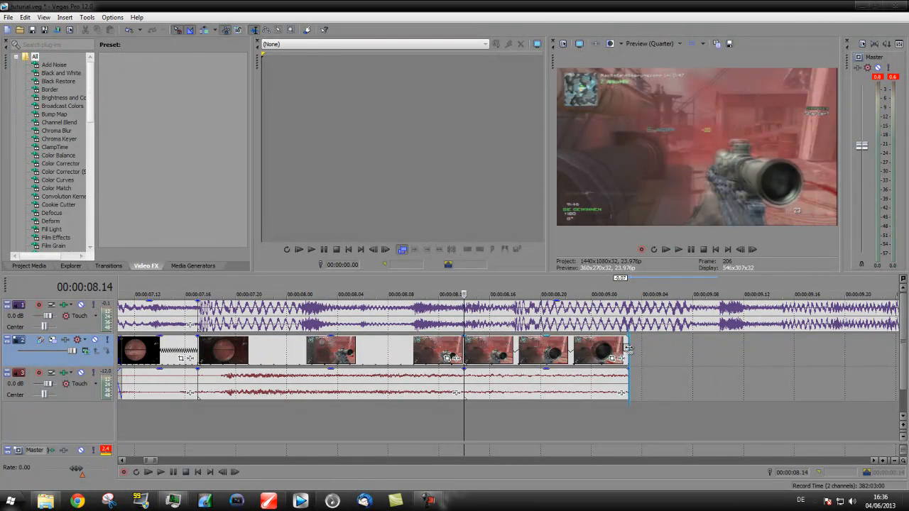
{"action": "left_click_drag", "start_coordinate": [623, 352], "coordinate": [601, 353]}
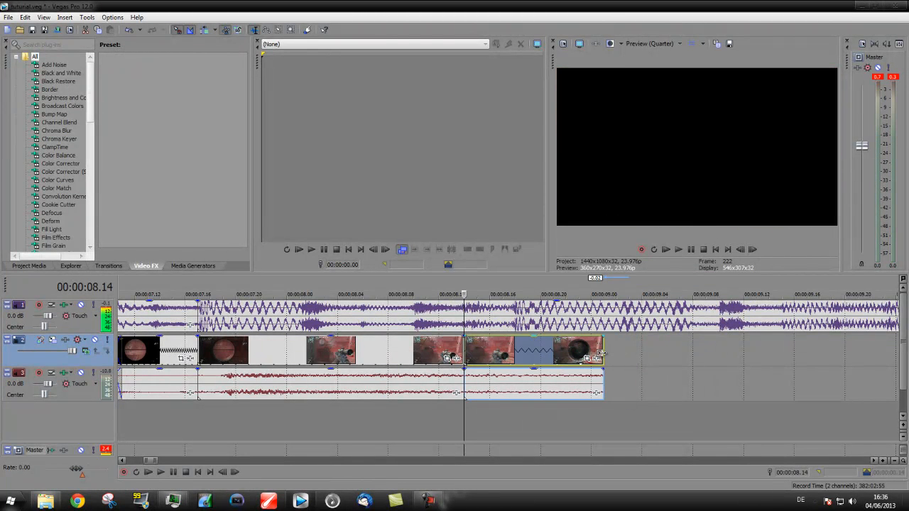
{"action": "scroll", "coordinate": [604, 357], "scroll_direction": "down", "scroll_amount": 2}
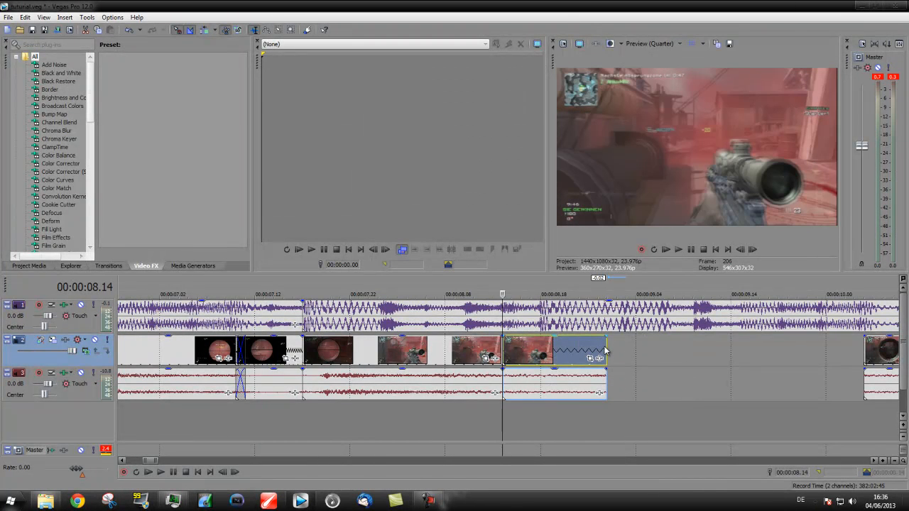
{"action": "left_click_drag", "start_coordinate": [605, 345], "coordinate": [587, 347]}
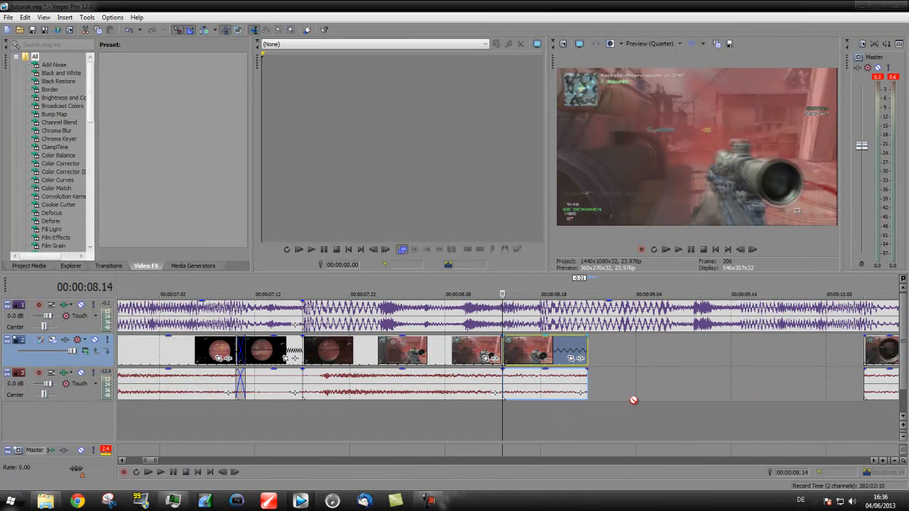
Copy the short stretched piece with its audio onto new tracks below, starting at about 00:00:09.00.
{"action": "left_click_drag", "start_coordinate": [643, 407], "coordinate": [643, 406]}
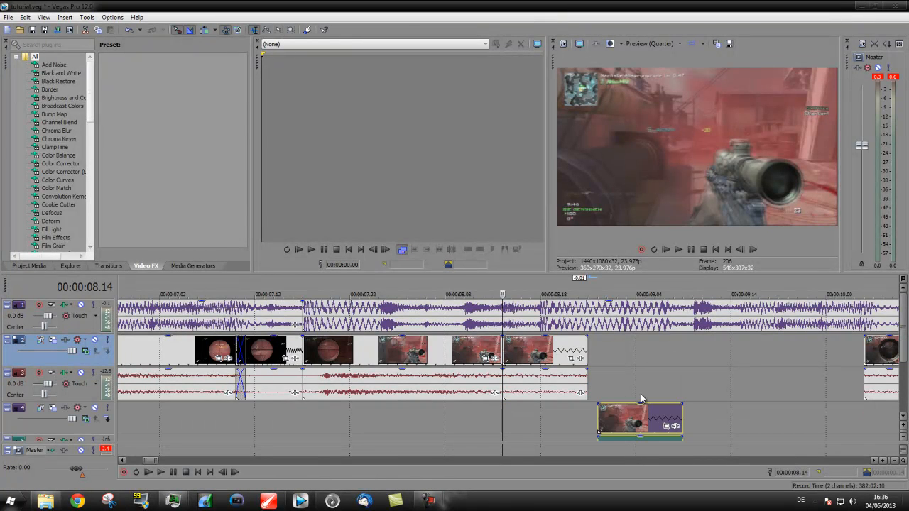
{"action": "scroll", "coordinate": [642, 404], "scroll_direction": "down", "scroll_amount": 2}
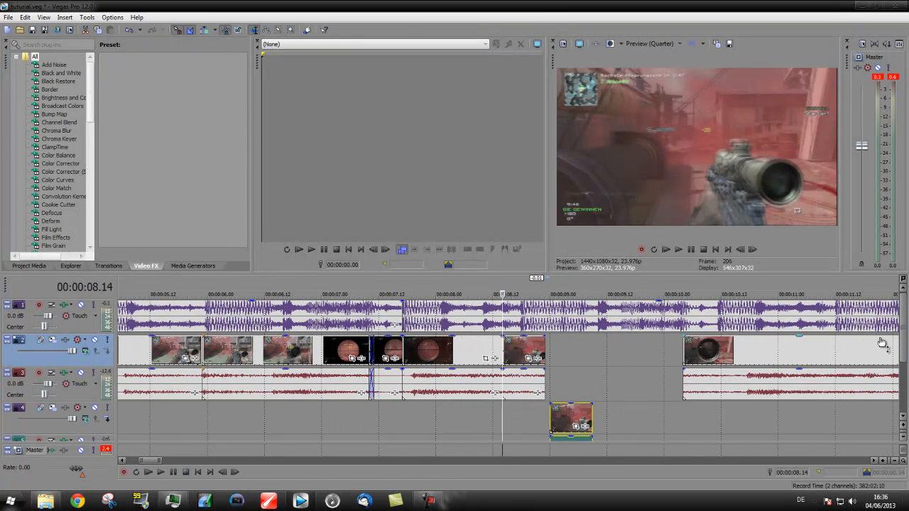
{"action": "scroll", "coordinate": [598, 415], "scroll_direction": "down", "scroll_amount": 2}
{"action": "scroll", "coordinate": [619, 397], "scroll_direction": "up", "scroll_amount": 2}
{"action": "scroll", "coordinate": [619, 398], "scroll_direction": "down", "scroll_amount": 2}
{"action": "scroll", "coordinate": [619, 395], "scroll_direction": "up", "scroll_amount": 2}
{"action": "scroll", "coordinate": [614, 392], "scroll_direction": "down", "scroll_amount": 2}
{"action": "scroll", "coordinate": [613, 392], "scroll_direction": "up", "scroll_amount": 2}
{"action": "scroll", "coordinate": [612, 391], "scroll_direction": "down", "scroll_amount": 2}
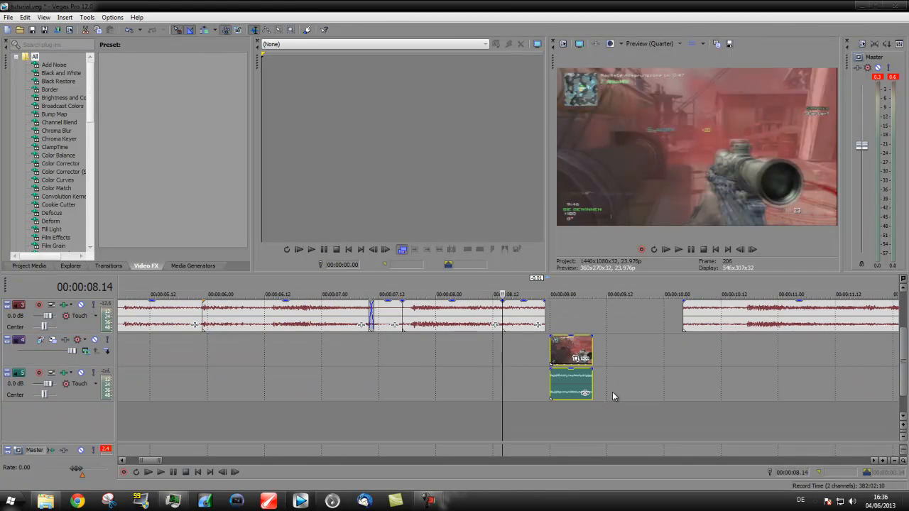
{"action": "scroll", "coordinate": [611, 391], "scroll_direction": "up", "scroll_amount": 2}
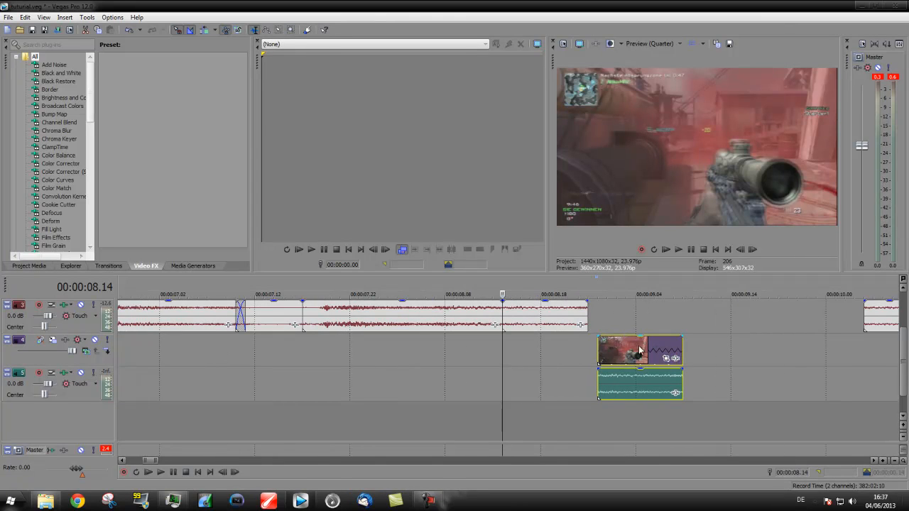
Reduce the track height and move the copied piece to start at about 00:00:08.16, overlapping the original.
{"action": "left_click", "coordinate": [904, 431]}
{"action": "left_click", "coordinate": [904, 439]}
{"action": "left_click", "coordinate": [903, 439]}
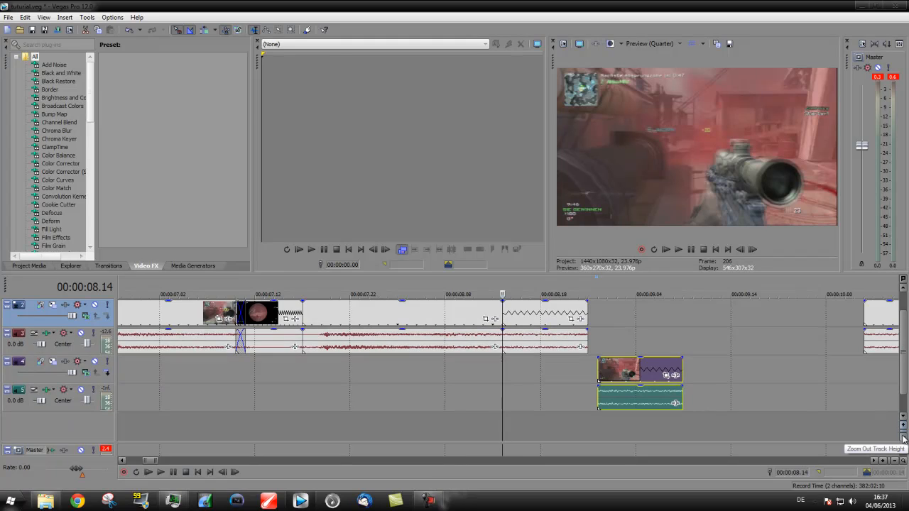
{"action": "left_click_drag", "start_coordinate": [632, 375], "coordinate": [566, 374]}
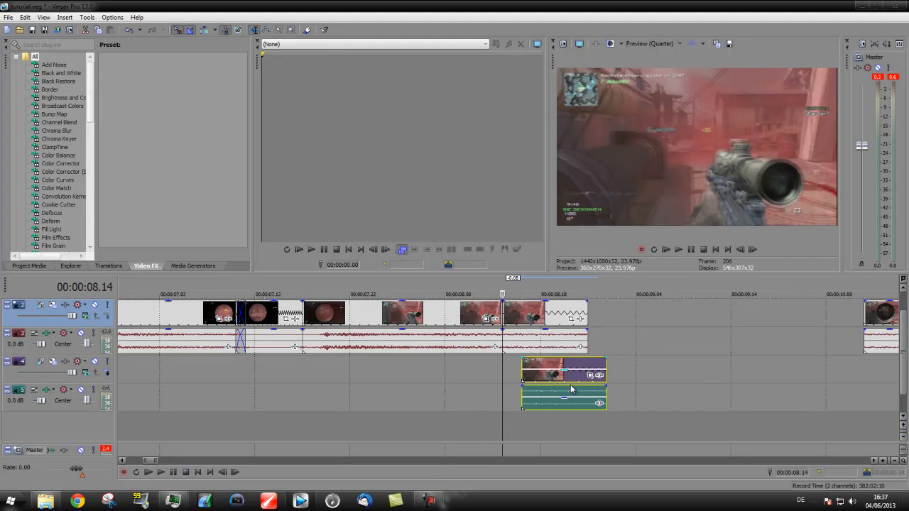
Try to delete the copied piece's audio and undo the deletion.
{"action": "left_click", "coordinate": [571, 390]}
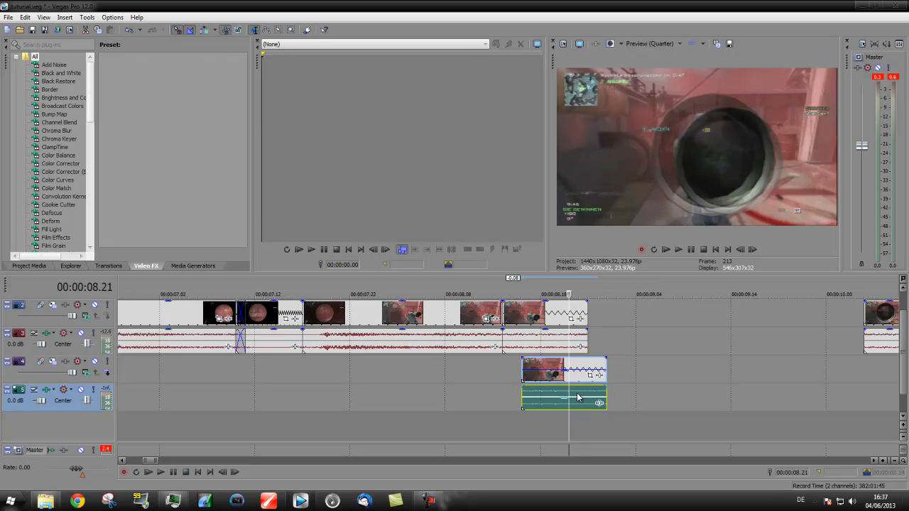
{"action": "left_click", "coordinate": [577, 398]}
{"action": "key", "text": "Delete"}
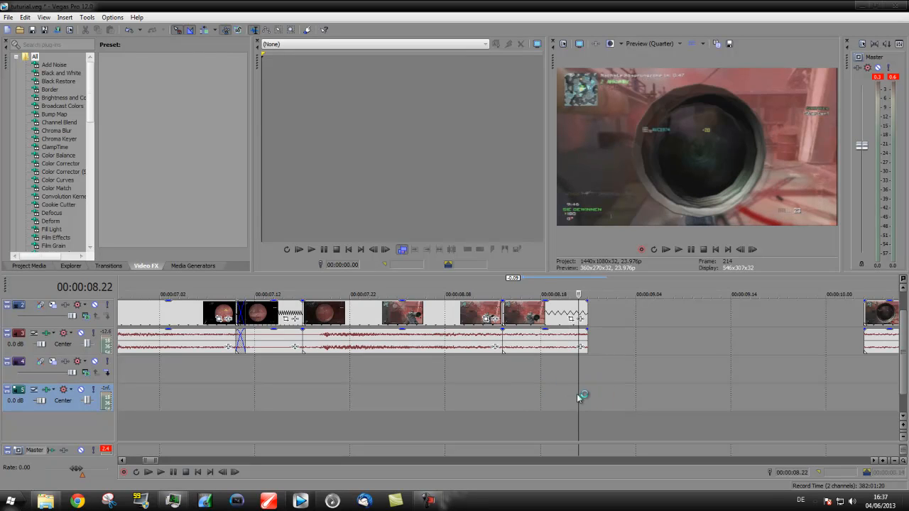
{"action": "key", "text": "ctrl+z"}
Lower the copied piece's audio gain to the minimum and its video opacity to about half.
{"action": "right_click", "coordinate": [592, 393]}
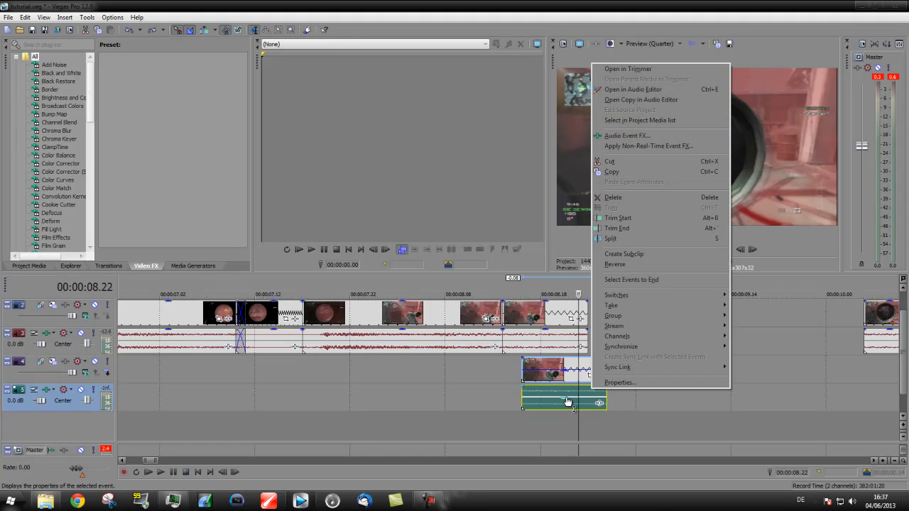
{"action": "left_click_drag", "start_coordinate": [567, 402], "coordinate": [568, 411]}
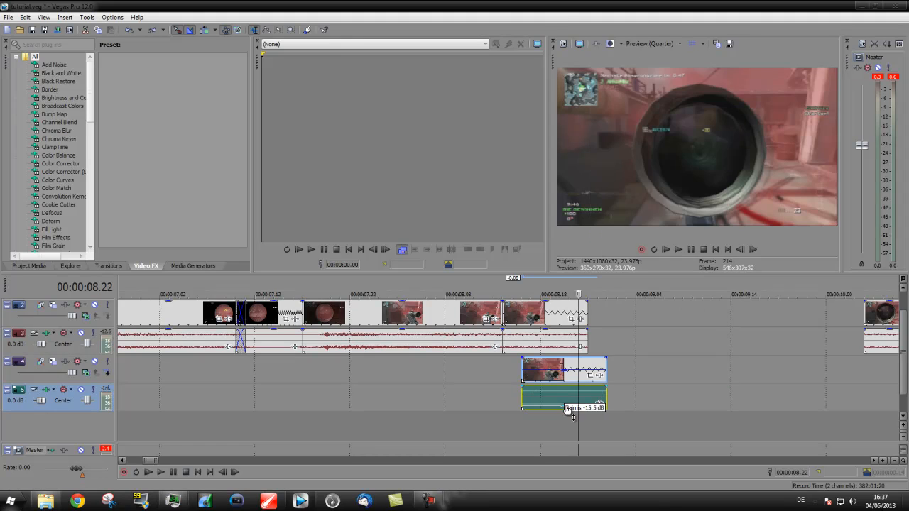
{"action": "left_click", "coordinate": [542, 380]}
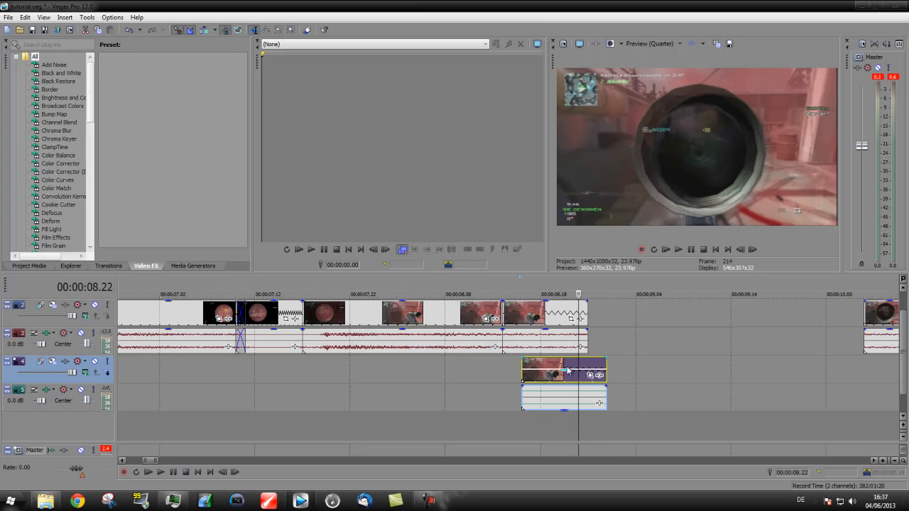
{"action": "left_click_drag", "start_coordinate": [567, 375], "coordinate": [566, 377]}
Play the overlap from 00:00:08.13 and move the copied piece one frame earlier to start at 00:00:08.15.
{"action": "left_click", "coordinate": [496, 387]}
{"action": "key", "text": "space"}
{"action": "key", "text": "space"}
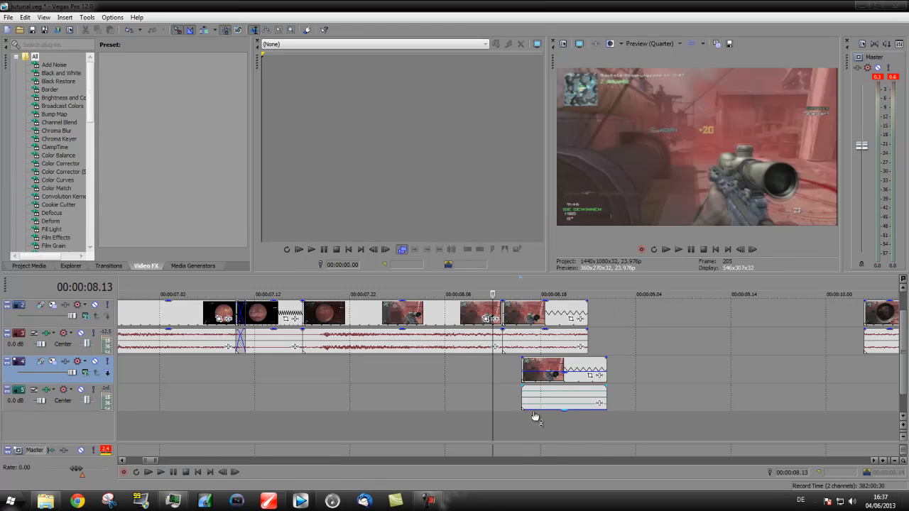
{"action": "key", "text": "space"}
{"action": "key", "text": "space"}
{"action": "left_click_drag", "start_coordinate": [545, 379], "coordinate": [537, 380]}
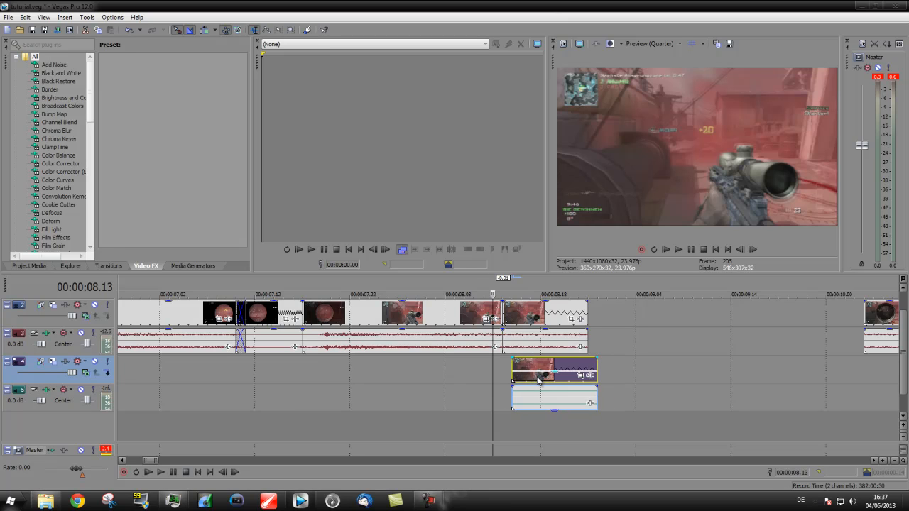
Time-stretch the short piece and its copy to end together at about 00:00:09.02 and move the following gameplay against them.
{"action": "scroll", "coordinate": [582, 369], "scroll_direction": "down", "scroll_amount": 1}
{"action": "left_click_drag", "start_coordinate": [755, 318], "coordinate": [615, 326]}
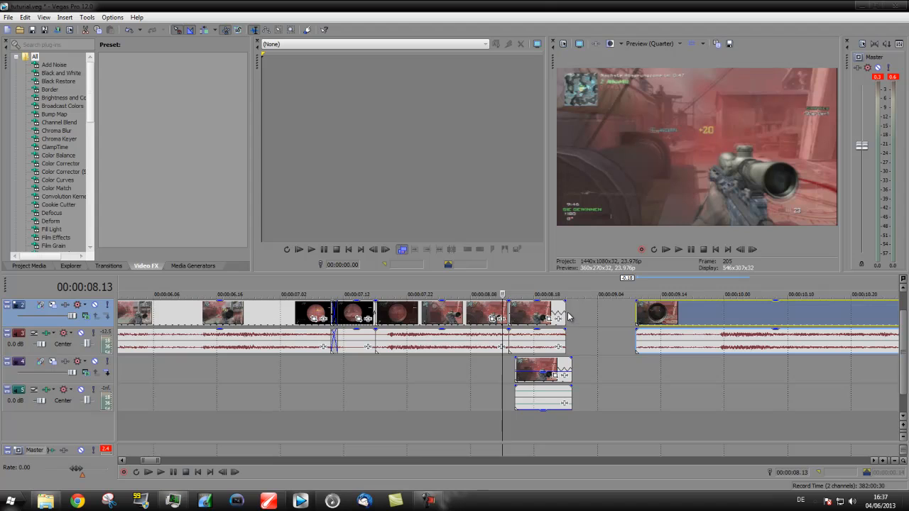
{"action": "left_click_drag", "start_coordinate": [562, 311], "coordinate": [582, 361]}
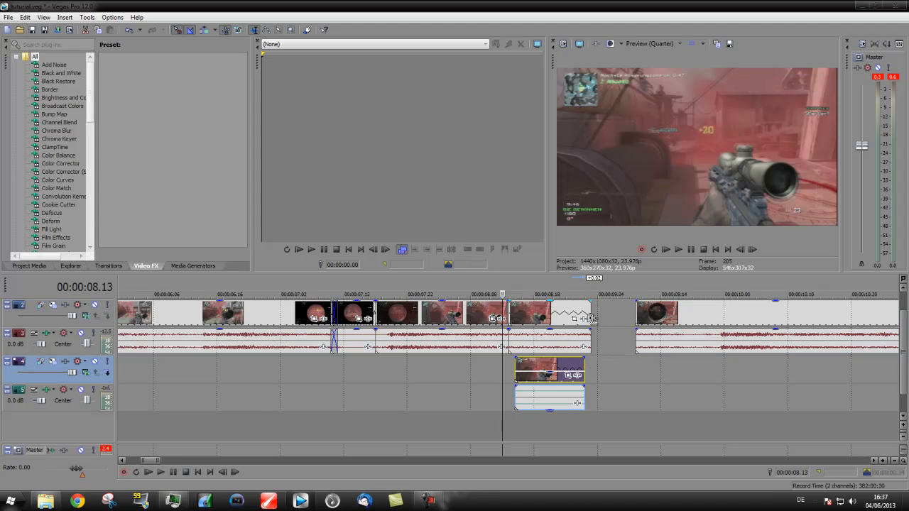
{"action": "left_click_drag", "start_coordinate": [590, 319], "coordinate": [583, 319]}
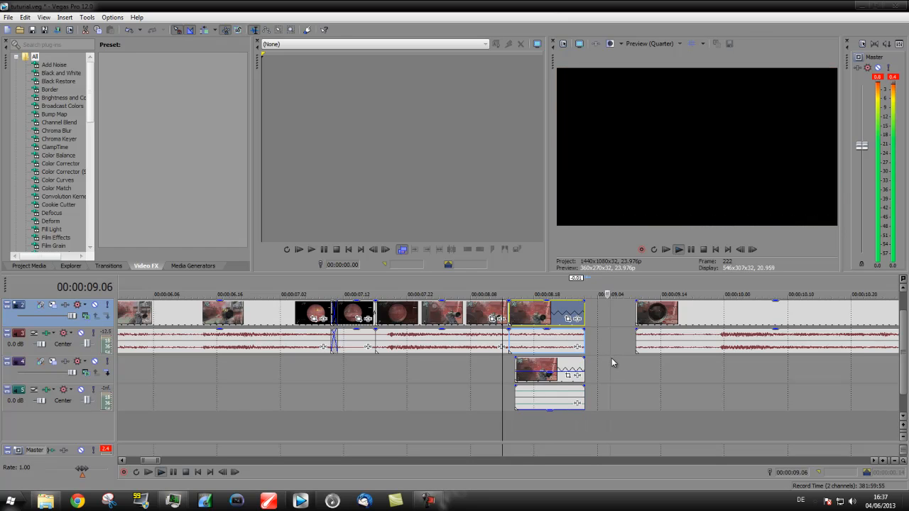
{"action": "left_click_drag", "start_coordinate": [654, 322], "coordinate": [600, 325]}
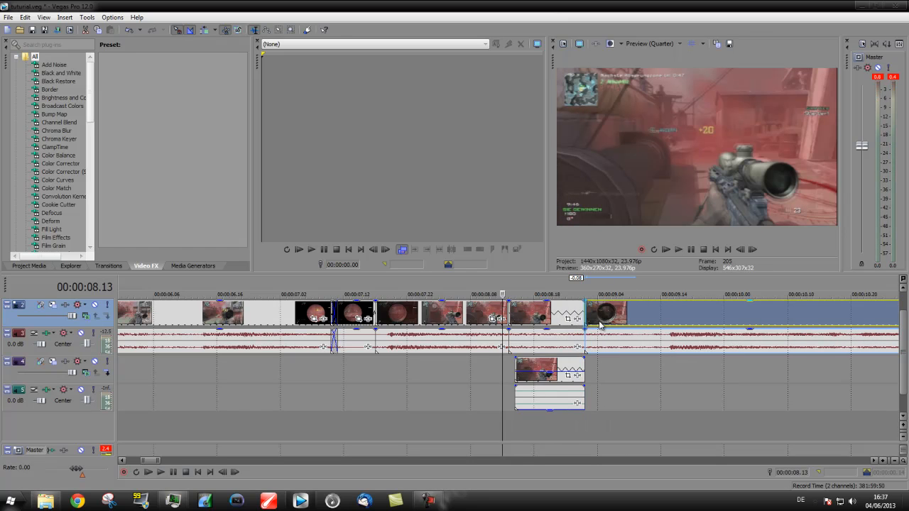
{"action": "key", "text": "space"}
{"action": "key", "text": "space"}
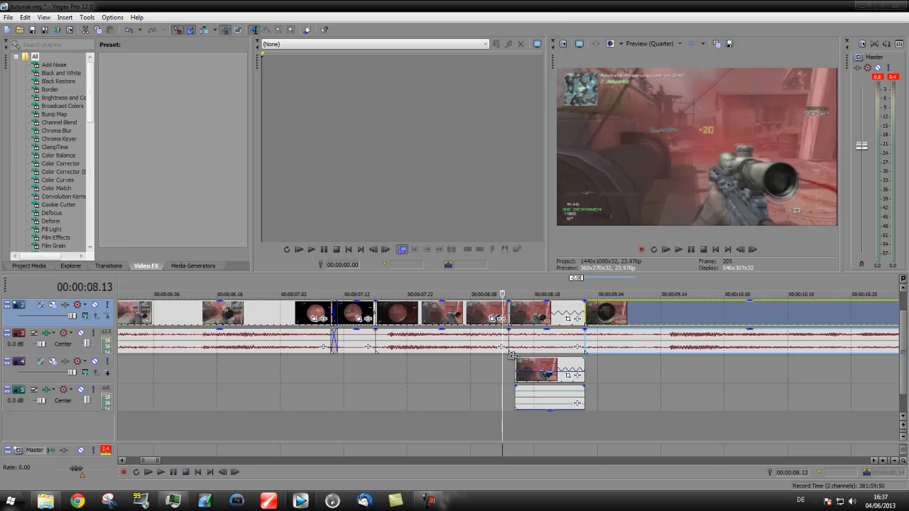
Add a short fade-in to the start of the copied video and play the overlap from 00:00:08.13.
{"action": "left_click", "coordinate": [518, 362]}
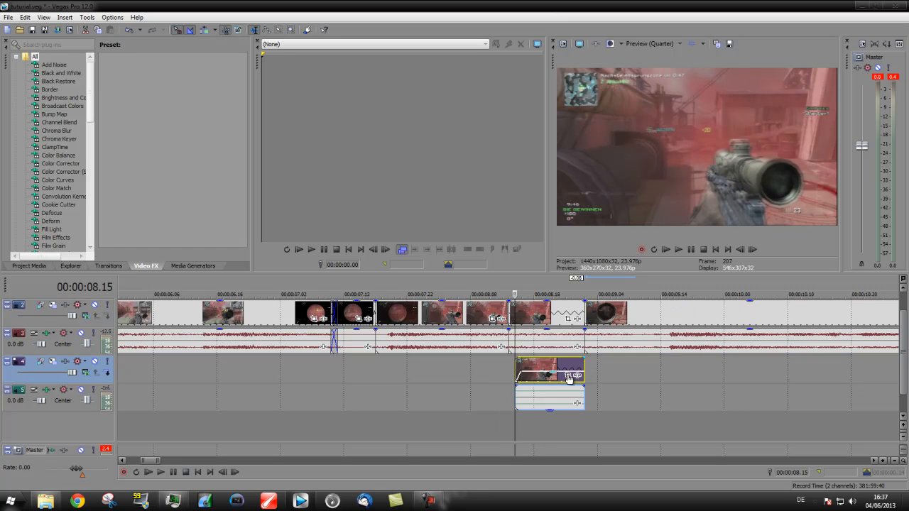
{"action": "left_click", "coordinate": [505, 402]}
{"action": "key", "text": "space"}
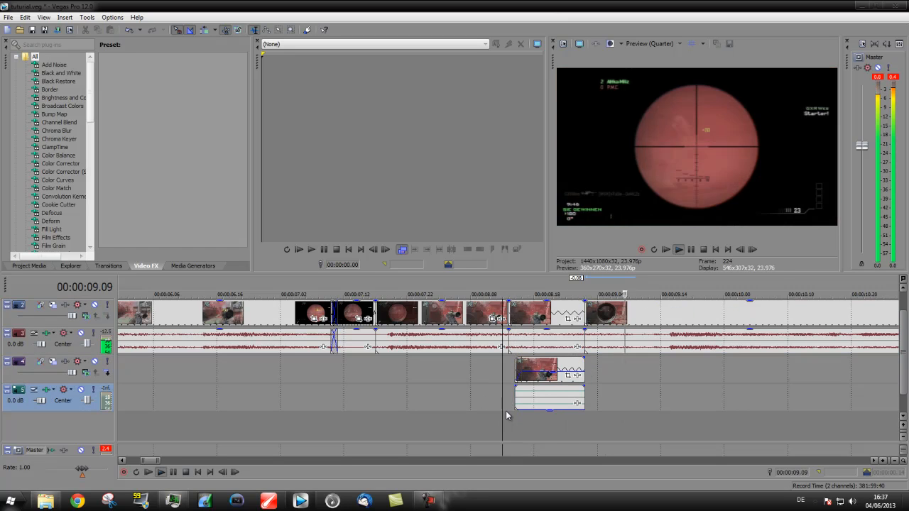
{"action": "key", "text": "space"}
Move the copied piece's video and audio tracks above the main gameplay tracks.
{"action": "left_click", "coordinate": [539, 321]}
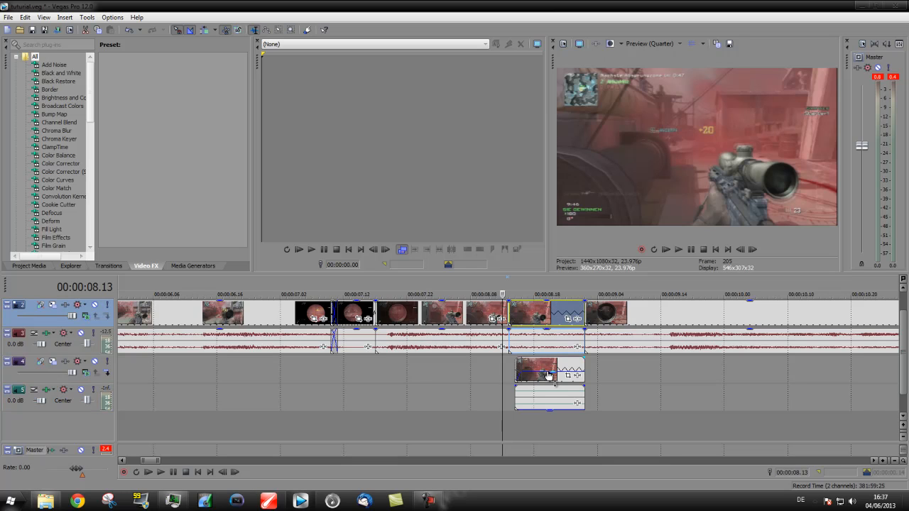
{"action": "left_click", "coordinate": [22, 375]}
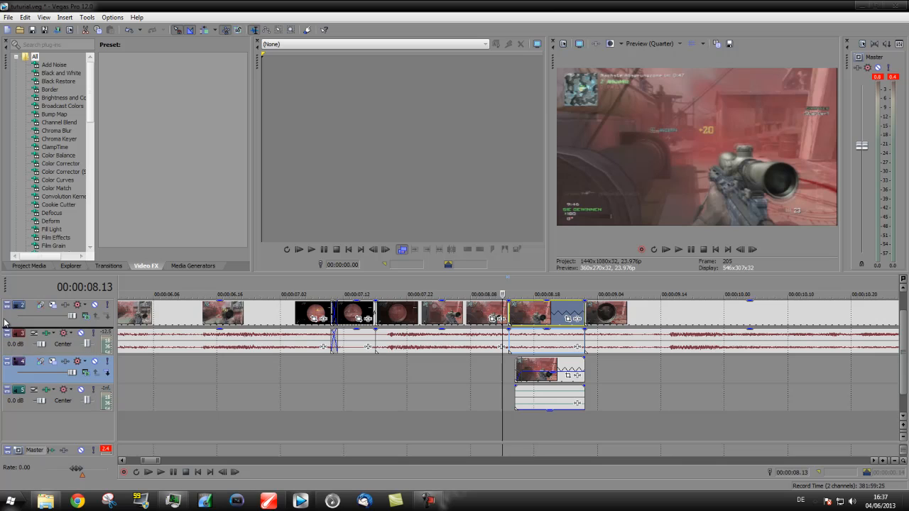
{"action": "left_click_drag", "start_coordinate": [12, 303], "coordinate": [13, 305]}
{"action": "left_click_drag", "start_coordinate": [3, 403], "coordinate": [6, 335]}
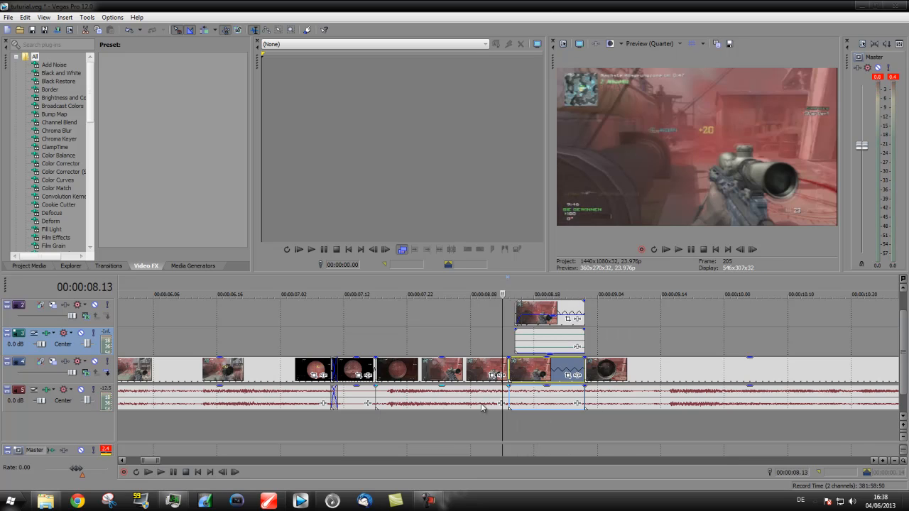
Add a fade-out of about two frames to the end of the overlaid copy's video and play the result.
{"action": "mouse_move", "coordinate": [587, 301]}
{"action": "left_mouse_down"}
{"action": "mouse_move", "coordinate": [568, 307]}
{"action": "mouse_move", "coordinate": [577, 306]}
{"action": "left_mouse_up"}
{"action": "key", "text": "space"}
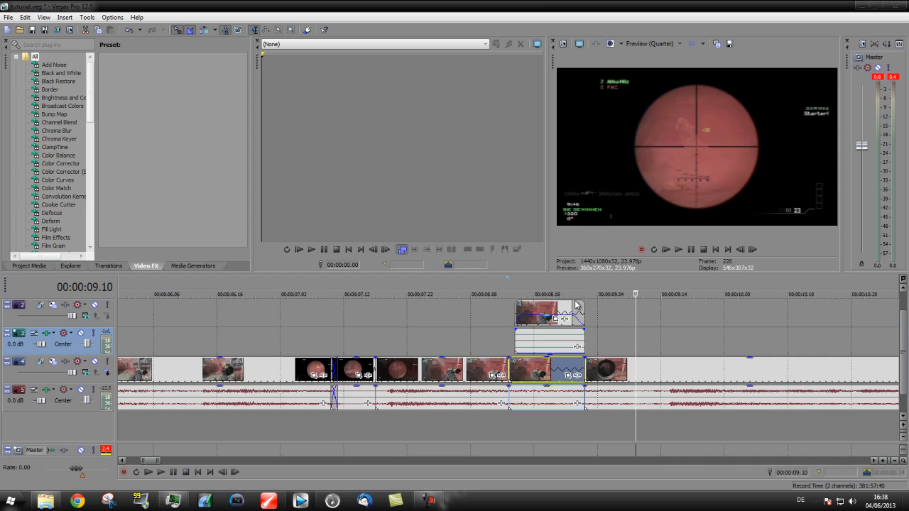
Reduce the track heights until the song track shows above the gameplay, and play the passage from about 00:00:09.03.
{"action": "left_click", "coordinate": [609, 345]}
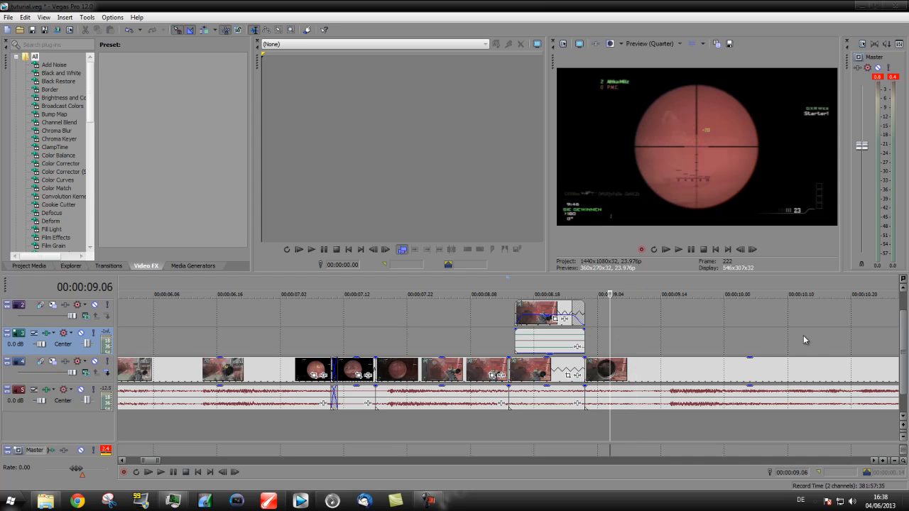
{"action": "left_click", "coordinate": [904, 438]}
{"action": "left_click", "coordinate": [904, 439]}
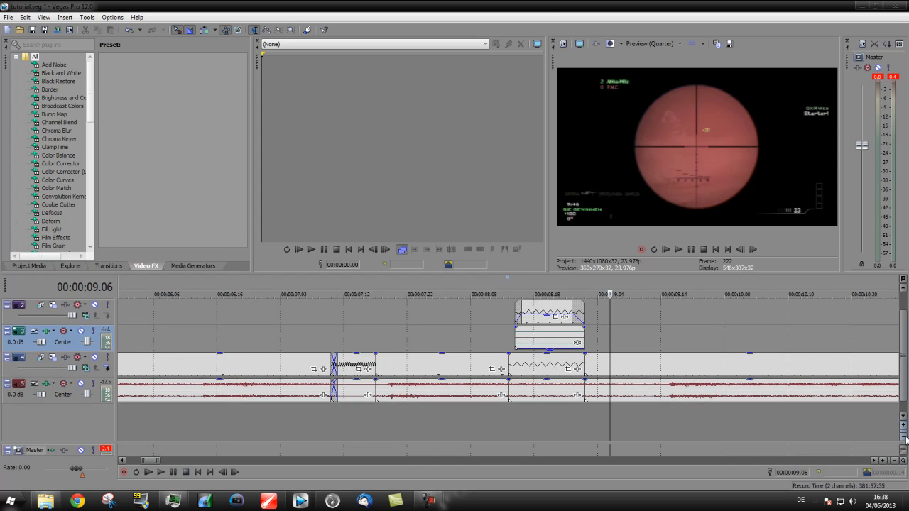
{"action": "left_click", "coordinate": [904, 438]}
{"action": "left_click_drag", "start_coordinate": [904, 385], "coordinate": [904, 365]}
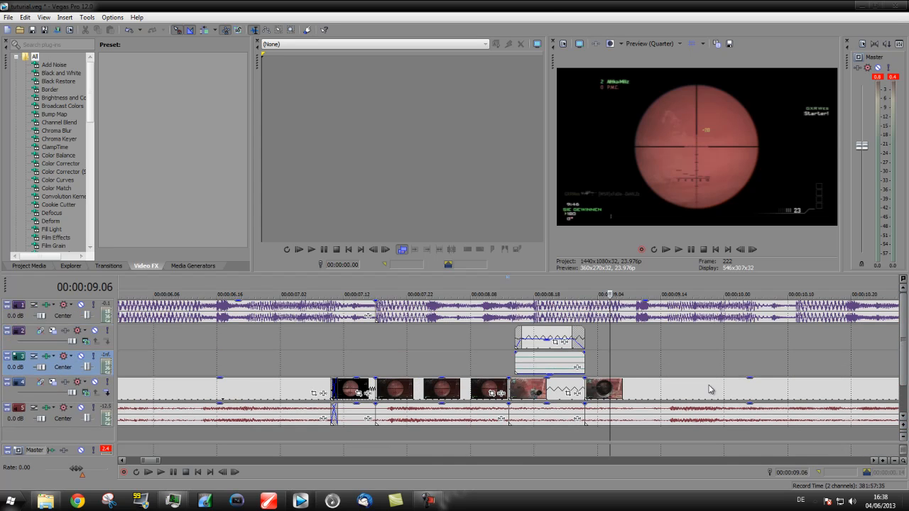
{"action": "left_click", "coordinate": [630, 365]}
{"action": "left_click", "coordinate": [594, 362]}
{"action": "key", "text": "space"}
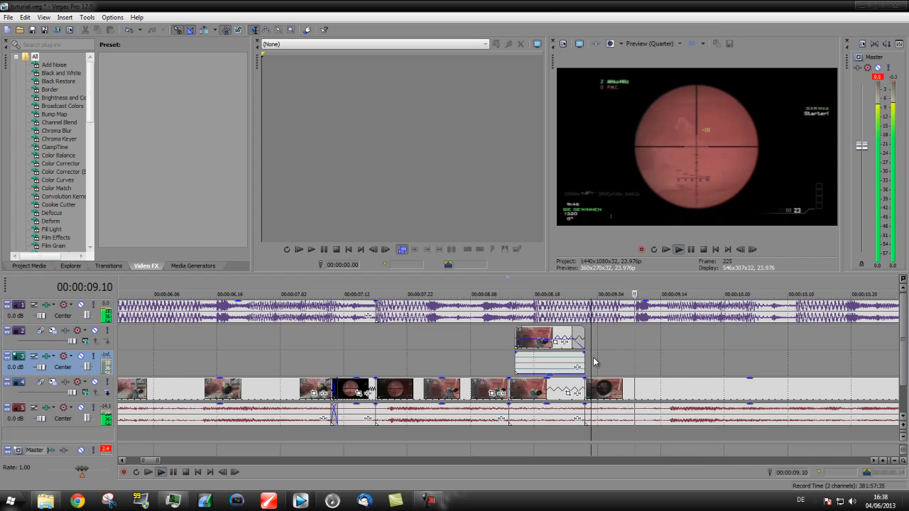
{"action": "key", "text": "space"}
{"action": "key", "text": "space"}
{"action": "key", "text": "space"}
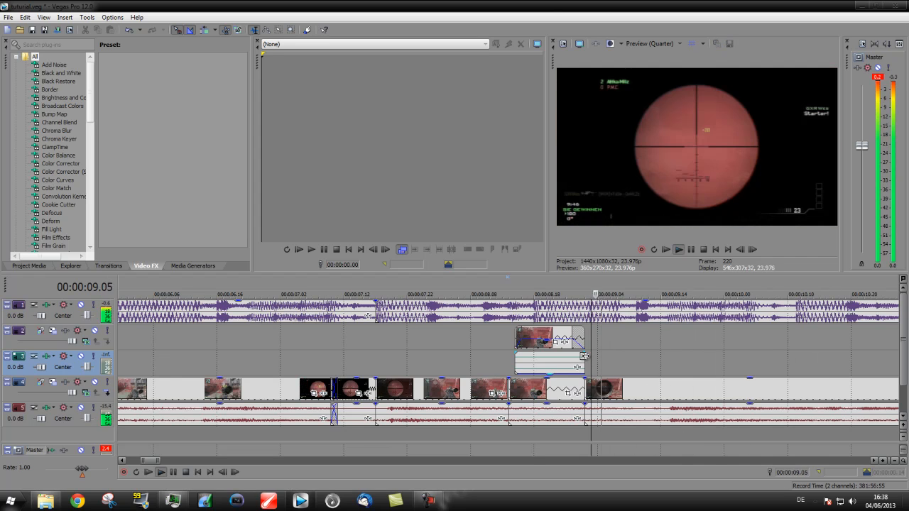
Split the main gameplay's video and audio at 00:00:09.13, shortly after the overlaid copy ends.
{"action": "left_click", "coordinate": [644, 328]}
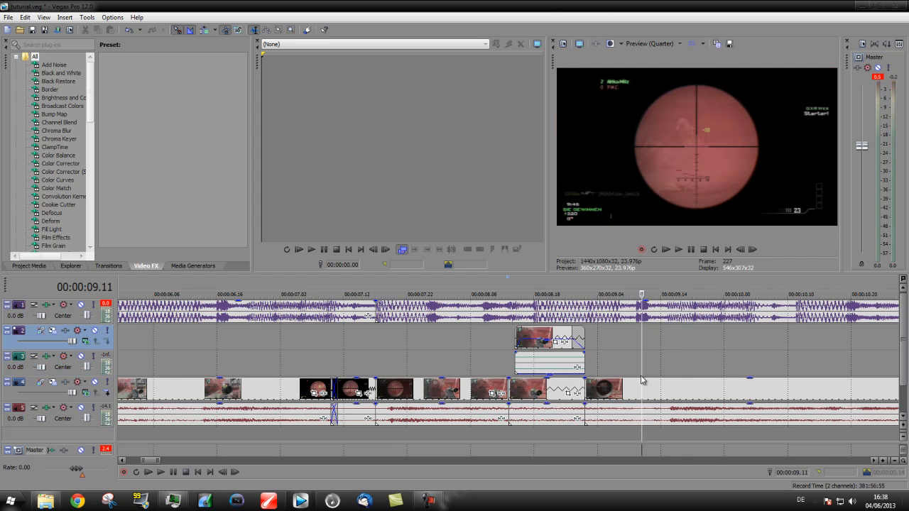
{"action": "left_click", "coordinate": [641, 357]}
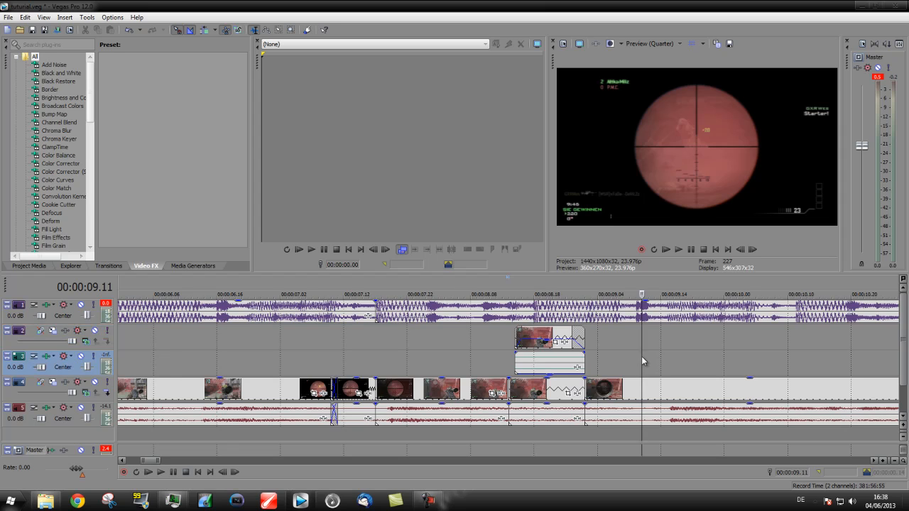
{"action": "left_click_drag", "start_coordinate": [640, 358], "coordinate": [660, 370]}
{"action": "scroll", "coordinate": [672, 412], "scroll_direction": "up", "scroll_amount": 4}
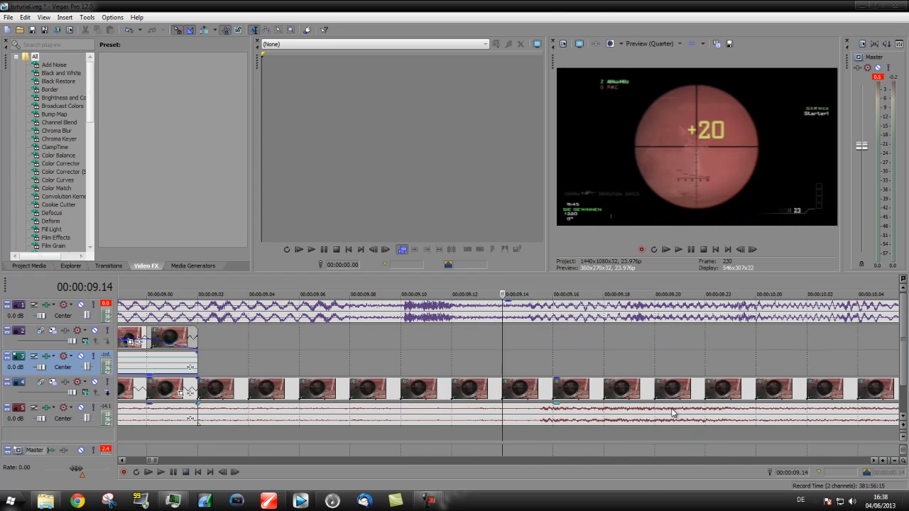
{"action": "left_click", "coordinate": [501, 392]}
{"action": "left_click", "coordinate": [468, 395]}
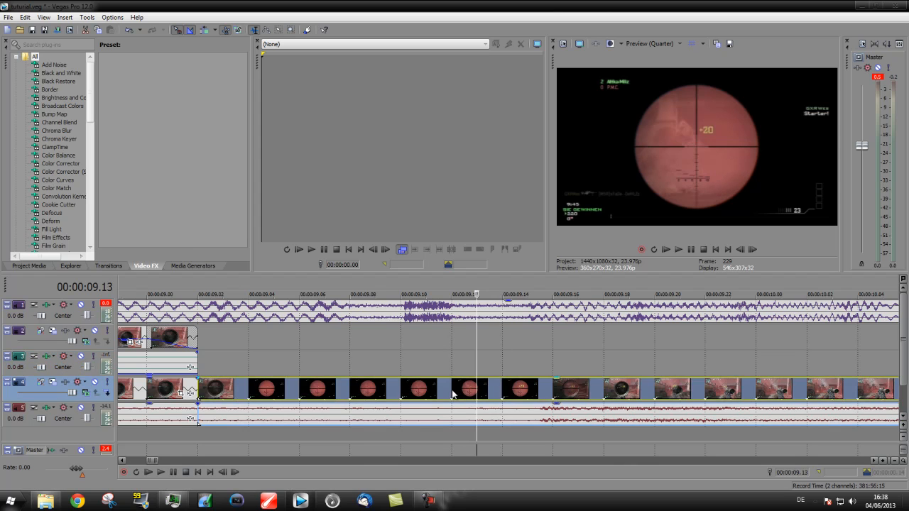
{"action": "key", "text": "s"}
Time-stretch the newly cut piece to end at about 00:00:09.10 and move the following gameplay against its end.
{"action": "scroll", "coordinate": [470, 394], "scroll_direction": "down", "scroll_amount": 2}
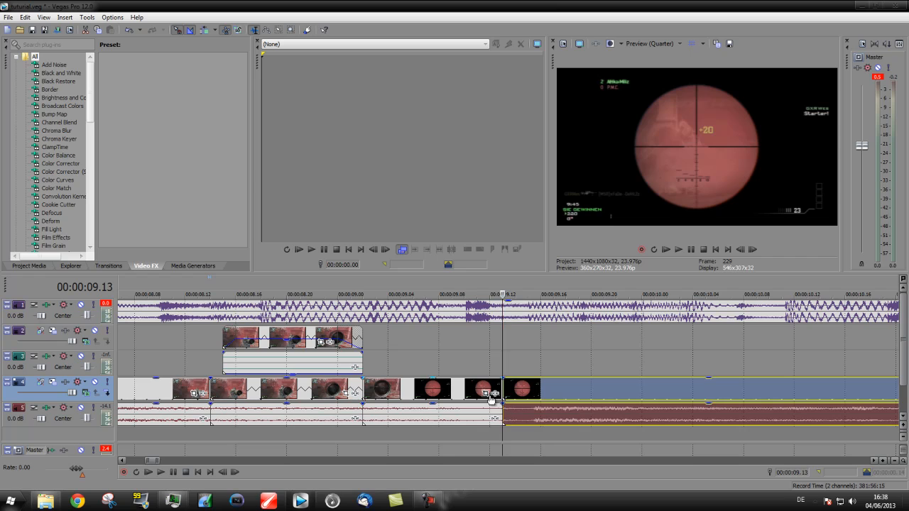
{"action": "left_click", "coordinate": [490, 388]}
{"action": "left_click_drag", "start_coordinate": [496, 386], "coordinate": [459, 389]}
{"action": "left_click_drag", "start_coordinate": [530, 388], "coordinate": [497, 388]}
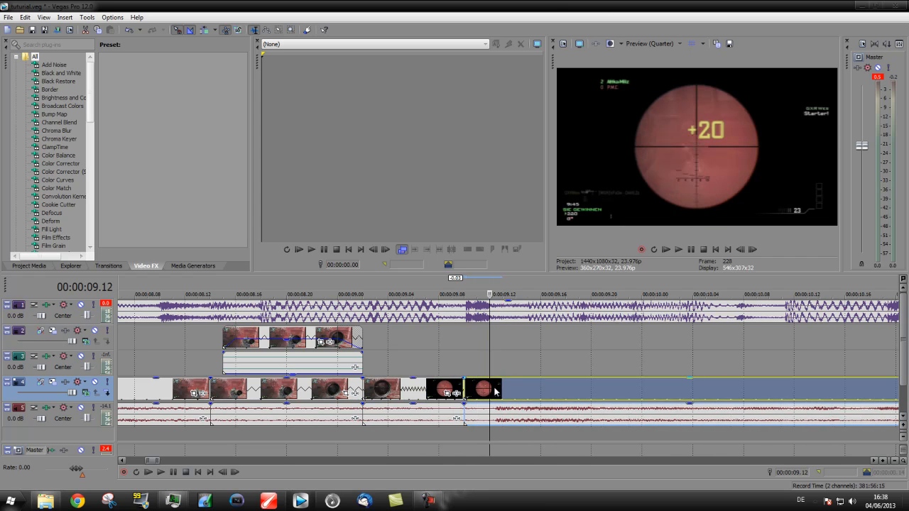
{"action": "scroll", "coordinate": [411, 430], "scroll_direction": "down", "scroll_amount": 1}
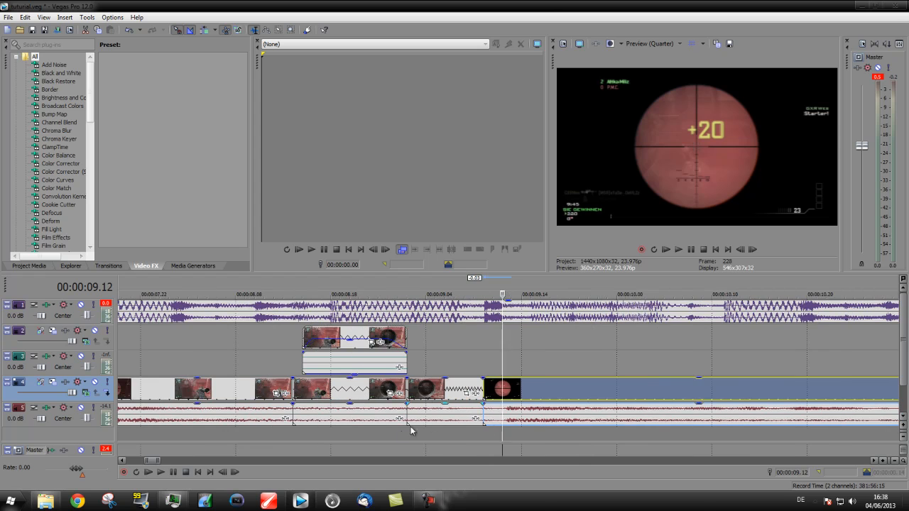
Play the edited passage from 00:00:08.16 to check the shortened piece against the song.
{"action": "left_click", "coordinate": [310, 435]}
{"action": "key", "text": "space"}
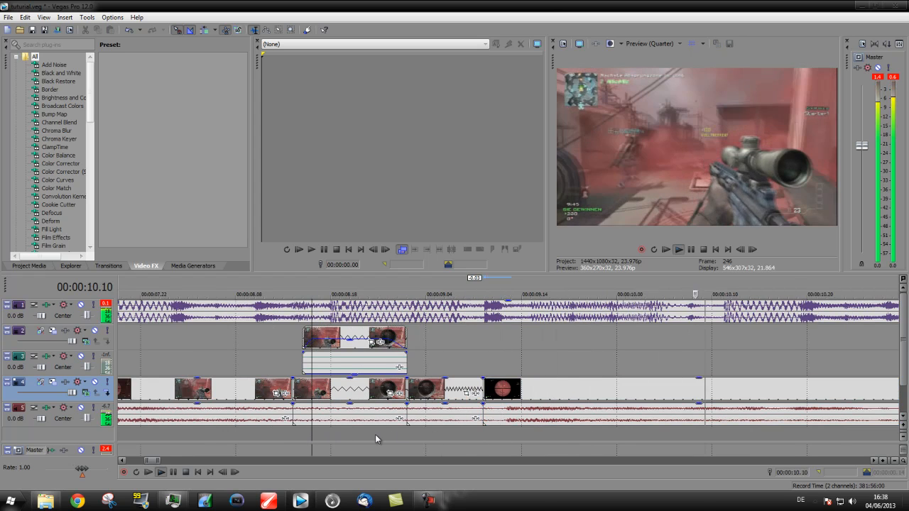
{"action": "key", "text": "space"}
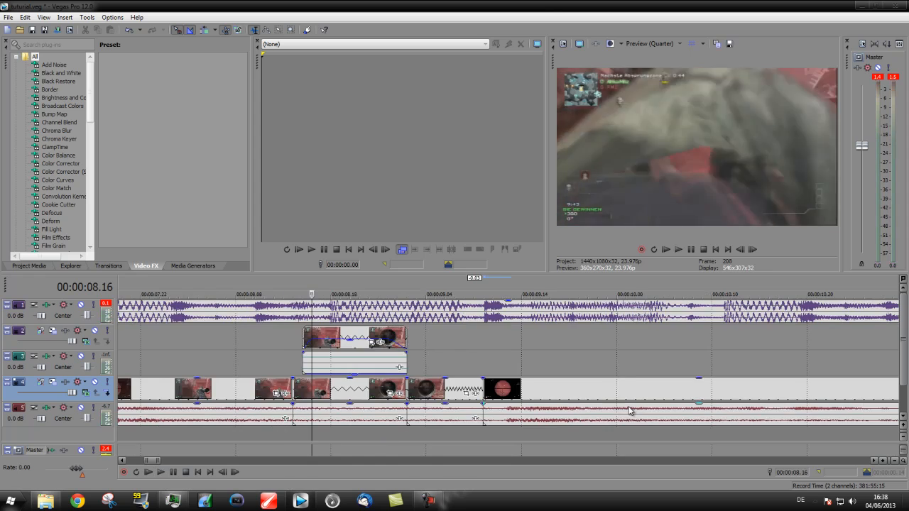
Find the next scoped shot in the remaining gameplay and split its video and audio at 00:00:11.00.
{"action": "scroll", "coordinate": [631, 410], "scroll_direction": "down", "scroll_amount": 3}
{"action": "left_click", "coordinate": [579, 366]}
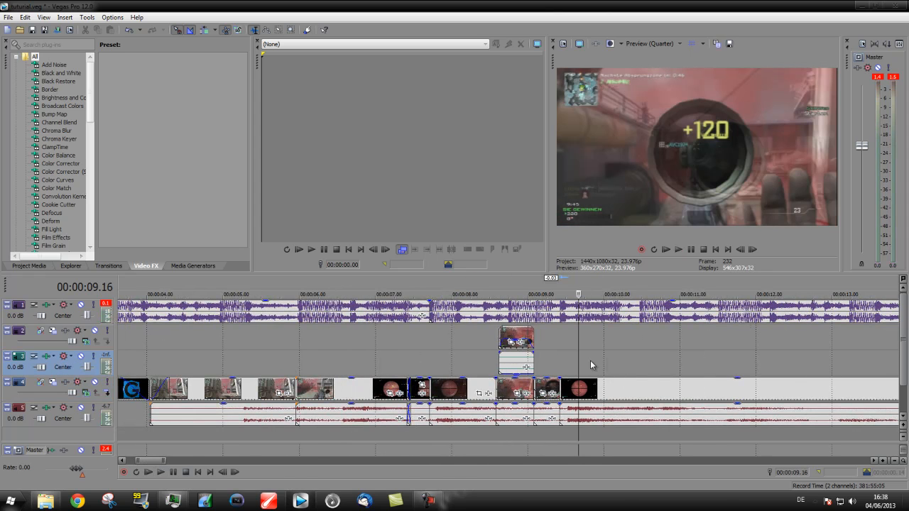
{"action": "left_click", "coordinate": [581, 366]}
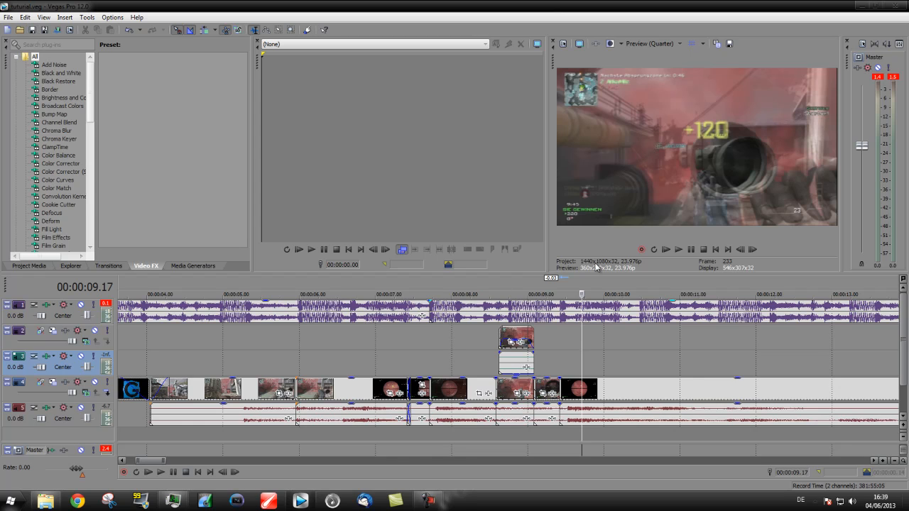
{"action": "left_click_drag", "start_coordinate": [582, 355], "coordinate": [681, 358]}
{"action": "scroll", "coordinate": [689, 378], "scroll_direction": "up", "scroll_amount": 4}
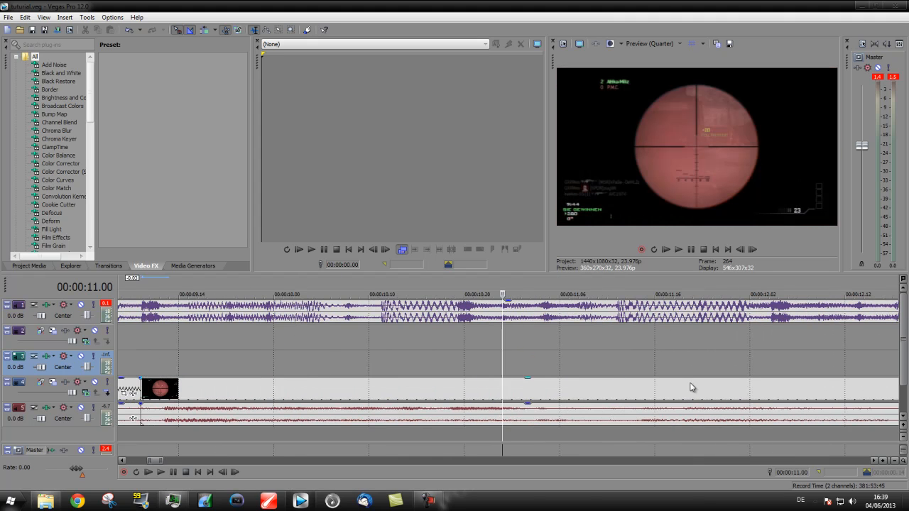
{"action": "left_click", "coordinate": [504, 389]}
{"action": "key", "text": "s"}
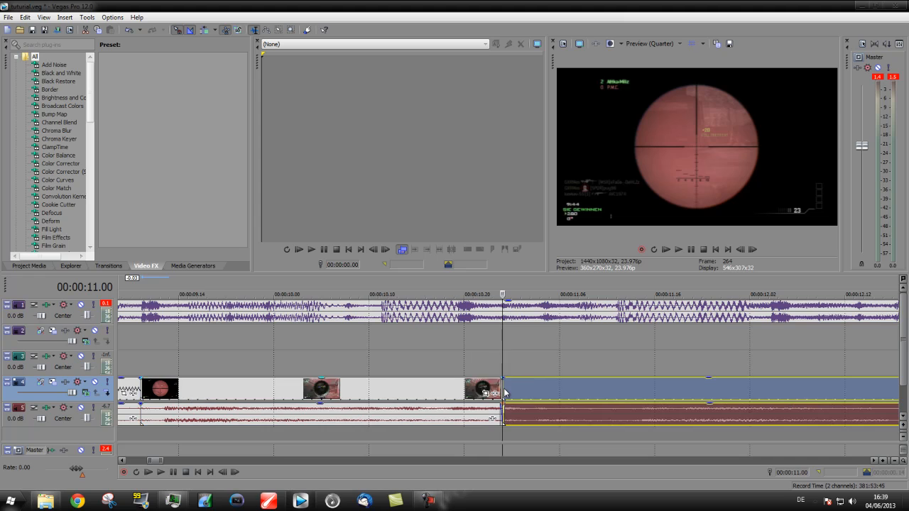
Split the gameplay's video and audio again at 00:00:11.13, after the shot.
{"action": "scroll", "coordinate": [503, 414], "scroll_direction": "up", "scroll_amount": 2}
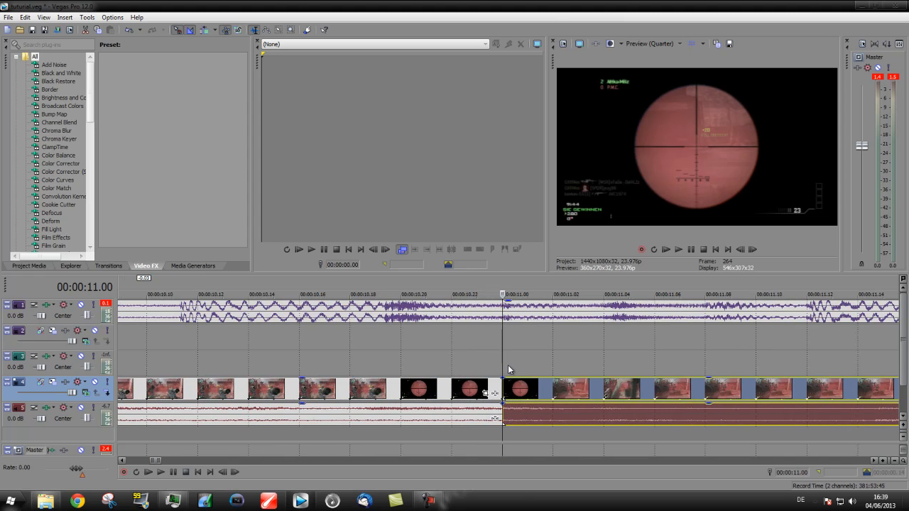
{"action": "left_click", "coordinate": [529, 360]}
{"action": "left_click_drag", "start_coordinate": [528, 361], "coordinate": [441, 368]}
{"action": "key", "text": "s"}
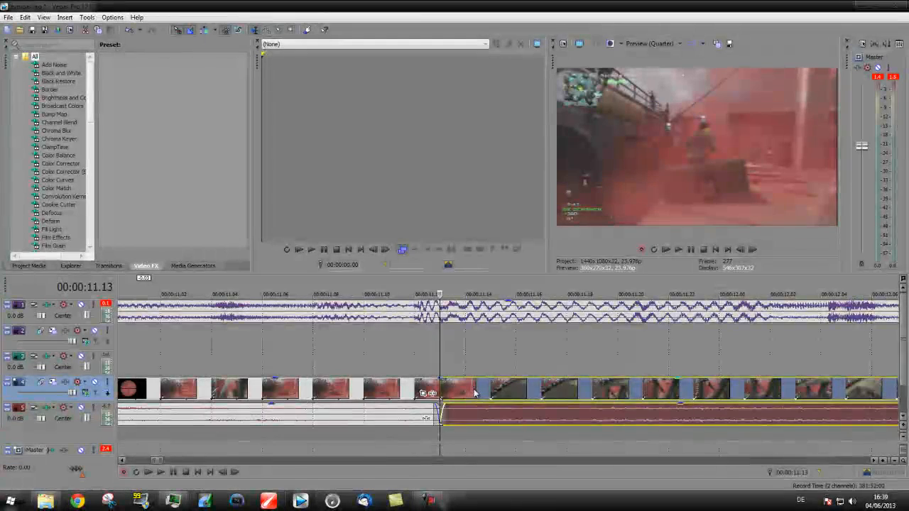
Split the long remaining gameplay at 00:01:03.04, where the next match begins, and delete the section between 00:00:11.13 and that cut.
{"action": "scroll", "coordinate": [486, 371], "scroll_direction": "down", "scroll_amount": 3}
{"action": "key", "text": "space"}
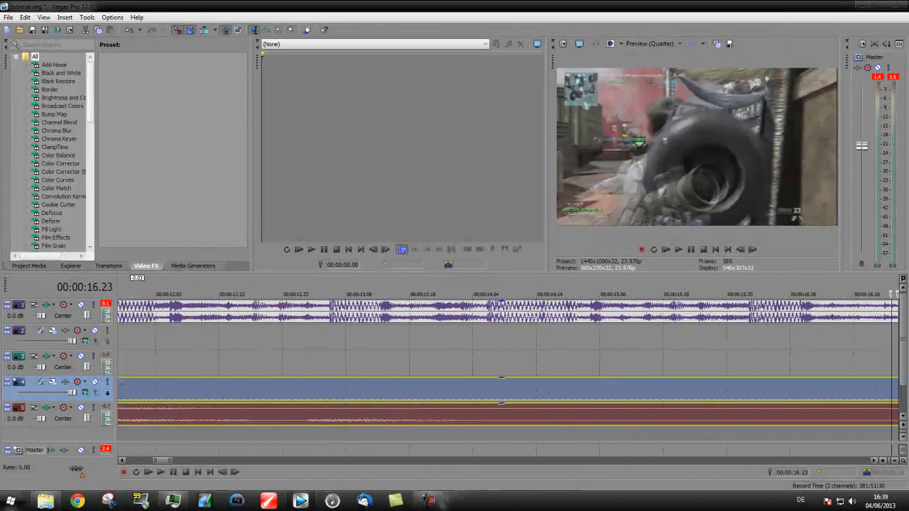
{"action": "left_click", "coordinate": [497, 409]}
{"action": "scroll", "coordinate": [497, 408], "scroll_direction": "down", "scroll_amount": 6}
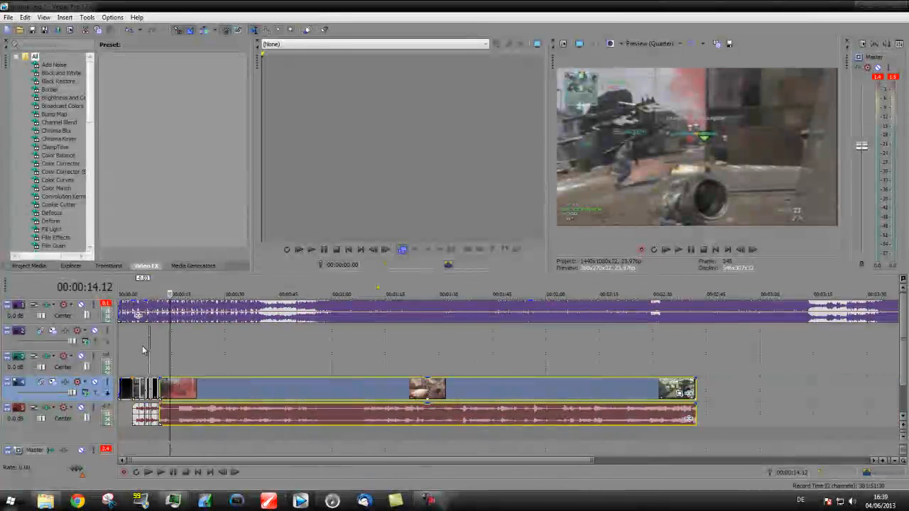
{"action": "left_click_drag", "start_coordinate": [171, 346], "coordinate": [344, 338]}
{"action": "key", "text": "s"}
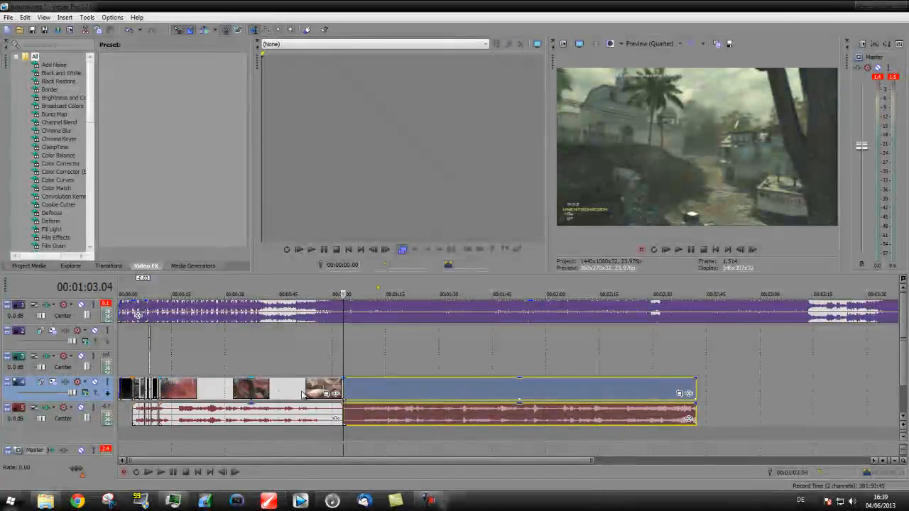
{"action": "left_click", "coordinate": [293, 388]}
{"action": "key", "text": "Delete"}
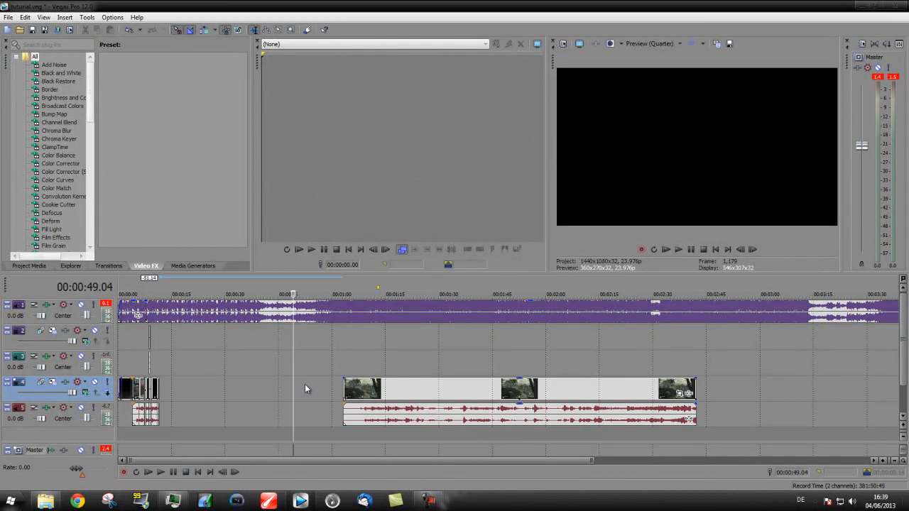
Open the source video tuturial.wmv from the tuturial folder in VLC media player and skim it between about 00:53 and 01:32 for the next scene.
{"action": "left_click", "coordinate": [46, 501]}
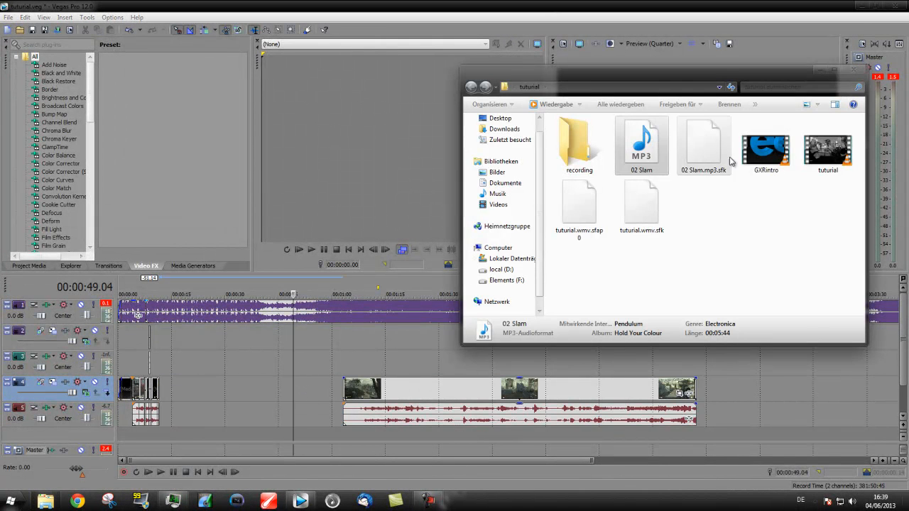
{"action": "left_click", "coordinate": [822, 152]}
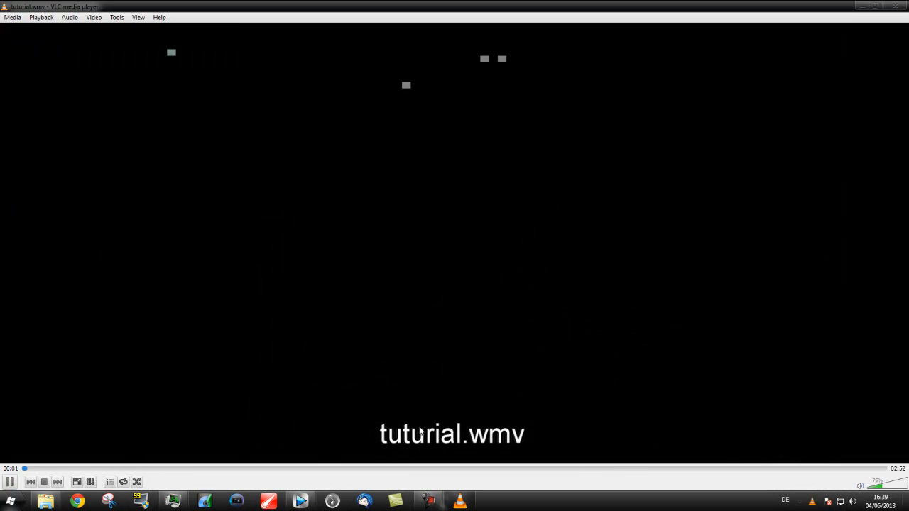
{"action": "left_click", "coordinate": [310, 470]}
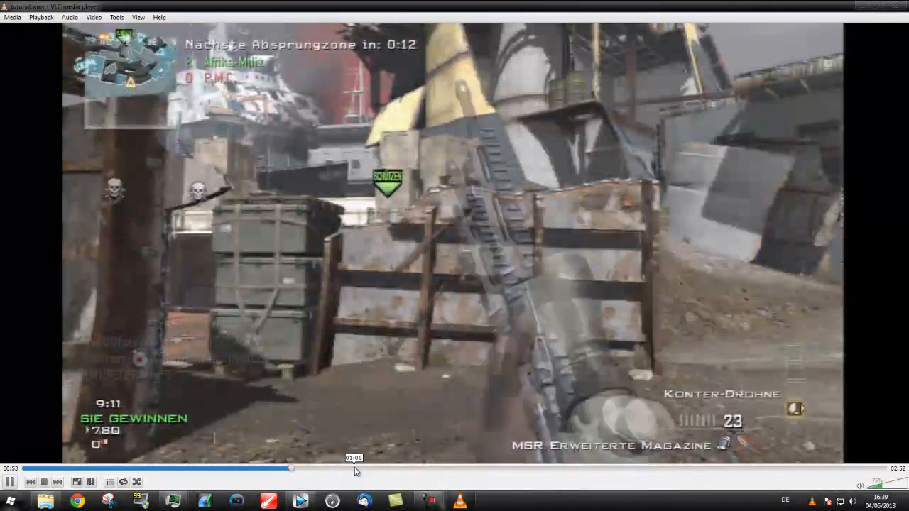
{"action": "left_click", "coordinate": [331, 469]}
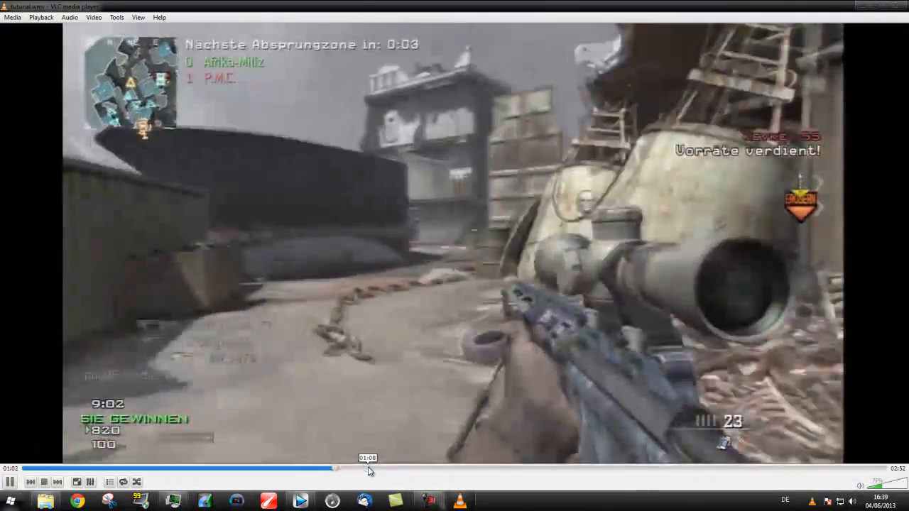
{"action": "left_click", "coordinate": [368, 469]}
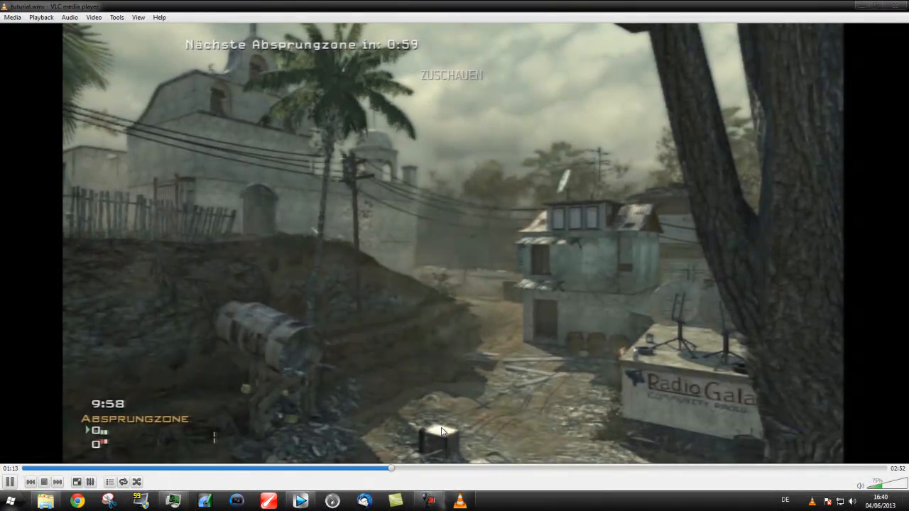
{"action": "left_click", "coordinate": [439, 469]}
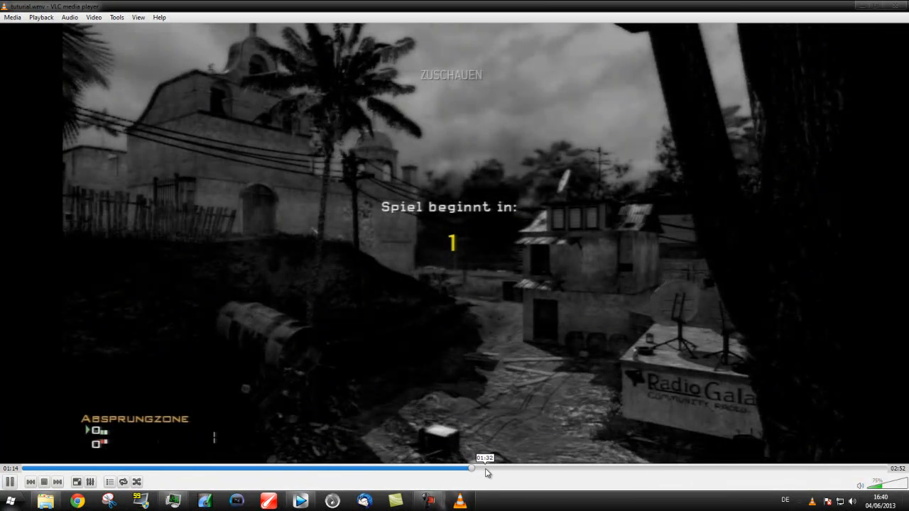
{"action": "left_click", "coordinate": [487, 473]}
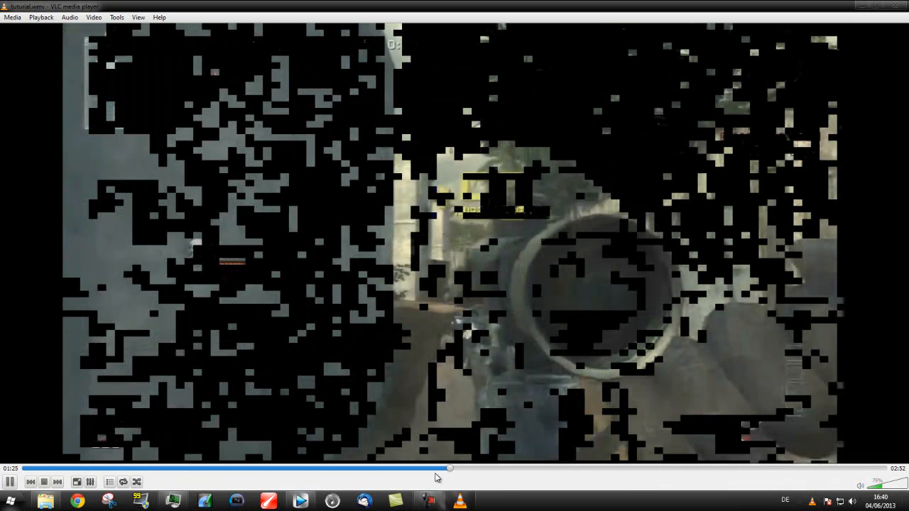
{"action": "left_click_drag", "start_coordinate": [432, 470], "coordinate": [424, 470]}
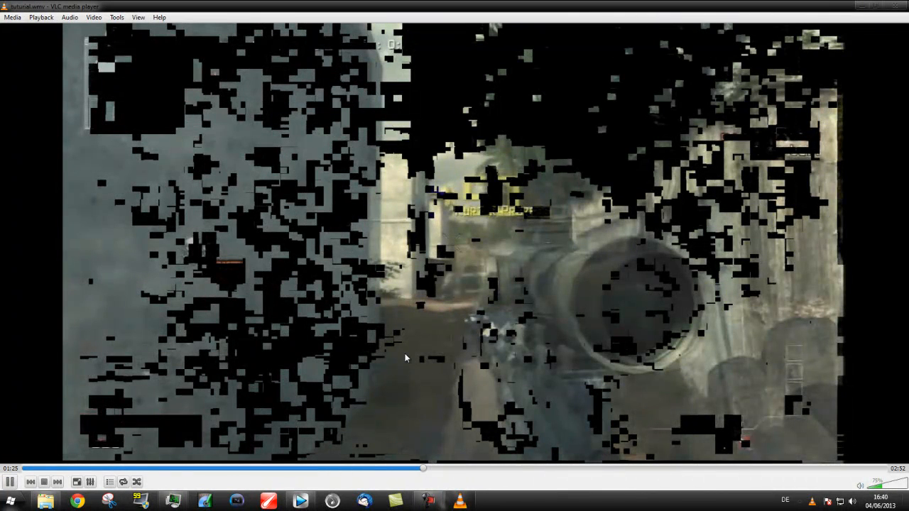
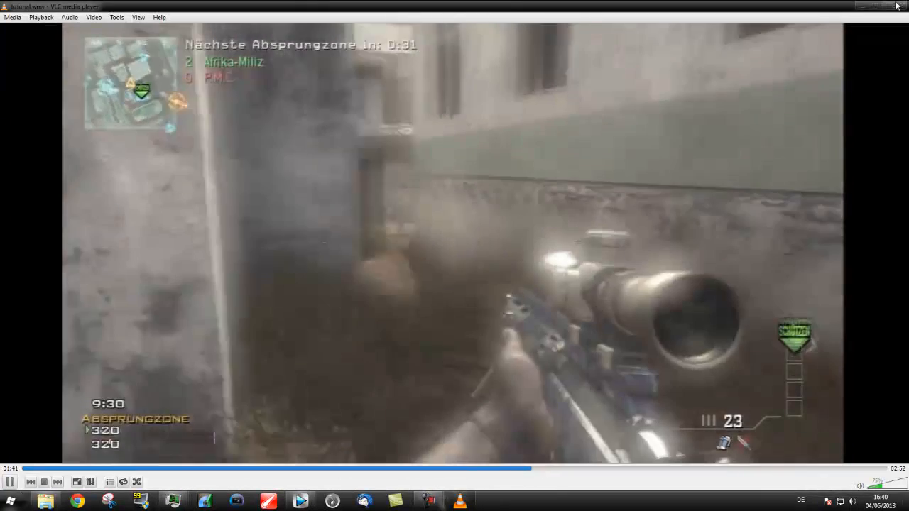
Close the video player, return to Vegas Pro and select the remaining gameplay at 00:01:18.07.
{"action": "left_click", "coordinate": [897, 5]}
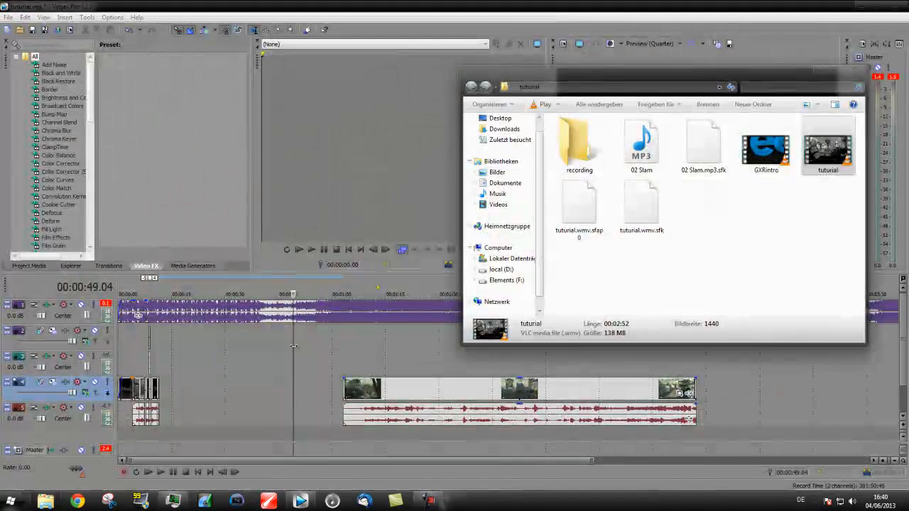
{"action": "left_click", "coordinate": [396, 398]}
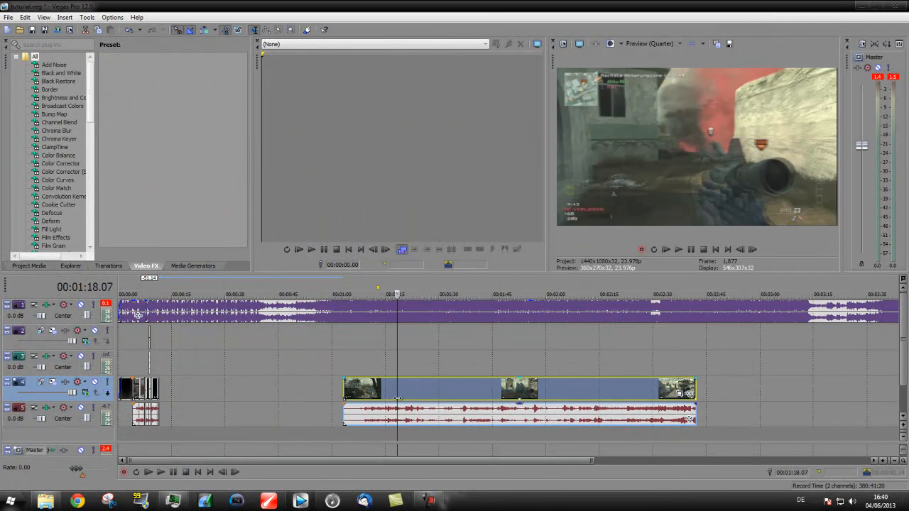
Delete the long leftover gameplay clip with its audio, and play the music around the one-minute-fifteen mark.
{"action": "key", "text": "Delete"}
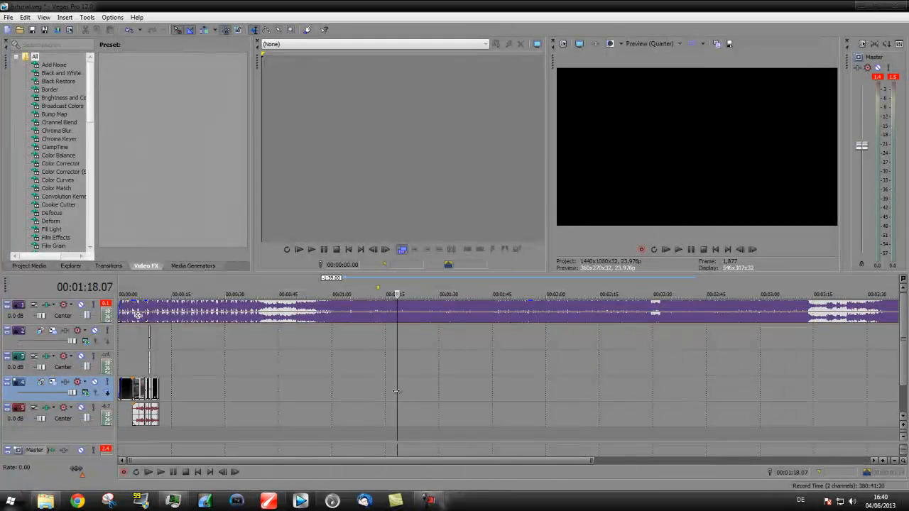
{"action": "key", "text": "space"}
{"action": "key", "text": "space"}
{"action": "left_click", "coordinate": [375, 375]}
{"action": "key", "text": "space"}
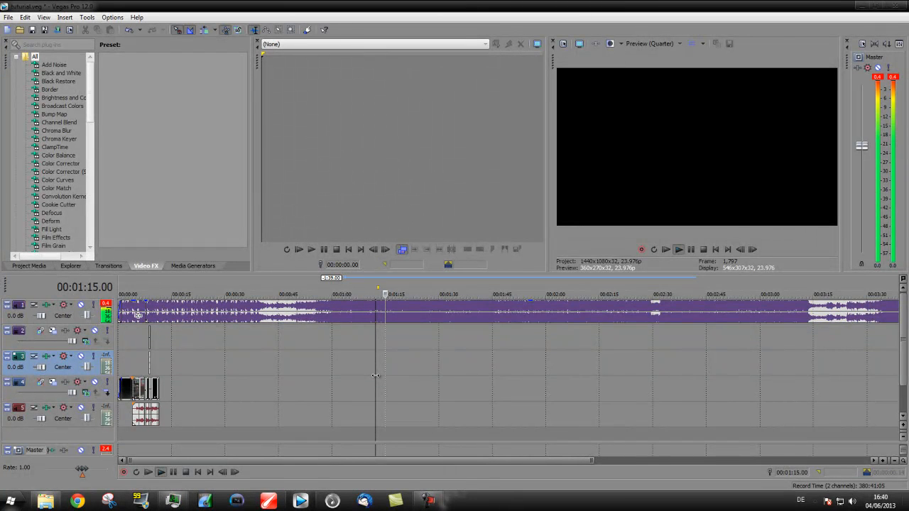
{"action": "key", "text": "space"}
Play the last edited gameplay clips with the music from 00:00:10.04.
{"action": "left_click_drag", "start_coordinate": [376, 375], "coordinate": [183, 387]}
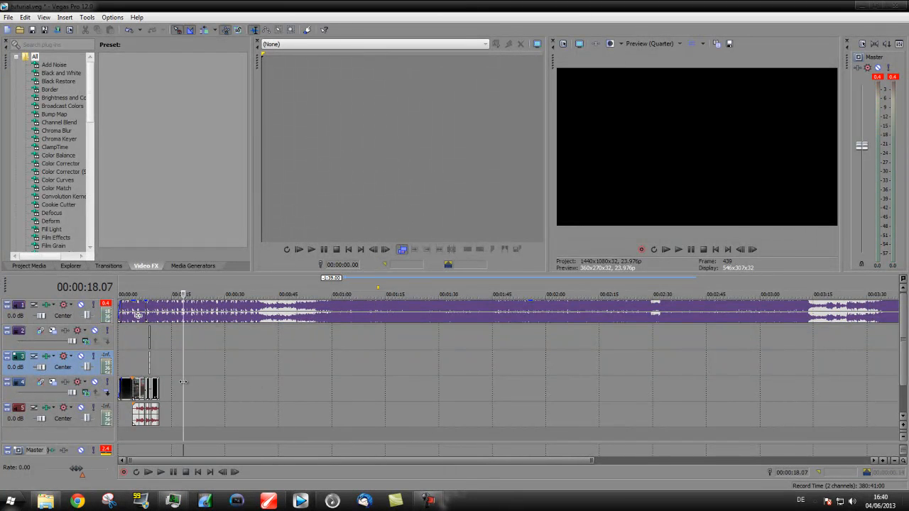
{"action": "scroll", "coordinate": [189, 390], "scroll_direction": "up", "scroll_amount": 4}
{"action": "scroll", "coordinate": [302, 389], "scroll_direction": "up", "scroll_amount": 3}
{"action": "left_click", "coordinate": [193, 355]}
{"action": "key", "text": "space"}
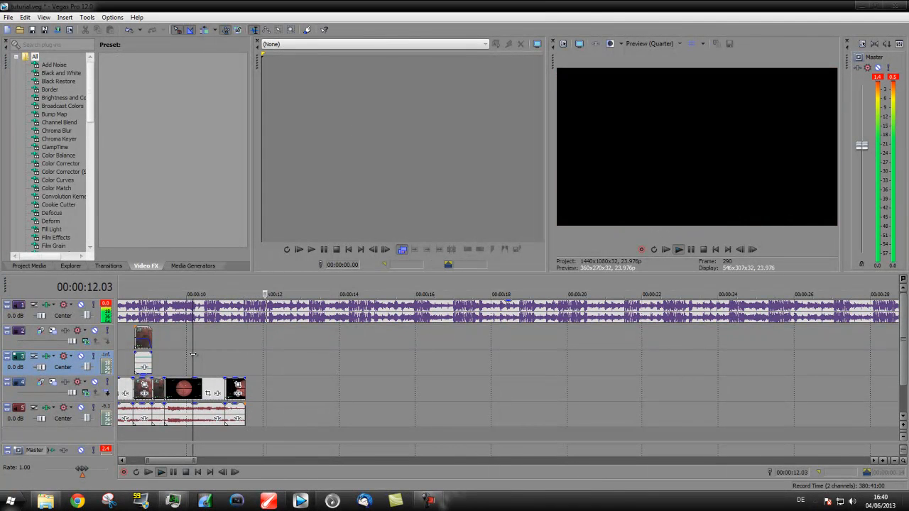
{"action": "key", "text": "space"}
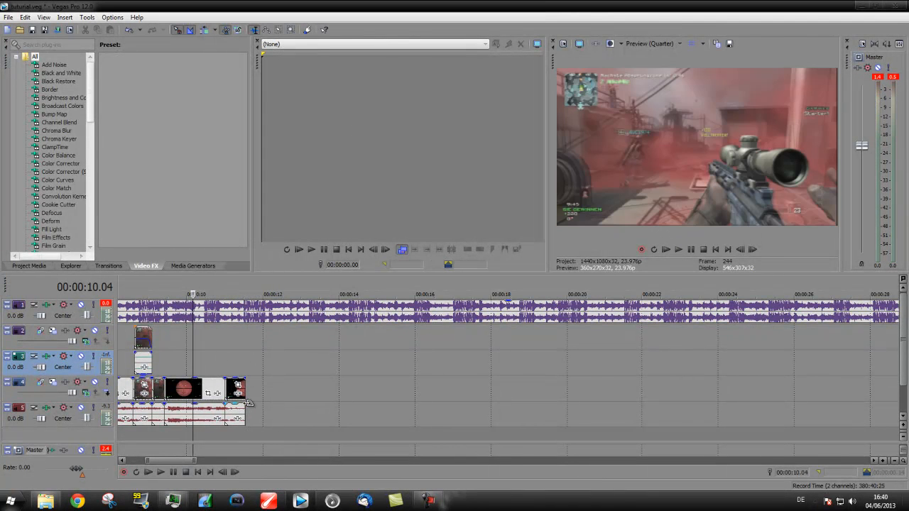
Play from just before the end of the last clip into the music that follows to find a cut point.
{"action": "scroll", "coordinate": [277, 406], "scroll_direction": "up", "scroll_amount": 4}
{"action": "scroll", "coordinate": [277, 407], "scroll_direction": "down", "scroll_amount": 5}
{"action": "left_click", "coordinate": [602, 385]}
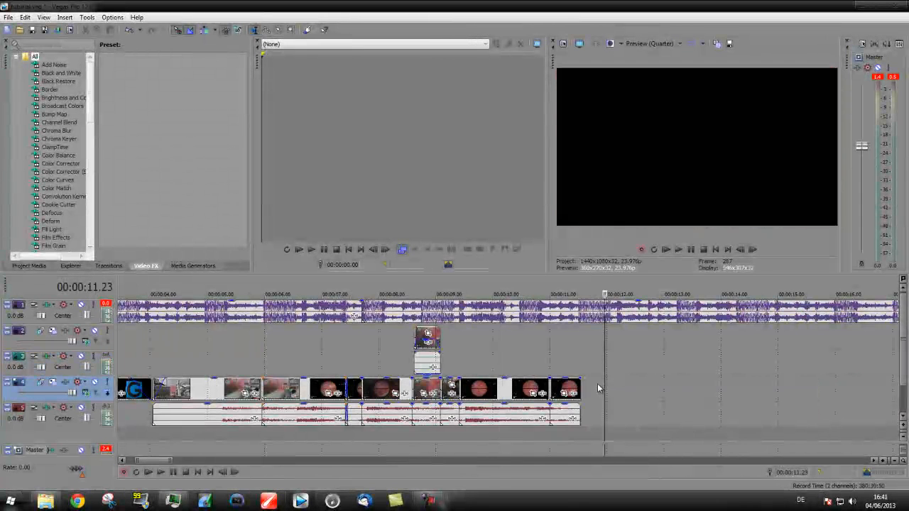
{"action": "left_click", "coordinate": [573, 372]}
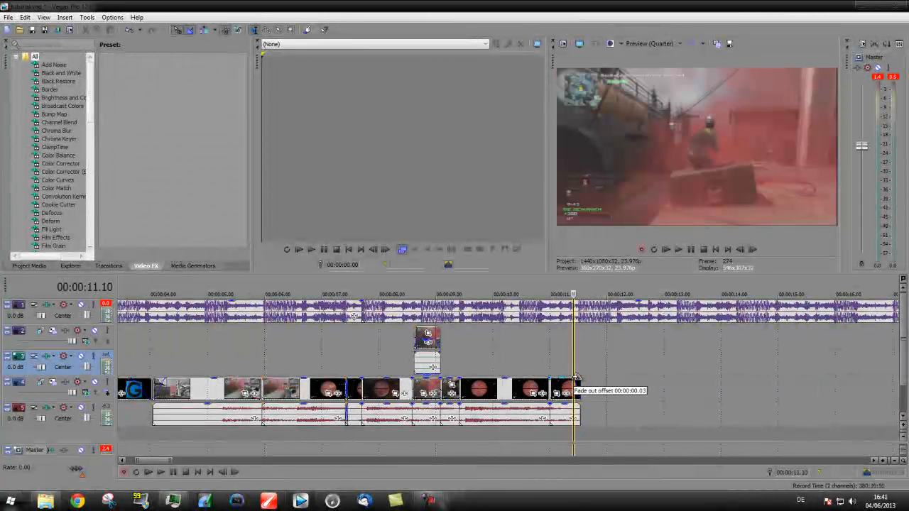
{"action": "left_click", "coordinate": [568, 368]}
{"action": "key", "text": "space"}
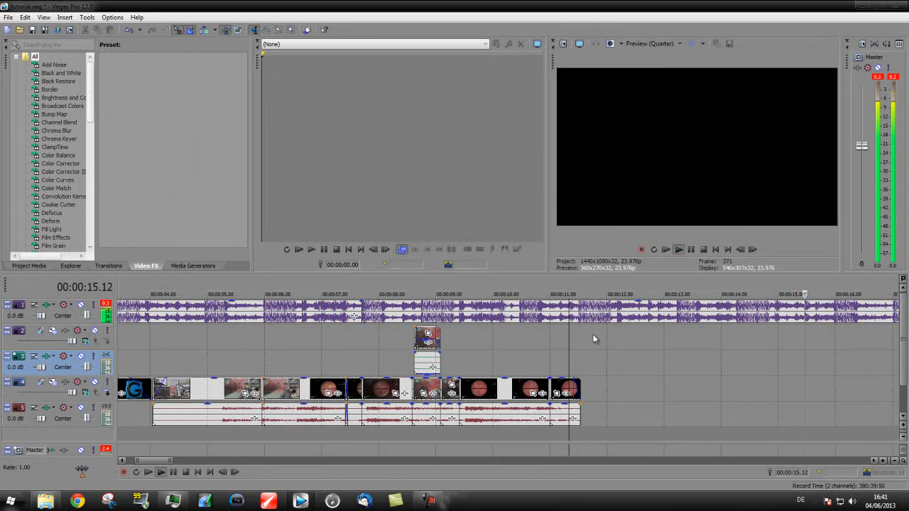
Cut the music off at 00:00:16.09 by removing the remainder, and add a fade-out at its end.
{"action": "key", "text": "Return"}
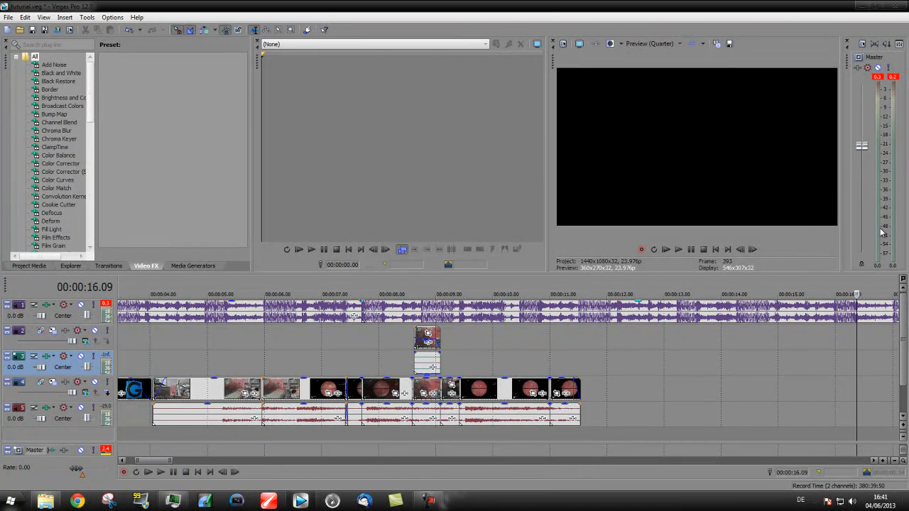
{"action": "left_click", "coordinate": [875, 317]}
{"action": "key", "text": "Delete"}
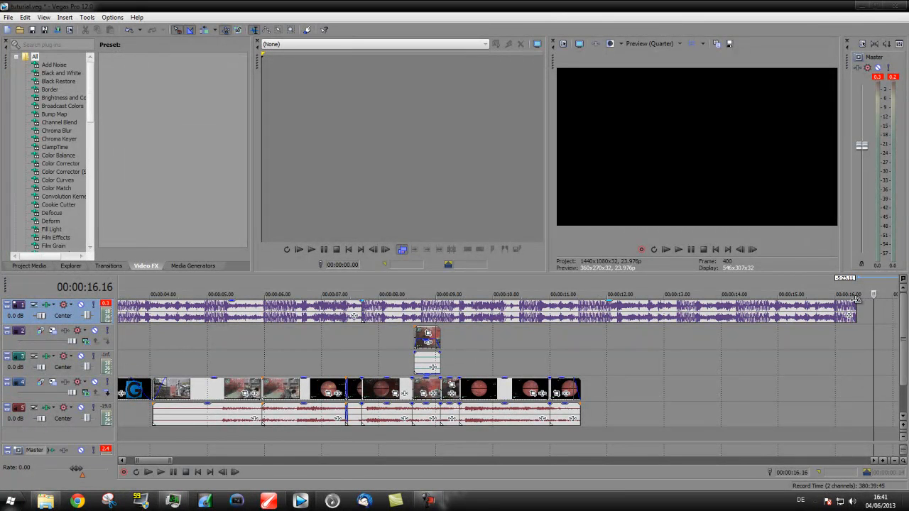
{"action": "left_click_drag", "start_coordinate": [857, 299], "coordinate": [755, 317]}
Play the edit from 00:00:04.01, where the first gameplay clip begins.
{"action": "left_click_drag", "start_coordinate": [460, 344], "coordinate": [263, 349]}
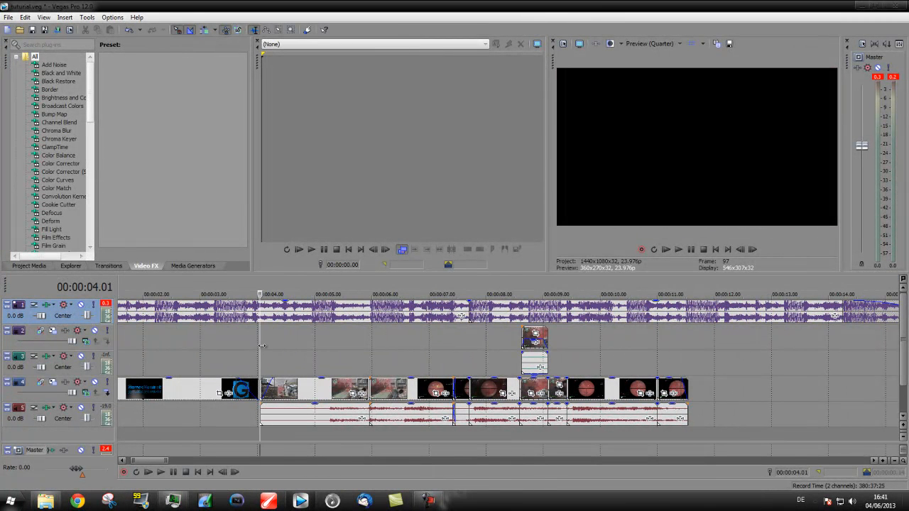
{"action": "key", "text": "space"}
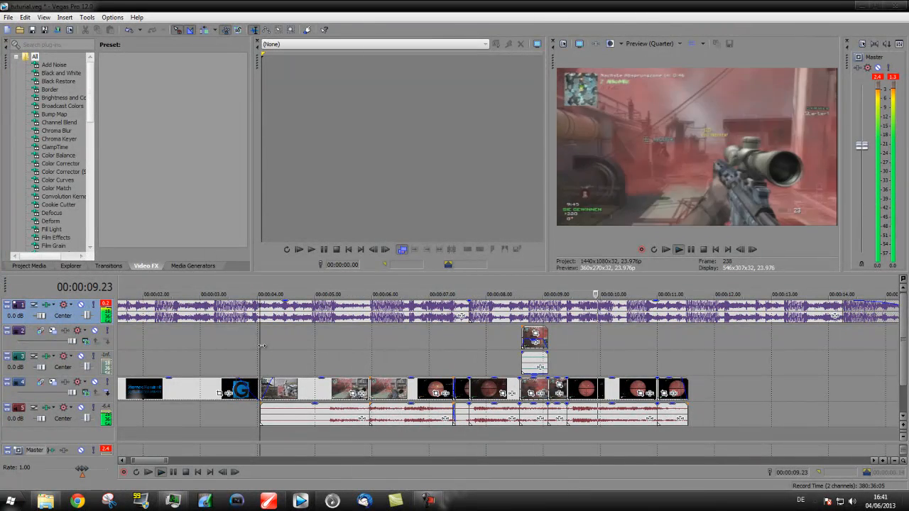
{"action": "key", "text": "space"}
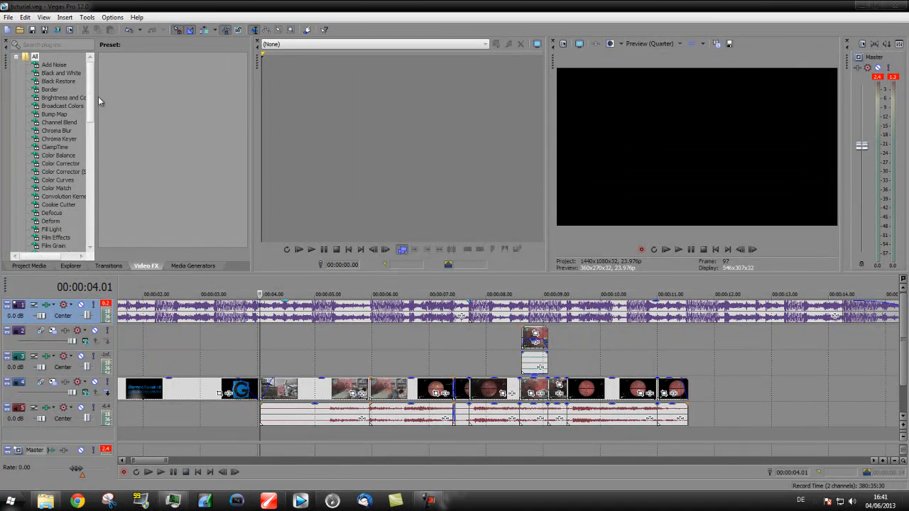
Shift all timeline events about 2.9 seconds later and move the intro clip back to the start of the timeline.
{"action": "key", "text": "ctrl+a"}
{"action": "left_click_drag", "start_coordinate": [332, 376], "coordinate": [487, 313]}
{"action": "left_click", "coordinate": [452, 359]}
{"action": "left_click_drag", "start_coordinate": [345, 391], "coordinate": [266, 392]}
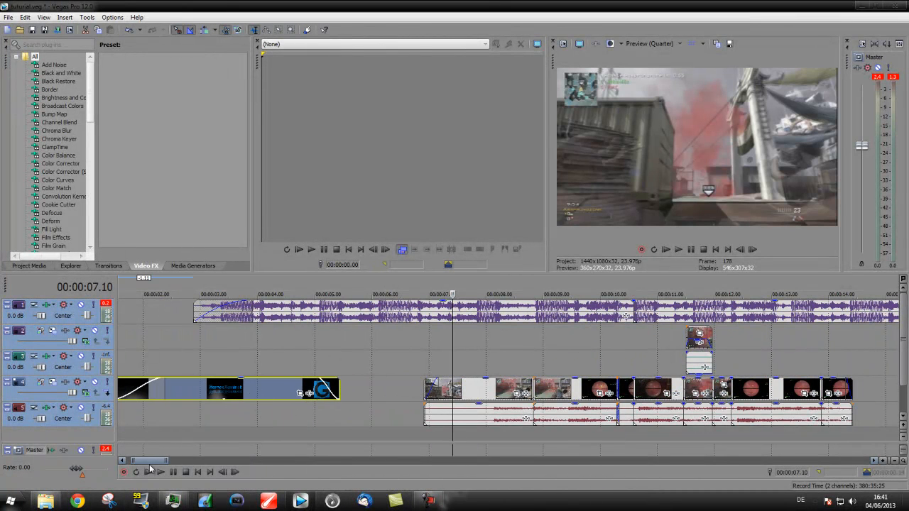
{"action": "left_click_drag", "start_coordinate": [149, 462], "coordinate": [142, 462]}
{"action": "left_click_drag", "start_coordinate": [280, 395], "coordinate": [193, 400]}
Extend the music back to the timeline start and the first gameplay clip back to the intro's end, and play the transition.
{"action": "left_click_drag", "start_coordinate": [283, 309], "coordinate": [118, 325]}
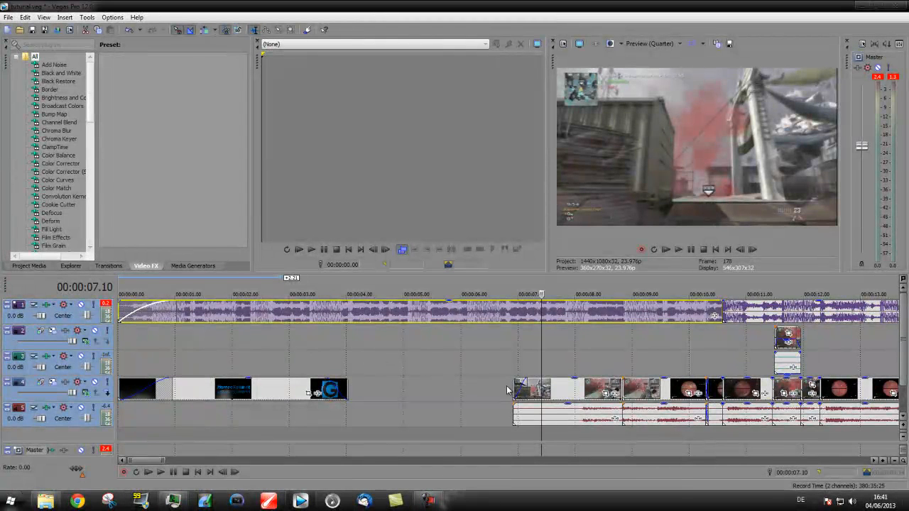
{"action": "left_click_drag", "start_coordinate": [514, 385], "coordinate": [348, 391]}
{"action": "key", "text": "space"}
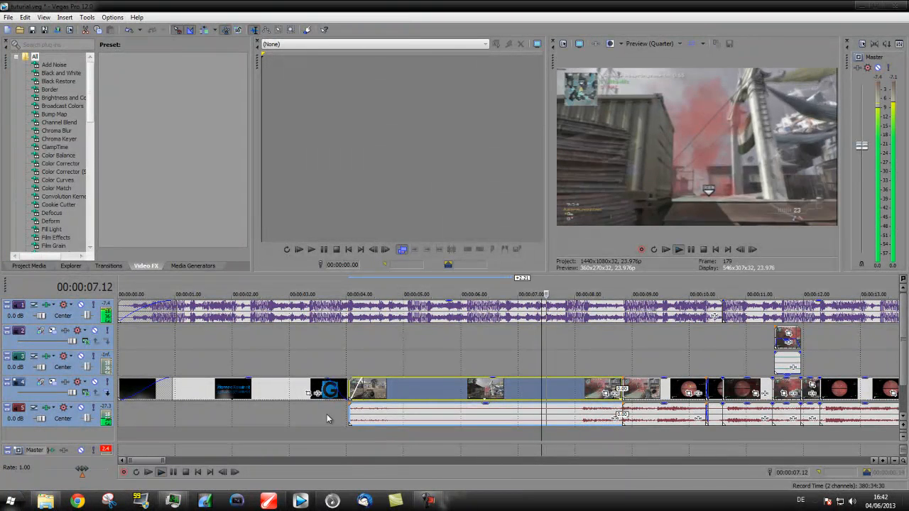
{"action": "left_click", "coordinate": [355, 374]}
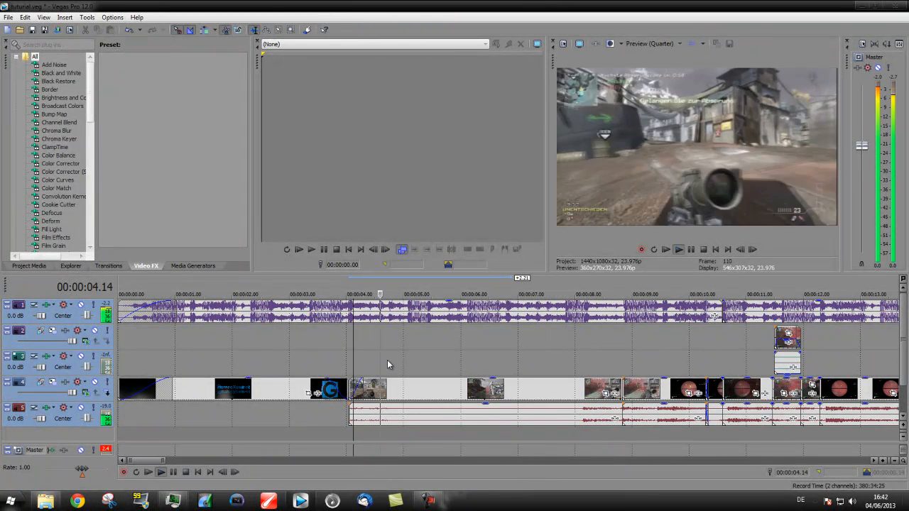
{"action": "key", "text": "space"}
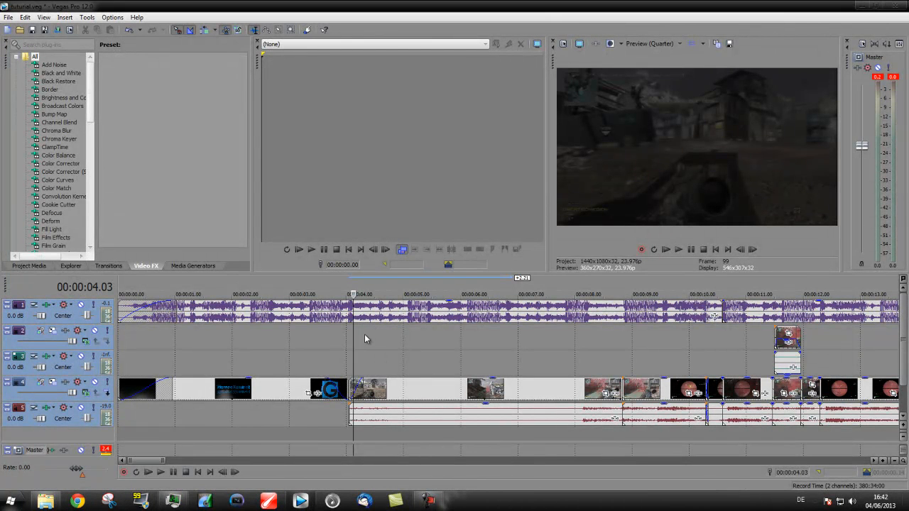
Insert a text event at 00:00:04.08 on the empty video track above the gameplay, and delete the misplaced one on the gameplay track.
{"action": "left_click", "coordinate": [363, 335]}
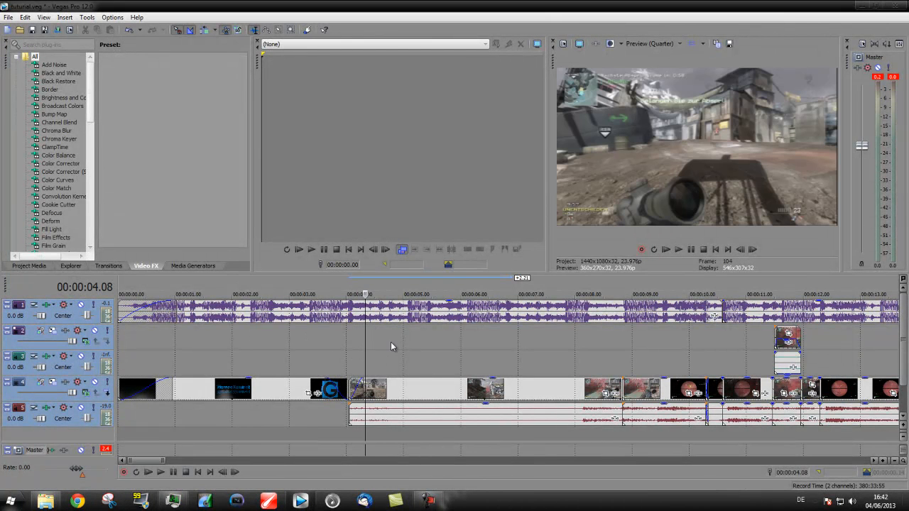
{"action": "right_click", "coordinate": [391, 346]}
{"action": "left_click", "coordinate": [461, 327]}
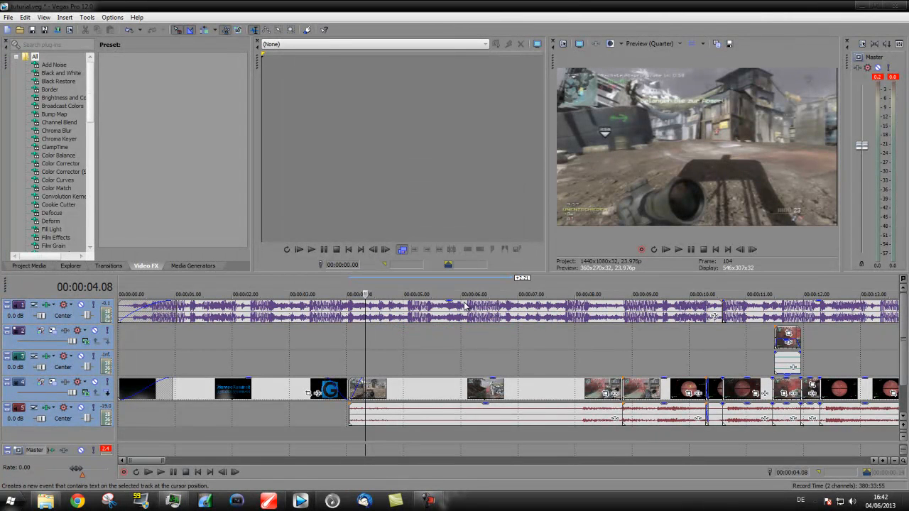
{"action": "right_click", "coordinate": [385, 340]}
{"action": "left_click", "coordinate": [339, 342]}
{"action": "left_click", "coordinate": [377, 384]}
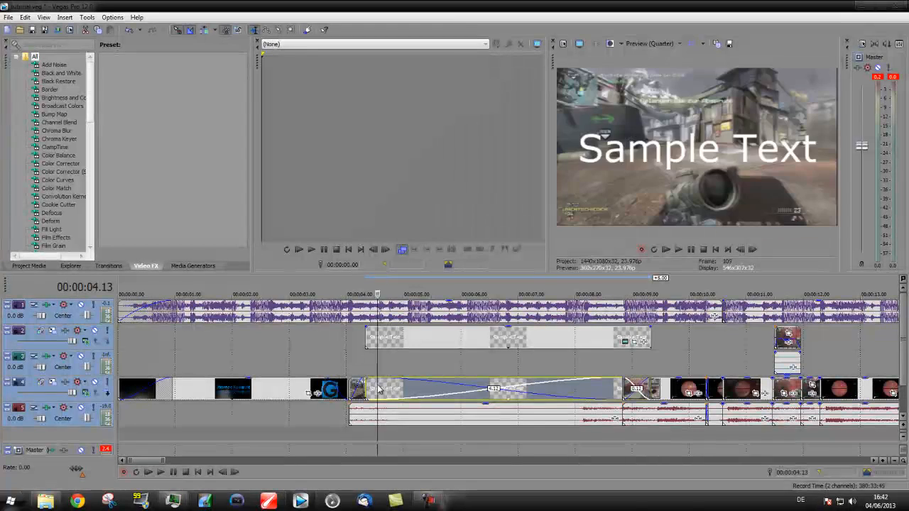
{"action": "key", "text": "Delete"}
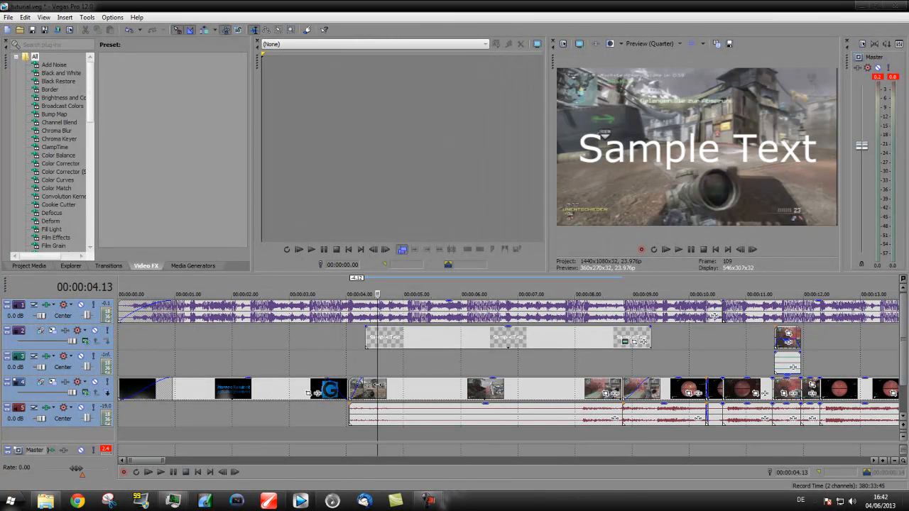
Change the text event's wording to "Introducing" and move the title slightly down and left in the preview.
{"action": "left_click", "coordinate": [398, 337]}
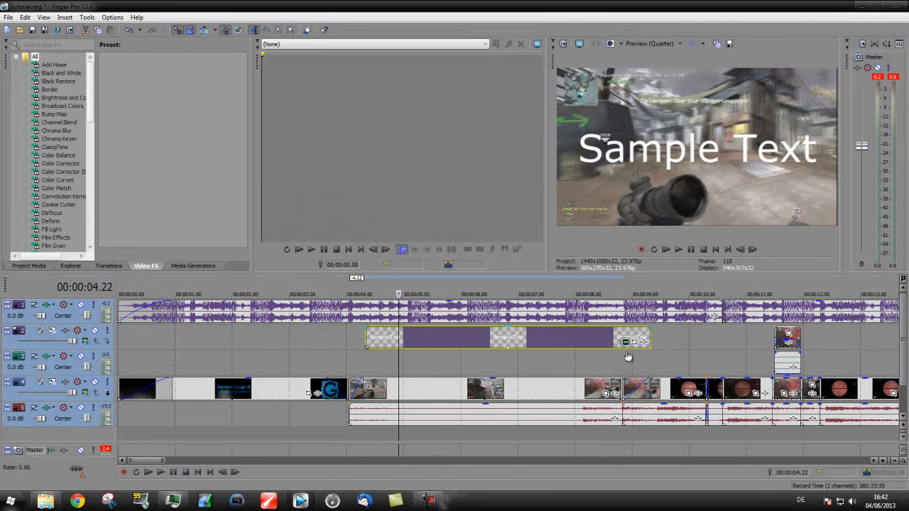
{"action": "left_click", "coordinate": [625, 342]}
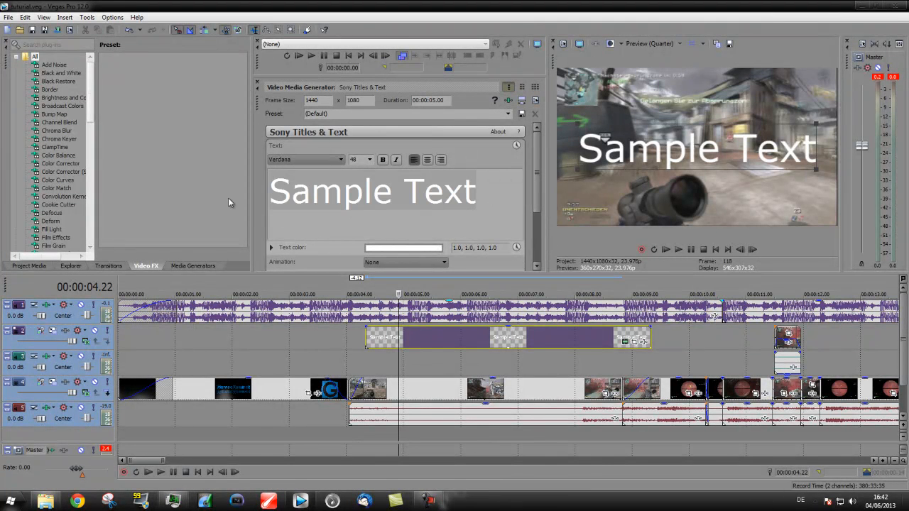
{"action": "type", "text": "Int"}
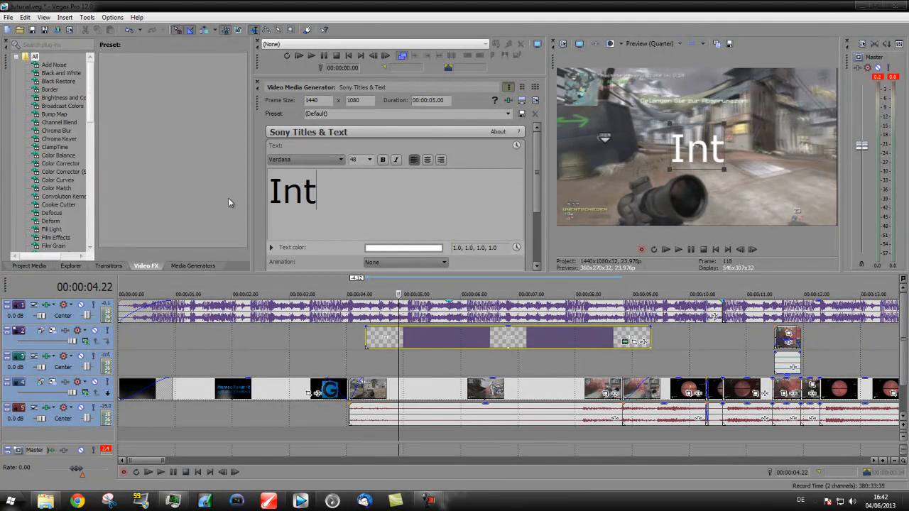
{"action": "type", "text": "roducing"}
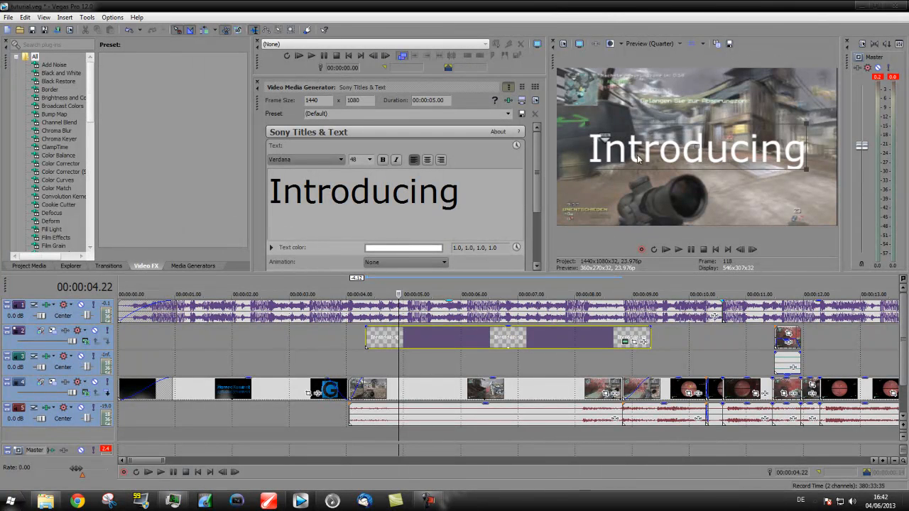
{"action": "mouse_move", "coordinate": [800, 169]}
{"action": "left_mouse_down"}
{"action": "mouse_move", "coordinate": [779, 160]}
{"action": "mouse_move", "coordinate": [801, 172]}
{"action": "mouse_move", "coordinate": [794, 171]}
{"action": "left_mouse_up"}
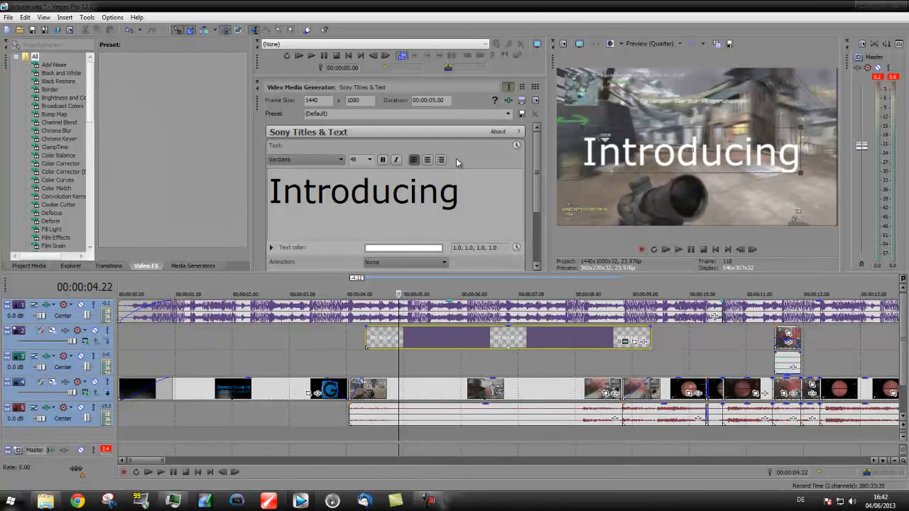
Try alternative fonts on the "Introducing" title, stepping back through the font list from Verdana as far as Modern.
{"action": "left_click", "coordinate": [331, 161]}
{"action": "left_click", "coordinate": [461, 189]}
{"action": "left_click_drag", "start_coordinate": [440, 192], "coordinate": [268, 192]}
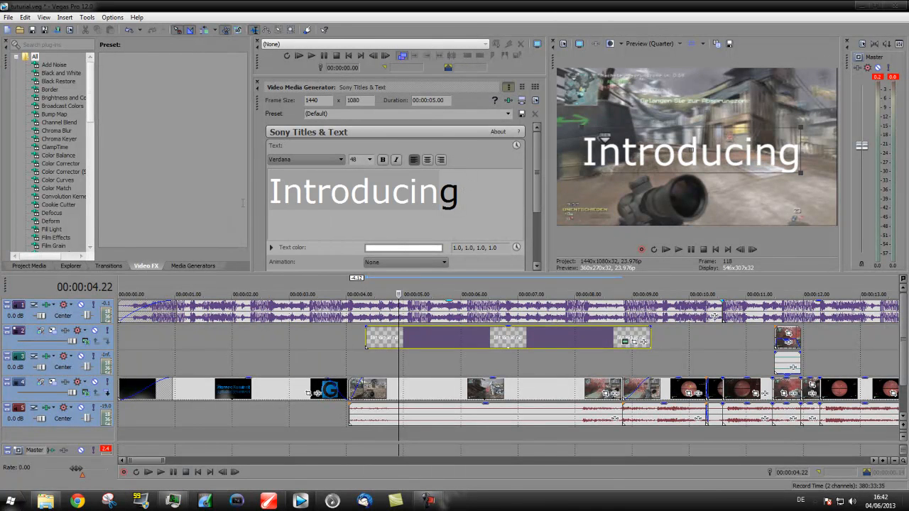
{"action": "double_click", "coordinate": [357, 199]}
{"action": "left_click", "coordinate": [313, 160]}
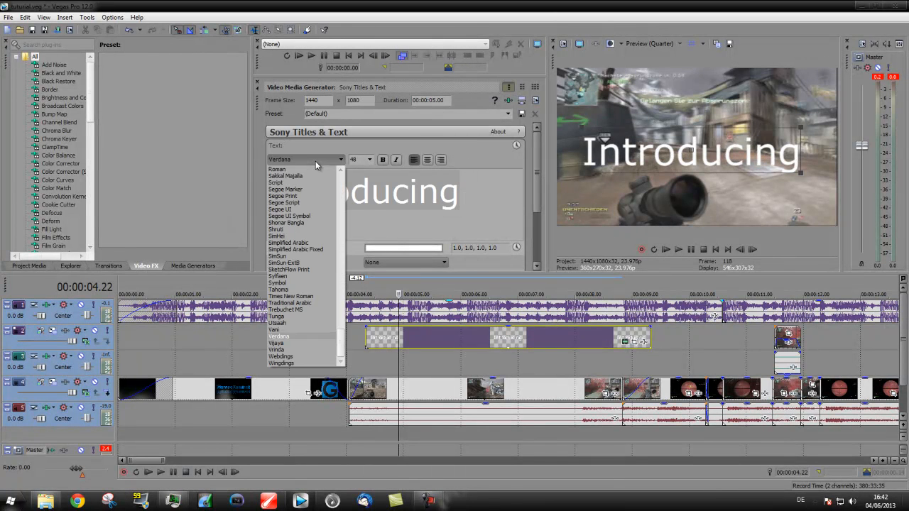
{"action": "left_click", "coordinate": [318, 345]}
{"action": "key", "text": "ctrl+z"}
{"action": "key", "text": "Up"}
{"action": "key", "text": "Up"}
{"action": "key", "text": "Up"}
{"action": "key", "text": "Up"}
{"action": "key", "text": "Up"}
{"action": "key", "text": "Up"}
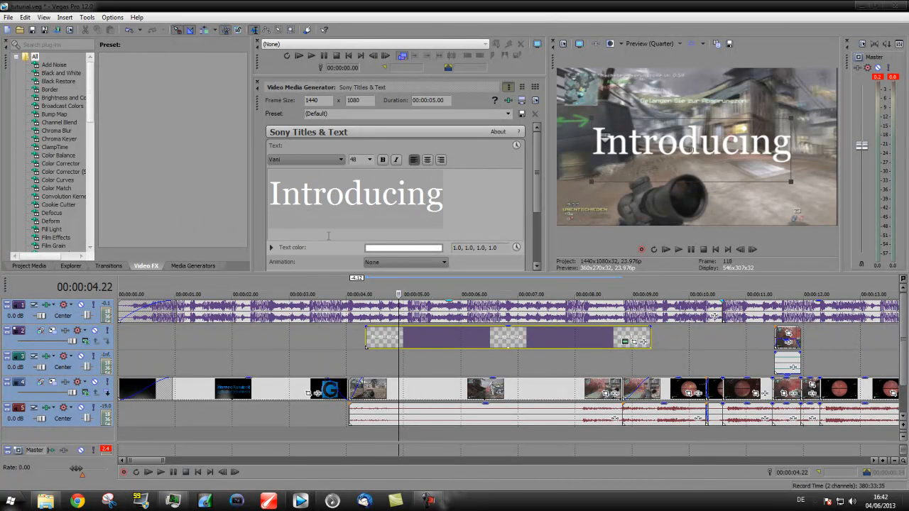
{"action": "key", "text": "Up"}
{"action": "key", "text": "Up"}
{"action": "key", "text": "Up"}
{"action": "key", "text": "Up"}
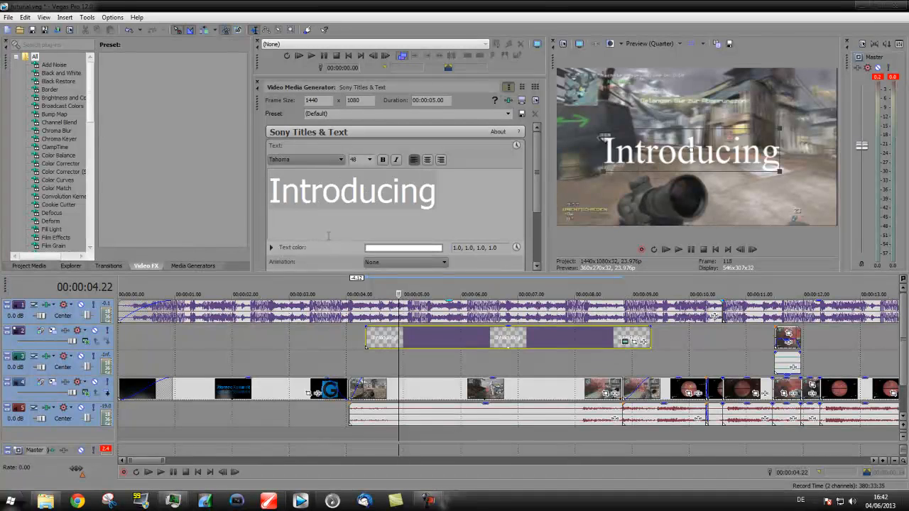
{"action": "key", "text": "Up"}
{"action": "key", "text": "Up"}
{"action": "key", "text": "Up"}
{"action": "key", "text": "Up"}
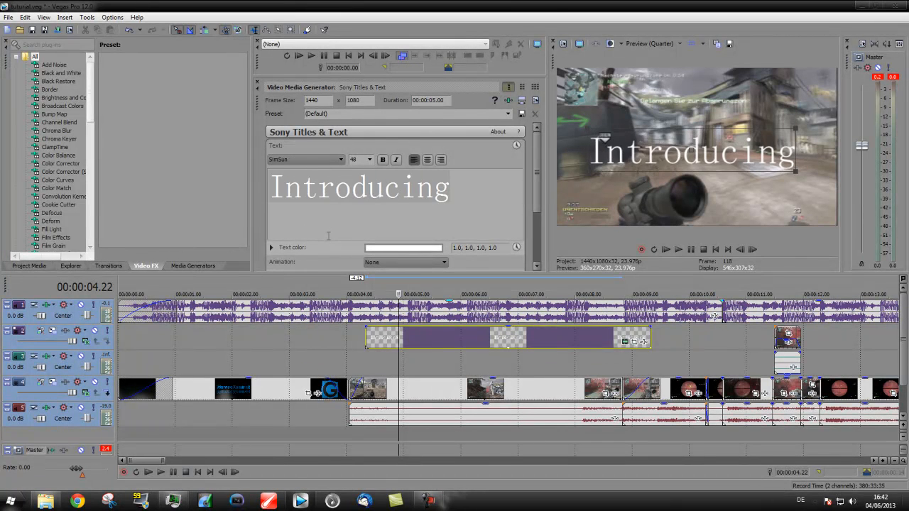
{"action": "key", "text": "Up"}
{"action": "key", "text": "Up"}
{"action": "key", "text": "Up"}
{"action": "key", "text": "Up"}
{"action": "key", "text": "Up"}
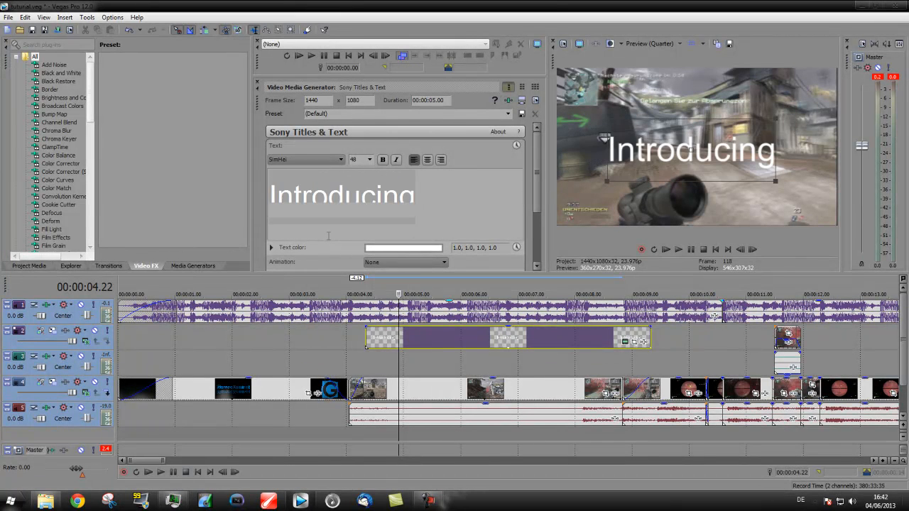
{"action": "key", "text": "Up"}
{"action": "key", "text": "Up"}
{"action": "key", "text": "Up"}
{"action": "key", "text": "Up"}
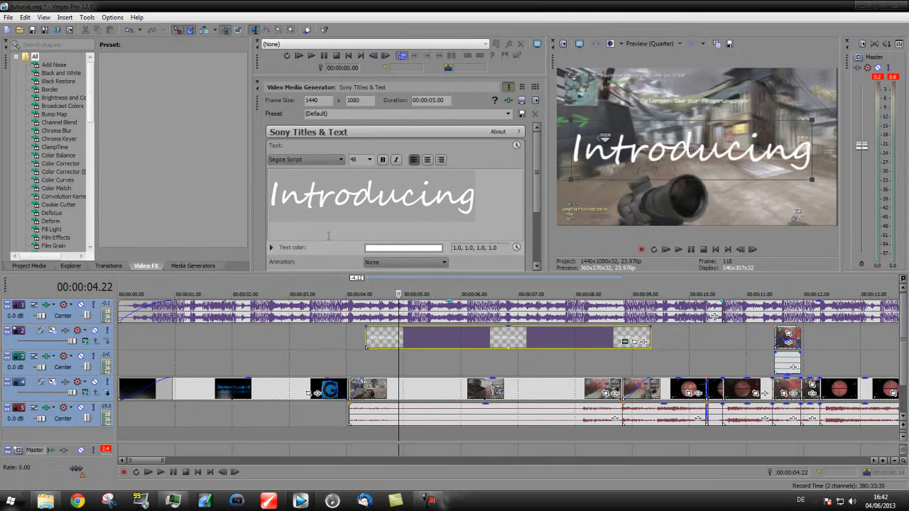
{"action": "key", "text": "Up"}
{"action": "key", "text": "Up"}
{"action": "key", "text": "Up"}
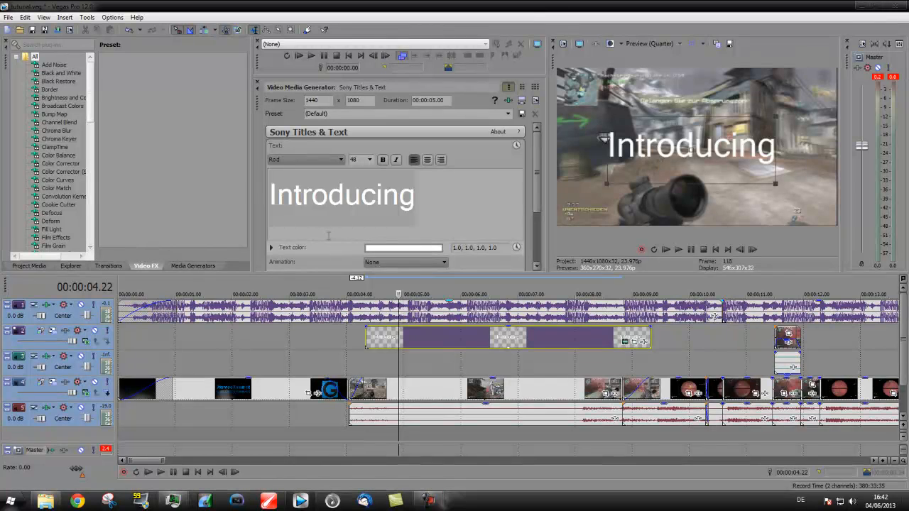
{"action": "key", "text": "Up"}
{"action": "key", "text": "Down"}
{"action": "key", "text": "Down"}
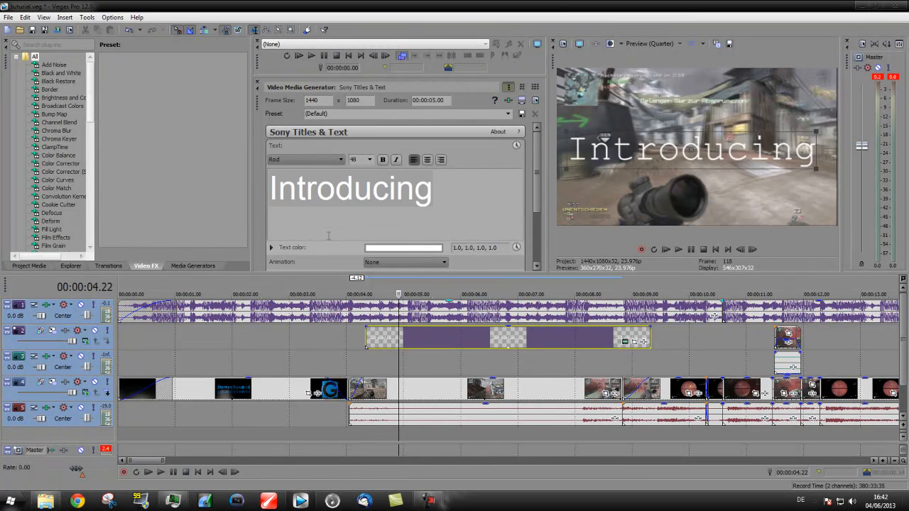
{"action": "key", "text": "Up"}
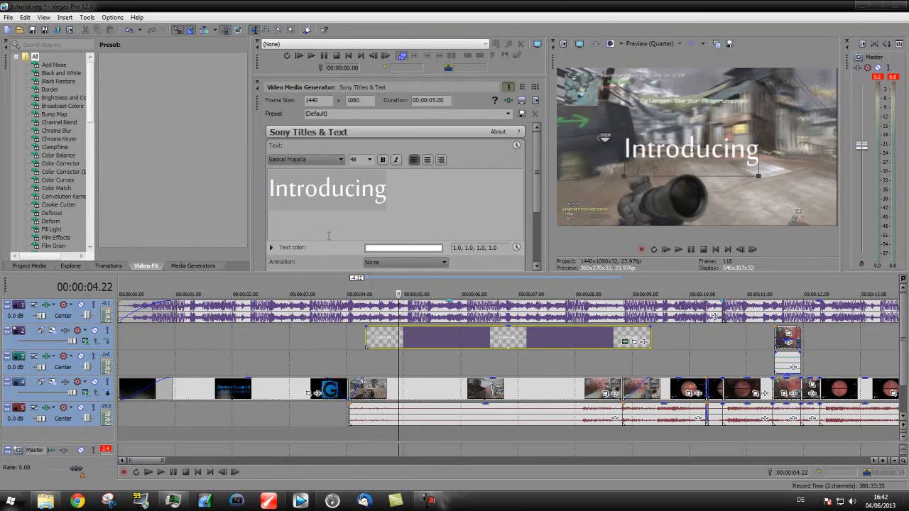
{"action": "key", "text": "Up"}
{"action": "key", "text": "Up"}
{"action": "key", "text": "Up"}
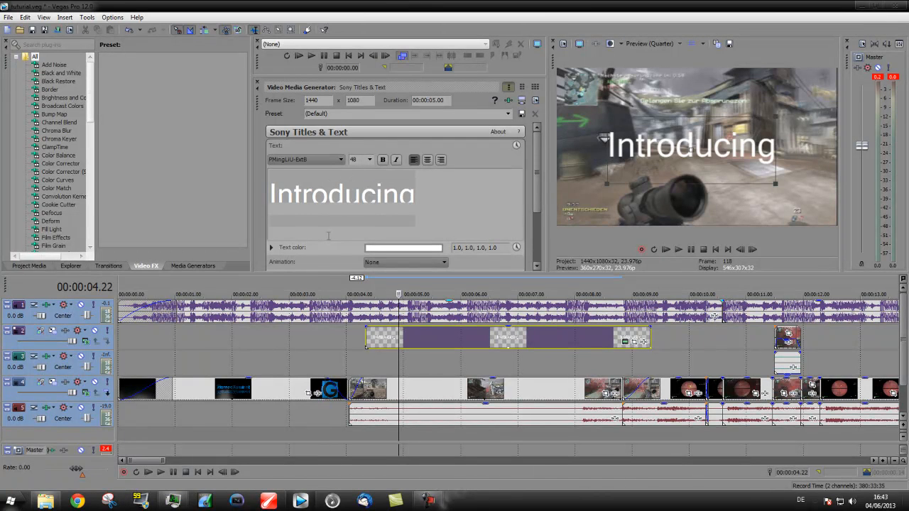
{"action": "key", "text": "Up"}
{"action": "key", "text": "Up"}
{"action": "key", "text": "Up"}
{"action": "key", "text": "Up"}
{"action": "key", "text": "Up"}
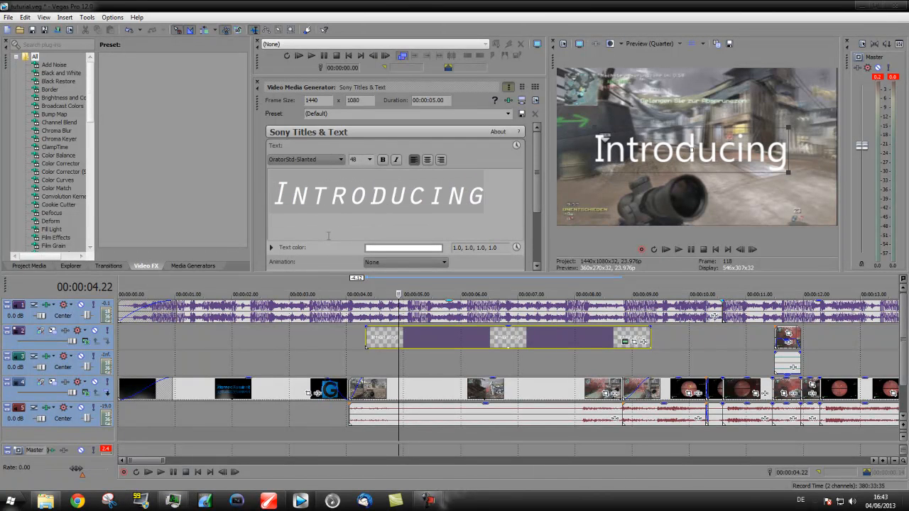
{"action": "key", "text": "Up"}
{"action": "key", "text": "Up"}
{"action": "key", "text": "Up"}
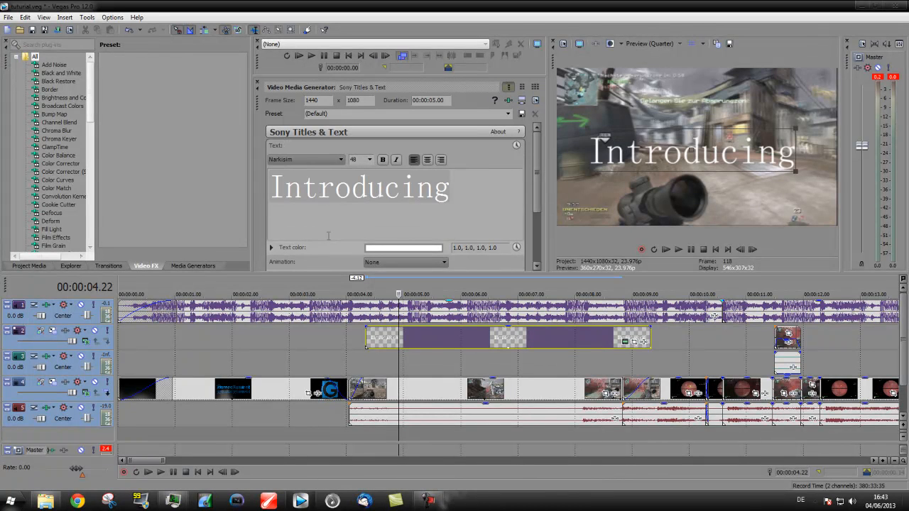
{"action": "key", "text": "Up"}
{"action": "key", "text": "Up"}
{"action": "key", "text": "Up"}
{"action": "key", "text": "Up"}
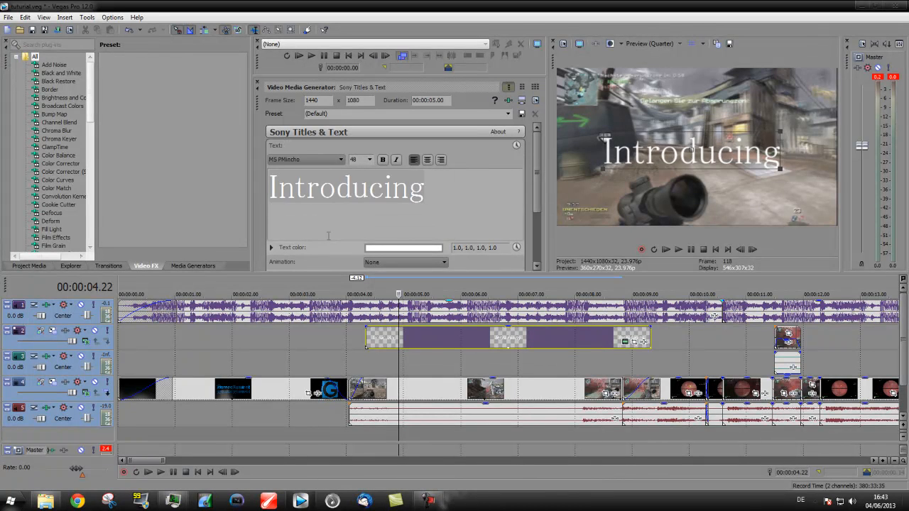
{"action": "key", "text": "Down"}
{"action": "key", "text": "Up"}
{"action": "key", "text": "Up"}
{"action": "key", "text": "Up"}
{"action": "key", "text": "Up"}
{"action": "key", "text": "Up"}
{"action": "key", "text": "Up"}
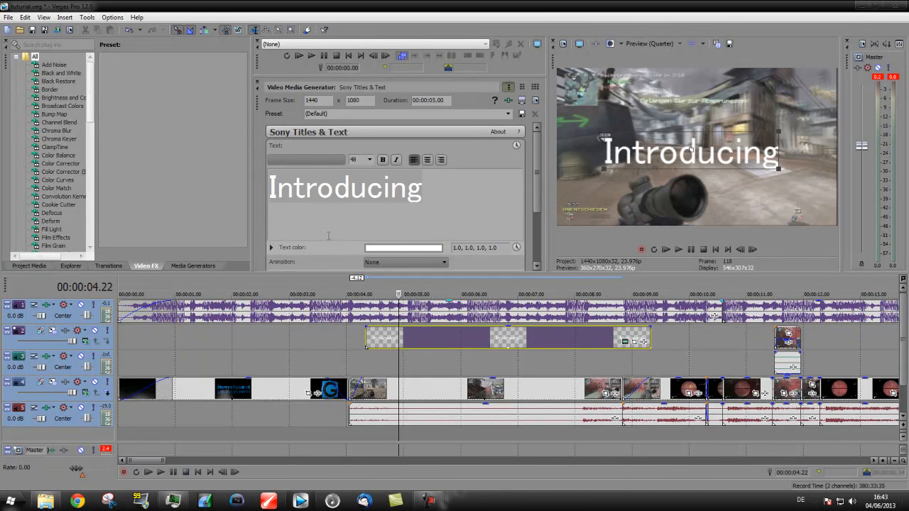
{"action": "key", "text": "Up"}
{"action": "key", "text": "Up"}
{"action": "key", "text": "Up"}
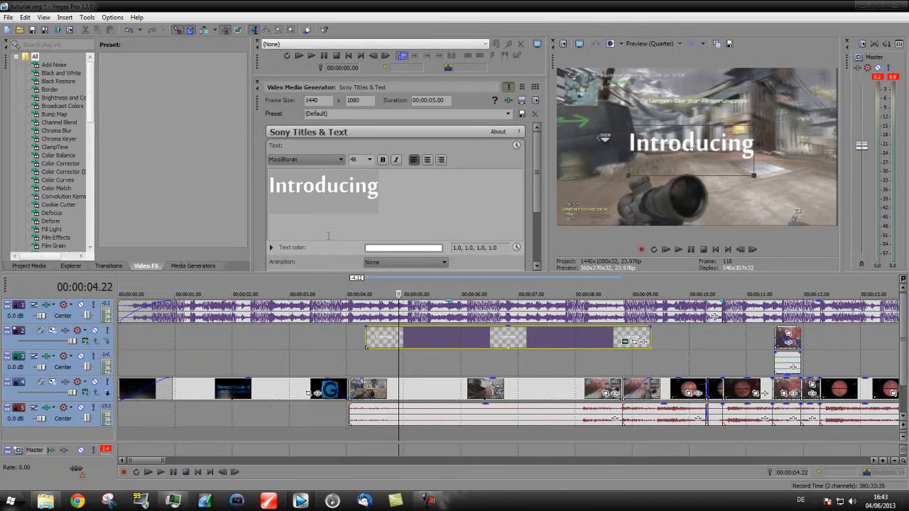
{"action": "key", "text": "Up"}
{"action": "key", "text": "Up"}
{"action": "key", "text": "Up"}
{"action": "key", "text": "Up"}
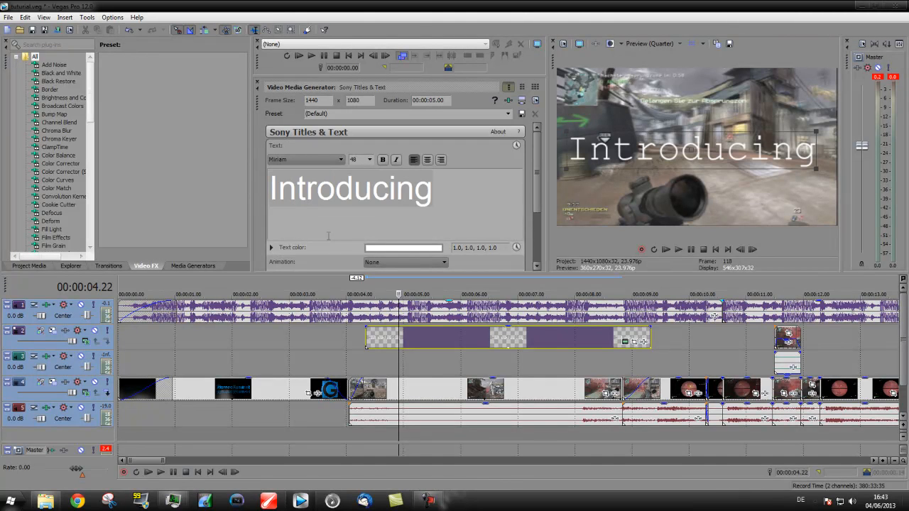
{"action": "key", "text": "Up"}
{"action": "key", "text": "Up"}
{"action": "key", "text": "Up"}
{"action": "key", "text": "Down"}
{"action": "key", "text": "Down"}
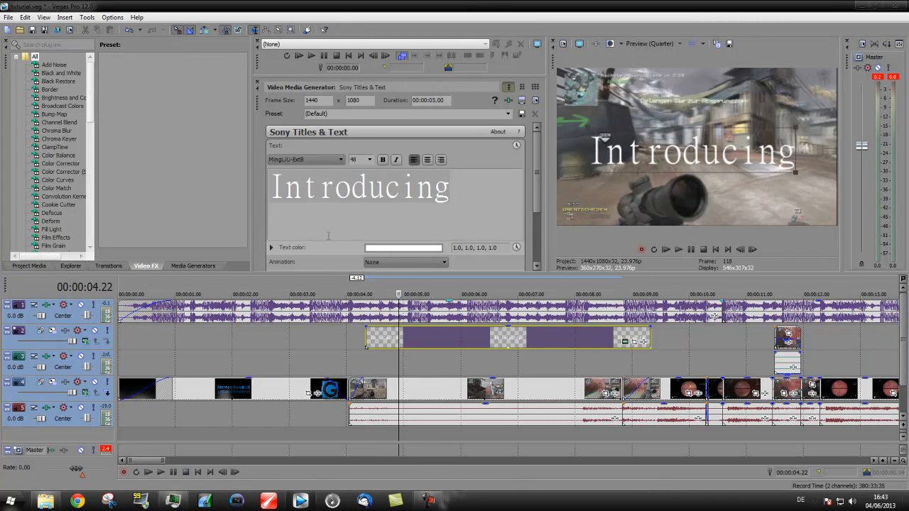
{"action": "key", "text": "Down"}
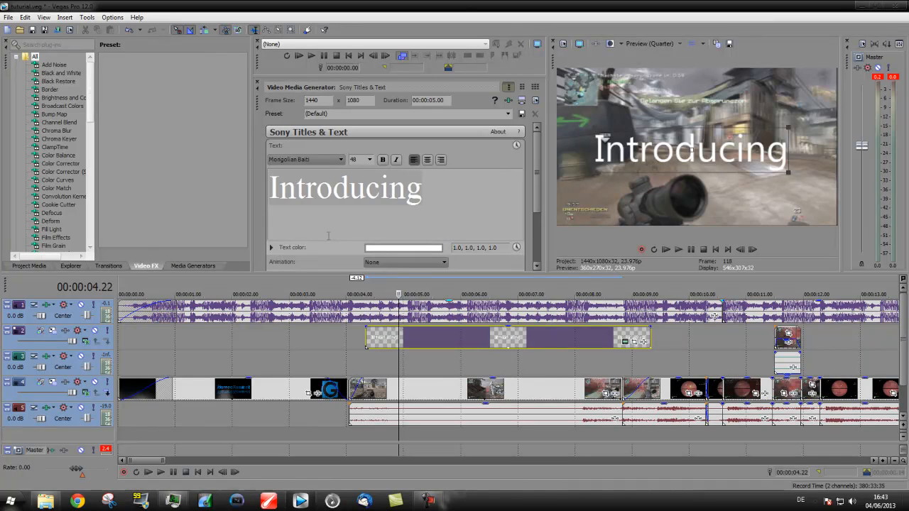
{"action": "key", "text": "Down"}
{"action": "key", "text": "Up"}
{"action": "key", "text": "Up"}
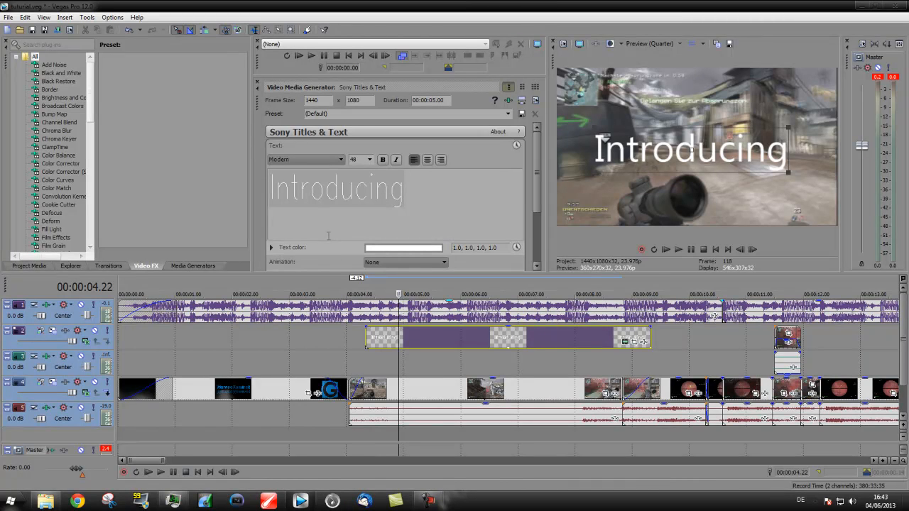
Select the whole "Introducing" text again and set its font to Microsoft Yi Baiti.
{"action": "left_click", "coordinate": [328, 235]}
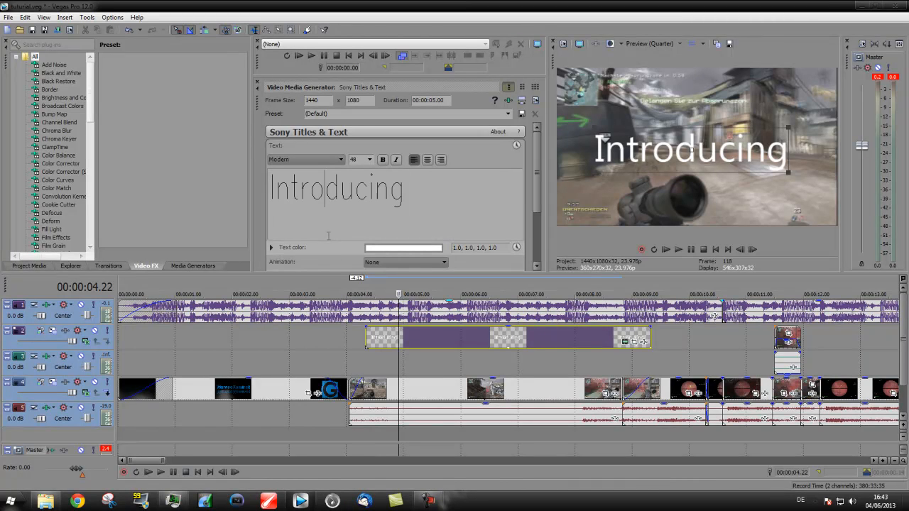
{"action": "left_click_drag", "start_coordinate": [419, 199], "coordinate": [244, 193]}
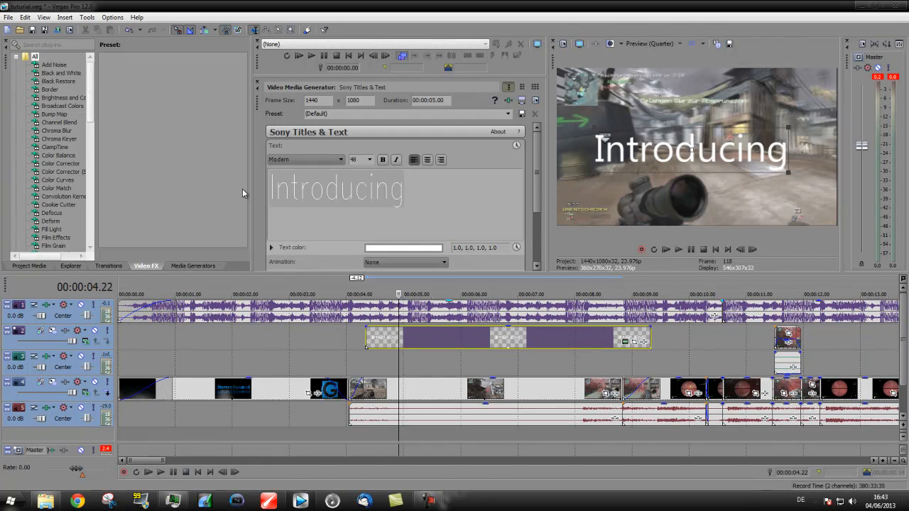
{"action": "double_click", "coordinate": [308, 163]}
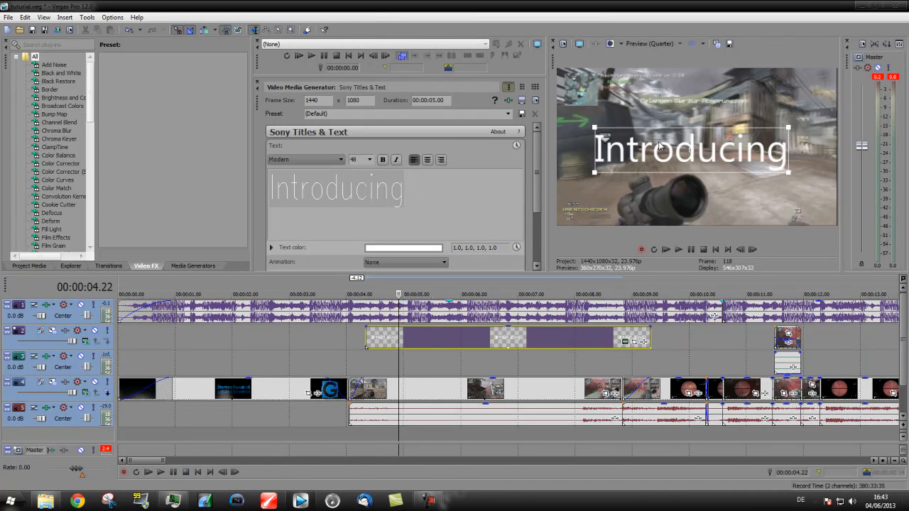
{"action": "left_click", "coordinate": [369, 186]}
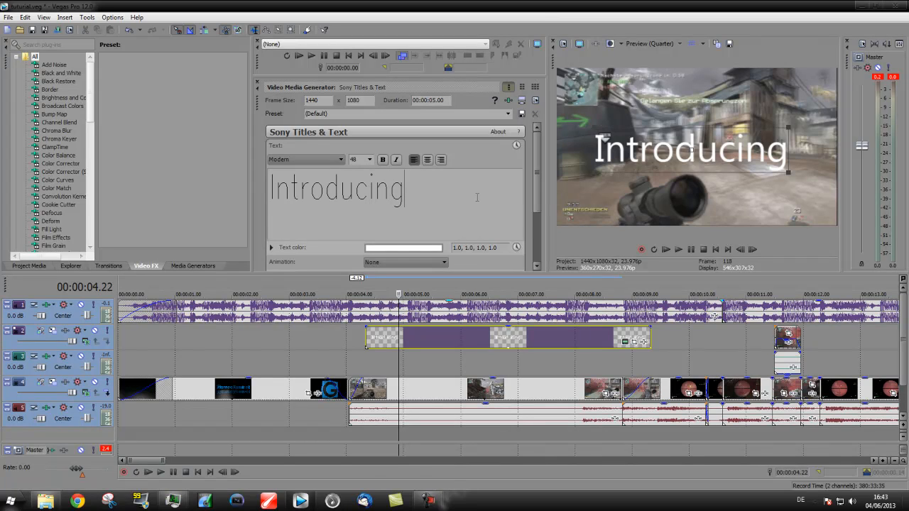
{"action": "double_click", "coordinate": [368, 186]}
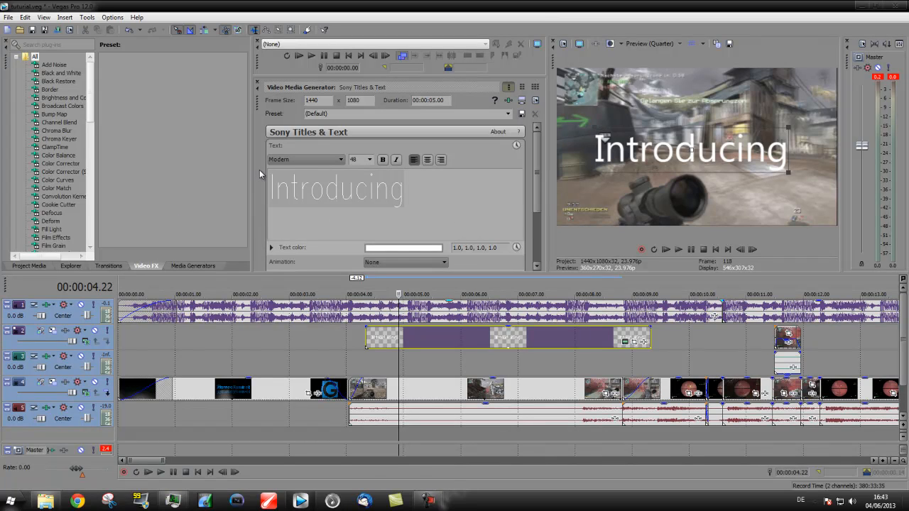
{"action": "left_click", "coordinate": [465, 201]}
{"action": "left_click_drag", "start_coordinate": [438, 194], "coordinate": [284, 198]}
{"action": "left_click", "coordinate": [330, 160]}
{"action": "scroll", "coordinate": [330, 161], "scroll_direction": "up", "scroll_amount": 1}
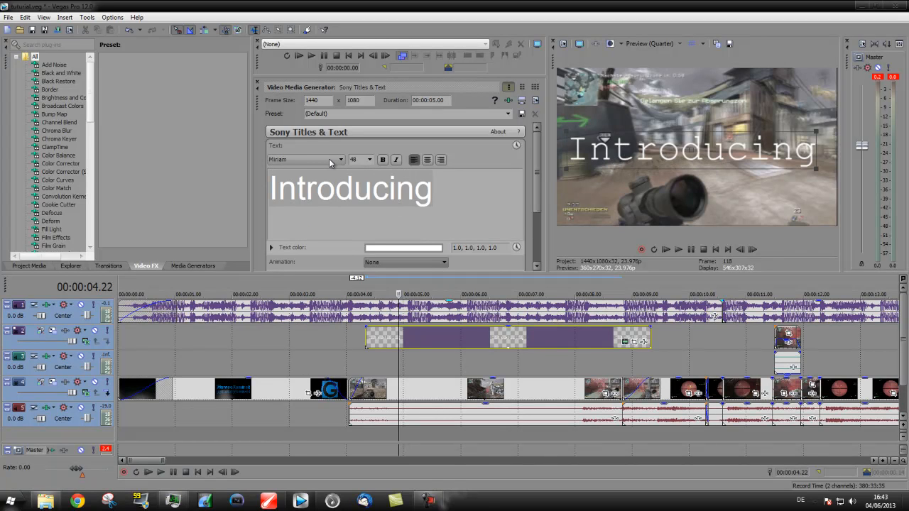
{"action": "scroll", "coordinate": [329, 162], "scroll_direction": "up", "scroll_amount": 1}
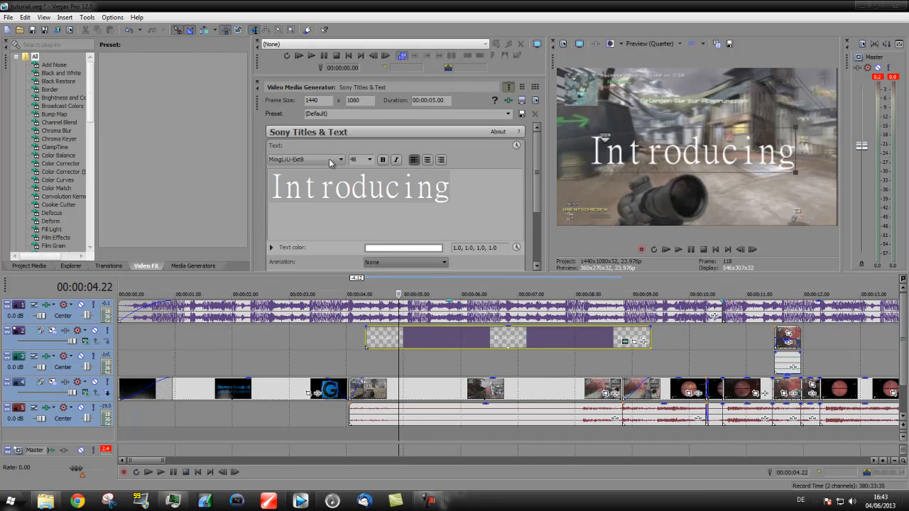
{"action": "scroll", "coordinate": [330, 162], "scroll_direction": "up", "scroll_amount": 2}
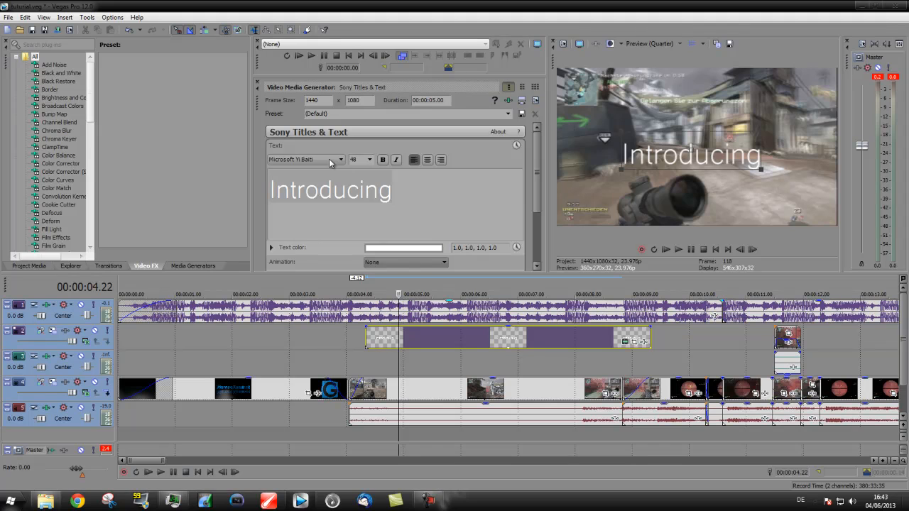
Make the "Introducing" text bold and centre-aligned, trying italics briefly and turning them off again.
{"action": "left_click", "coordinate": [382, 160]}
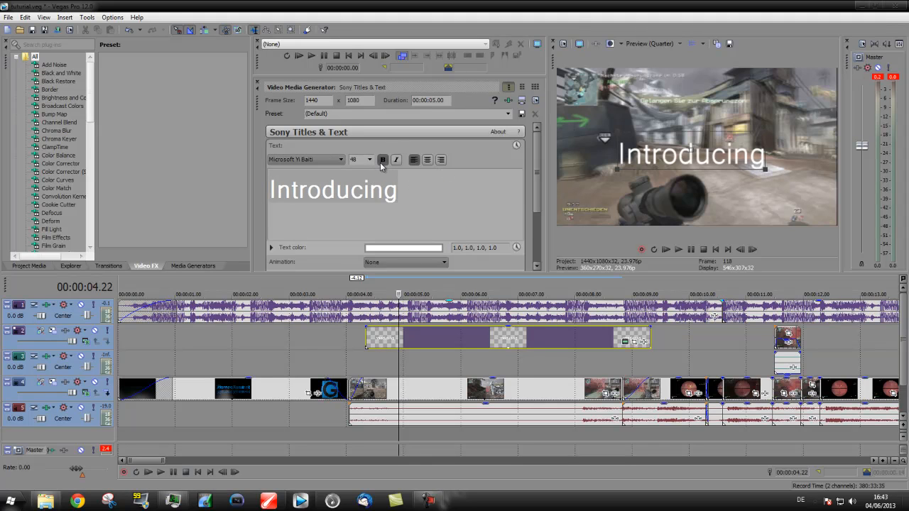
{"action": "left_click", "coordinate": [397, 161]}
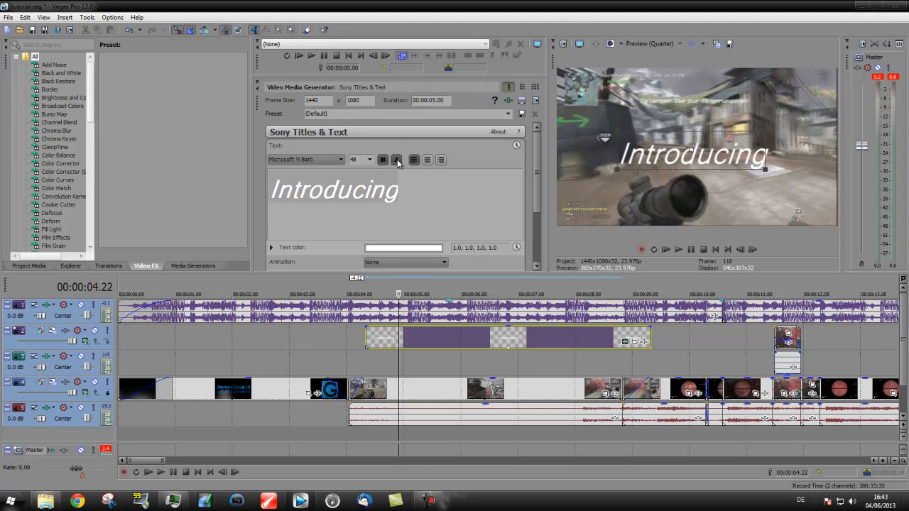
{"action": "left_click", "coordinate": [398, 162]}
{"action": "left_click", "coordinate": [425, 160]}
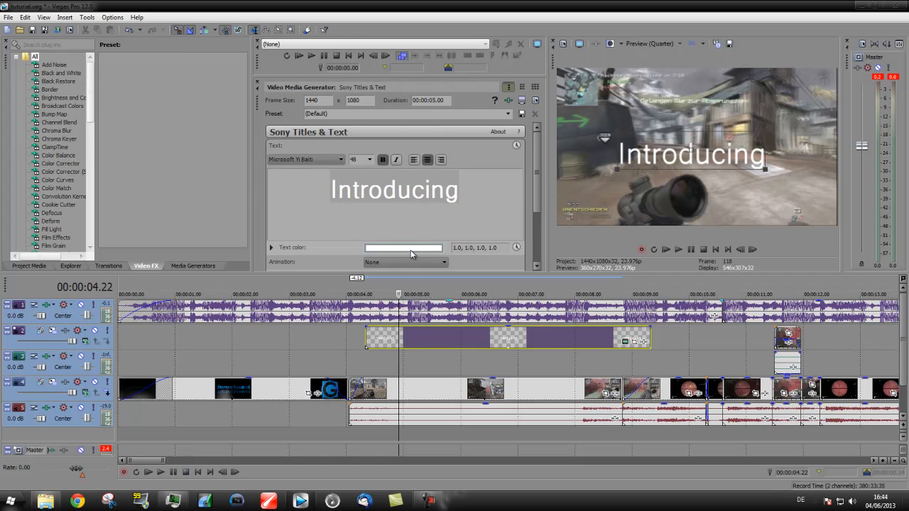
Enable the title's shadow and check the title over the gameplay, returning the playhead to 00:00:04.22.
{"action": "left_click_drag", "start_coordinate": [539, 168], "coordinate": [526, 225]}
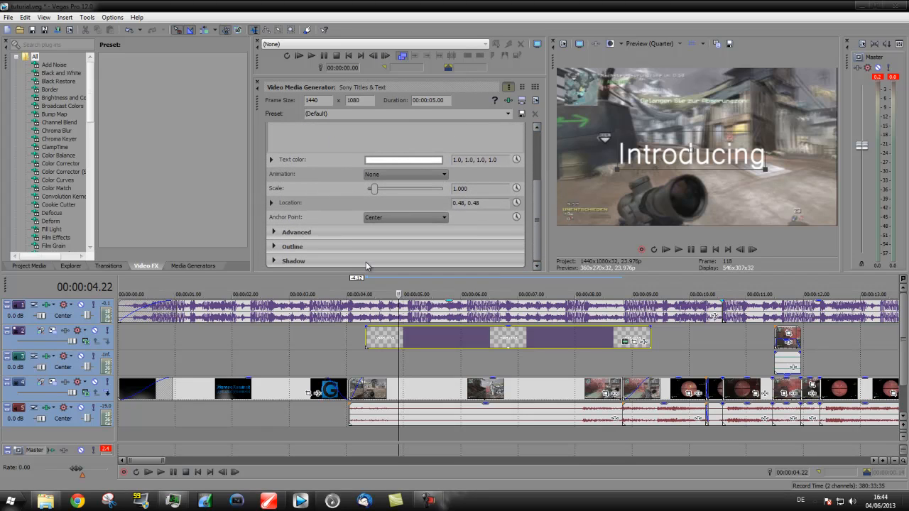
{"action": "left_click", "coordinate": [275, 261]}
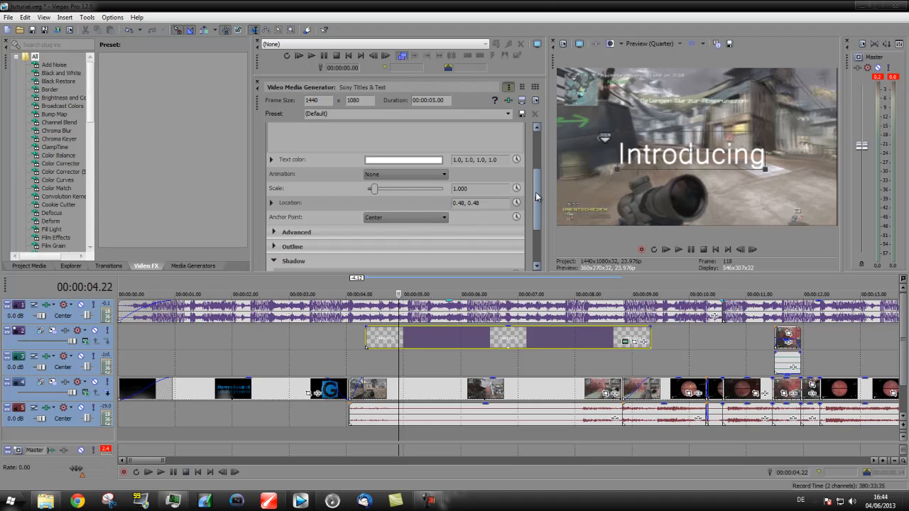
{"action": "left_click_drag", "start_coordinate": [537, 196], "coordinate": [534, 239]}
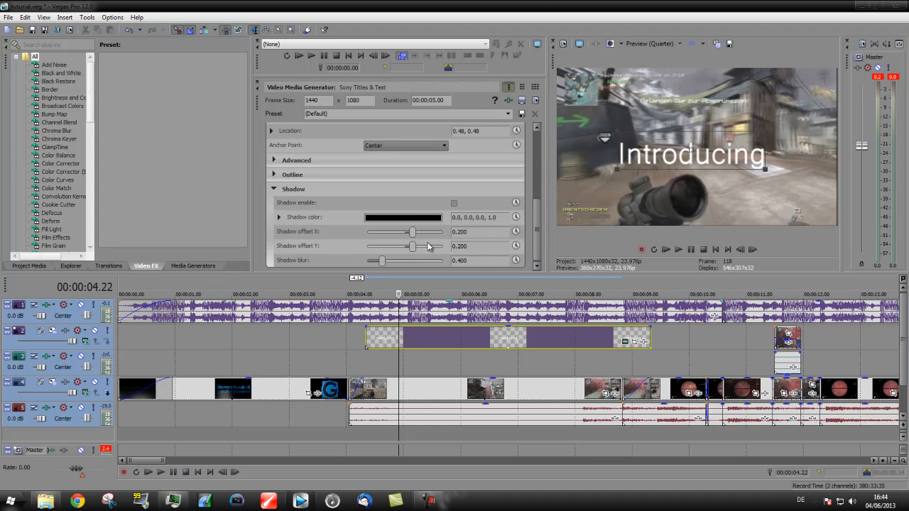
{"action": "left_click", "coordinate": [456, 204]}
{"action": "left_click", "coordinate": [423, 366]}
{"action": "left_click_drag", "start_coordinate": [422, 366], "coordinate": [399, 364]}
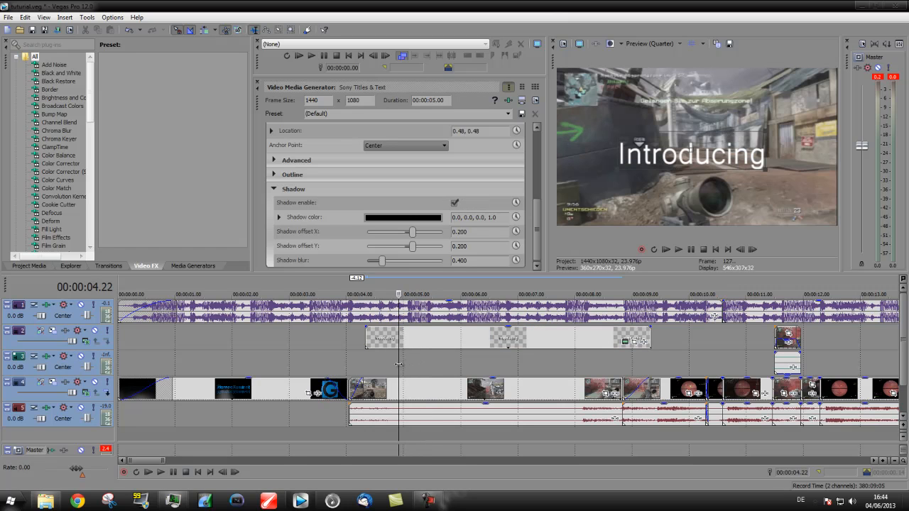
Turn off the title's shadow and dock the Video Media Generators window together with the Trimmer.
{"action": "left_click", "coordinate": [454, 202]}
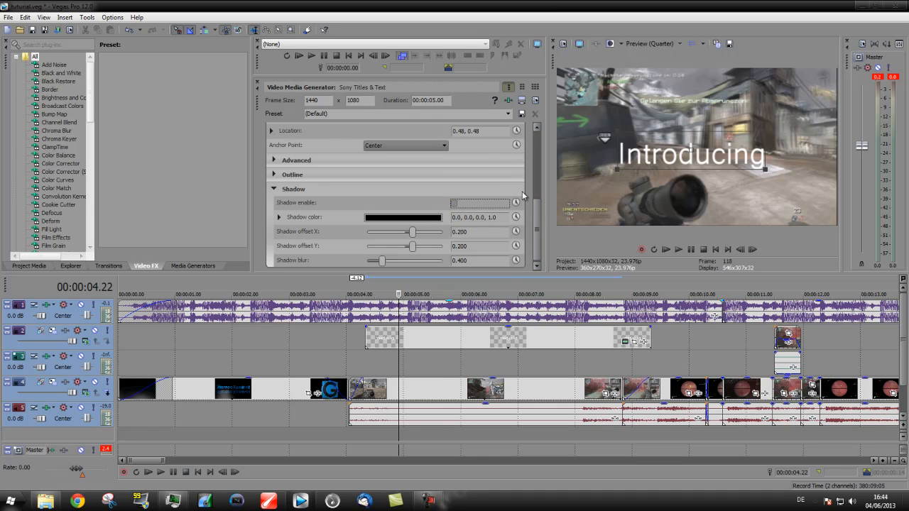
{"action": "left_click_drag", "start_coordinate": [258, 104], "coordinate": [288, 65]}
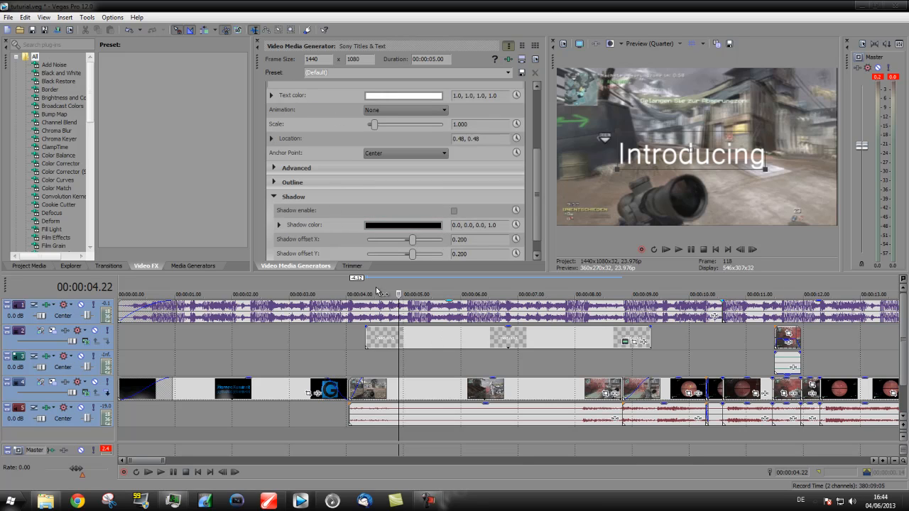
{"action": "left_click", "coordinate": [353, 266]}
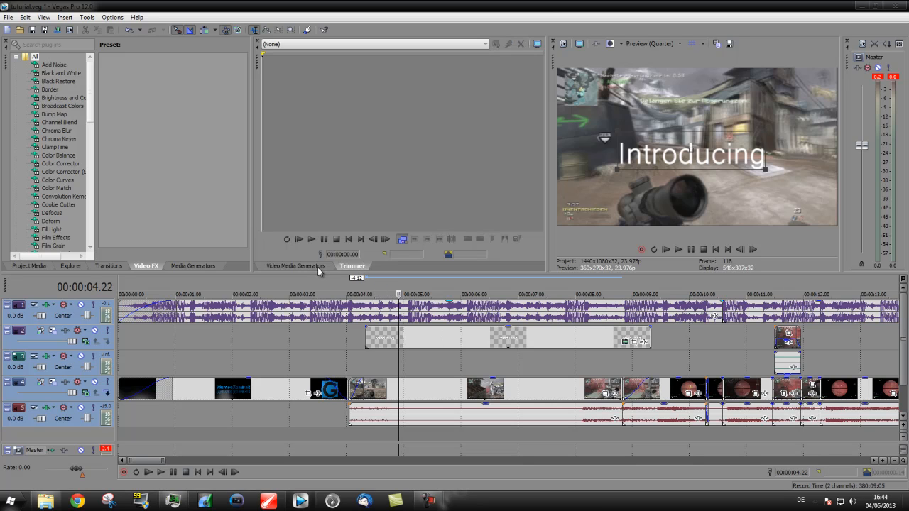
{"action": "left_click", "coordinate": [318, 267]}
{"action": "left_click", "coordinate": [179, 267]}
{"action": "left_click", "coordinate": [106, 267]}
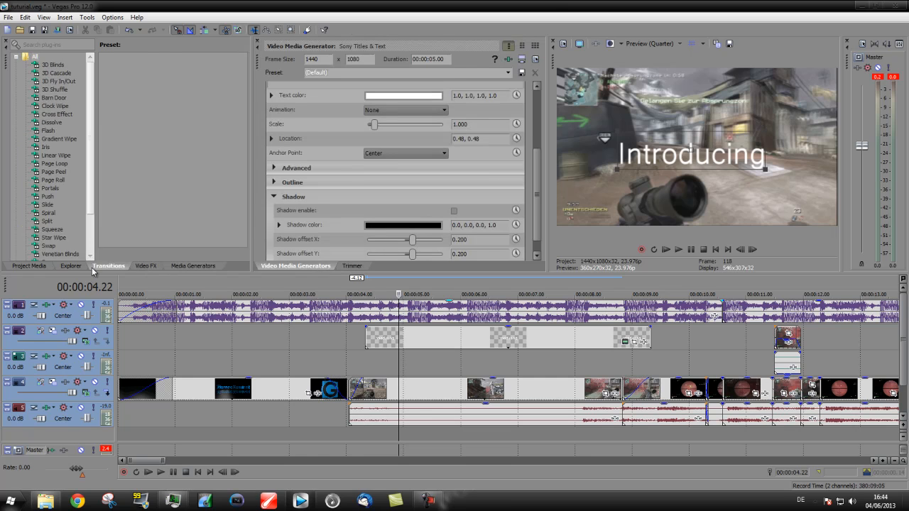
{"action": "left_click", "coordinate": [39, 267]}
{"action": "left_click", "coordinate": [73, 266]}
{"action": "left_click", "coordinate": [146, 267]}
{"action": "left_click", "coordinate": [194, 266]}
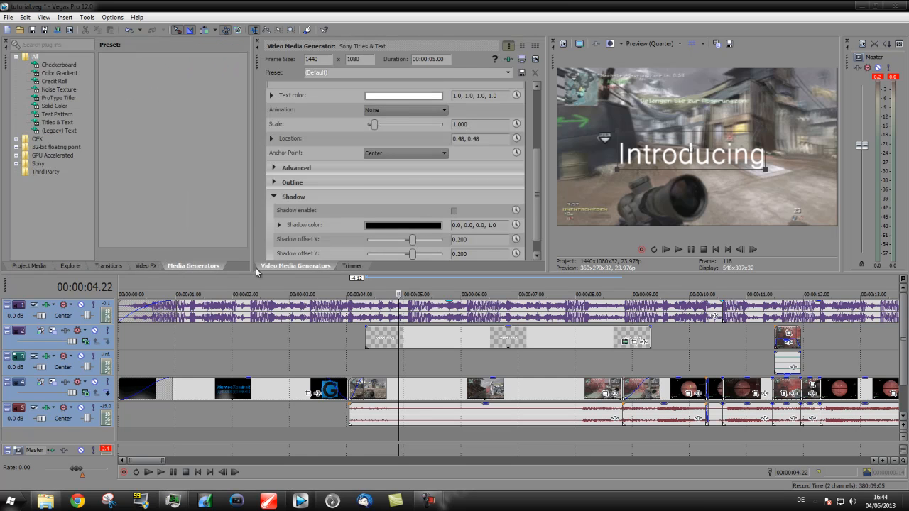
{"action": "left_click", "coordinate": [145, 267]}
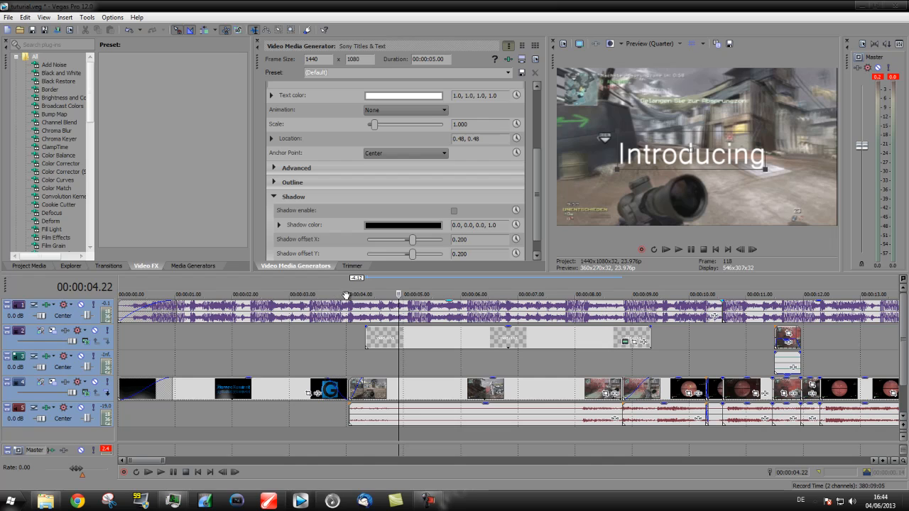
{"action": "left_click", "coordinate": [194, 266]}
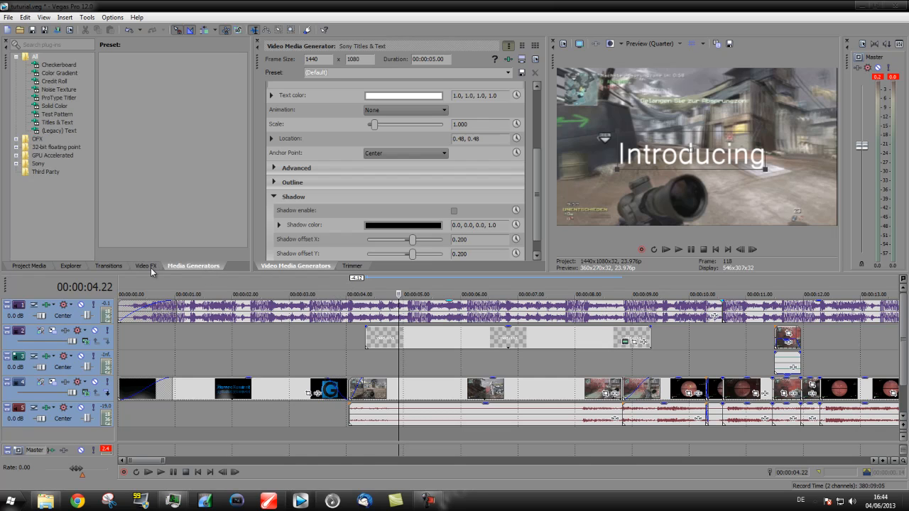
Lengthen the opening gameplay clip's fade-in and move the "Introducing" title to start where that fade ends, checking it in playback.
{"action": "left_click", "coordinate": [400, 336]}
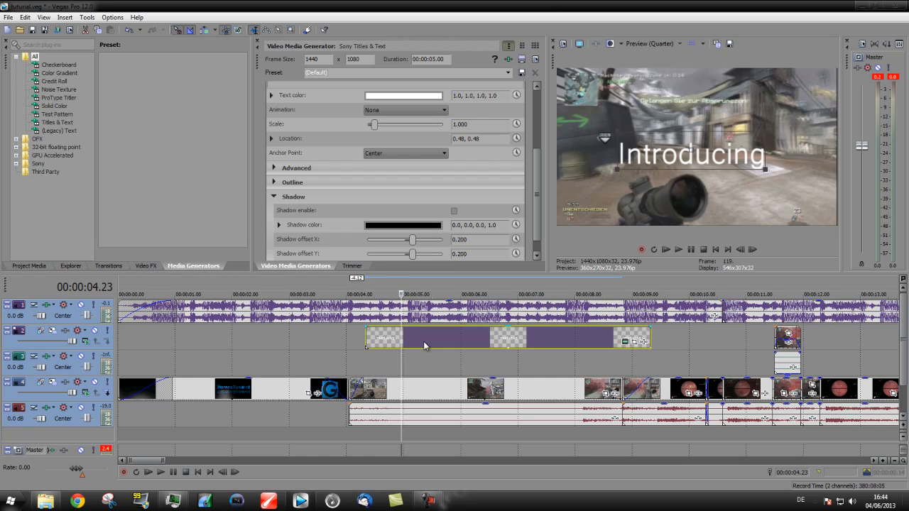
{"action": "left_click", "coordinate": [338, 354]}
{"action": "key", "text": "space"}
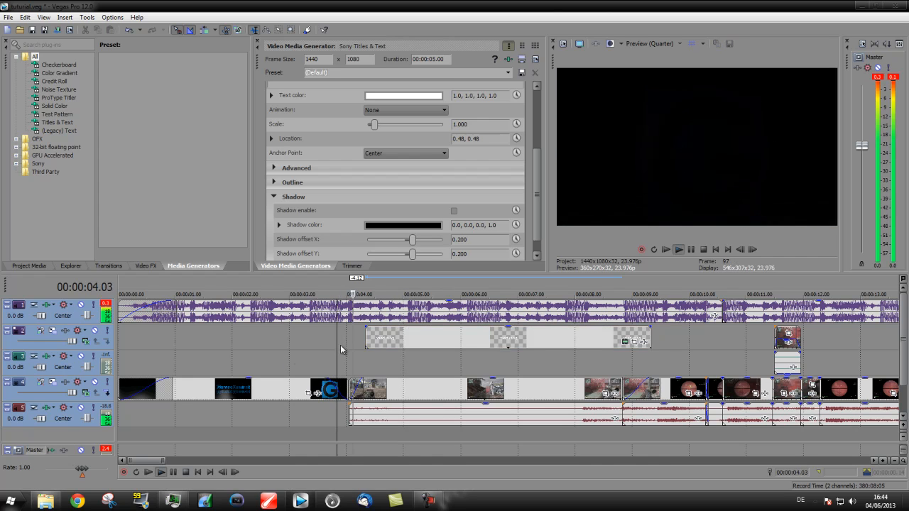
{"action": "key", "text": "space"}
{"action": "left_click_drag", "start_coordinate": [387, 342], "coordinate": [366, 345]}
{"action": "left_click_drag", "start_coordinate": [361, 381], "coordinate": [390, 378]}
{"action": "left_click_drag", "start_coordinate": [418, 345], "coordinate": [467, 345]}
{"action": "key", "text": "space"}
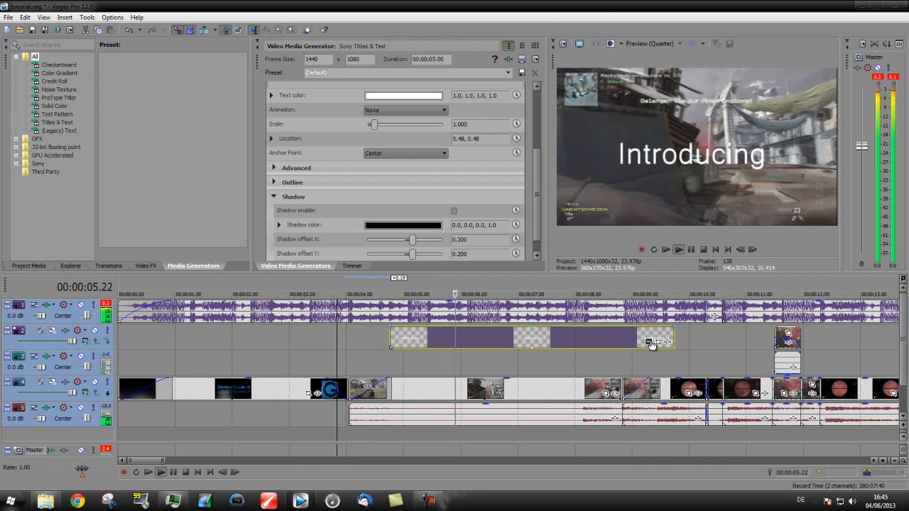
{"action": "key", "text": "space"}
Shorten the "Introducing" title by trimming its end back to just past the seven-second mark.
{"action": "left_click_drag", "start_coordinate": [672, 333], "coordinate": [529, 341]}
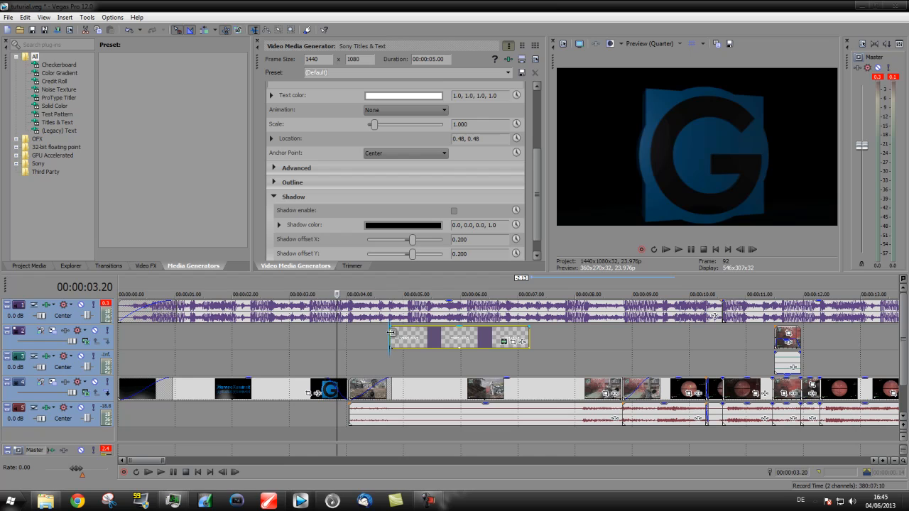
{"action": "left_click_drag", "start_coordinate": [391, 335], "coordinate": [396, 334]}
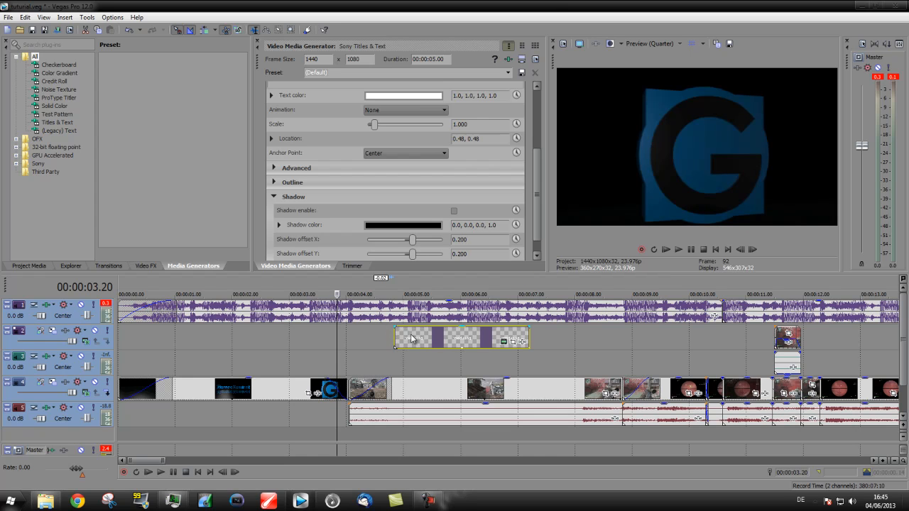
{"action": "left_click", "coordinate": [410, 338]}
Give the "Introducing" title a short fade-in and a fade-out of about 9 frames, and play the result.
{"action": "left_click_drag", "start_coordinate": [395, 331], "coordinate": [409, 326]}
{"action": "left_click_drag", "start_coordinate": [530, 324], "coordinate": [501, 326]}
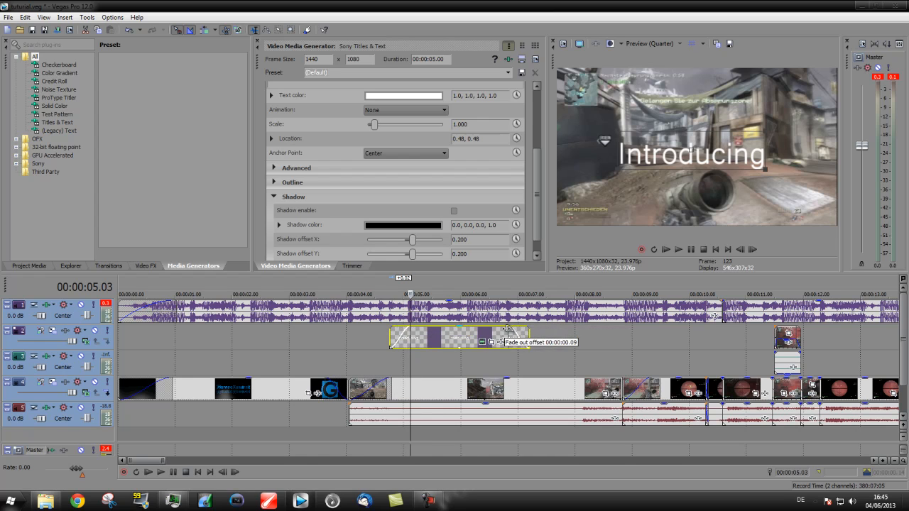
{"action": "key", "text": "space"}
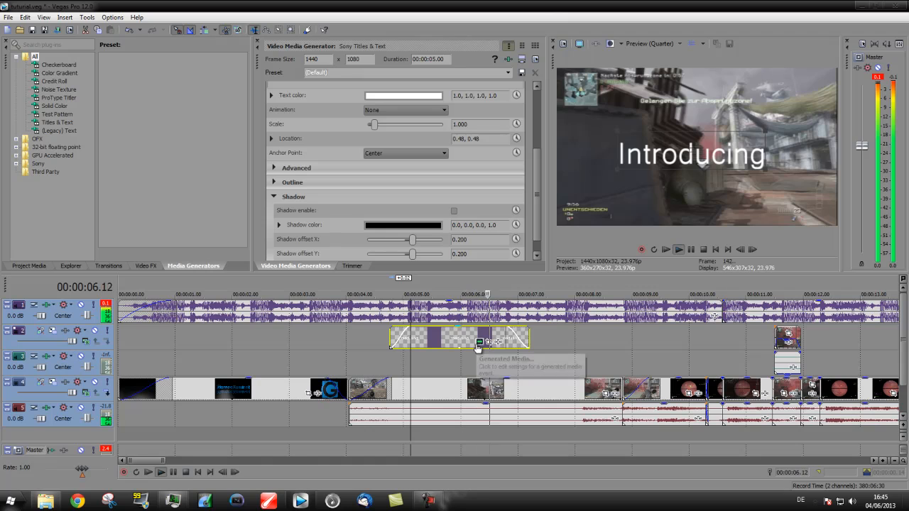
{"action": "key", "text": "space"}
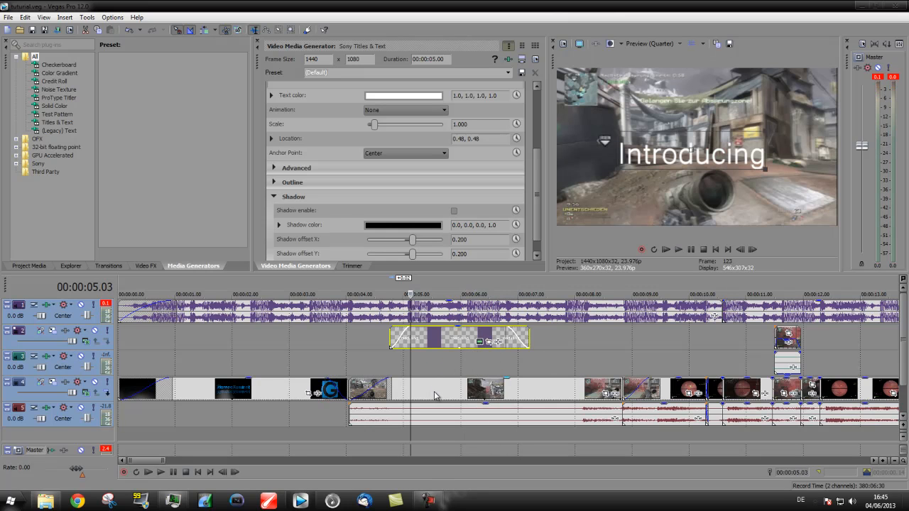
Open the title's Event Pan/Crop with the playhead at 00:00:05.13, and move and shrink its window clear of the preview.
{"action": "left_click", "coordinate": [424, 371]}
{"action": "left_click", "coordinate": [398, 368]}
{"action": "left_click", "coordinate": [435, 348]}
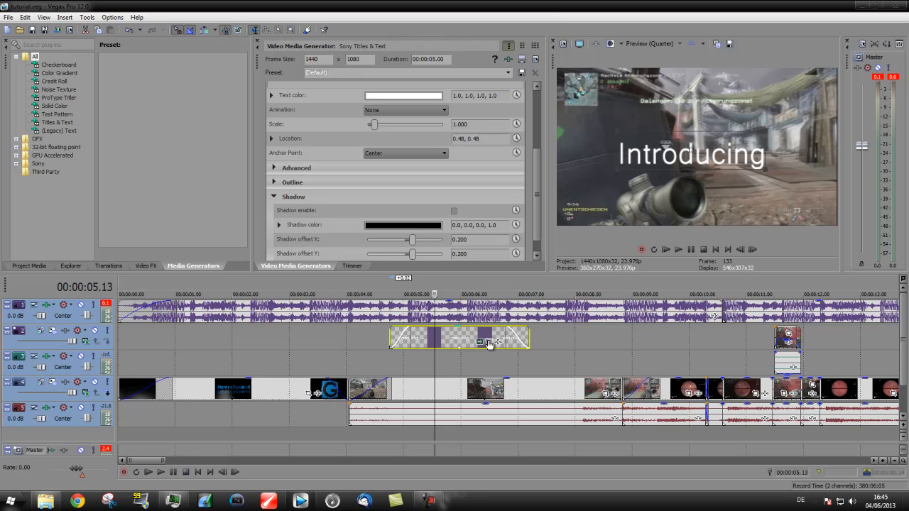
{"action": "left_click", "coordinate": [488, 343]}
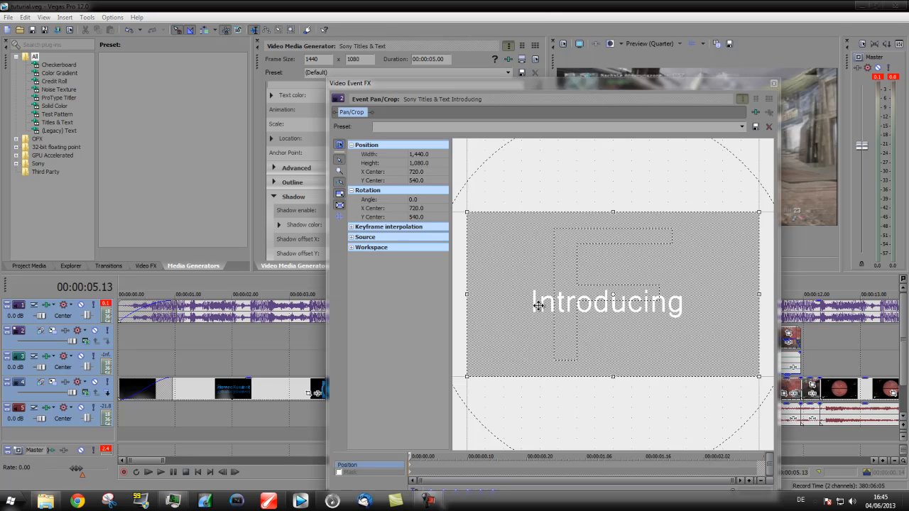
{"action": "left_click_drag", "start_coordinate": [572, 81], "coordinate": [256, 16]}
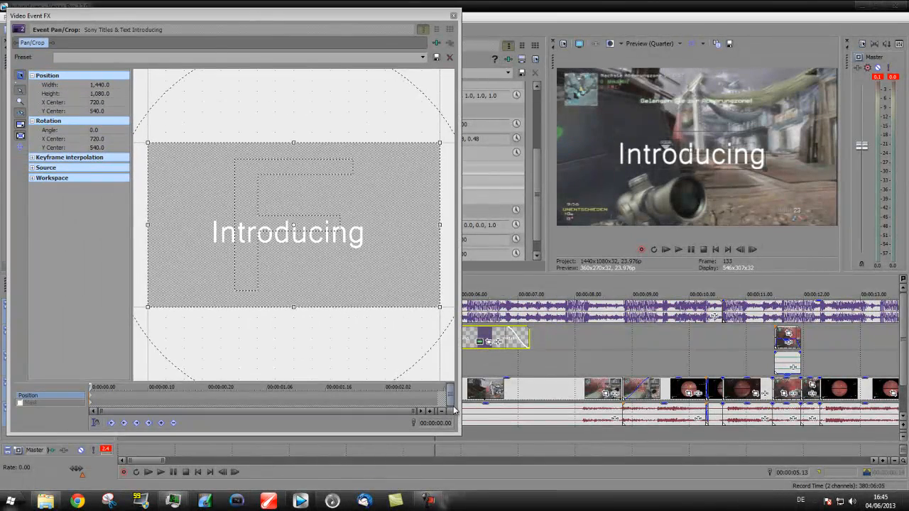
{"action": "left_click_drag", "start_coordinate": [462, 435], "coordinate": [353, 309]}
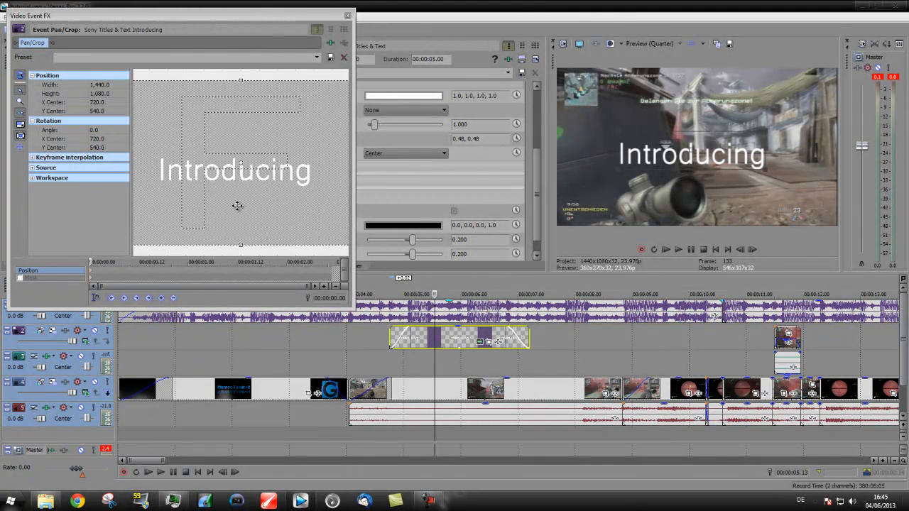
{"action": "scroll", "coordinate": [246, 209], "scroll_direction": "down", "scroll_amount": 3}
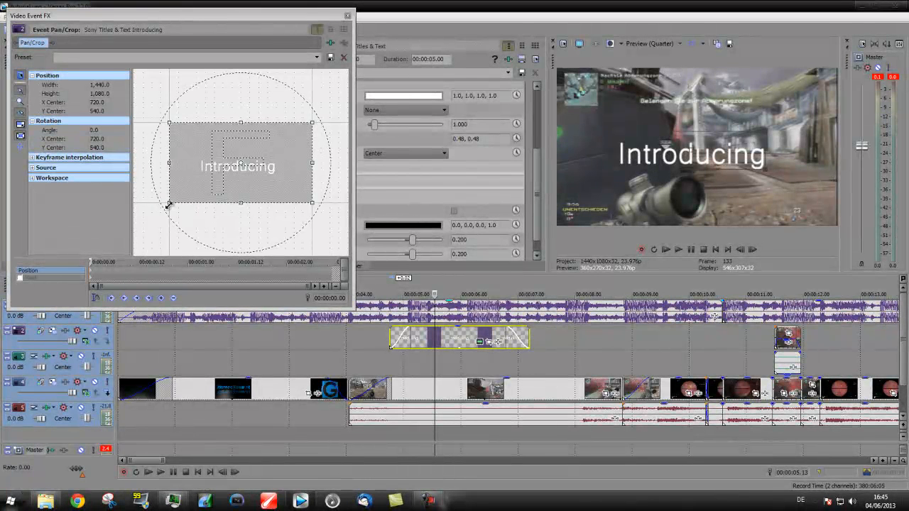
Enlarge the title's crop frame to 2,520 by 1,890 and shift its centre to X 360, Y 337.5.
{"action": "left_click_drag", "start_coordinate": [170, 203], "coordinate": [139, 238]}
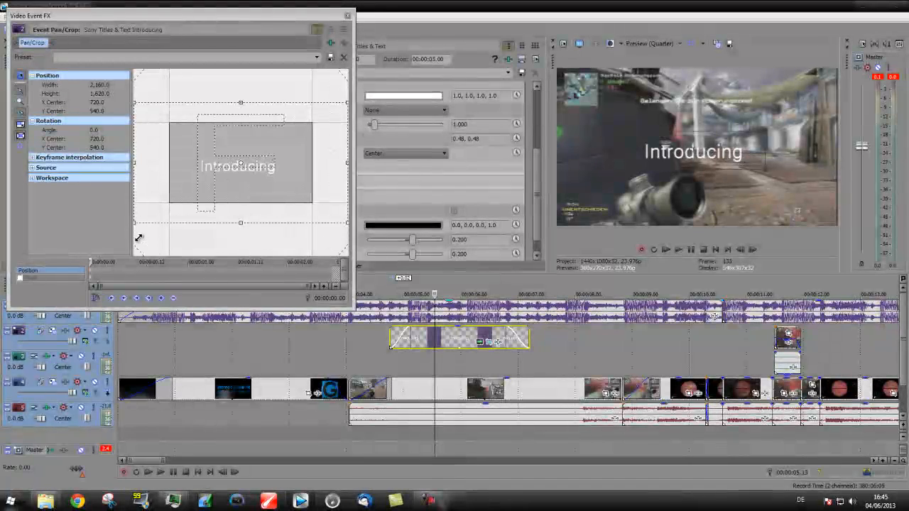
{"action": "scroll", "coordinate": [273, 114], "scroll_direction": "down", "scroll_amount": 3}
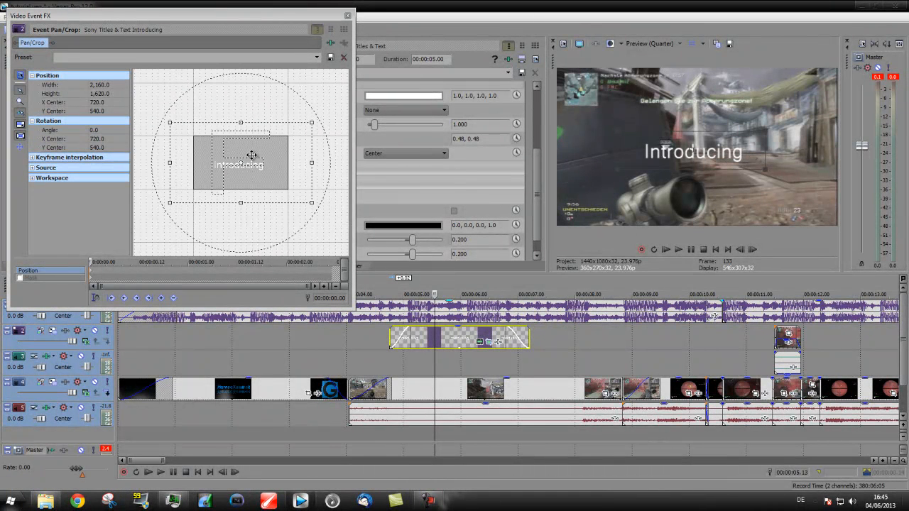
{"action": "left_click_drag", "start_coordinate": [164, 208], "coordinate": [156, 216]}
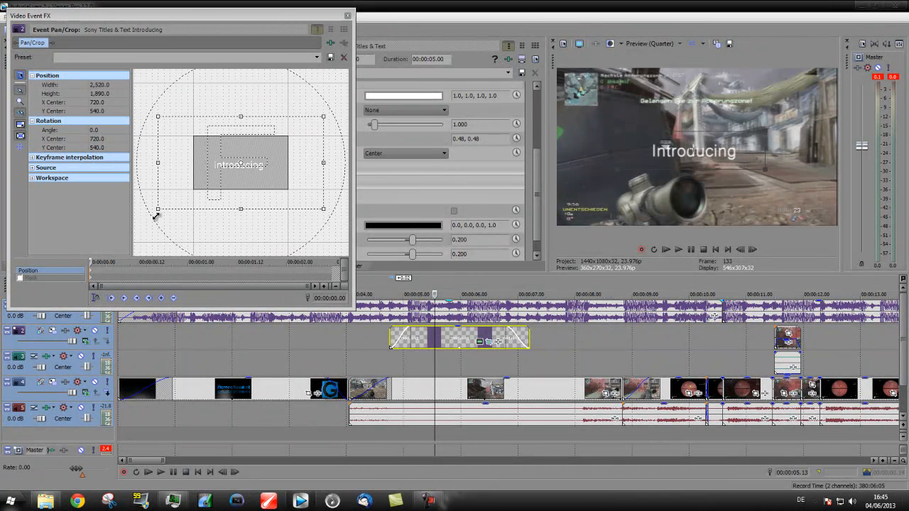
{"action": "left_click_drag", "start_coordinate": [224, 170], "coordinate": [201, 162]}
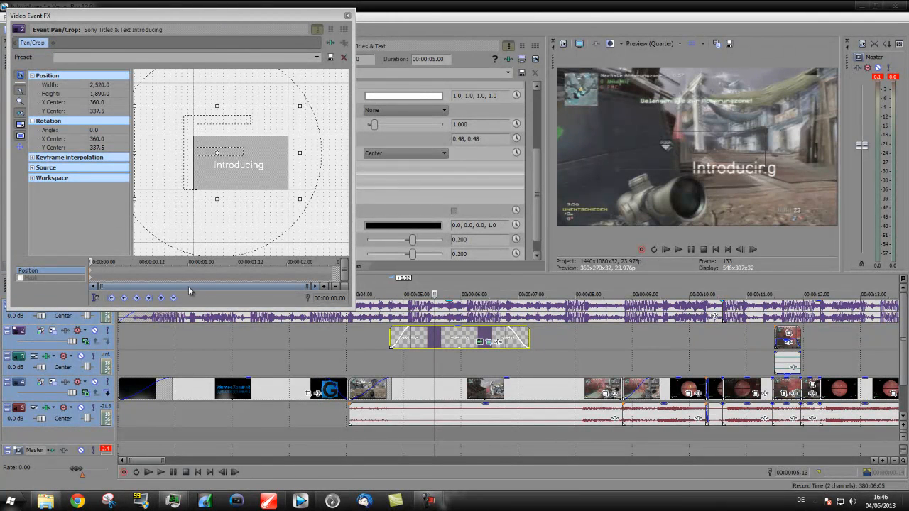
Animate the title sideways by setting the crop centre to X -90 at 00:00:02.11 in Pan/Crop, and play the movement.
{"action": "left_click_drag", "start_coordinate": [92, 261], "coordinate": [338, 264]}
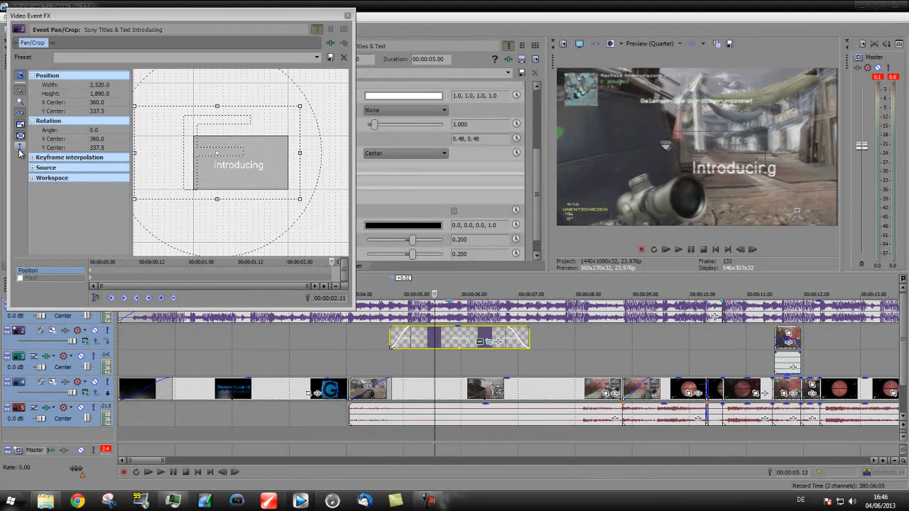
{"action": "left_click_drag", "start_coordinate": [247, 147], "coordinate": [219, 145]}
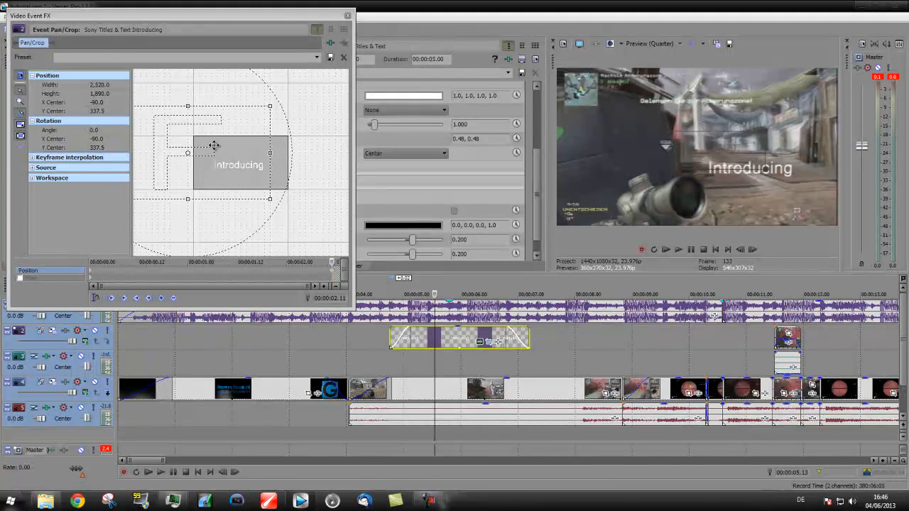
{"action": "left_click", "coordinate": [374, 354]}
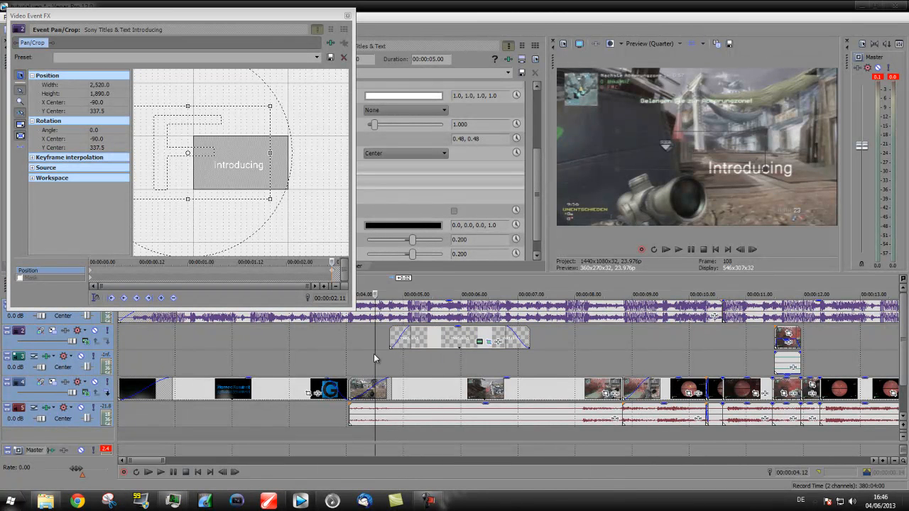
{"action": "key", "text": "space"}
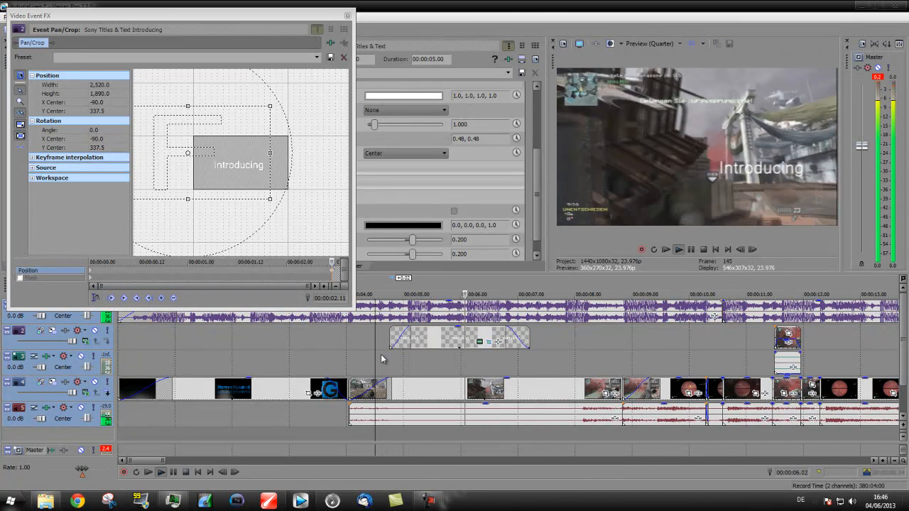
{"action": "key", "text": "space"}
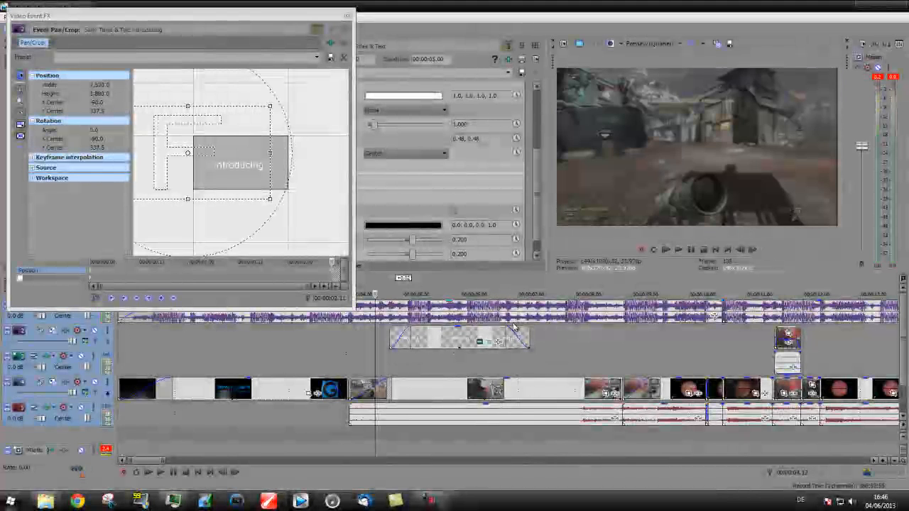
Lengthen the title's fade-out and paste a copy of the title starting at about 00:00:05.02.
{"action": "left_click_drag", "start_coordinate": [507, 330], "coordinate": [489, 330]}
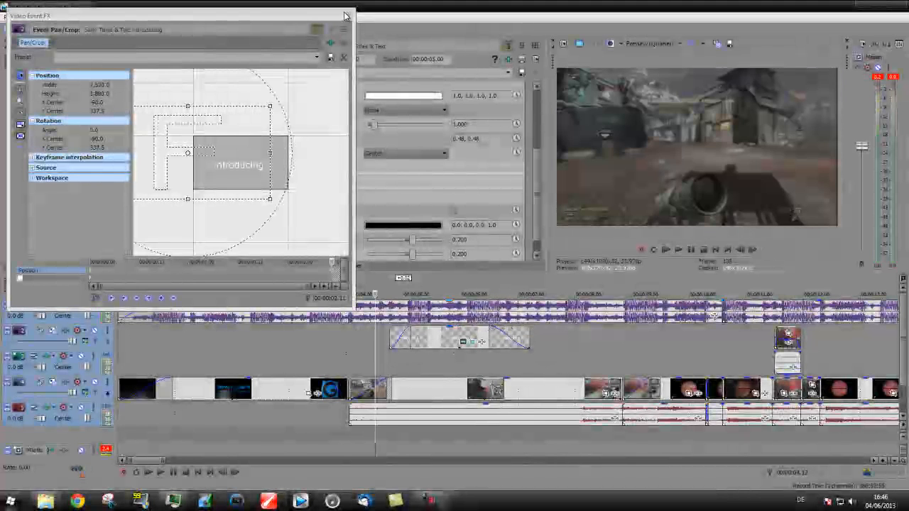
{"action": "left_click", "coordinate": [428, 337]}
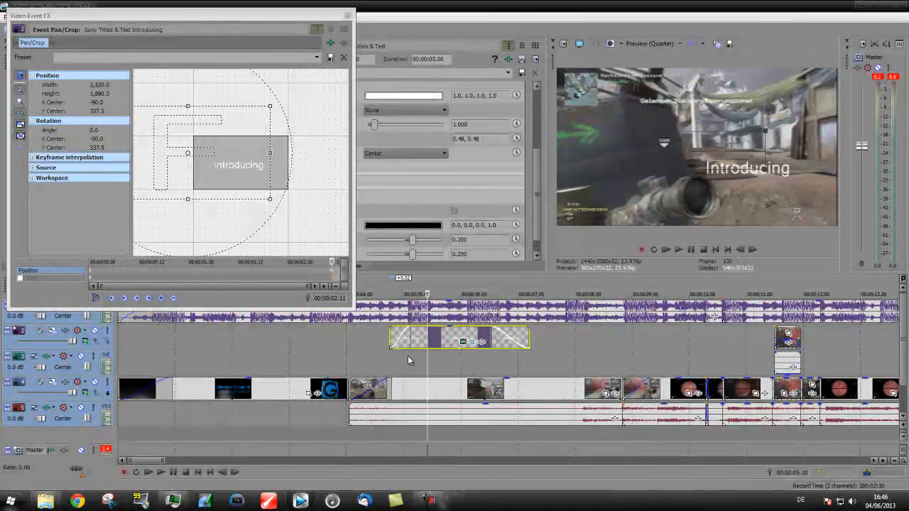
{"action": "left_click", "coordinate": [409, 360]}
{"action": "key", "text": "ctrl+v"}
{"action": "left_click", "coordinate": [520, 216]}
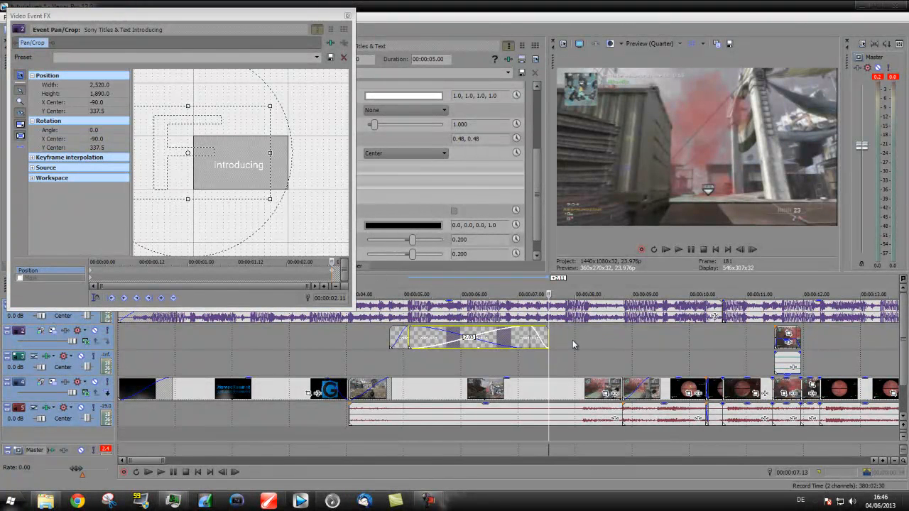
Add a video track above the title track and move the pasted title copy onto it.
{"action": "right_click", "coordinate": [572, 341]}
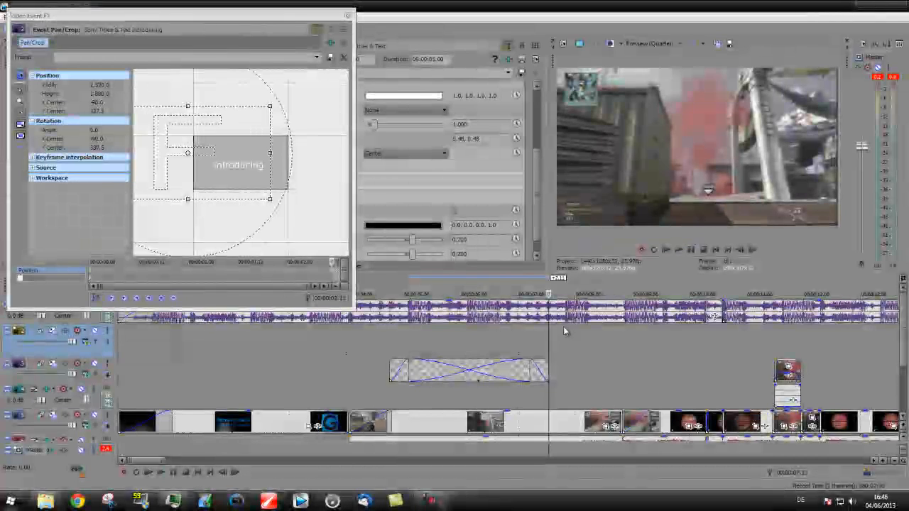
{"action": "left_click_drag", "start_coordinate": [542, 366], "coordinate": [549, 343]}
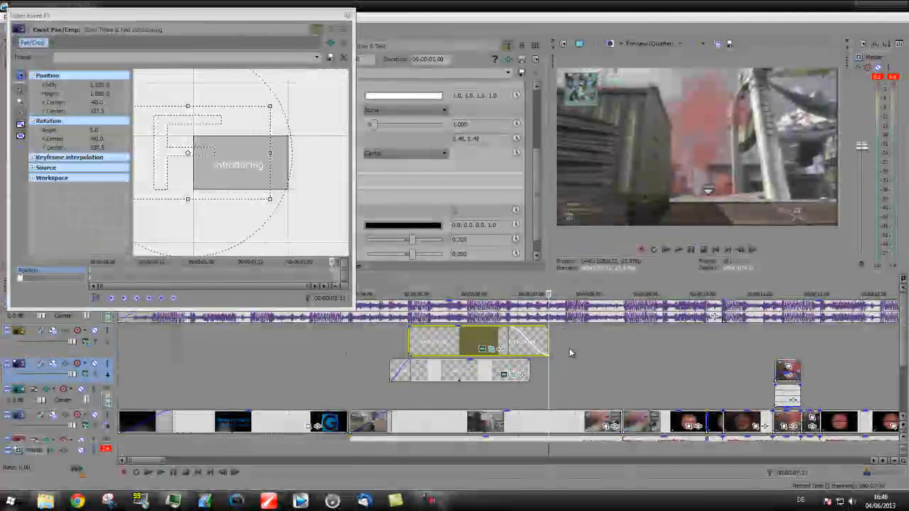
{"action": "left_click", "coordinate": [591, 353]}
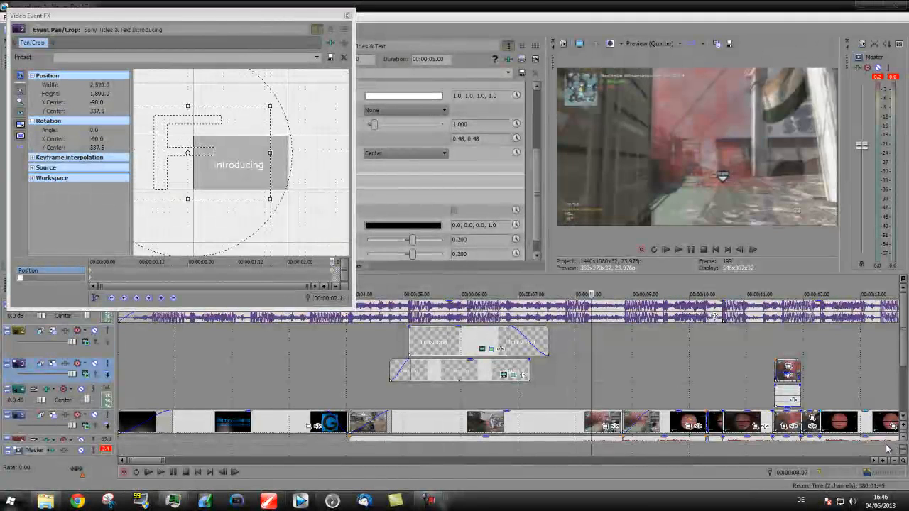
Shift the title copy to start at about 00:00:05.03 and reduce the timeline track heights.
{"action": "left_click_drag", "start_coordinate": [467, 343], "coordinate": [457, 342]}
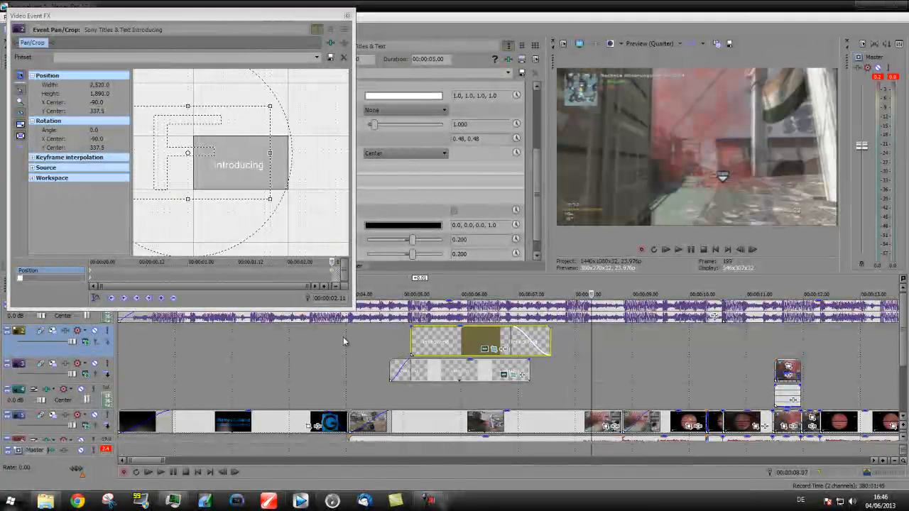
{"action": "left_click_drag", "start_coordinate": [76, 325], "coordinate": [106, 353]}
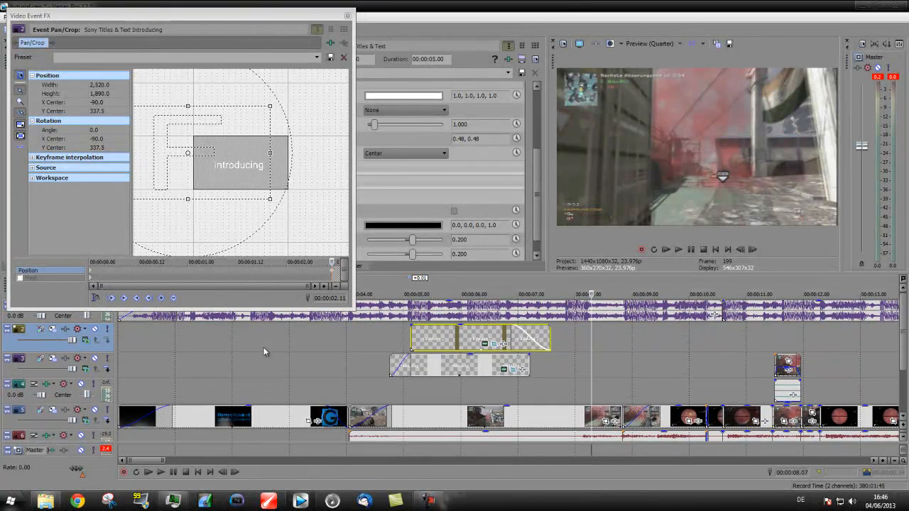
{"action": "scroll", "coordinate": [254, 355], "scroll_direction": "down", "scroll_amount": 2}
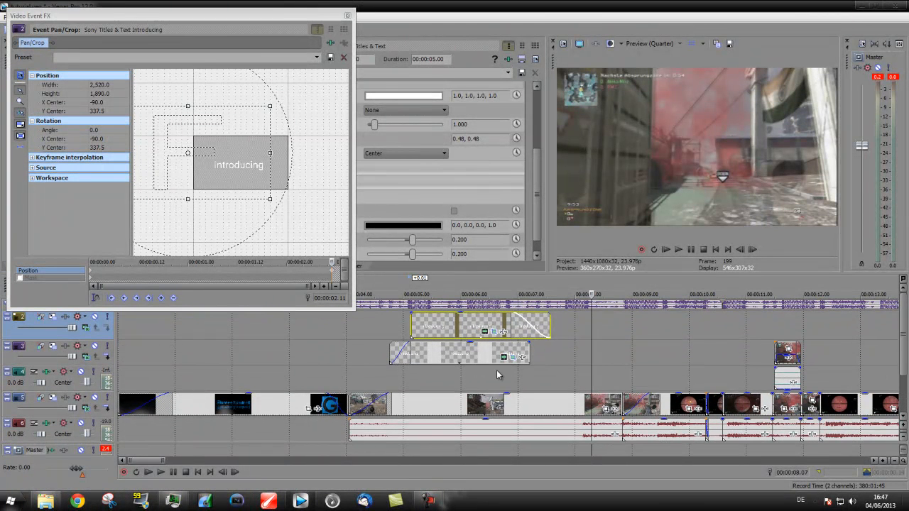
Select the title copy on the upper track and change its text to "GXRWes".
{"action": "left_click", "coordinate": [498, 375]}
{"action": "left_click", "coordinate": [455, 371]}
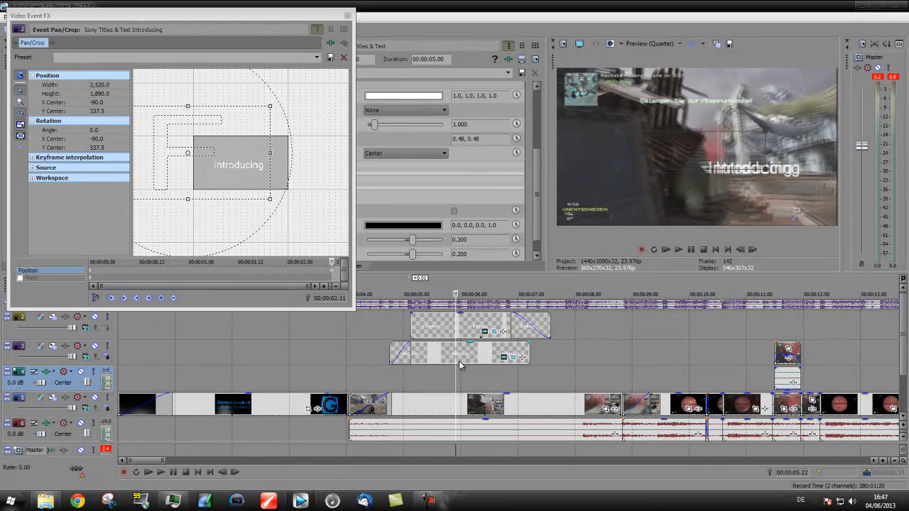
{"action": "left_click", "coordinate": [471, 326]}
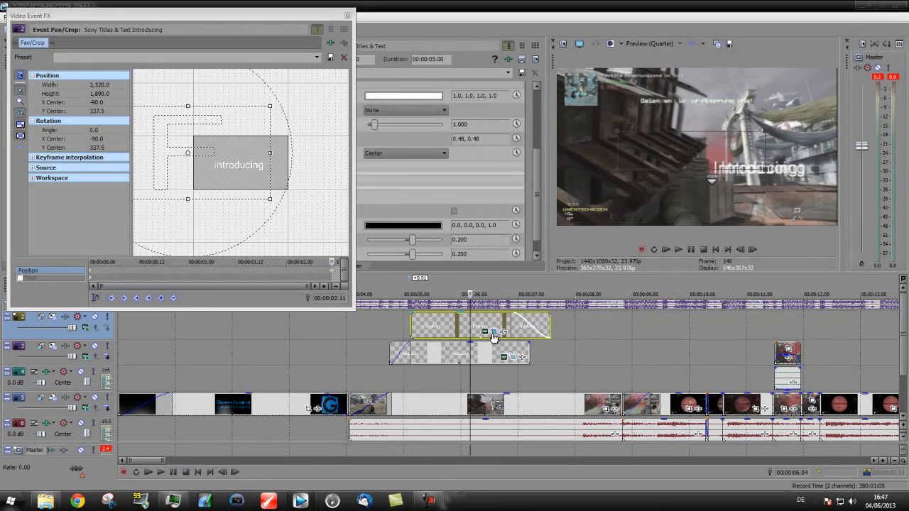
{"action": "left_click", "coordinate": [495, 333]}
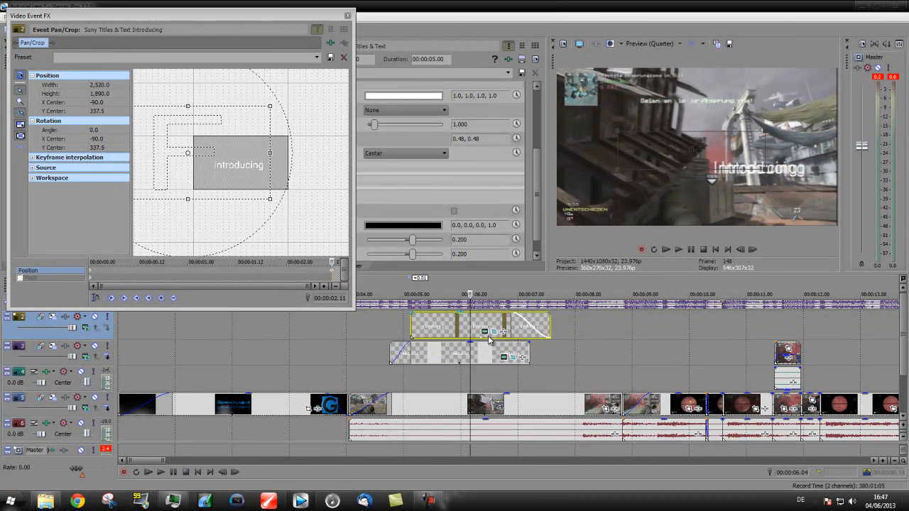
{"action": "scroll", "coordinate": [536, 173], "scroll_direction": "up", "scroll_amount": 5}
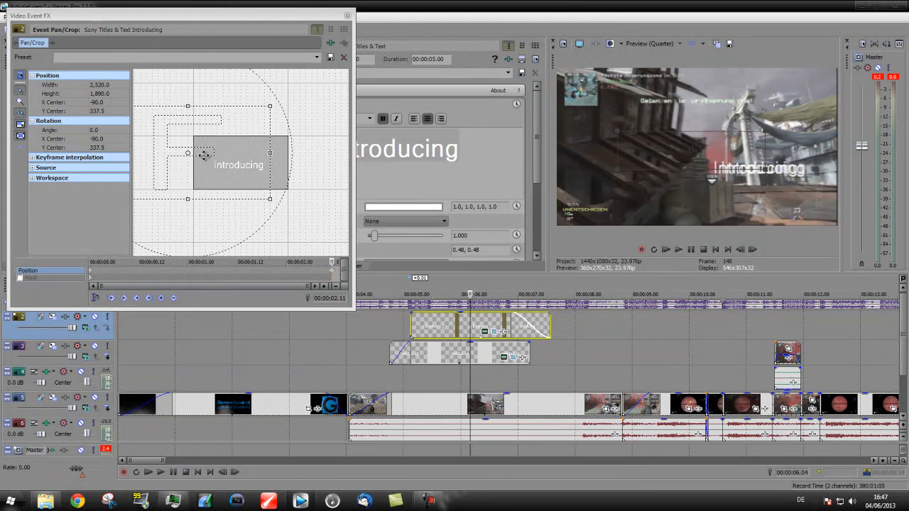
{"action": "type", "text": "GXRWes"}
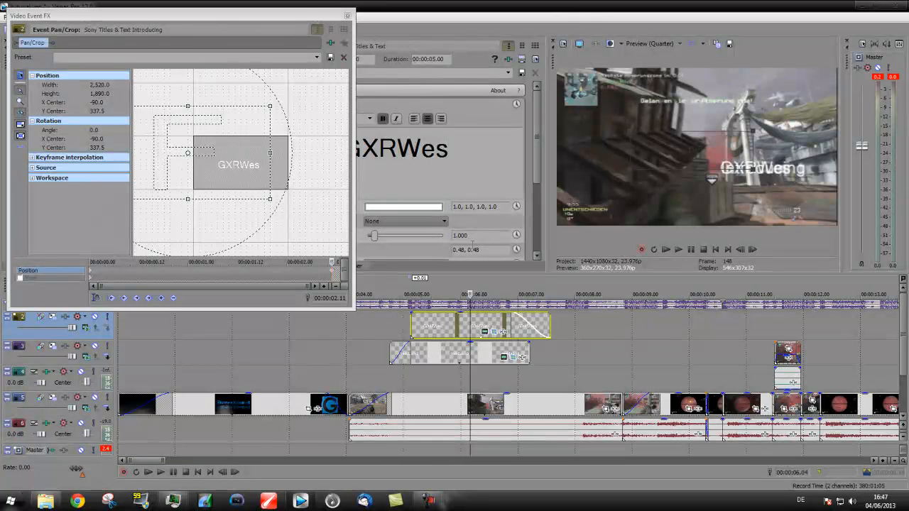
Delete the GXRWes title's Pan/Crop keyframe at 00:00:02.11 and move its starting crop centre to X -180, Y 135.
{"action": "left_click", "coordinate": [591, 332]}
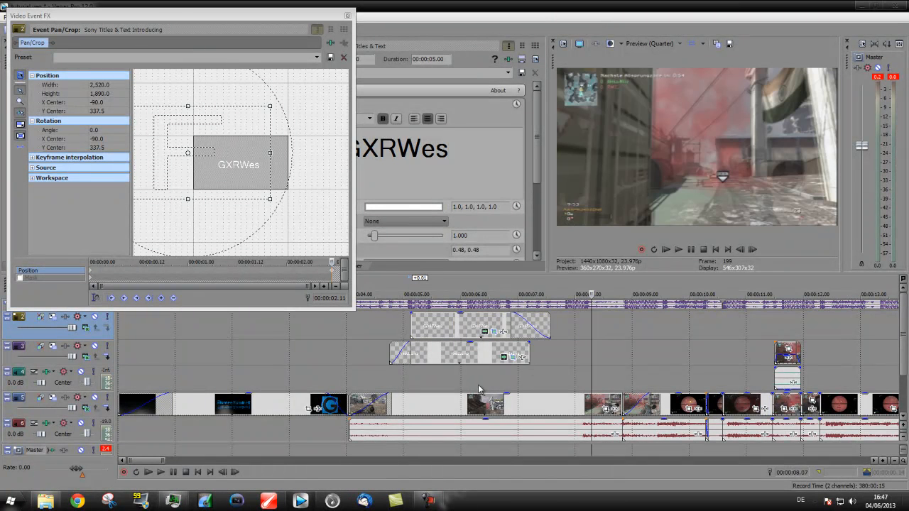
{"action": "left_click", "coordinate": [474, 381]}
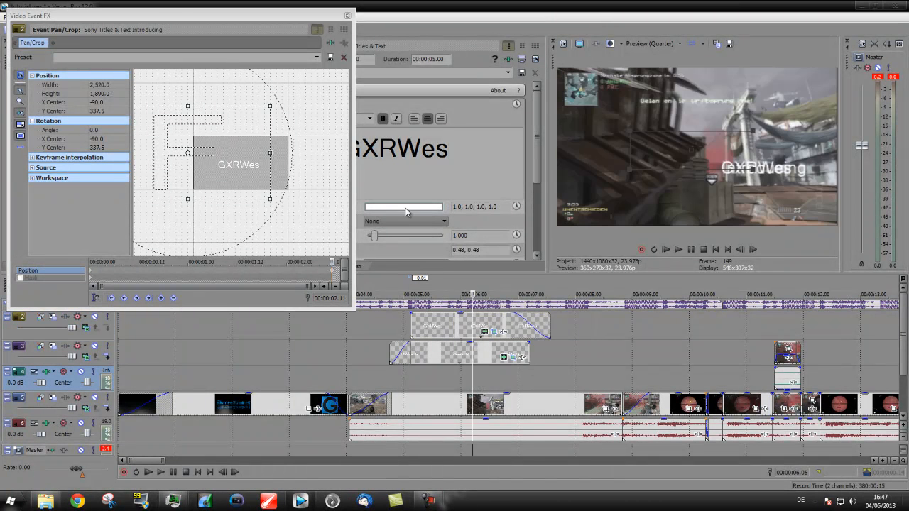
{"action": "left_click_drag", "start_coordinate": [472, 372], "coordinate": [411, 370]}
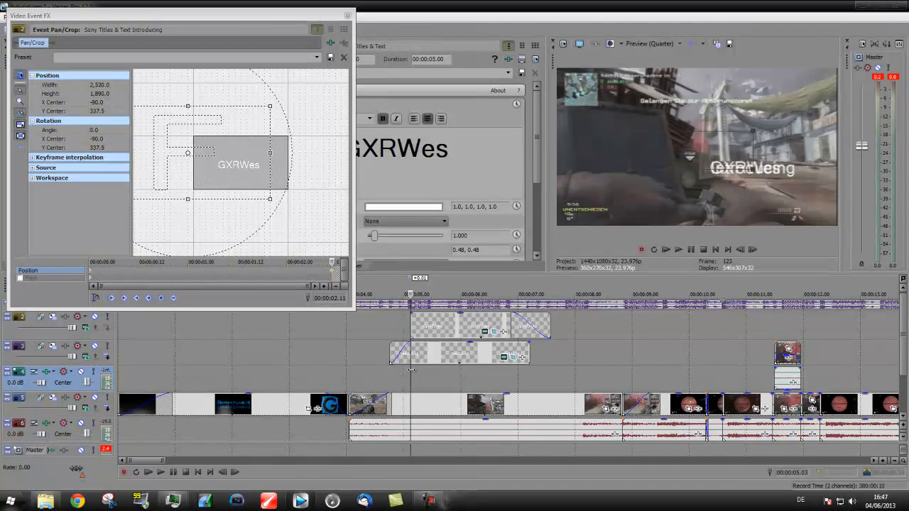
{"action": "right_click", "coordinate": [331, 272]}
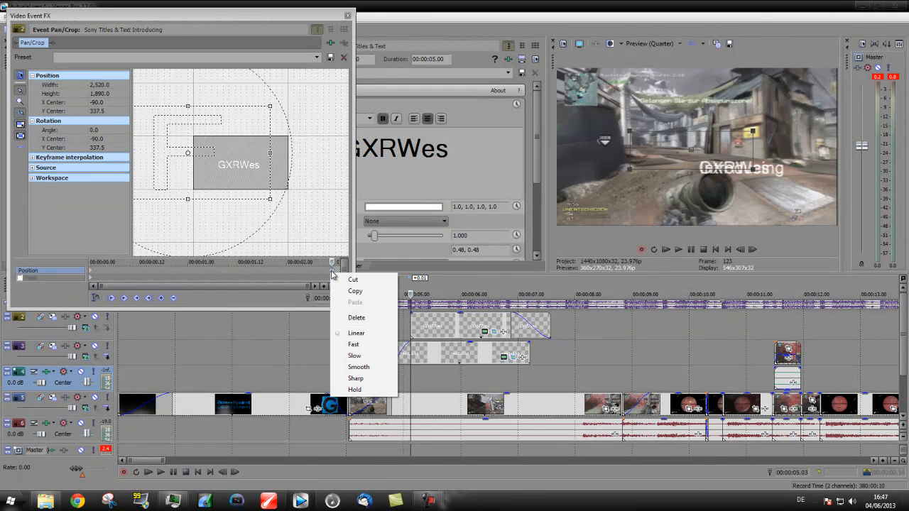
{"action": "left_click", "coordinate": [360, 320]}
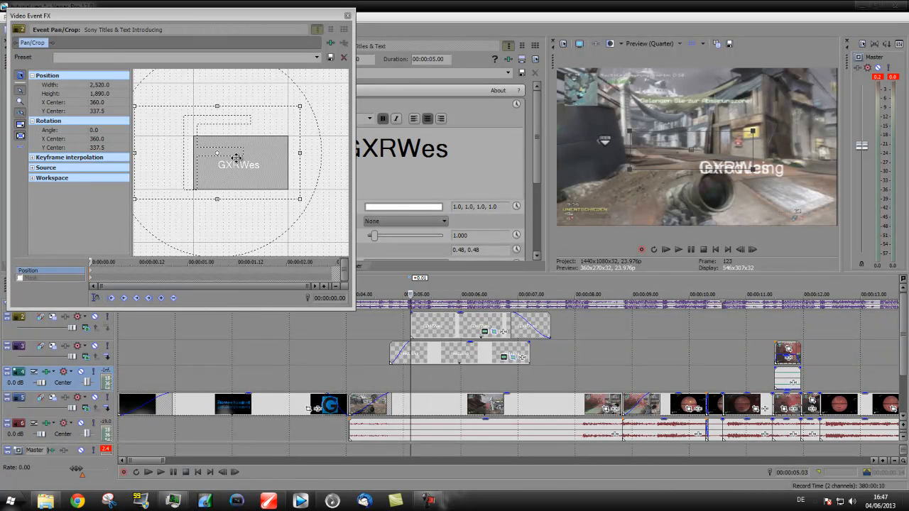
{"action": "scroll", "coordinate": [253, 185], "scroll_direction": "up", "scroll_amount": 2}
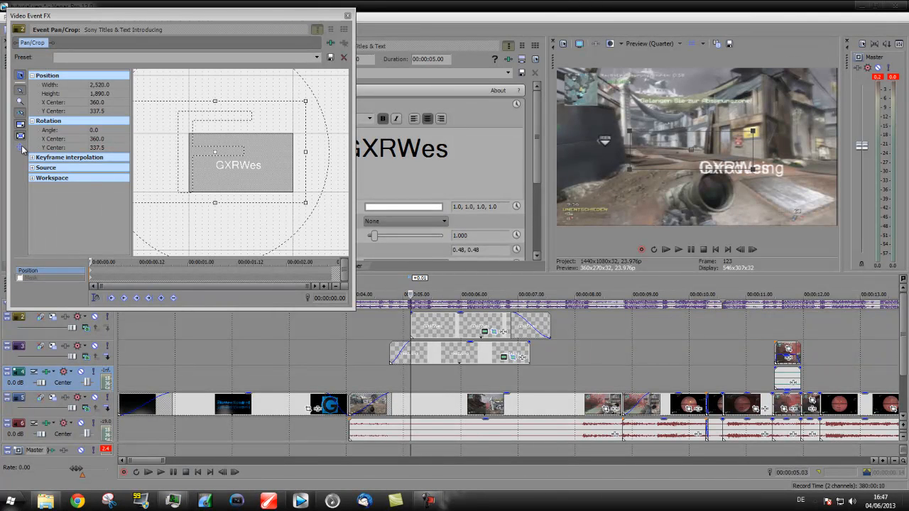
{"action": "left_click_drag", "start_coordinate": [245, 151], "coordinate": [206, 142]}
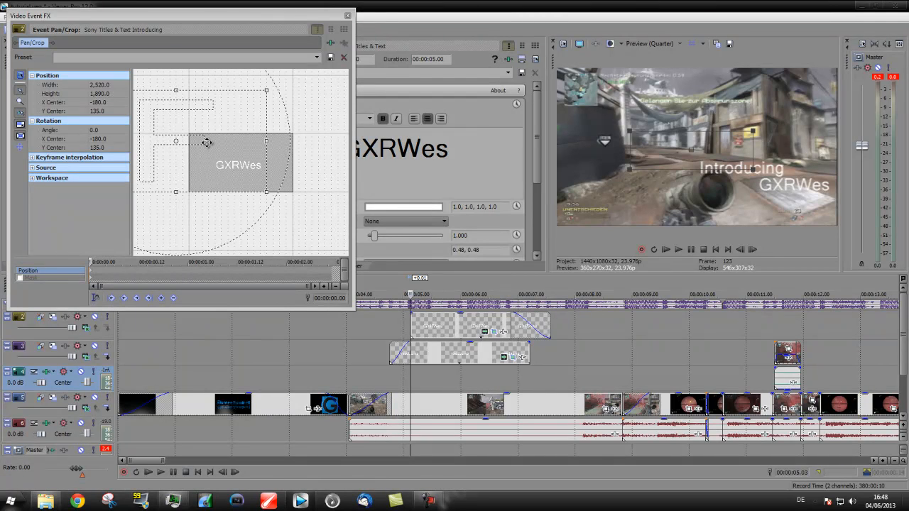
Animate the GXRWes title sideways by setting its crop centre to X 450 at 00:00:02.11, and play the movement.
{"action": "scroll", "coordinate": [246, 173], "scroll_direction": "down", "scroll_amount": 1}
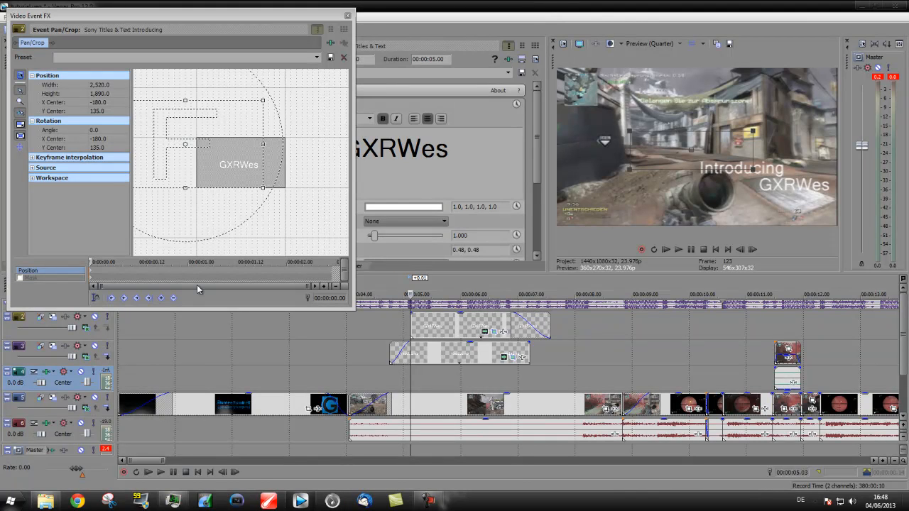
{"action": "left_click_drag", "start_coordinate": [90, 262], "coordinate": [331, 262]}
{"action": "left_click_drag", "start_coordinate": [242, 152], "coordinate": [280, 151]}
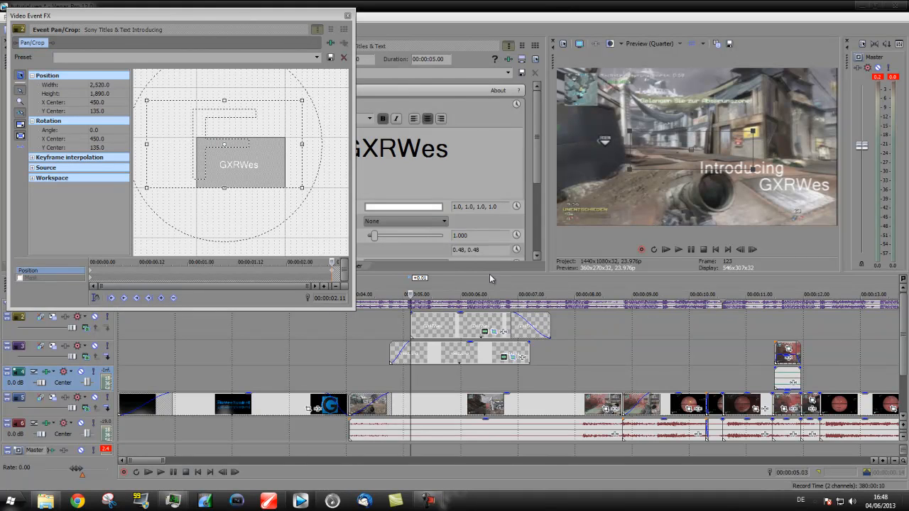
{"action": "key", "text": "space"}
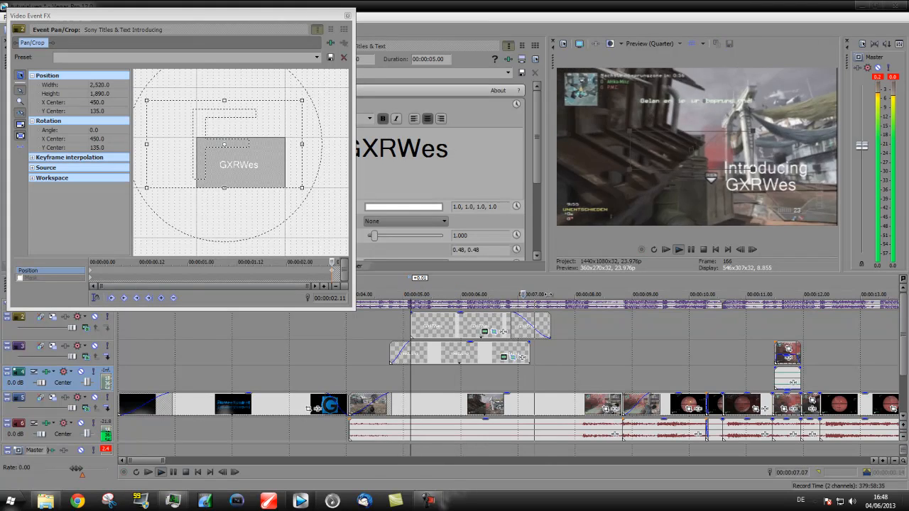
{"action": "left_click", "coordinate": [534, 294]}
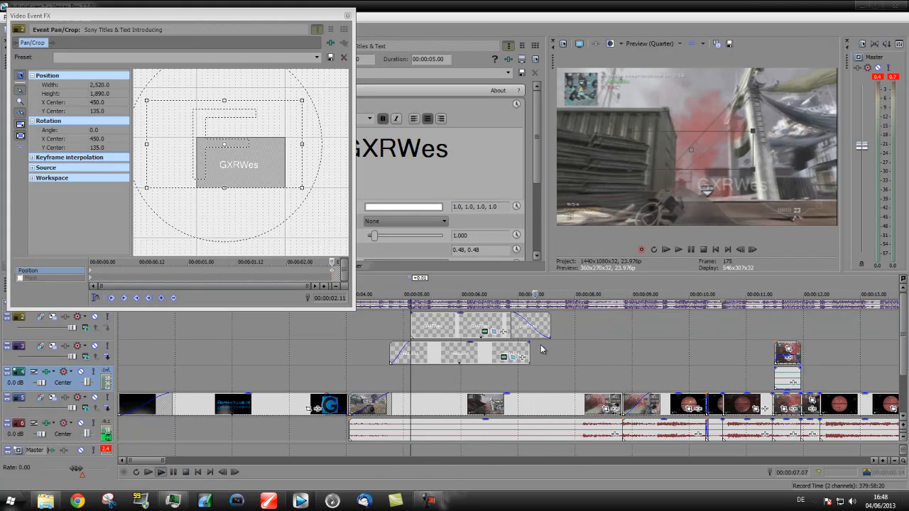
Move the GXRWes title to start at about 00:00:04.22 with a short fade-in, play it, and close Pan/Crop.
{"action": "left_click", "coordinate": [516, 354]}
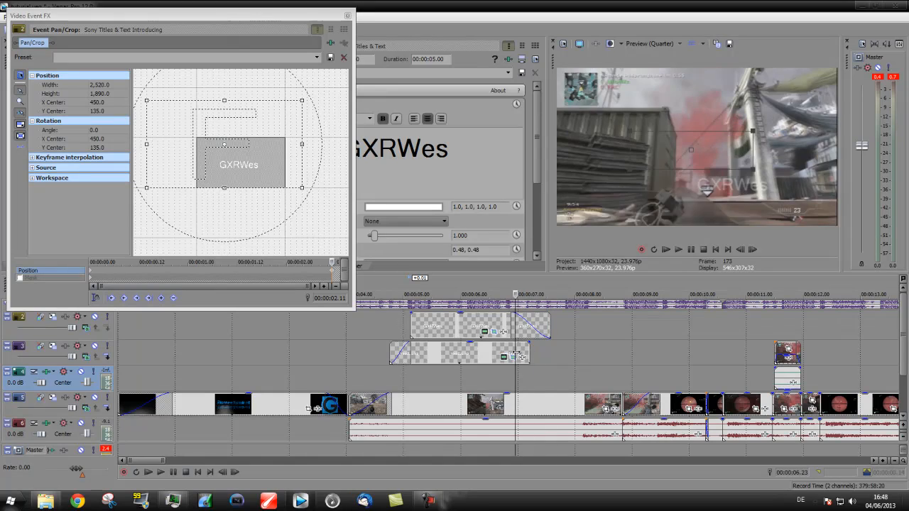
{"action": "left_click_drag", "start_coordinate": [514, 353], "coordinate": [403, 352]}
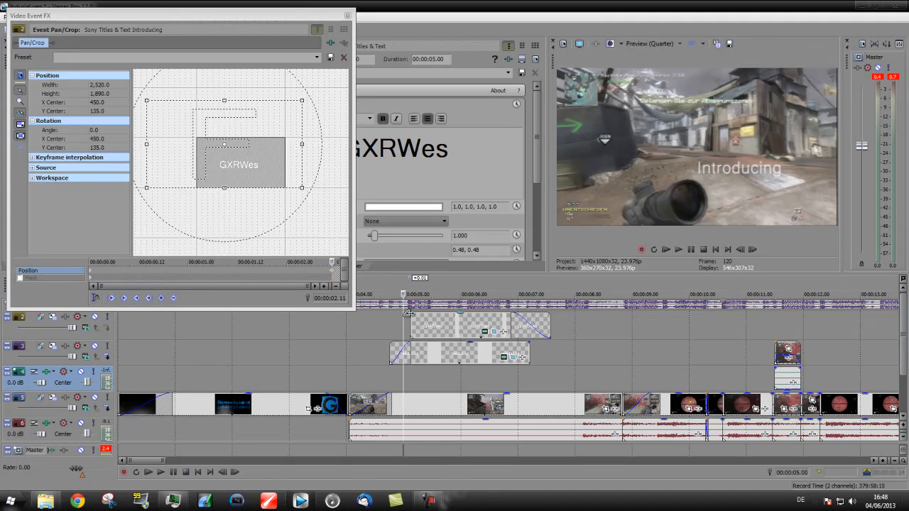
{"action": "left_click", "coordinate": [428, 325]}
{"action": "left_click_drag", "start_coordinate": [427, 326], "coordinate": [410, 311]}
{"action": "left_click", "coordinate": [384, 373]}
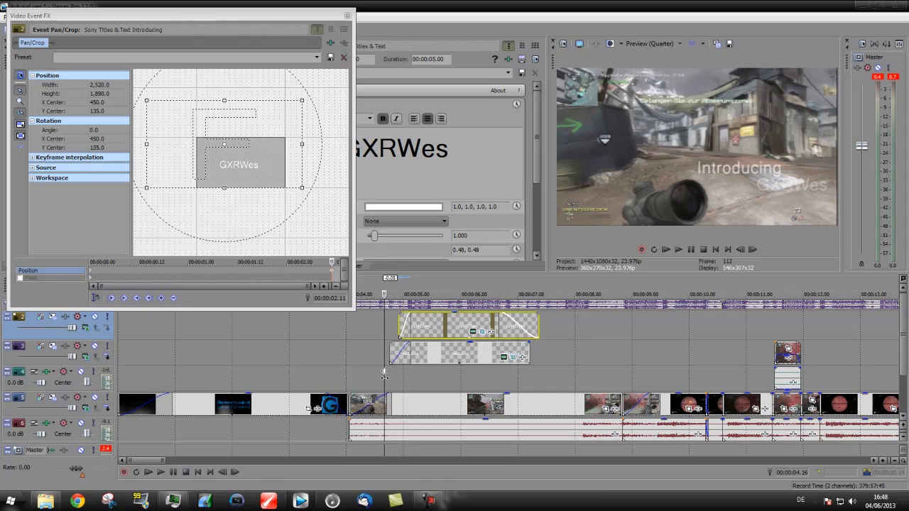
{"action": "key", "text": "space"}
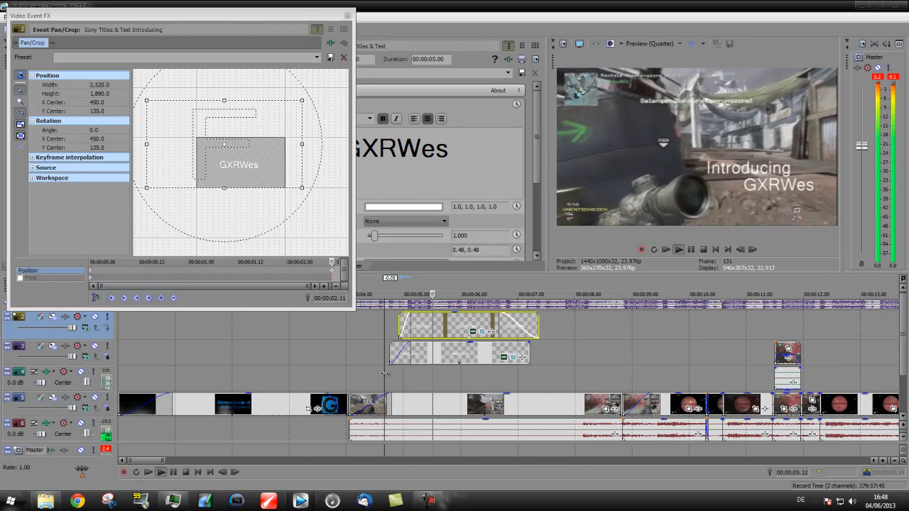
{"action": "key", "text": "space"}
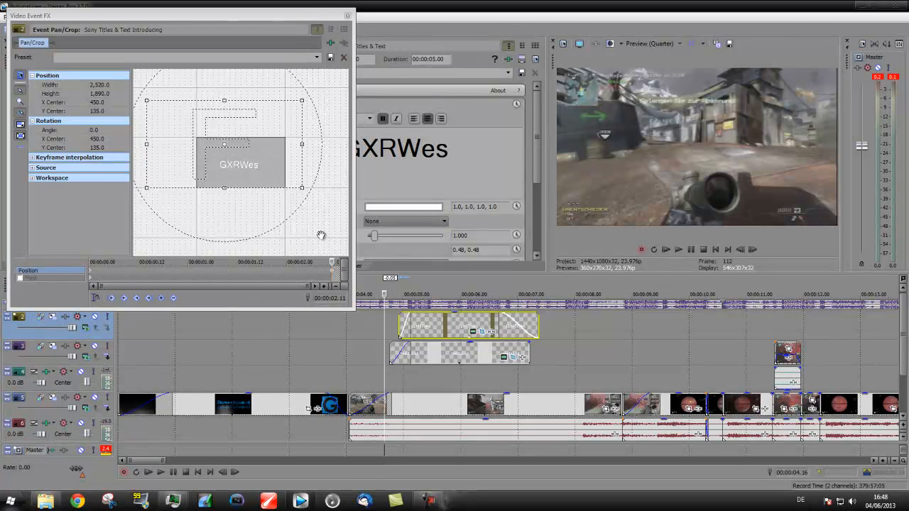
{"action": "left_click", "coordinate": [291, 262]}
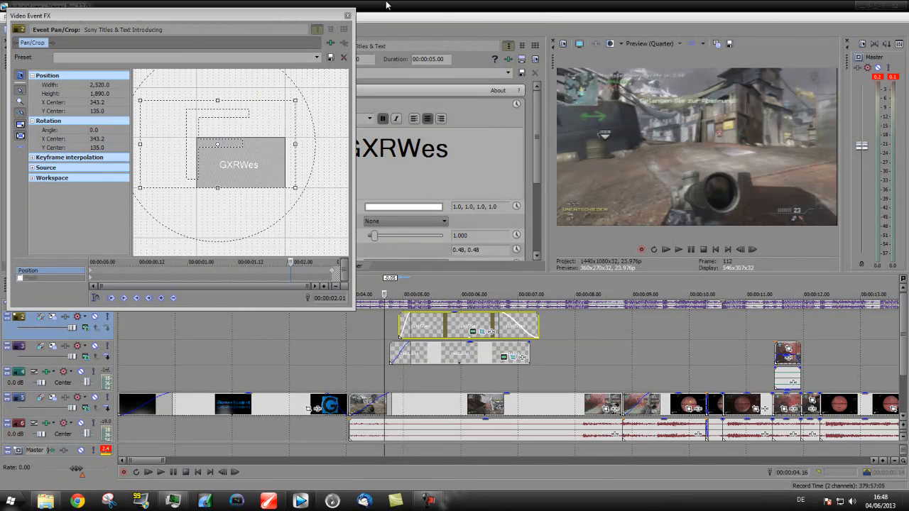
{"action": "left_click", "coordinate": [348, 16]}
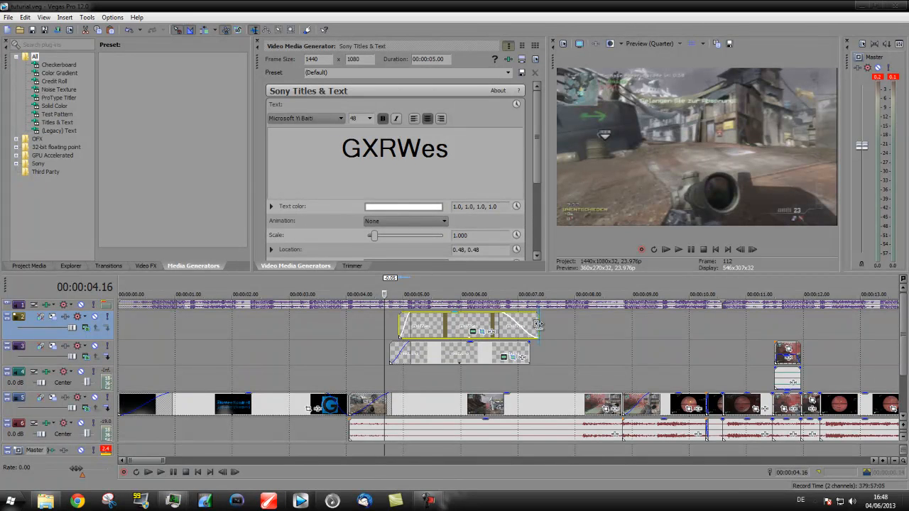
Stretch the GXRWes title to end at about 00:00:08.07 and the Introducing title at about 00:00:07.18, and play both.
{"action": "left_click_drag", "start_coordinate": [538, 324], "coordinate": [591, 325]}
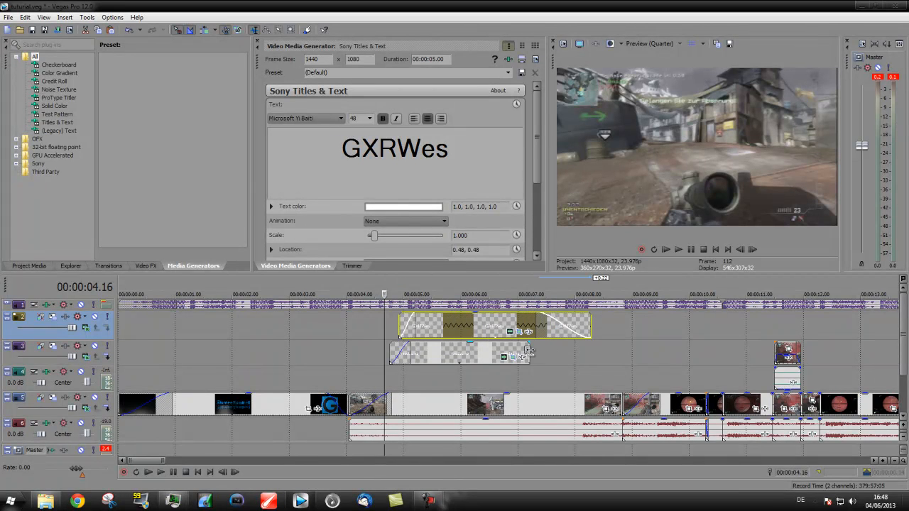
{"action": "left_click_drag", "start_coordinate": [535, 351], "coordinate": [560, 351]}
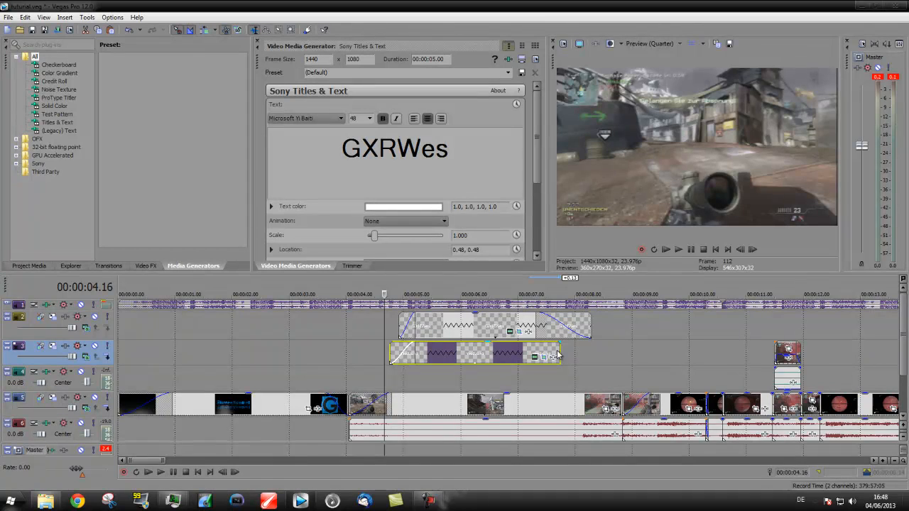
{"action": "key", "text": "space"}
{"action": "key", "text": "space"}
{"action": "left_click", "coordinate": [398, 381]}
{"action": "key", "text": "space"}
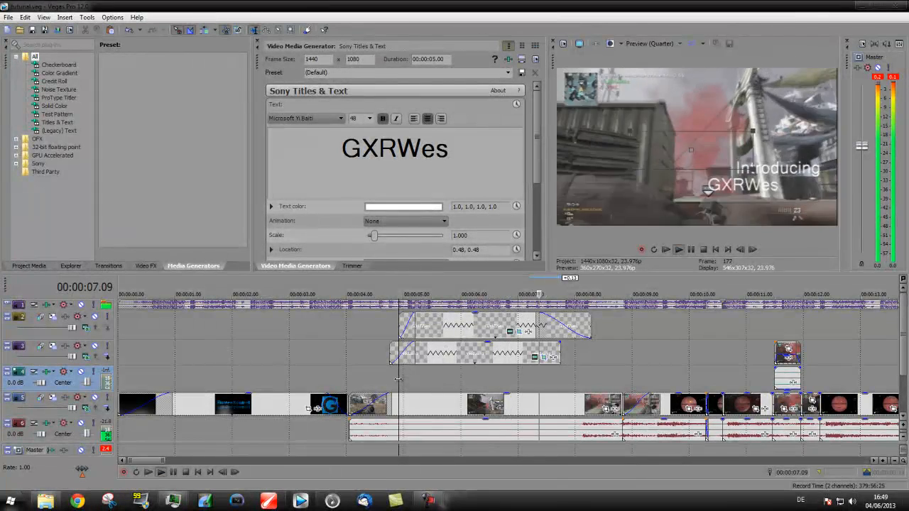
{"action": "key", "text": "space"}
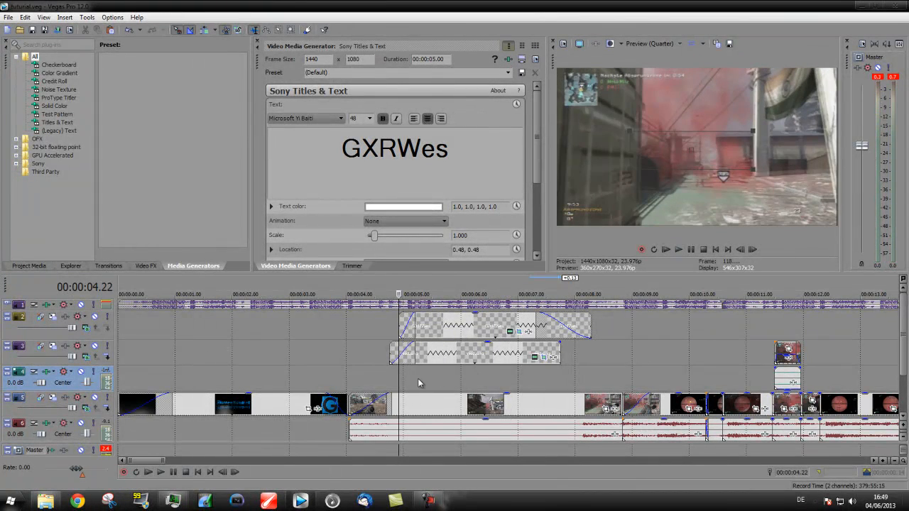
{"action": "key", "text": "space"}
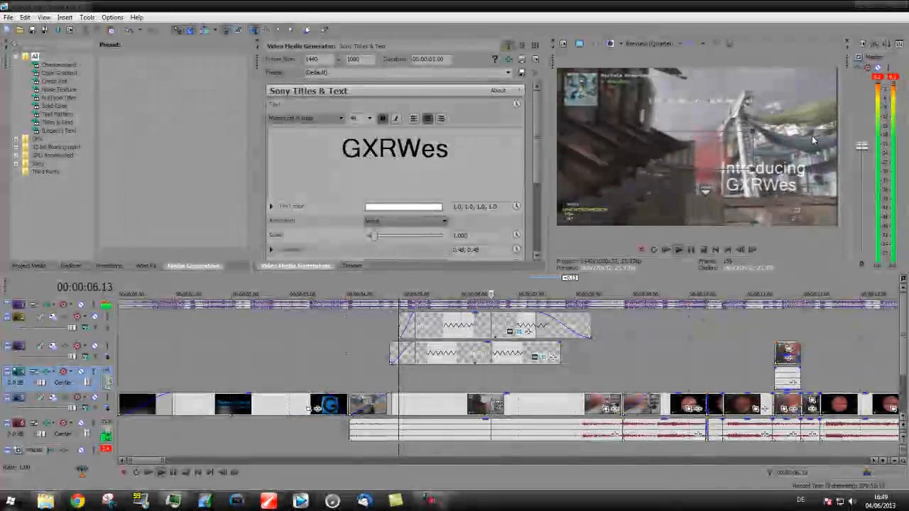
{"action": "key", "text": "space"}
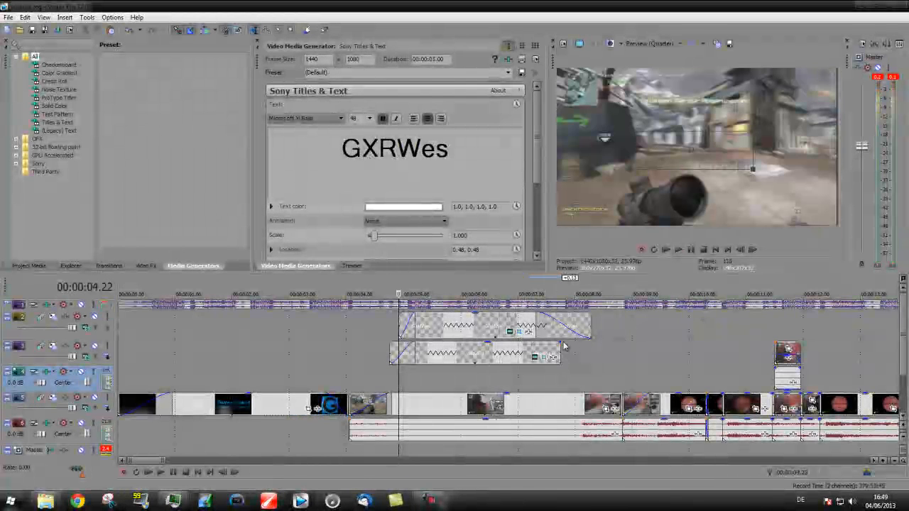
Shorten the Introducing title to about 00:00:07.10 with a fade-out and the GXRWes title to about 00:00:07.14, and play both.
{"action": "left_click_drag", "start_coordinate": [557, 351], "coordinate": [519, 344]}
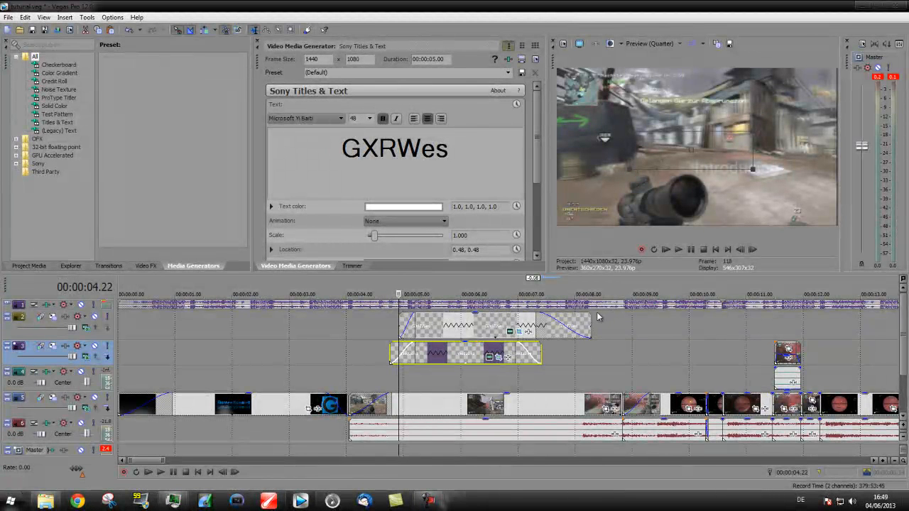
{"action": "left_click_drag", "start_coordinate": [590, 327], "coordinate": [550, 333]}
{"action": "key", "text": "space"}
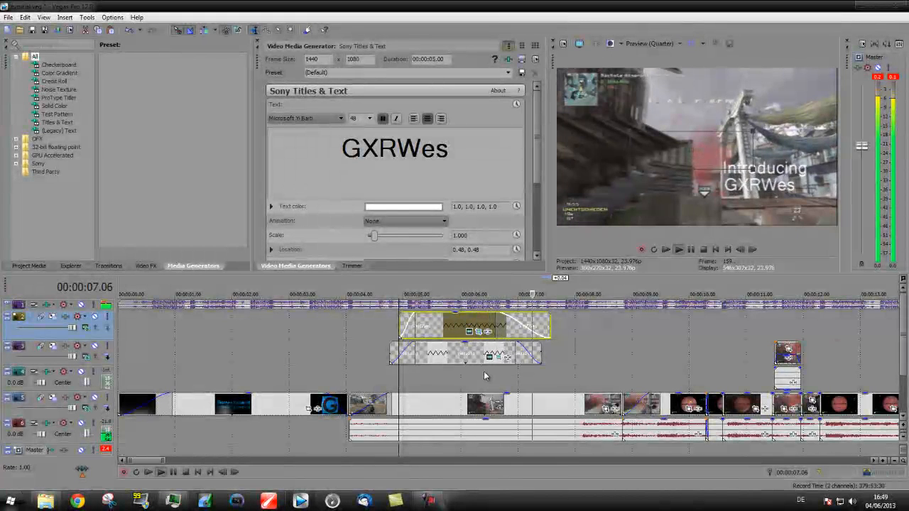
{"action": "key", "text": "space"}
{"action": "left_click", "coordinate": [485, 373]}
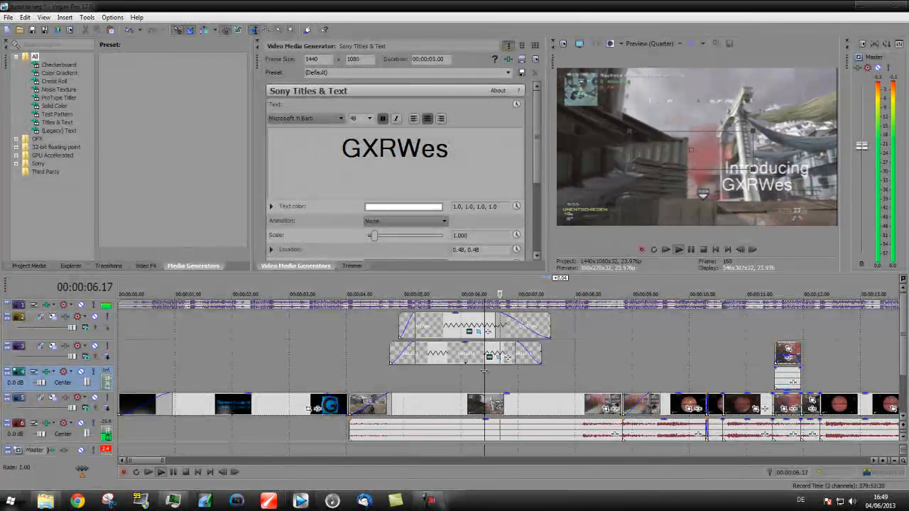
Play the titles, then the montage from about 00:00:09 and from 00:00:12.12 past its end to check the ending.
{"action": "key", "text": "space"}
{"action": "key", "text": "space"}
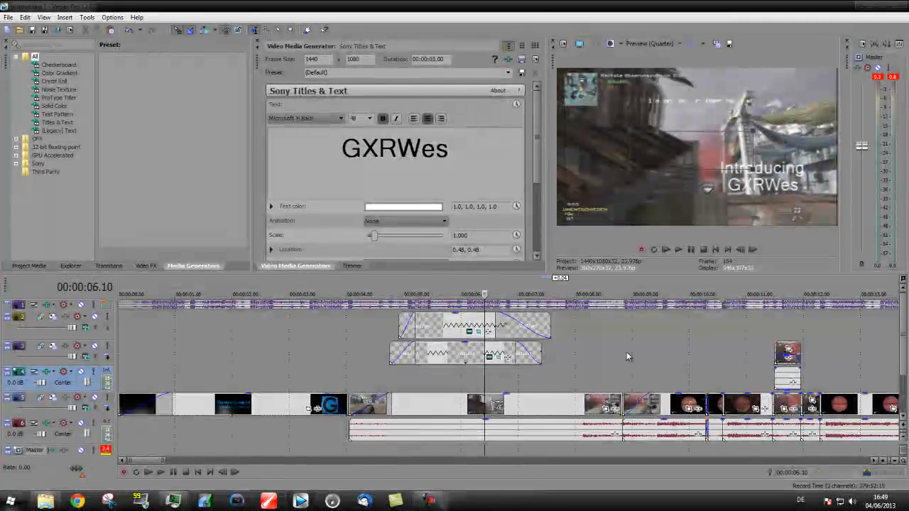
{"action": "scroll", "coordinate": [627, 356], "scroll_direction": "down", "scroll_amount": 4}
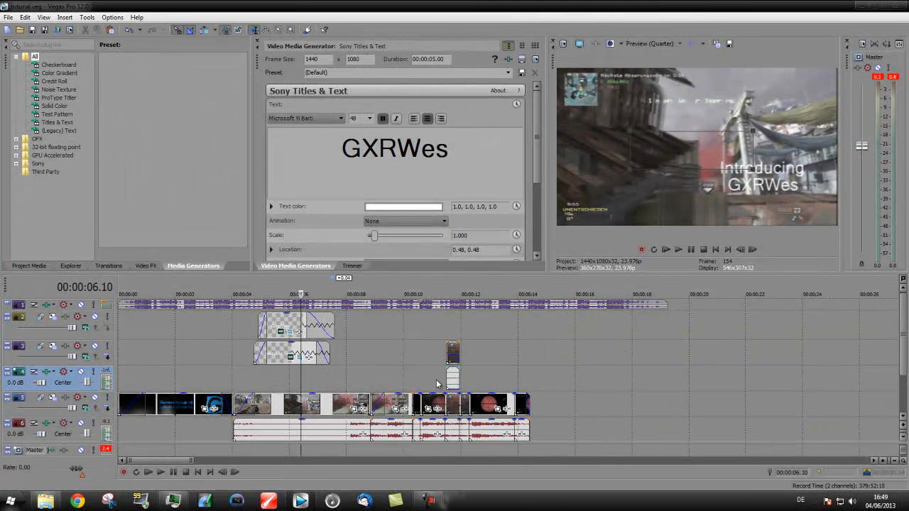
{"action": "left_click", "coordinate": [379, 358]}
{"action": "key", "text": "space"}
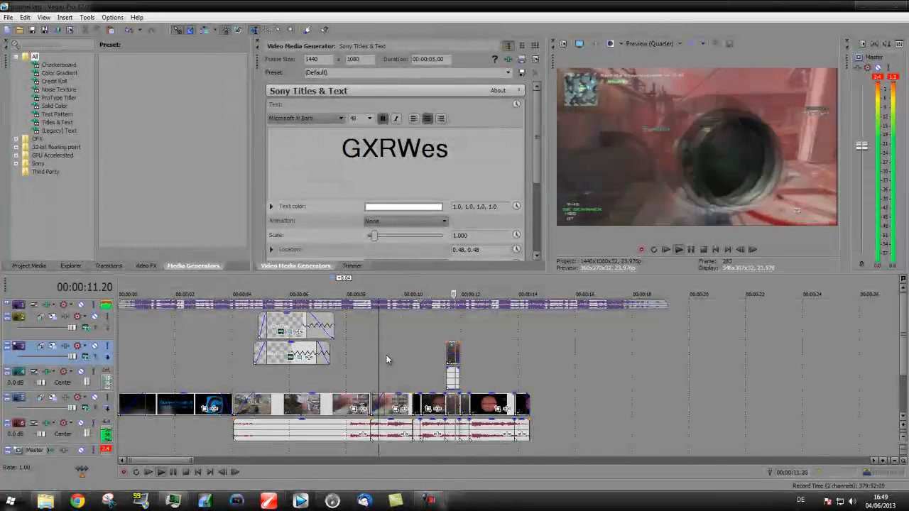
{"action": "left_click", "coordinate": [475, 328]}
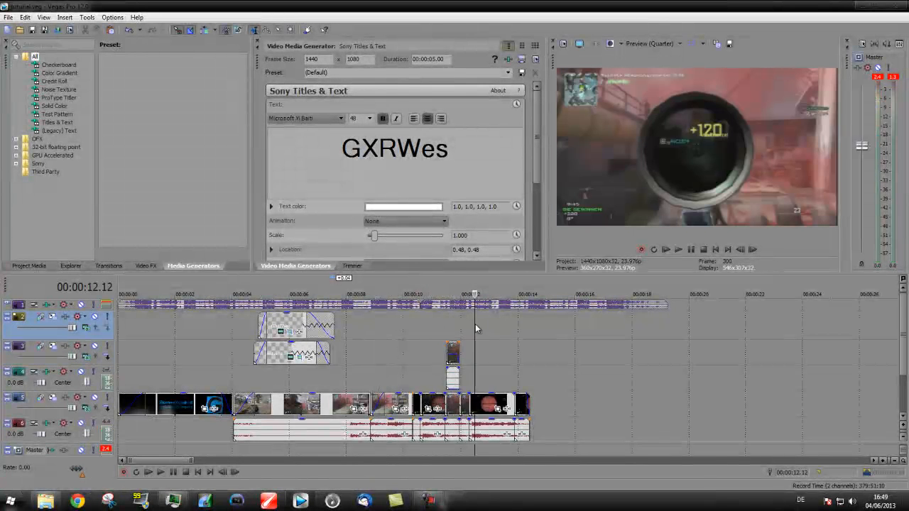
{"action": "key", "text": "space"}
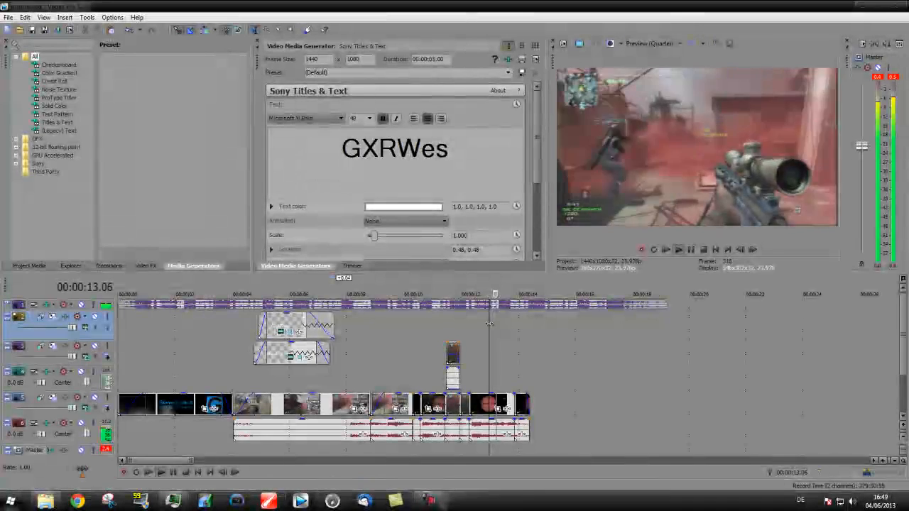
{"action": "key", "text": "Return"}
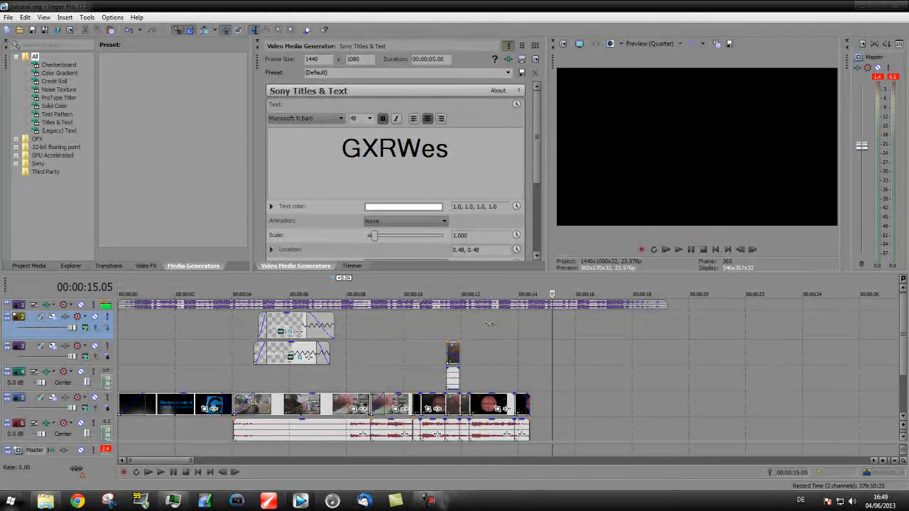
Move the cut between the last two gameplay clips to 00:00:13.23 and adjust the audio fade at that cut.
{"action": "scroll", "coordinate": [546, 407], "scroll_direction": "up", "scroll_amount": 5}
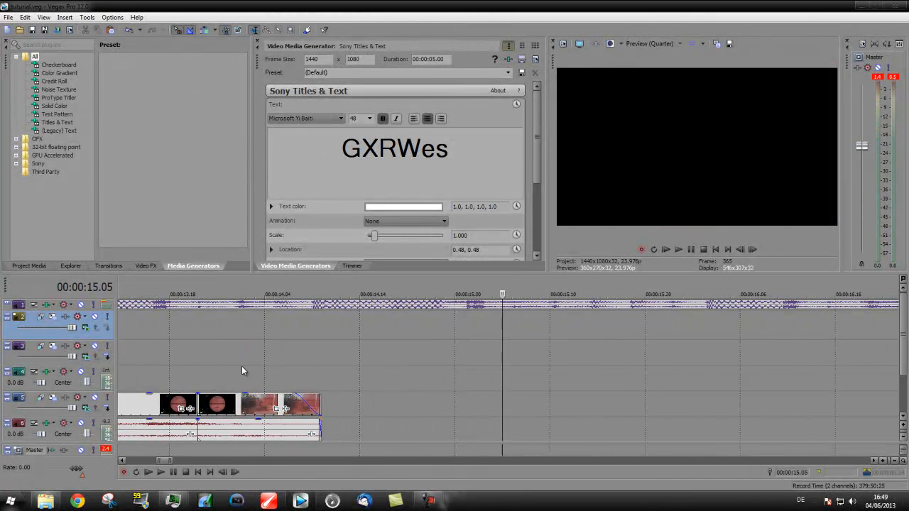
{"action": "left_click", "coordinate": [243, 371]}
{"action": "left_click", "coordinate": [217, 380]}
{"action": "left_click_drag", "start_coordinate": [216, 376], "coordinate": [217, 404]}
{"action": "scroll", "coordinate": [329, 398], "scroll_direction": "up", "scroll_amount": 5}
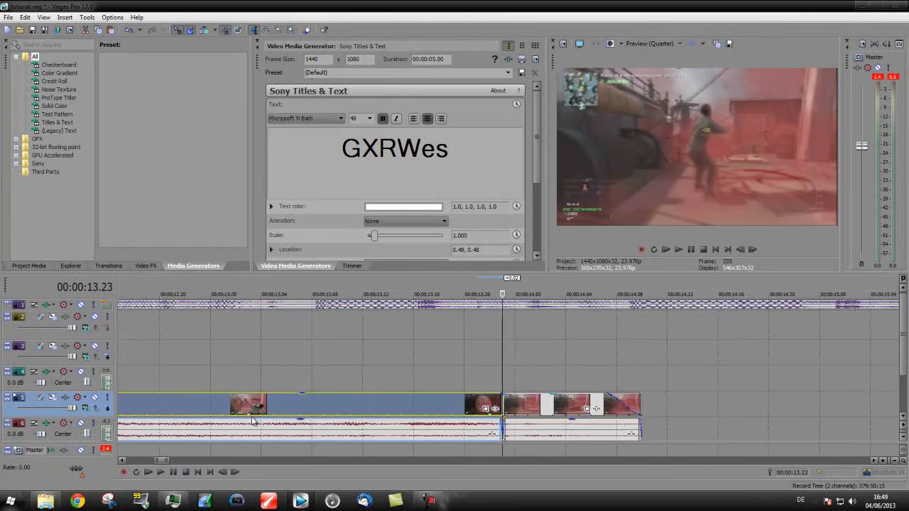
{"action": "left_click_drag", "start_coordinate": [488, 426], "coordinate": [517, 430]}
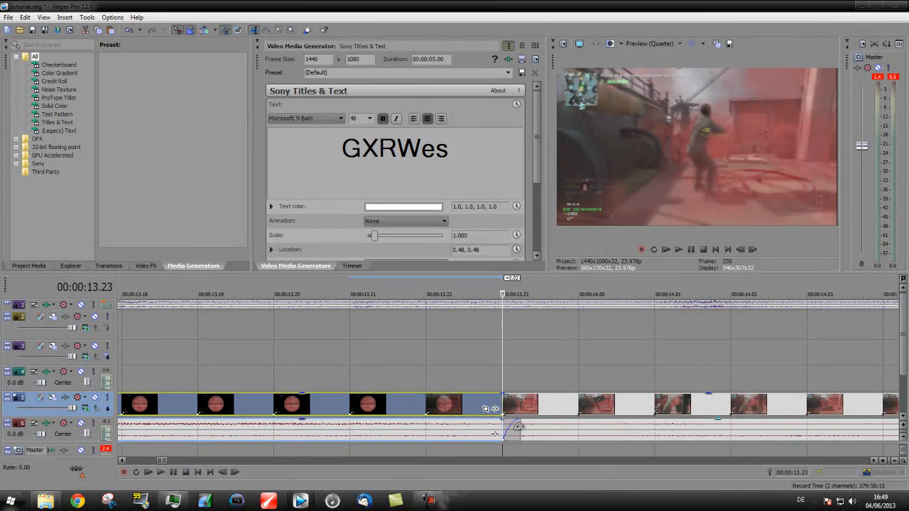
{"action": "scroll", "coordinate": [561, 408], "scroll_direction": "down", "scroll_amount": 5}
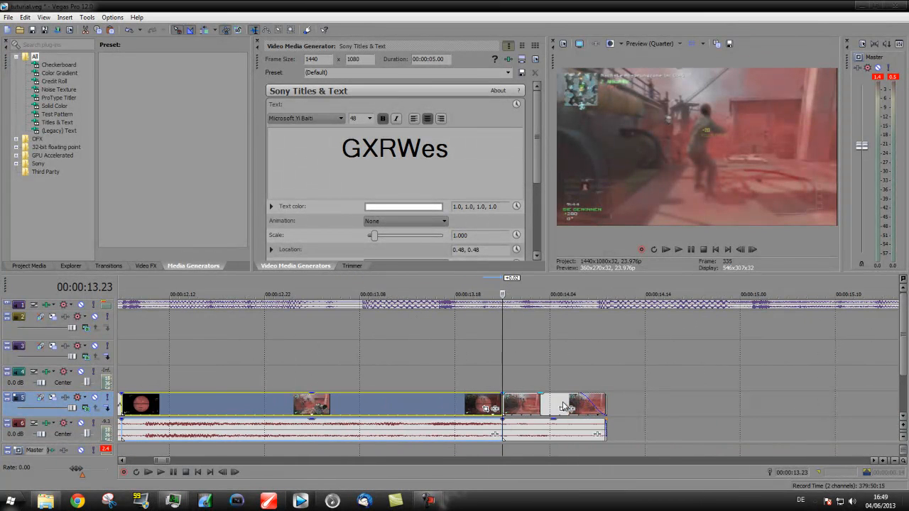
Stretch the final gameplay clip to end at about 00:00:15.15 and play it from 00:00:13.23.
{"action": "scroll", "coordinate": [607, 404], "scroll_direction": "up", "scroll_amount": 2}
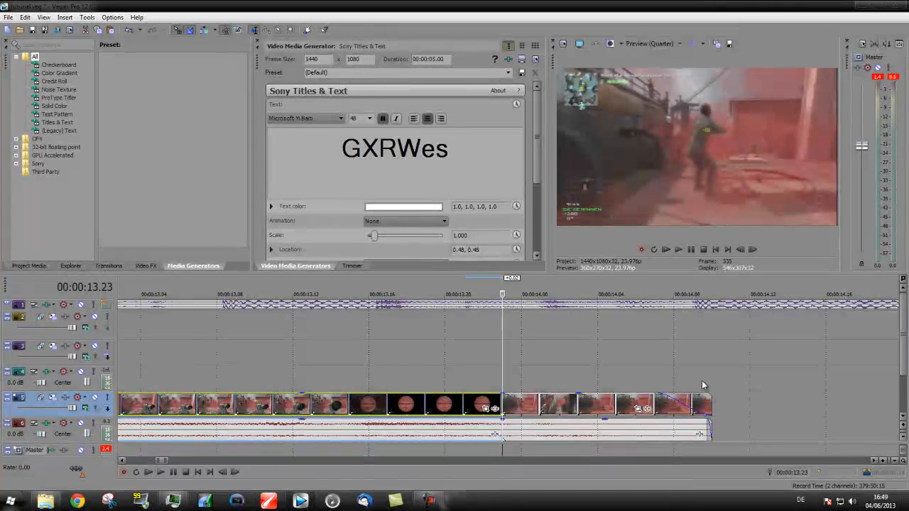
{"action": "left_click_drag", "start_coordinate": [711, 408], "coordinate": [797, 417]}
{"action": "scroll", "coordinate": [797, 418], "scroll_direction": "down", "scroll_amount": 3}
{"action": "key", "text": "space"}
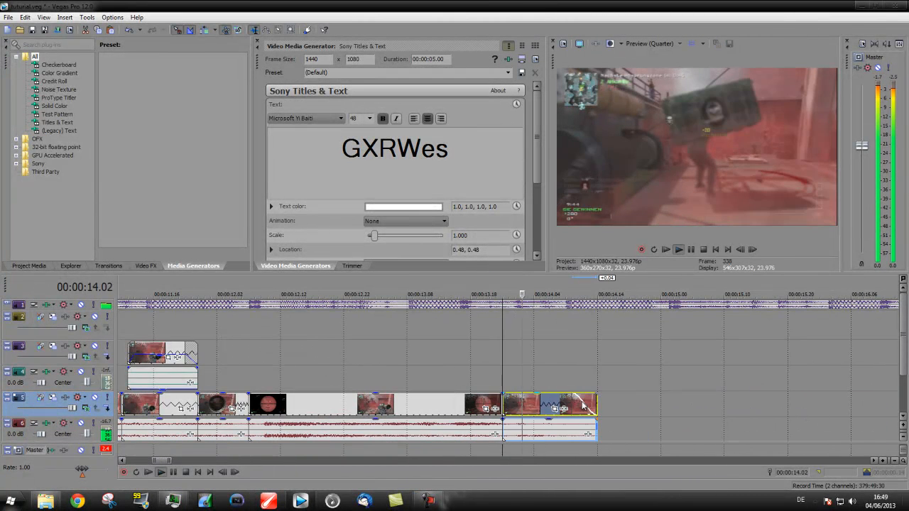
{"action": "key", "text": "space"}
{"action": "key", "text": "space"}
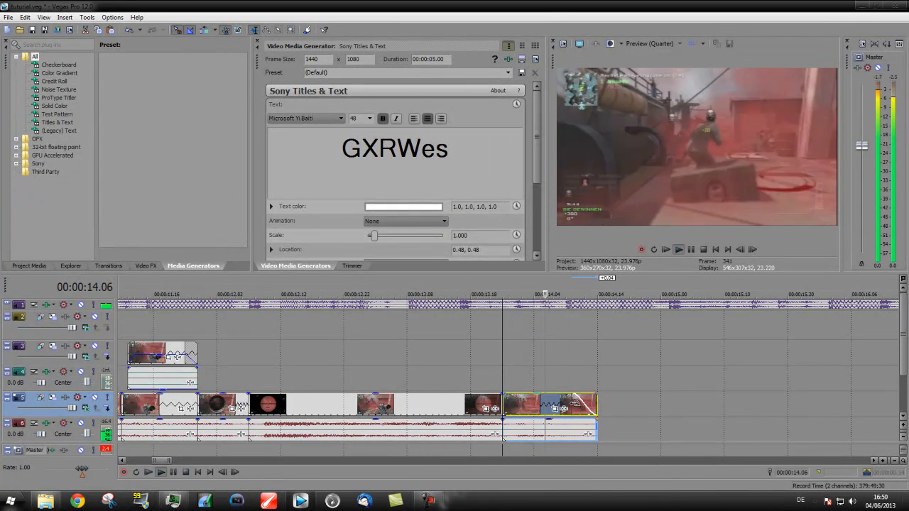
{"action": "key", "text": "space"}
{"action": "left_click_drag", "start_coordinate": [593, 406], "coordinate": [752, 404]}
{"action": "key", "text": "space"}
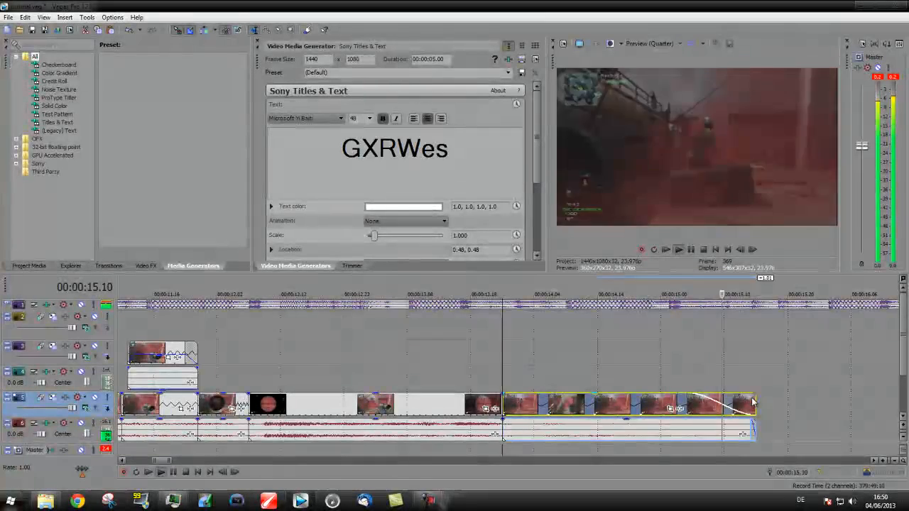
{"action": "key", "text": "space"}
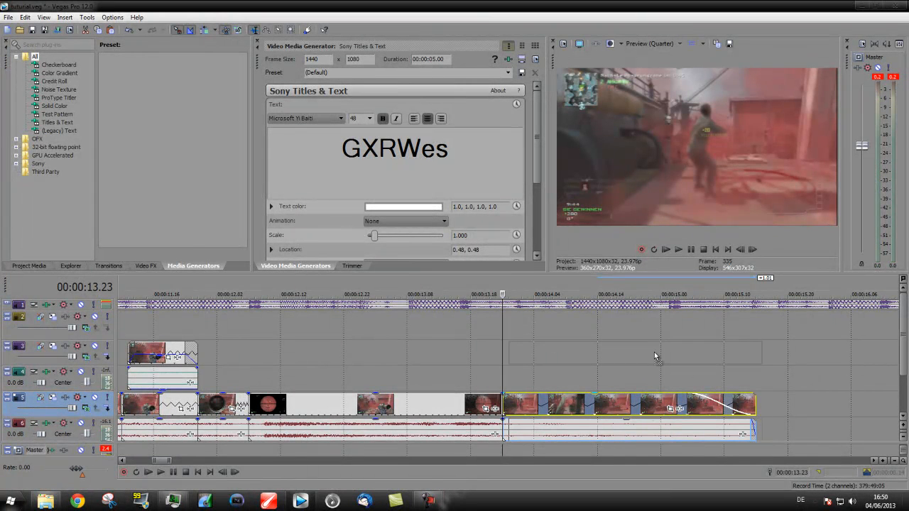
Overlay a semi-transparent copy of the final clip on track 3, with lowered audio gain, starting at about 00:00:14.03, and play it.
{"action": "left_click_drag", "start_coordinate": [655, 356], "coordinate": [621, 361]}
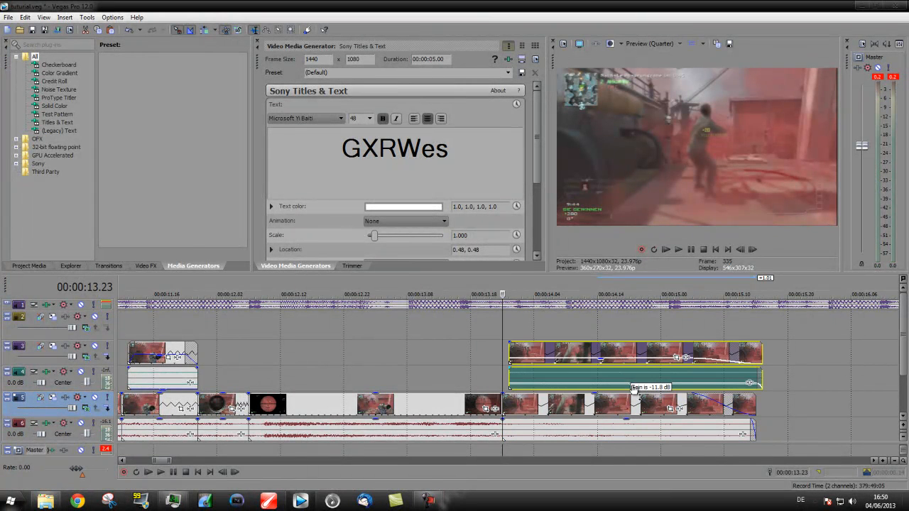
{"action": "left_click", "coordinate": [707, 376]}
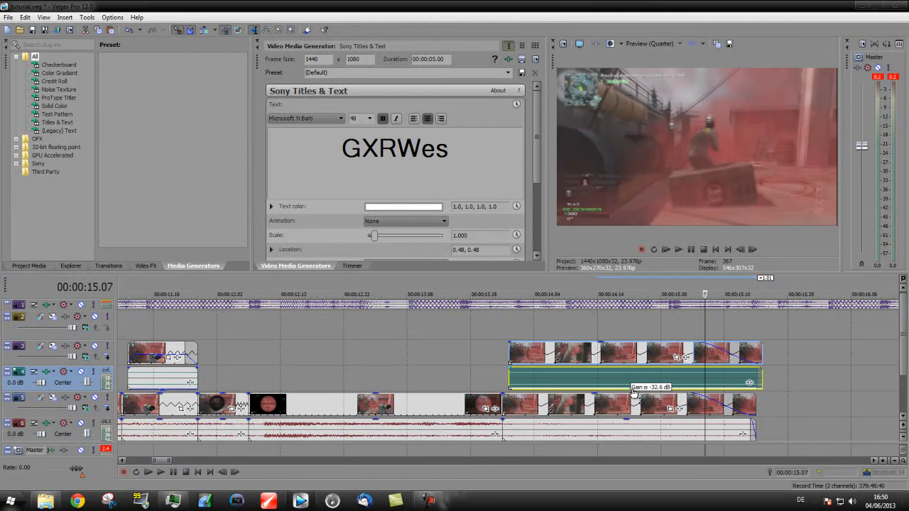
{"action": "left_click", "coordinate": [629, 357]}
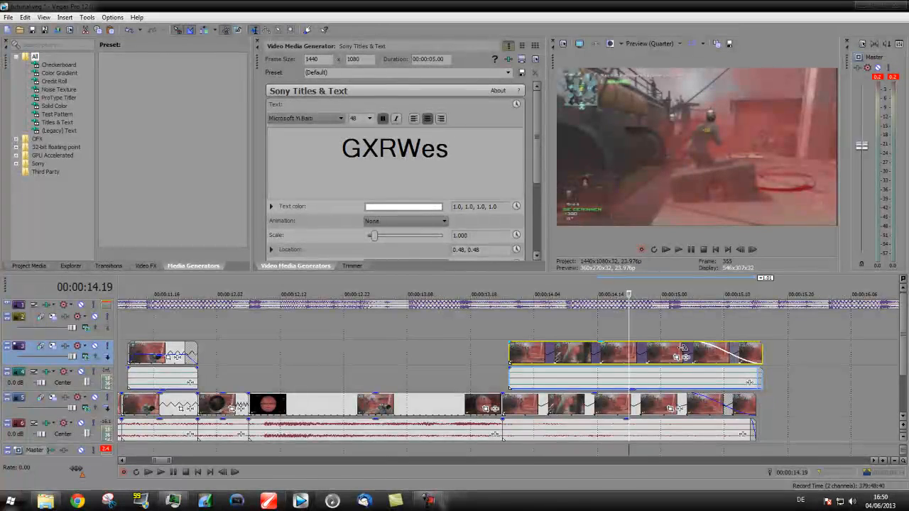
{"action": "left_click_drag", "start_coordinate": [509, 356], "coordinate": [613, 359]}
{"action": "left_click", "coordinate": [498, 372]}
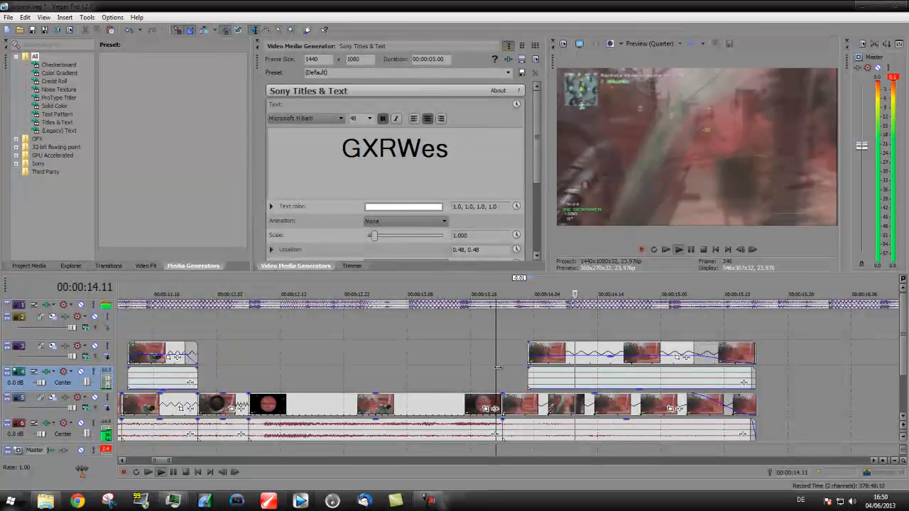
Add a short fade-in to the overlaid copy of the final clip and play the ending from 00:00:13.17.
{"action": "left_click", "coordinate": [528, 343]}
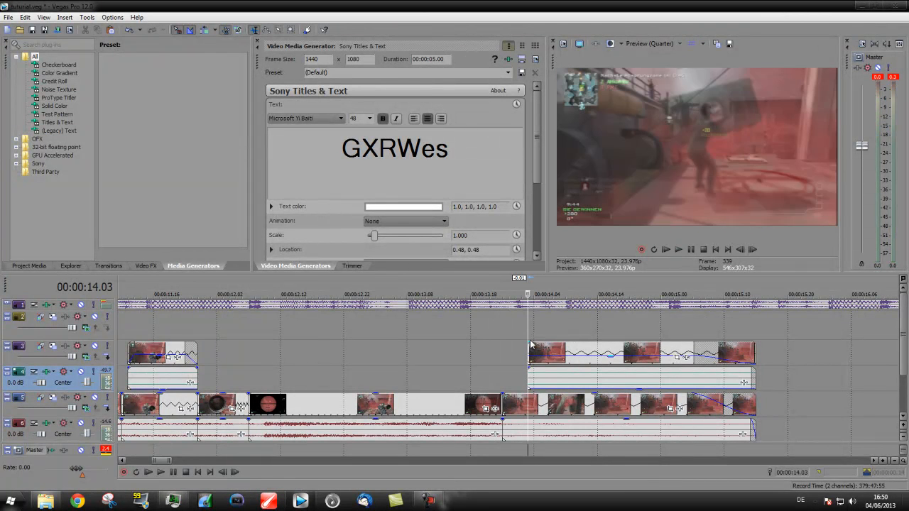
{"action": "left_click_drag", "start_coordinate": [529, 341], "coordinate": [540, 343]}
{"action": "left_click", "coordinate": [465, 353]}
{"action": "key", "text": "space"}
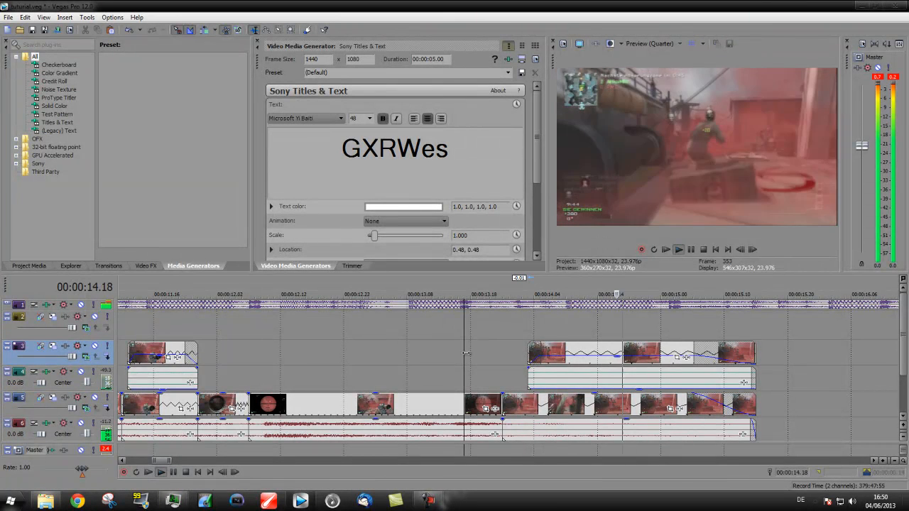
{"action": "key", "text": "space"}
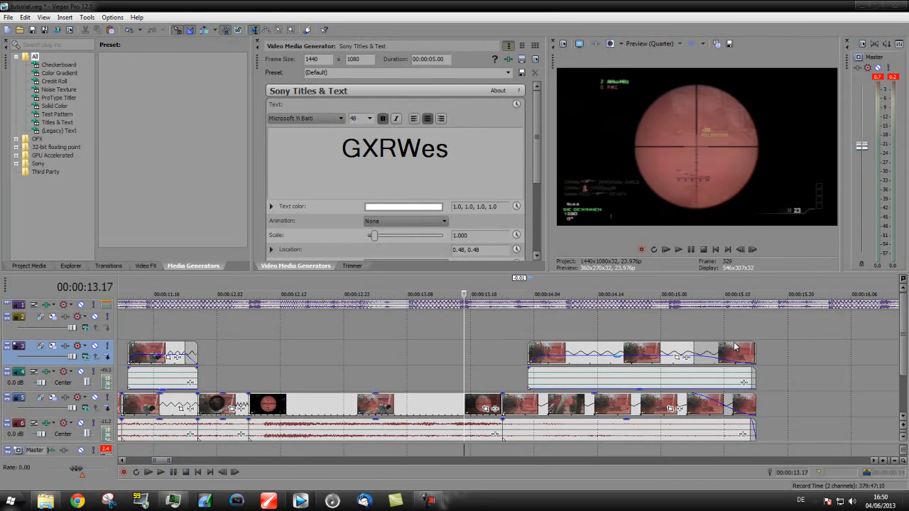
Play the music past the final clip, then split it at 00:00:16.03 and delete the remainder.
{"action": "scroll", "coordinate": [734, 323], "scroll_direction": "down", "scroll_amount": 2}
{"action": "left_click", "coordinate": [719, 304]}
{"action": "key", "text": "space"}
{"action": "left_click", "coordinate": [668, 305]}
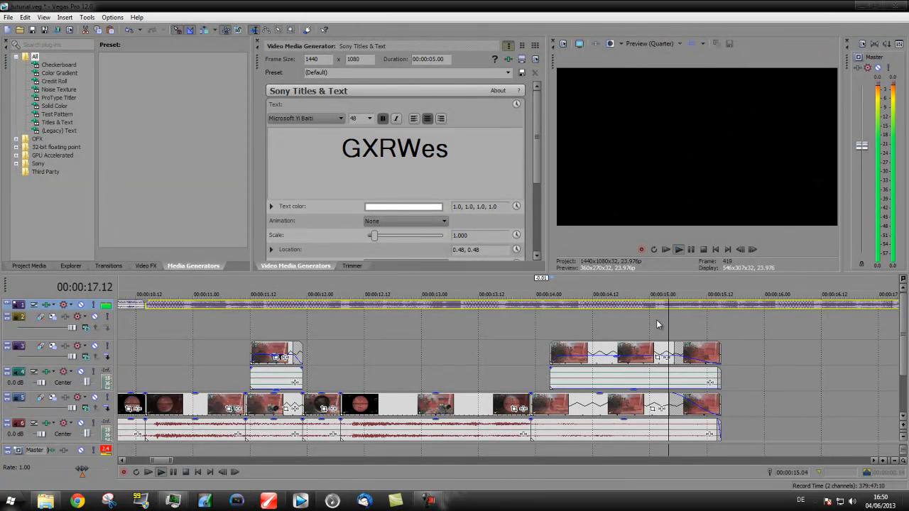
{"action": "key", "text": "space"}
{"action": "key", "text": "space"}
{"action": "key", "text": "Return"}
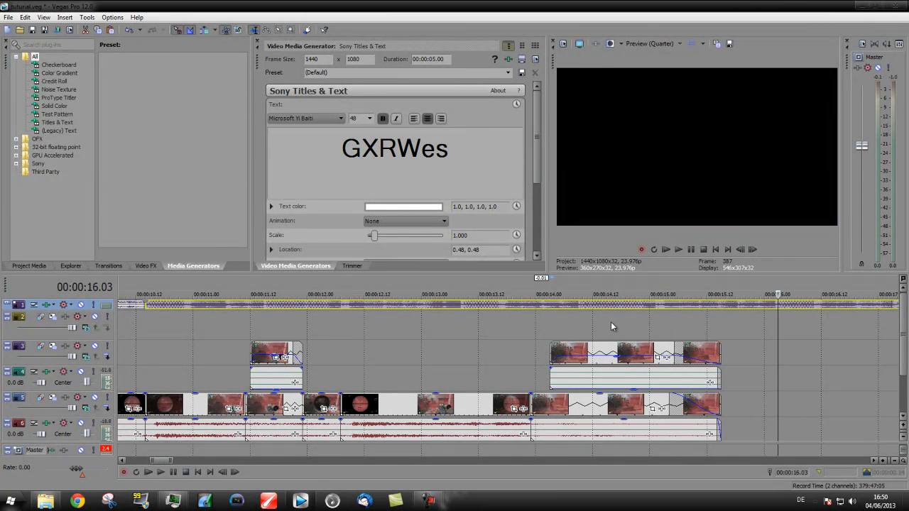
{"action": "key", "text": "s"}
{"action": "key", "text": "Delete"}
Fade out the music from about 00:00:15.11 to its end, enlarging its track for the edit and shrinking it again.
{"action": "scroll", "coordinate": [736, 306], "scroll_direction": "up", "scroll_amount": 3}
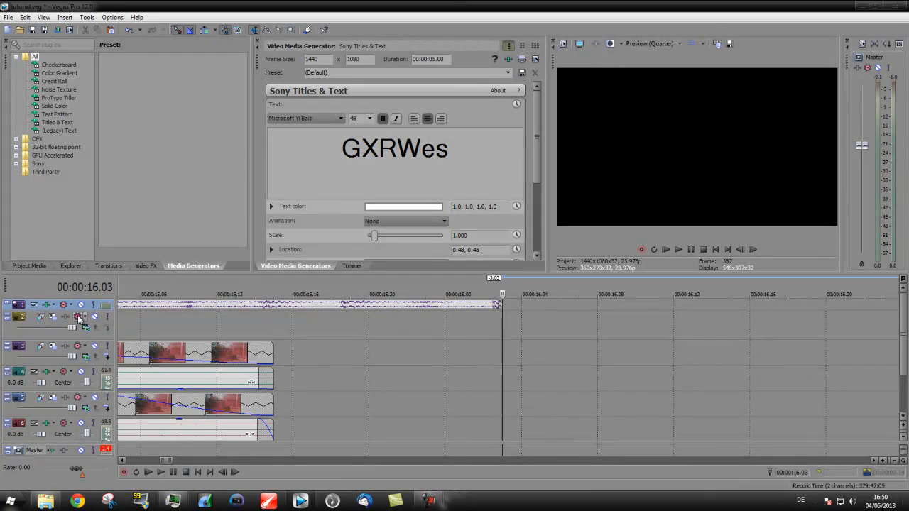
{"action": "left_click_drag", "start_coordinate": [81, 309], "coordinate": [81, 339]}
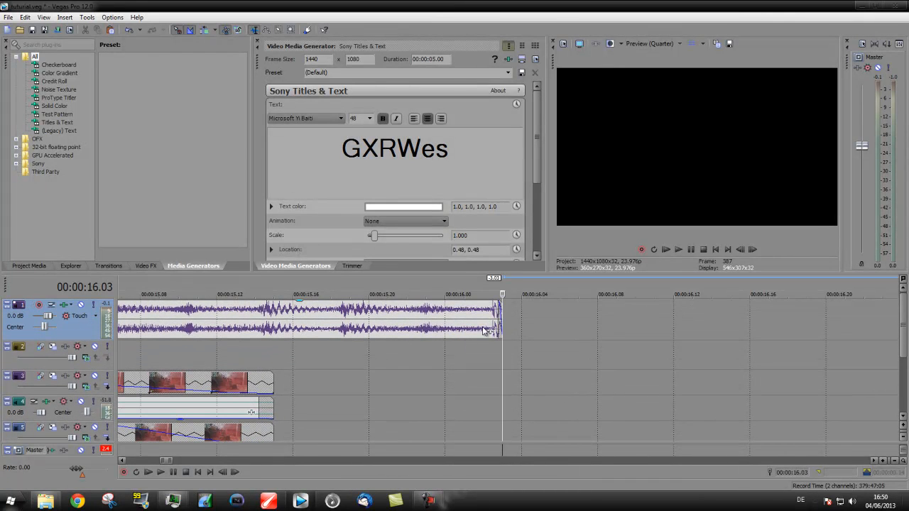
{"action": "left_click_drag", "start_coordinate": [502, 306], "coordinate": [232, 326]}
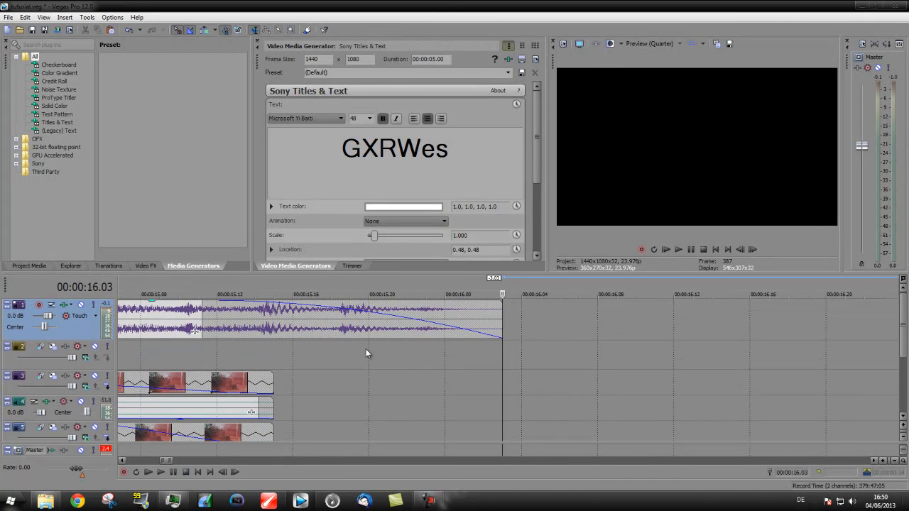
{"action": "scroll", "coordinate": [411, 362], "scroll_direction": "down", "scroll_amount": 4}
{"action": "scroll", "coordinate": [450, 373], "scroll_direction": "down", "scroll_amount": 2}
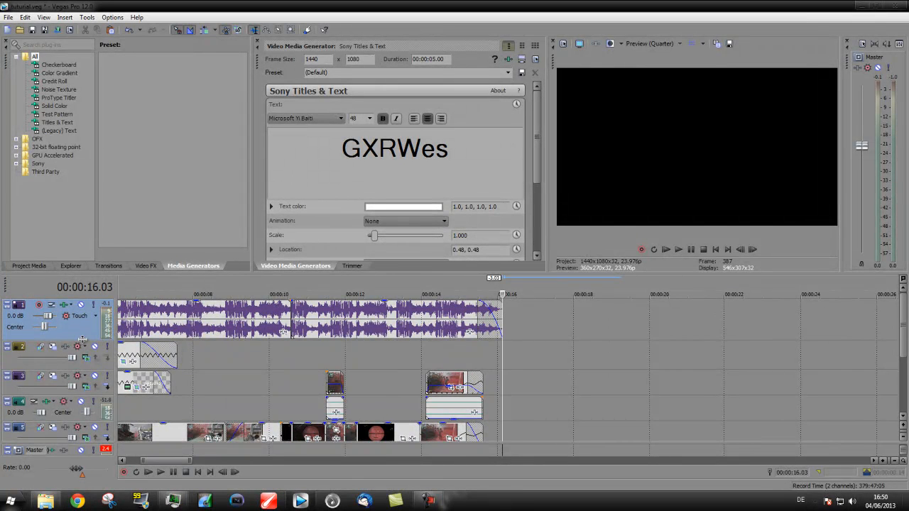
{"action": "left_click_drag", "start_coordinate": [83, 332], "coordinate": [83, 313]}
{"action": "scroll", "coordinate": [229, 360], "scroll_direction": "down", "scroll_amount": 3}
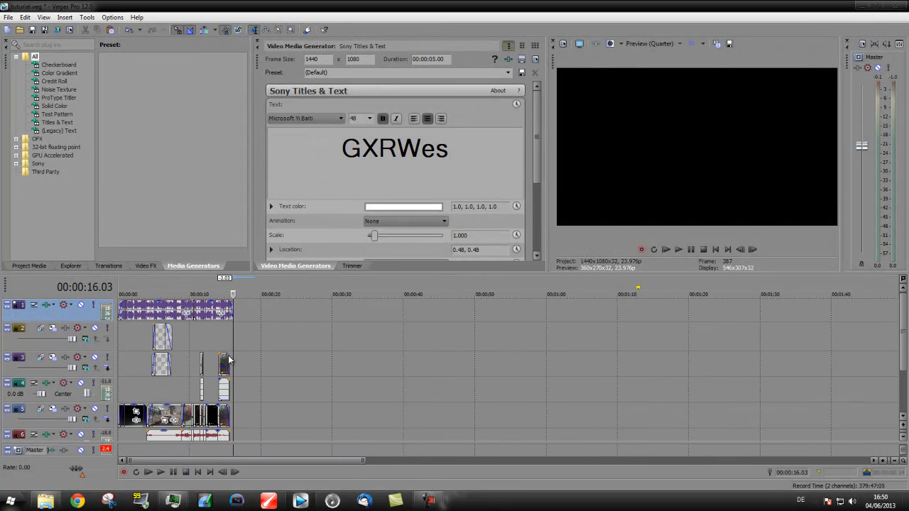
Play the montage from 00:00:02.00.
{"action": "left_click", "coordinate": [132, 373]}
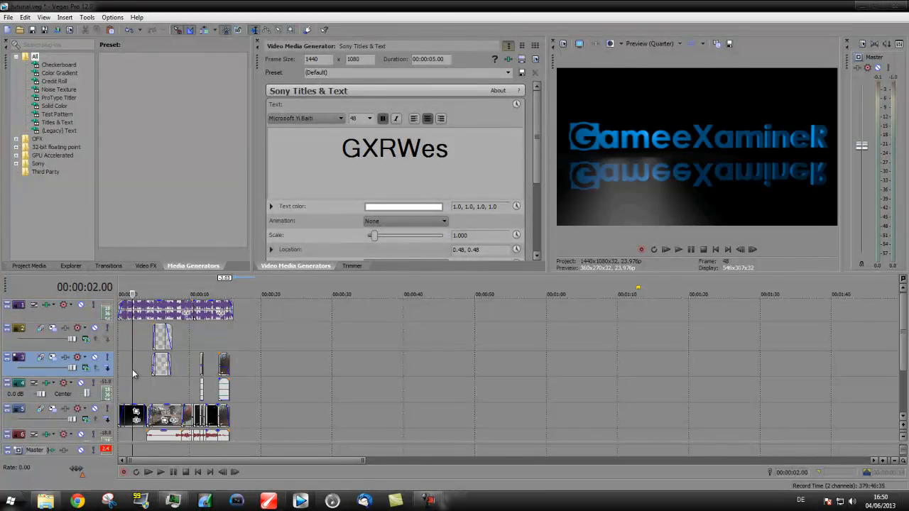
{"action": "key", "text": "space"}
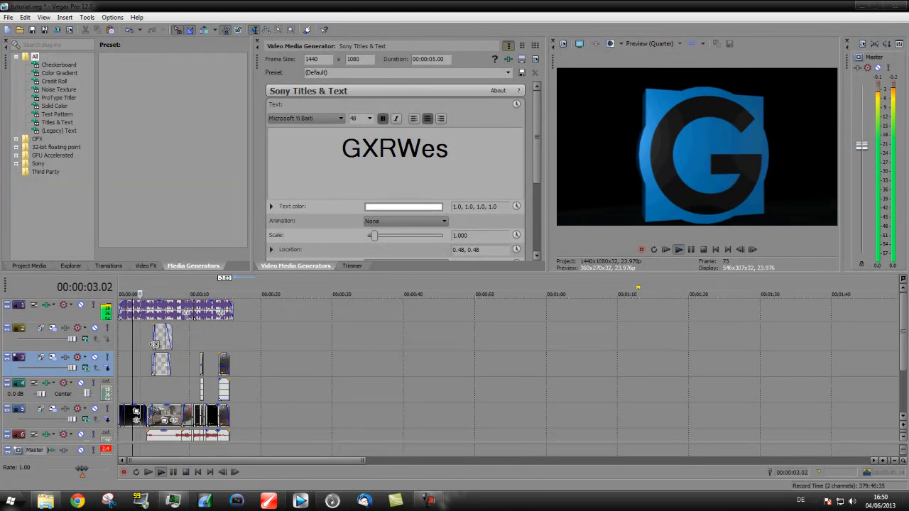
{"action": "key", "text": "space"}
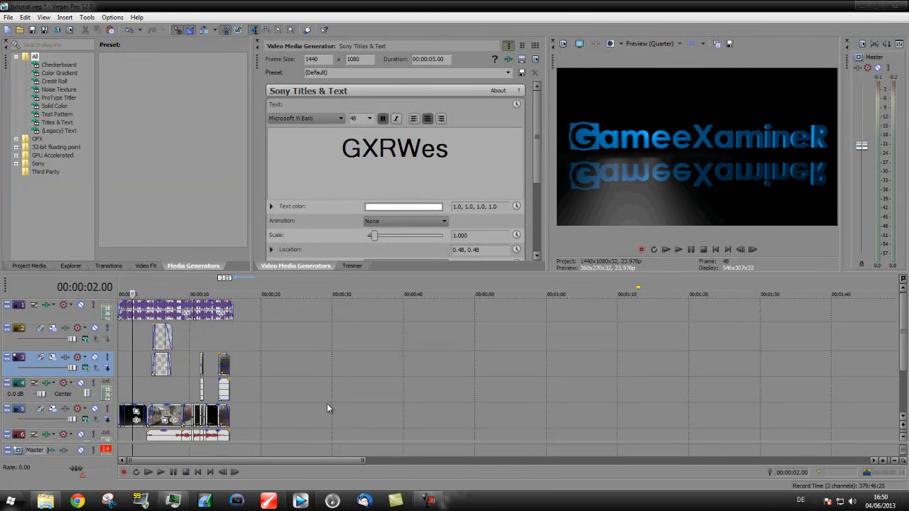
Review the opening gameplay clips and play the montage from 00:00:08.20.
{"action": "left_click", "coordinate": [170, 414]}
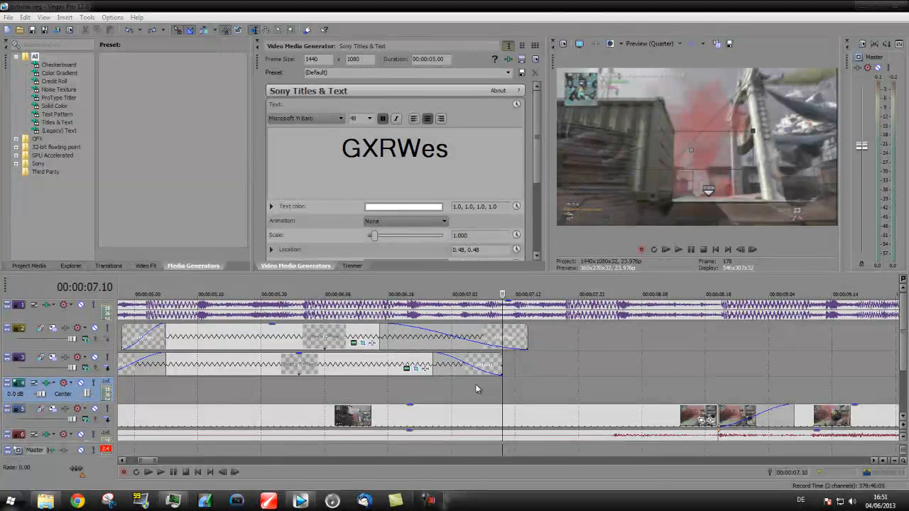
{"action": "left_click", "coordinate": [524, 410]}
{"action": "scroll", "coordinate": [524, 410], "scroll_direction": "down", "scroll_amount": 3}
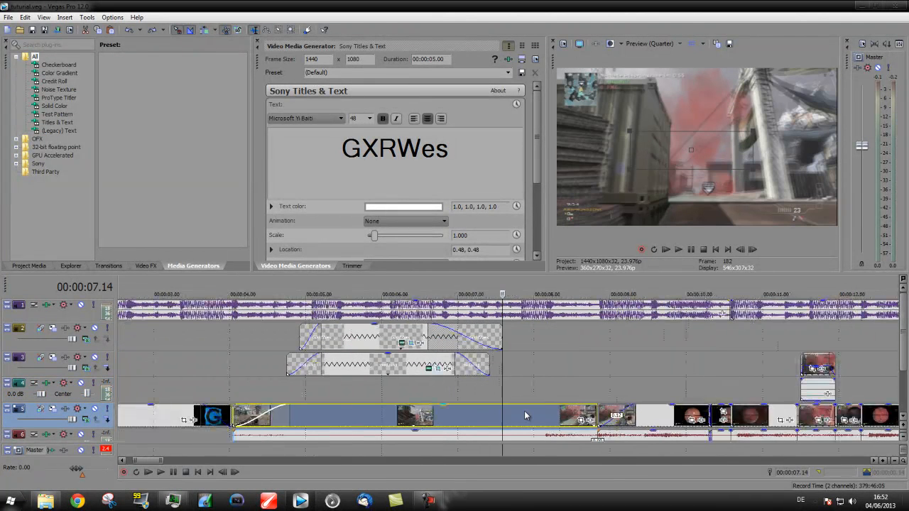
{"action": "left_click", "coordinate": [648, 418], "text": "ctrl"}
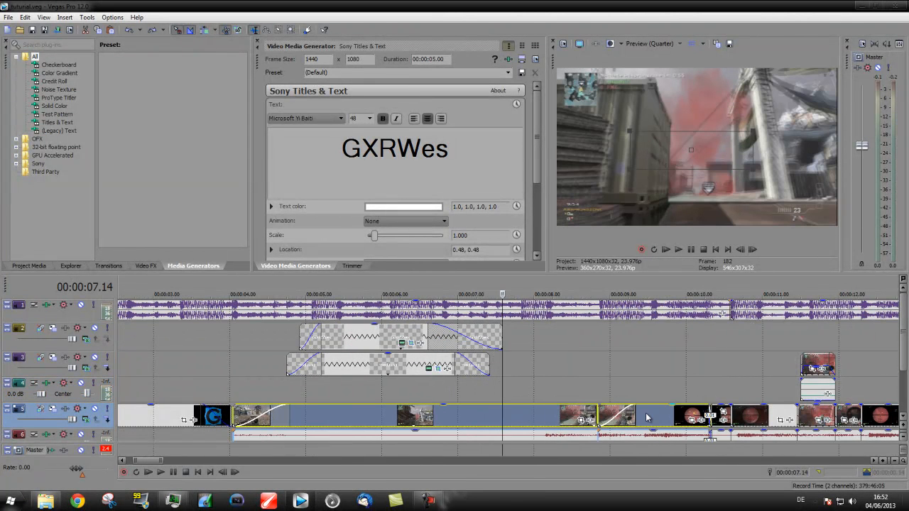
{"action": "scroll", "coordinate": [569, 430], "scroll_direction": "down", "scroll_amount": 5}
{"action": "scroll", "coordinate": [538, 433], "scroll_direction": "up", "scroll_amount": 2}
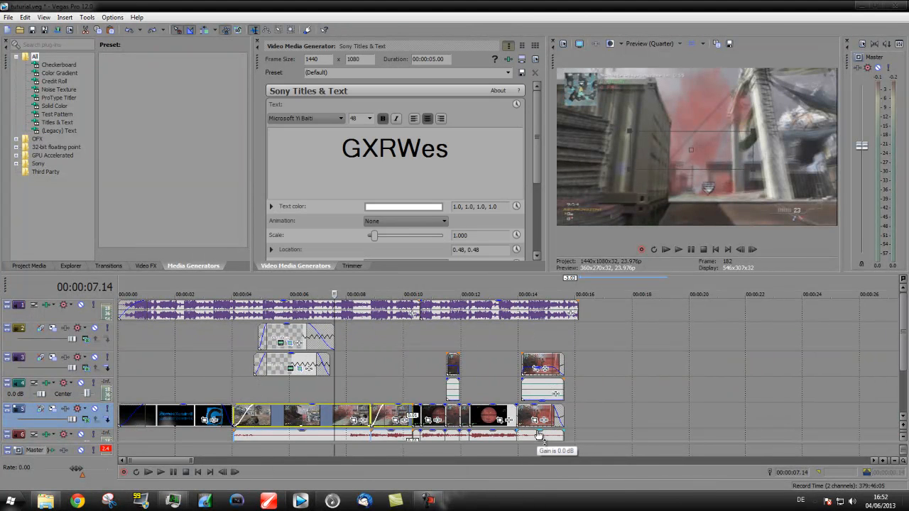
{"action": "left_click", "coordinate": [370, 399]}
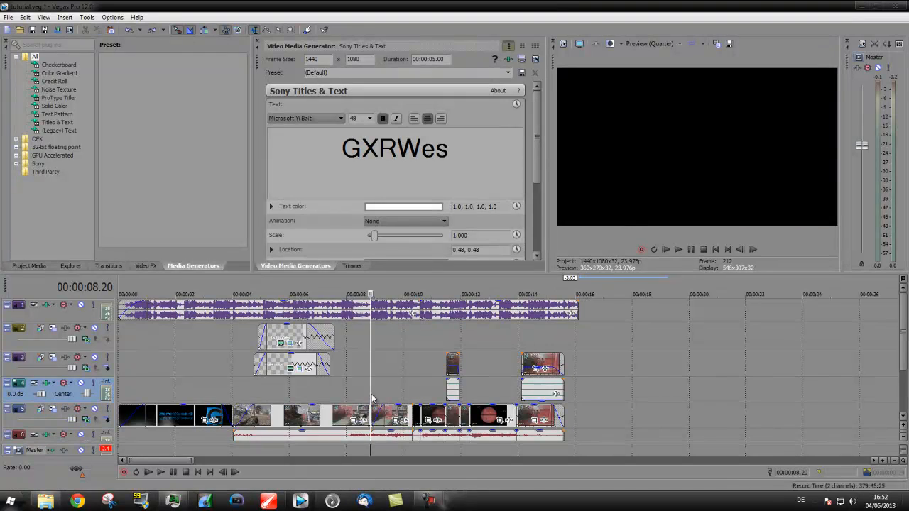
{"action": "key", "text": "space"}
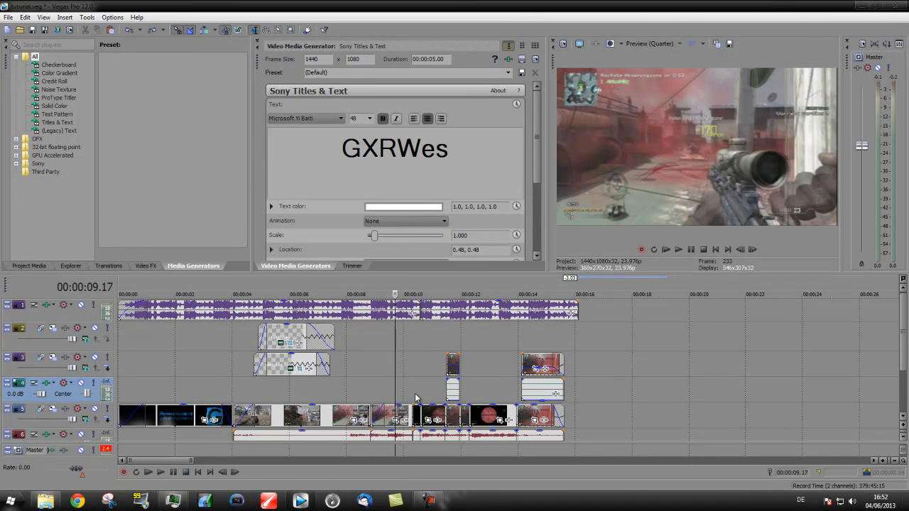
Step back and forth through the edit history until the music's trimmed end and fade-out are restored.
{"action": "scroll", "coordinate": [414, 393], "scroll_direction": "down", "scroll_amount": 2}
{"action": "scroll", "coordinate": [369, 397], "scroll_direction": "up", "scroll_amount": 2}
{"action": "left_click_drag", "start_coordinate": [902, 343], "coordinate": [902, 373]}
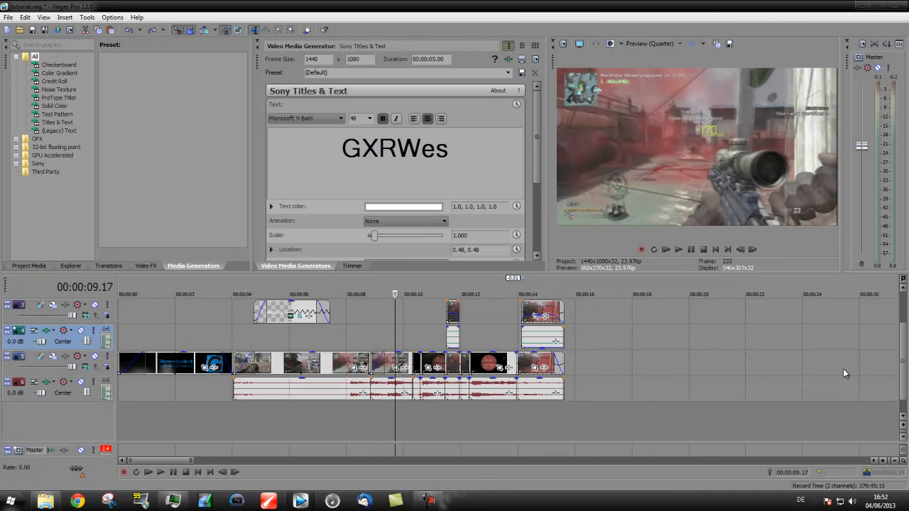
{"action": "left_click_drag", "start_coordinate": [902, 362], "coordinate": [900, 309]}
{"action": "key", "text": "ctrl+z"}
{"action": "key", "text": "ctrl+z"}
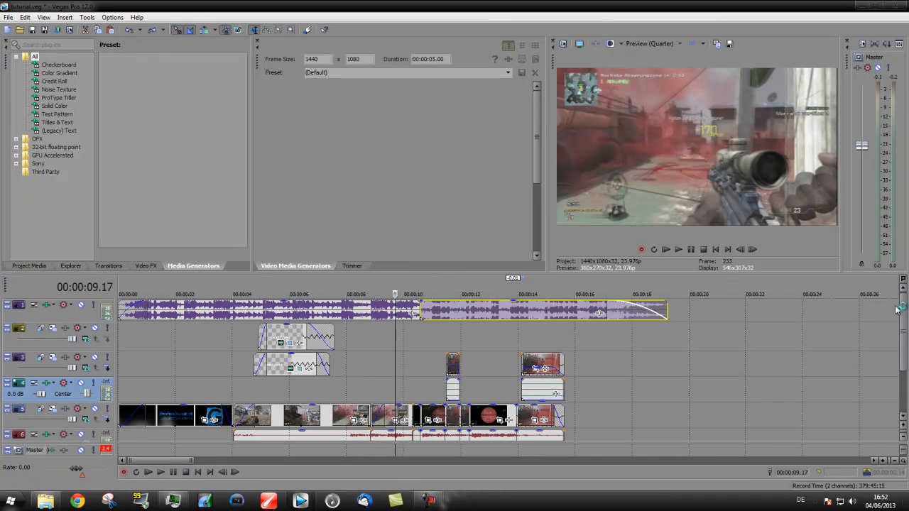
{"action": "key", "text": "ctrl+shift+z"}
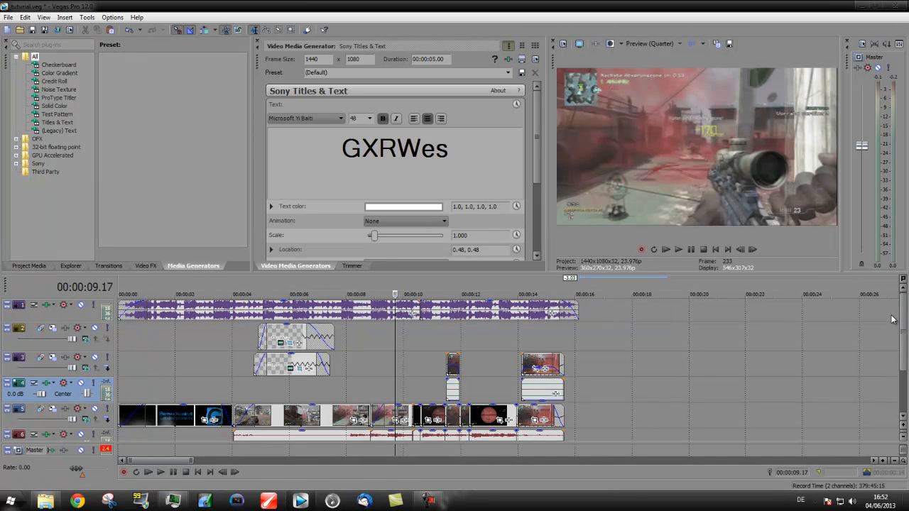
{"action": "key", "text": "ctrl+z"}
{"action": "key", "text": "ctrl+z"}
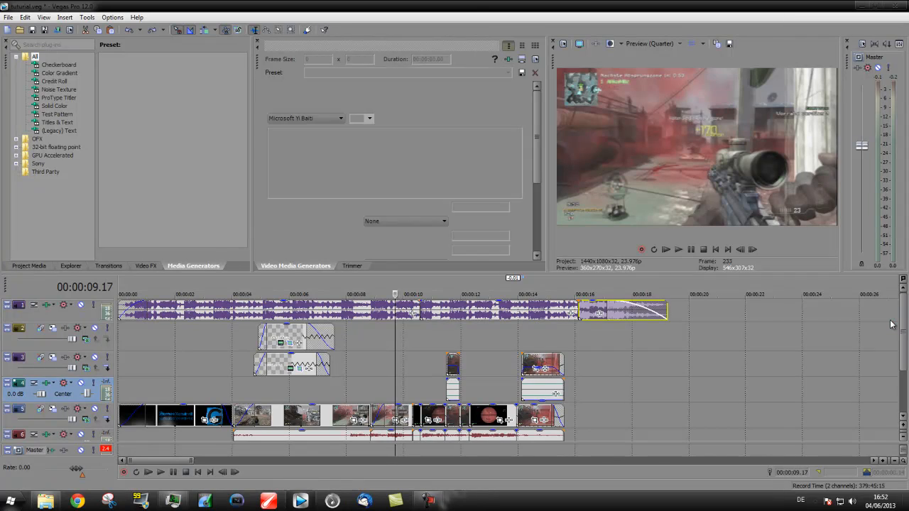
{"action": "key", "text": "ctrl+shift+z"}
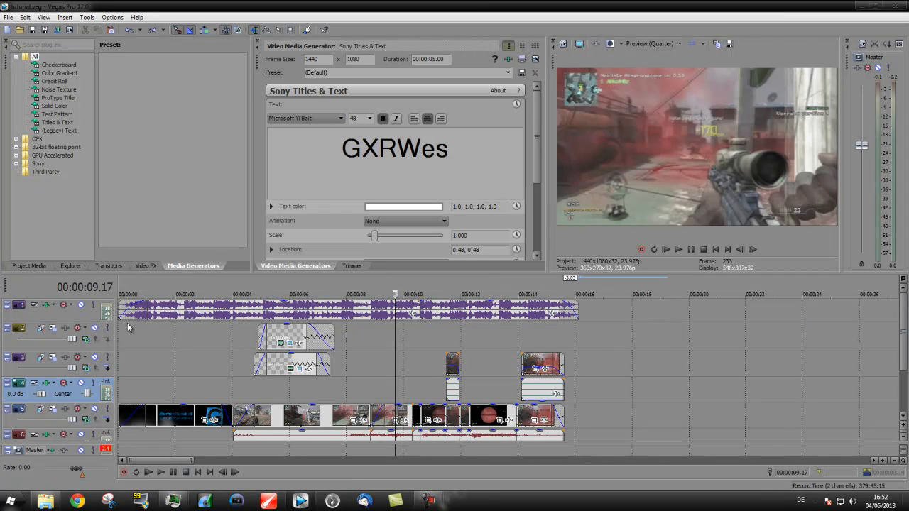
Select all gameplay clips on the main and overlay video tracks, leaving out the overlaid title.
{"action": "left_click", "coordinate": [352, 391]}
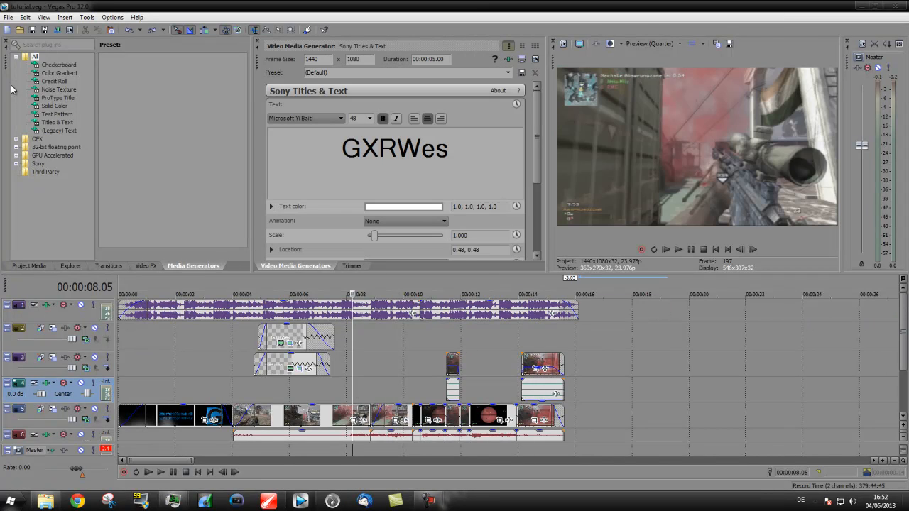
{"action": "left_click", "coordinate": [306, 416]}
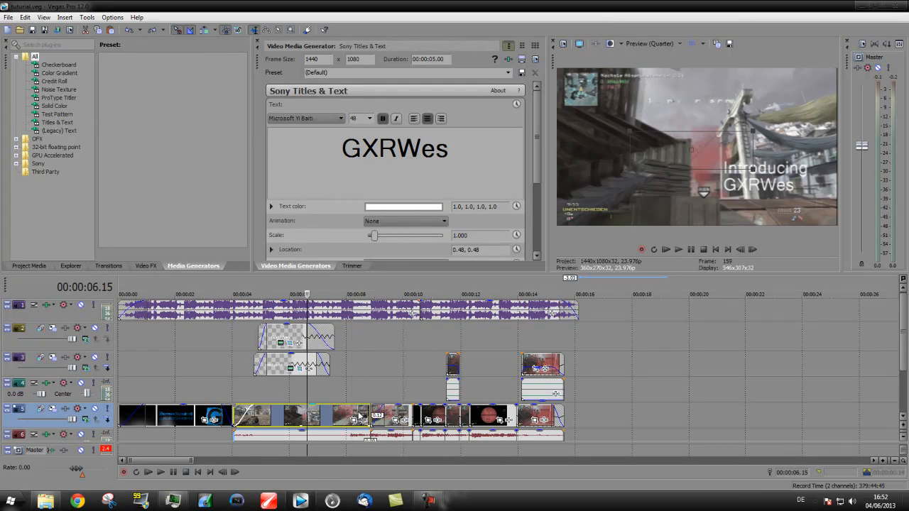
{"action": "left_click", "coordinate": [395, 416], "text": "ctrl"}
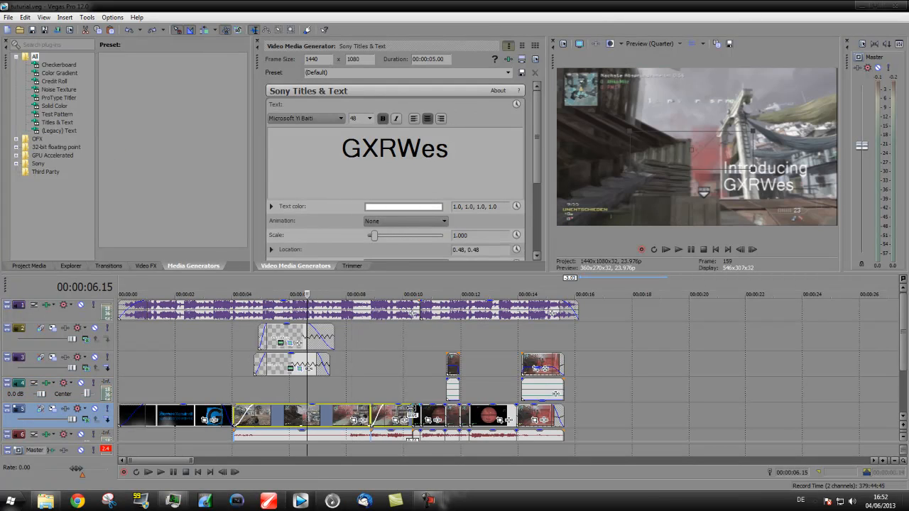
{"action": "left_click", "coordinate": [543, 416], "text": "shift"}
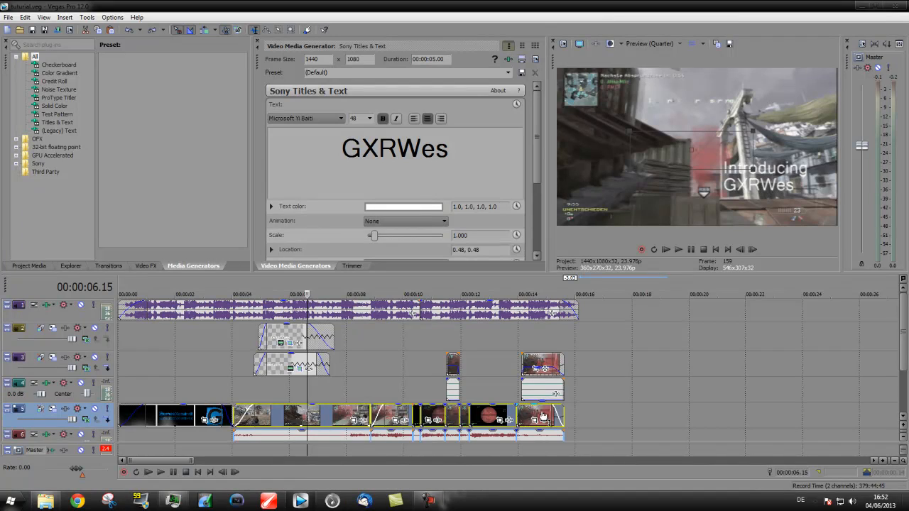
{"action": "left_click", "coordinate": [541, 364], "text": "shift"}
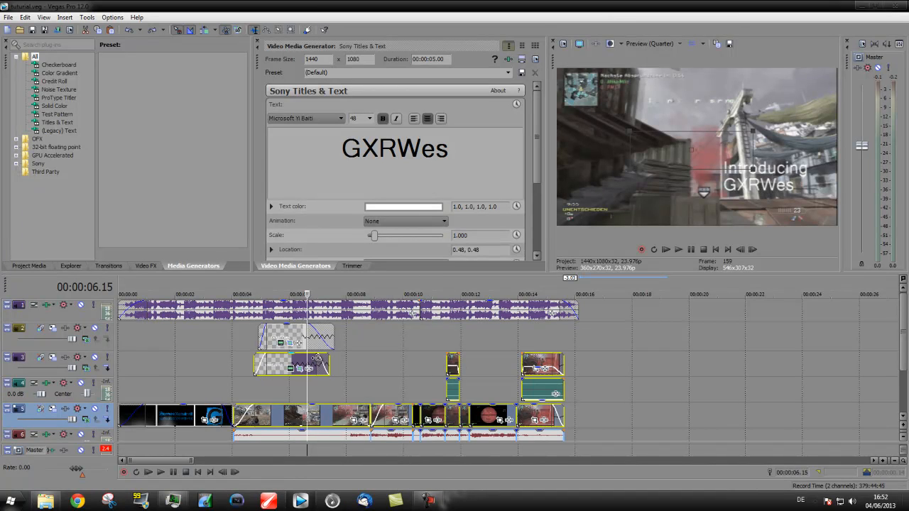
{"action": "left_click", "coordinate": [296, 363], "text": "ctrl"}
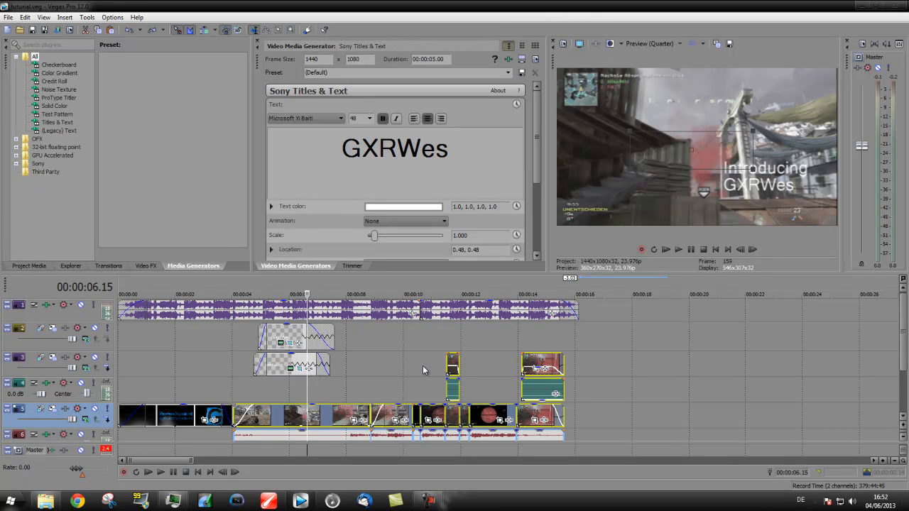
Crop the first gameplay clip's frame height to 810 in Pan/Crop and save the crop as a preset named letterbox.
{"action": "left_click", "coordinate": [354, 421]}
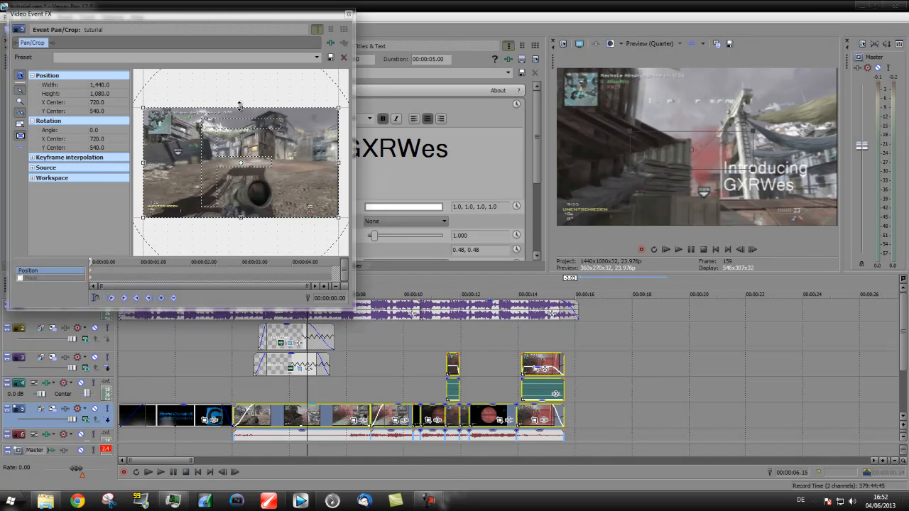
{"action": "left_click_drag", "start_coordinate": [240, 105], "coordinate": [239, 119]}
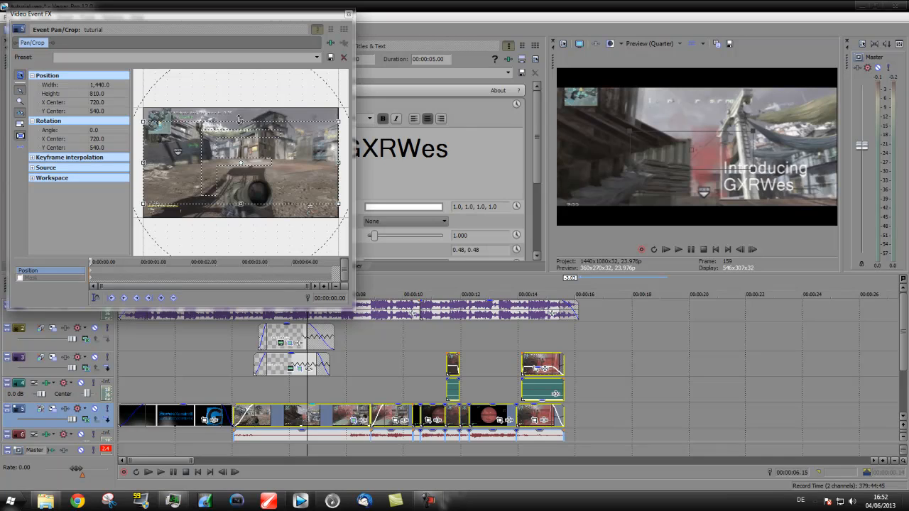
{"action": "left_click", "coordinate": [305, 387]}
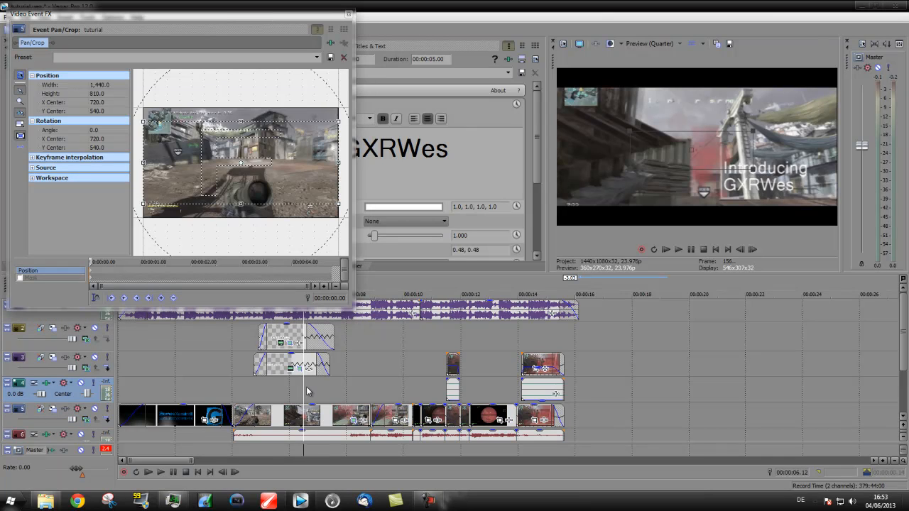
{"action": "left_click_drag", "start_coordinate": [305, 387], "coordinate": [240, 390]}
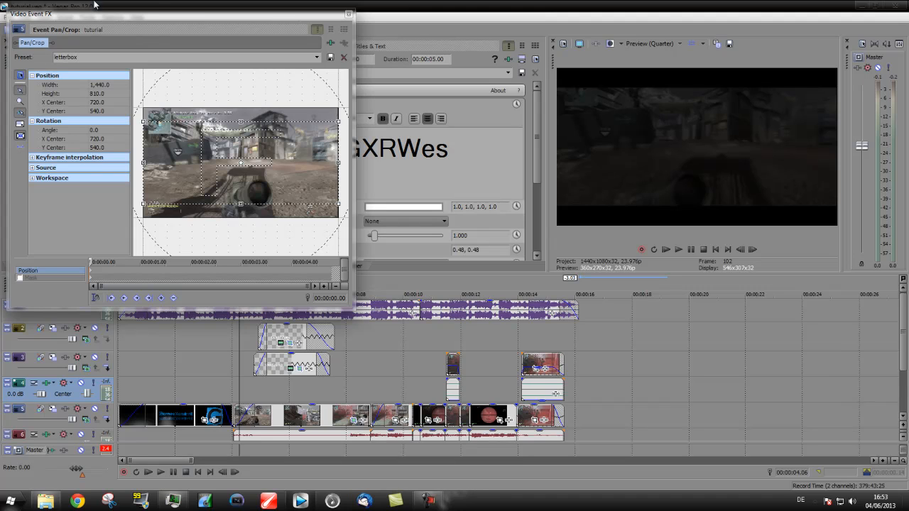
{"action": "left_click", "coordinate": [332, 57]}
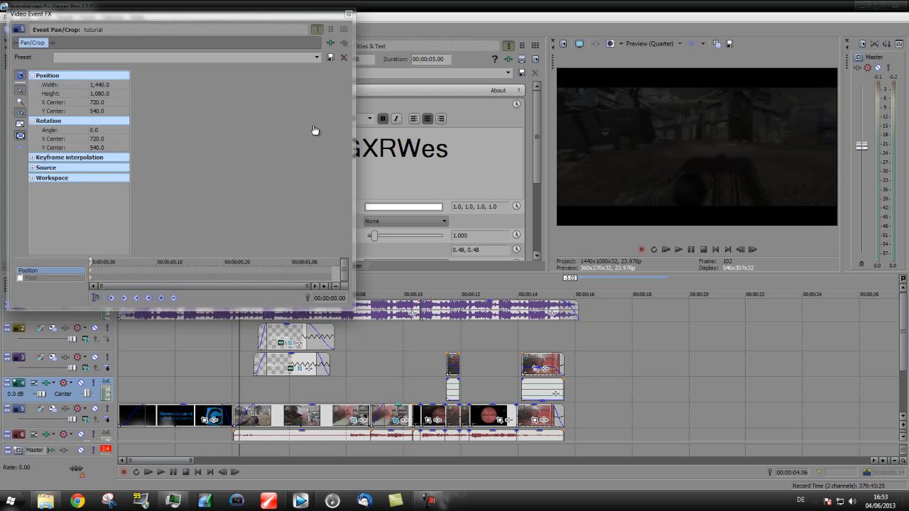
Apply the letterbox crop preset to the second gameplay clip and to the short clip ending at 00:00:10.14.
{"action": "left_click", "coordinate": [317, 57]}
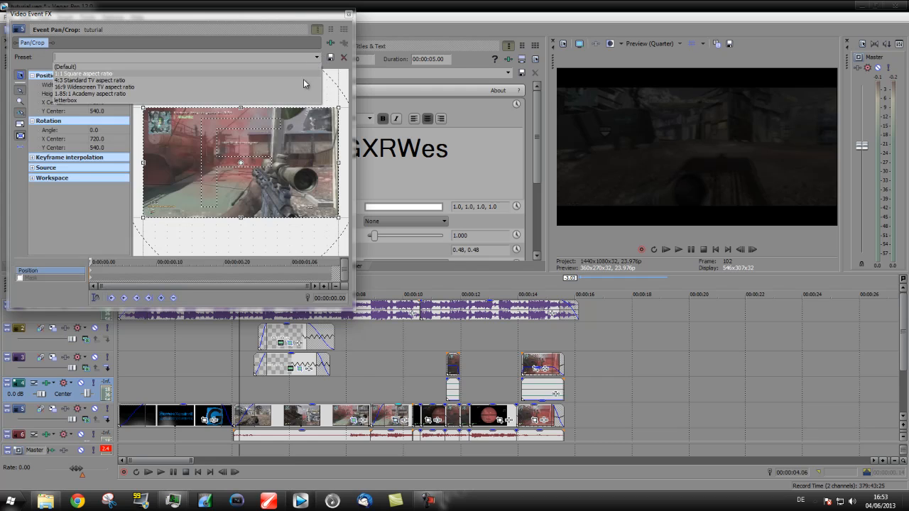
{"action": "left_click", "coordinate": [291, 103]}
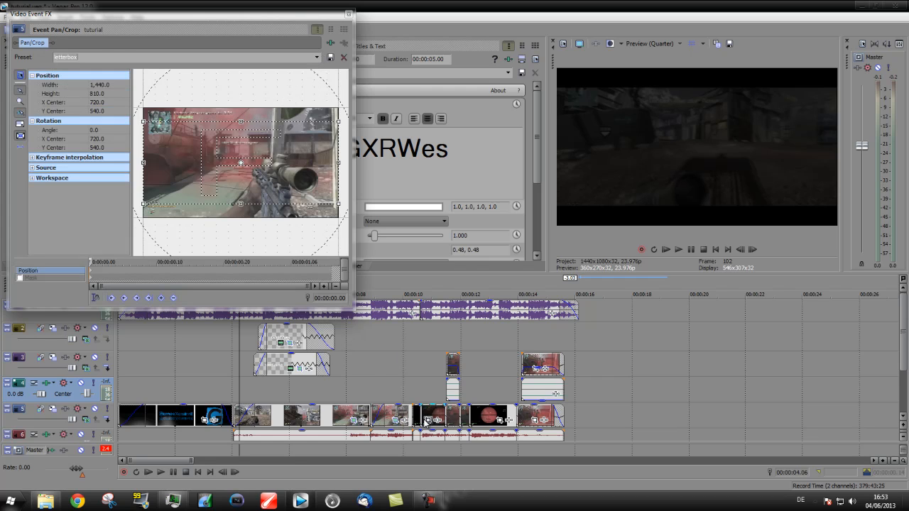
{"action": "left_click", "coordinate": [430, 396]}
{"action": "scroll", "coordinate": [430, 398], "scroll_direction": "up", "scroll_amount": 5}
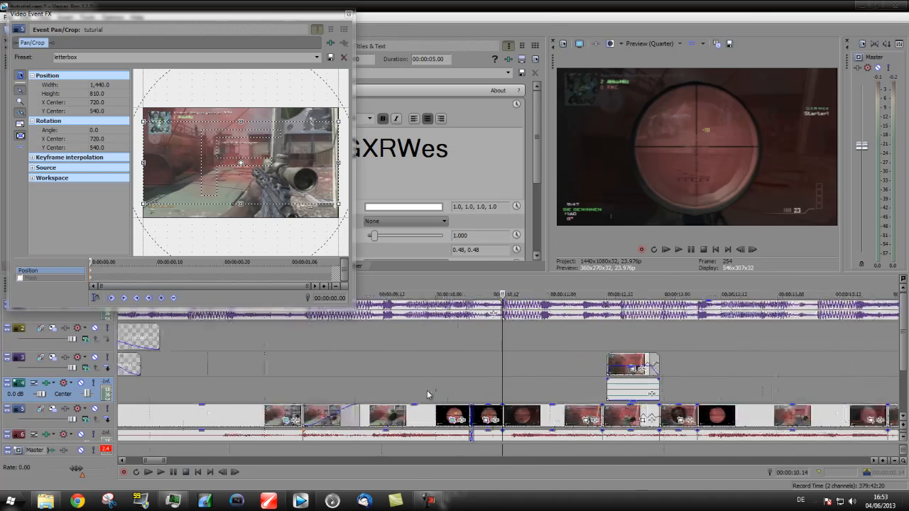
{"action": "left_click", "coordinate": [488, 422]}
{"action": "left_click", "coordinate": [318, 58]}
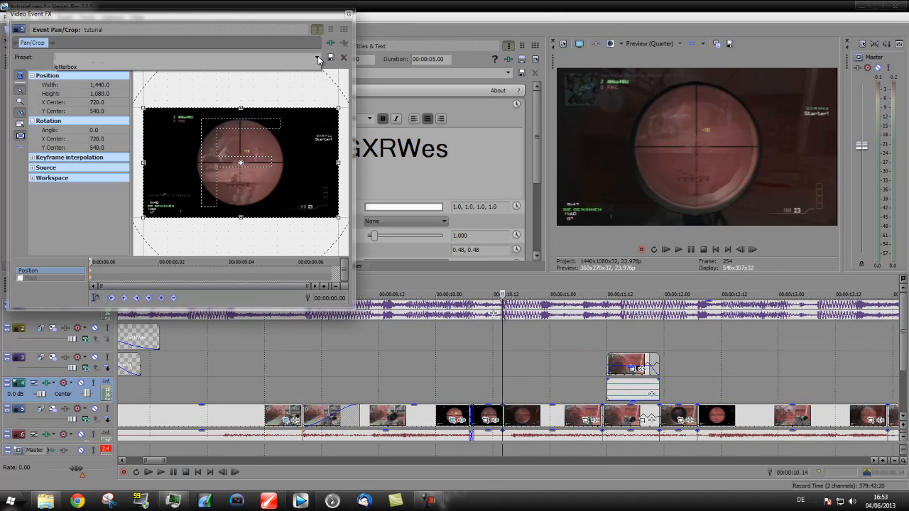
{"action": "left_click", "coordinate": [281, 100]}
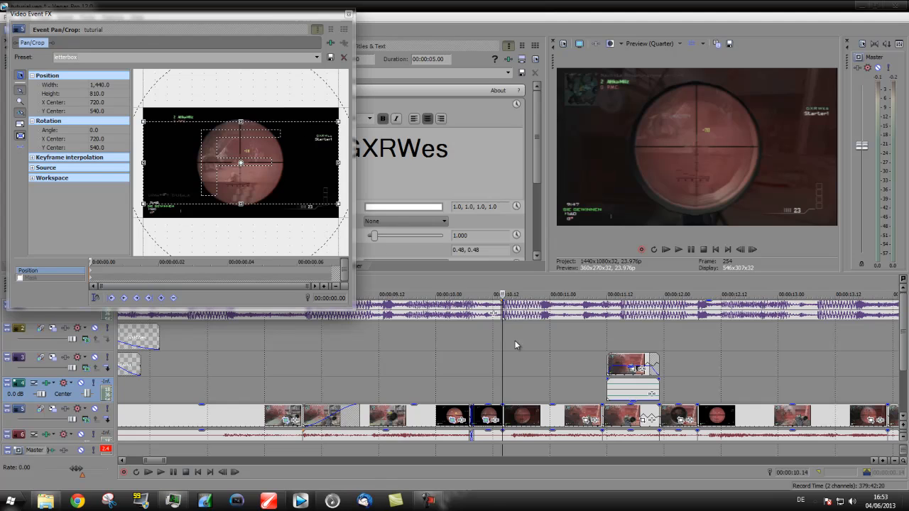
Apply the letterbox crop preset to the clip starting at 00:00:10.14 and to the one following it beneath the overlay.
{"action": "left_click", "coordinate": [587, 424]}
{"action": "left_click", "coordinate": [318, 57]}
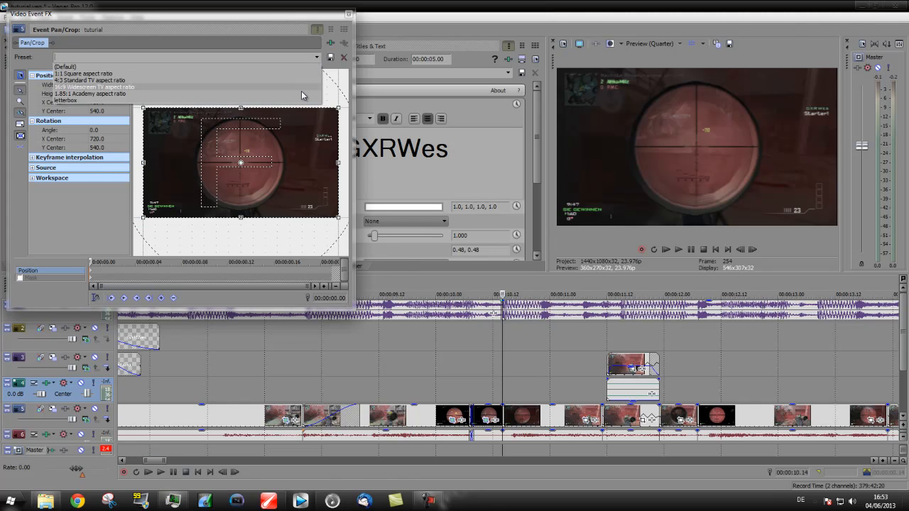
{"action": "left_click", "coordinate": [298, 100]}
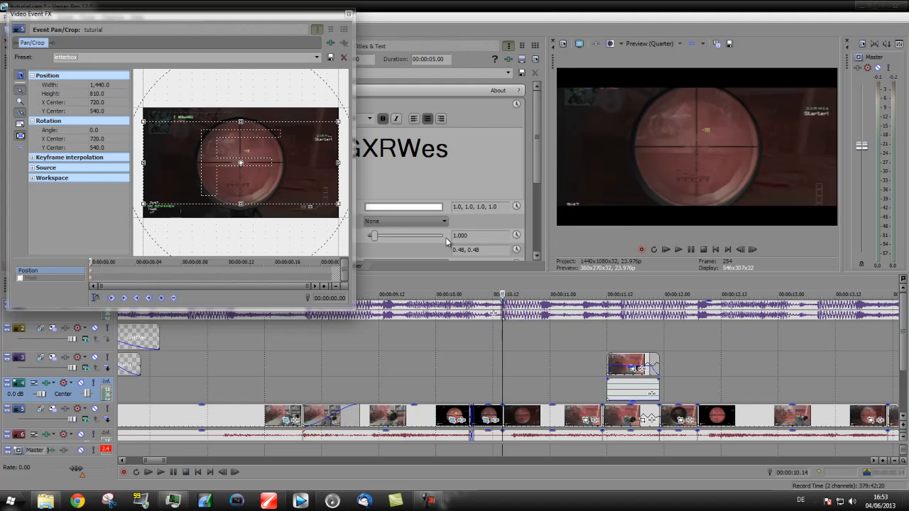
{"action": "left_click", "coordinate": [589, 421]}
{"action": "left_click", "coordinate": [317, 57]}
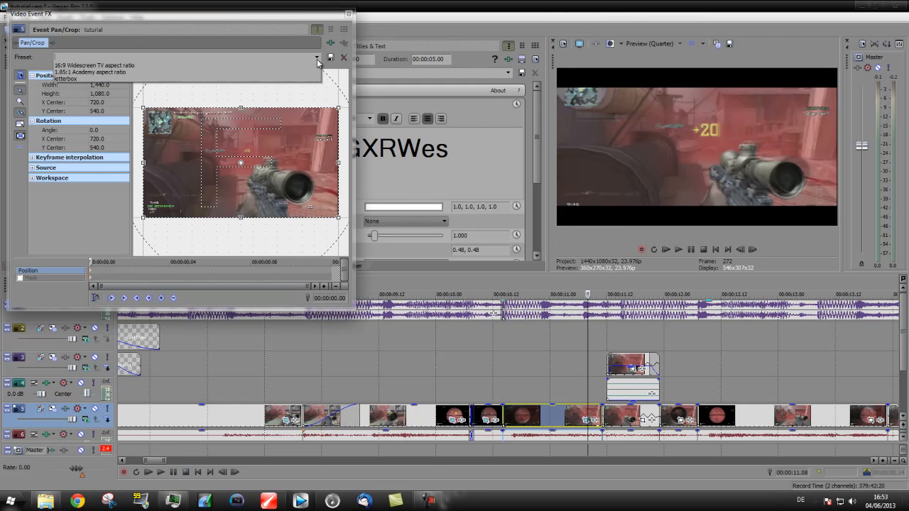
{"action": "left_click", "coordinate": [305, 101]}
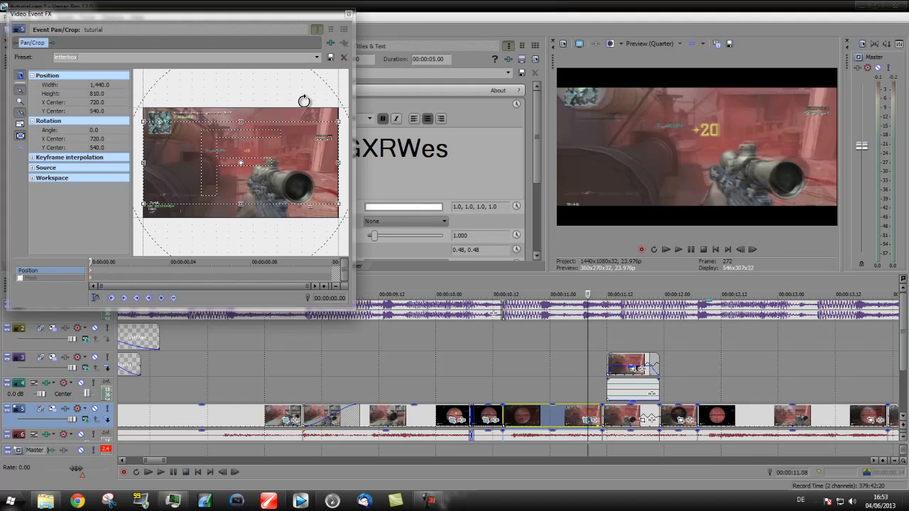
Apply the letterbox crop preset to the short main-track clip right after the short overlay and to the long clip following it.
{"action": "left_click", "coordinate": [636, 417]}
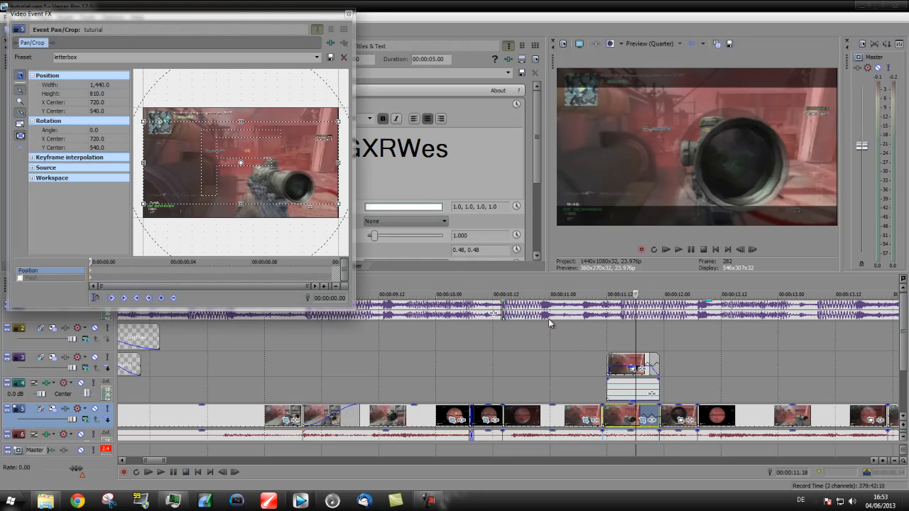
{"action": "left_click", "coordinate": [680, 425]}
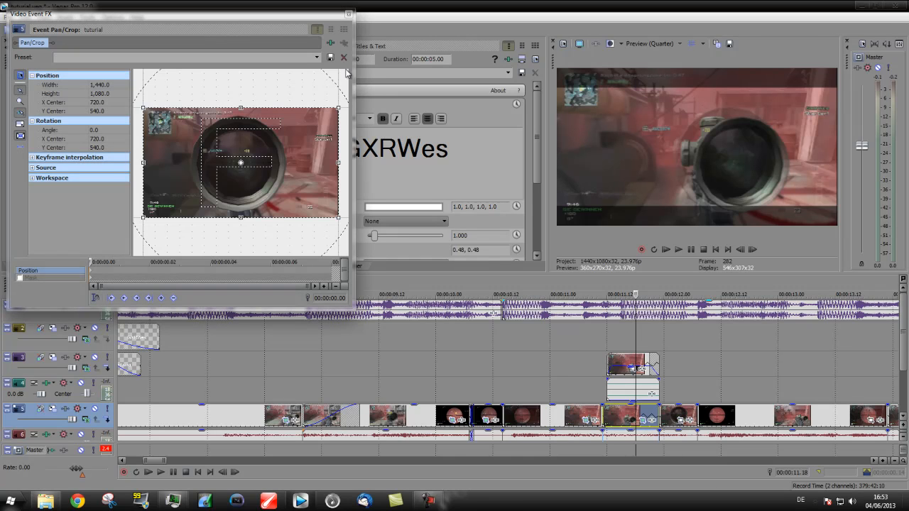
{"action": "left_click", "coordinate": [317, 58]}
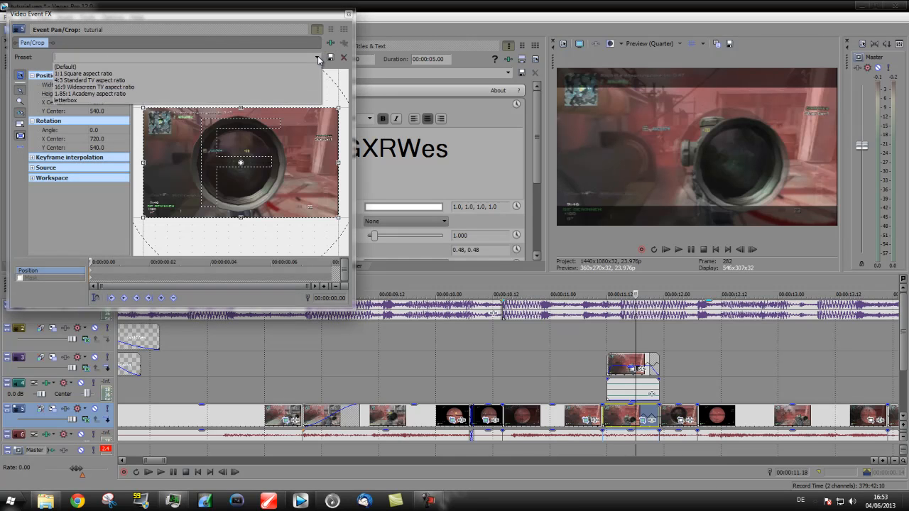
{"action": "left_click", "coordinate": [285, 104]}
{"action": "left_click", "coordinate": [736, 420]}
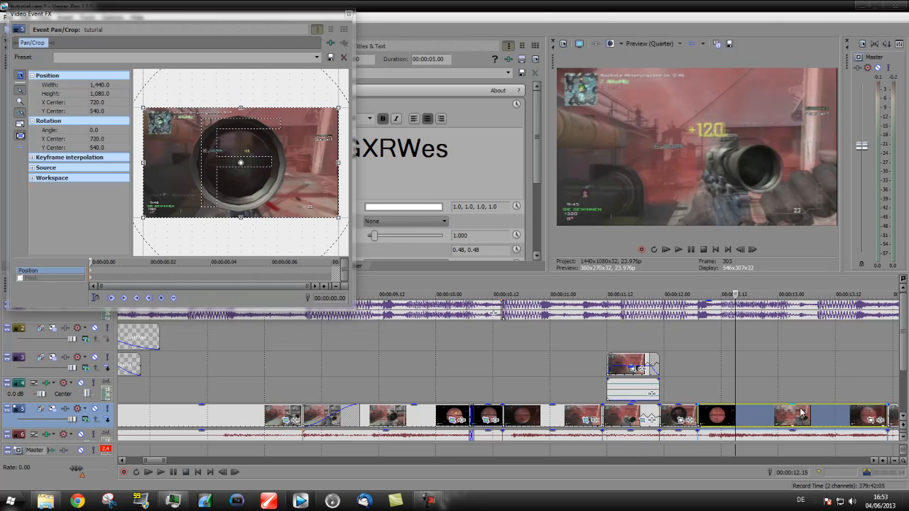
{"action": "left_click", "coordinate": [317, 57]}
{"action": "left_click", "coordinate": [293, 103]}
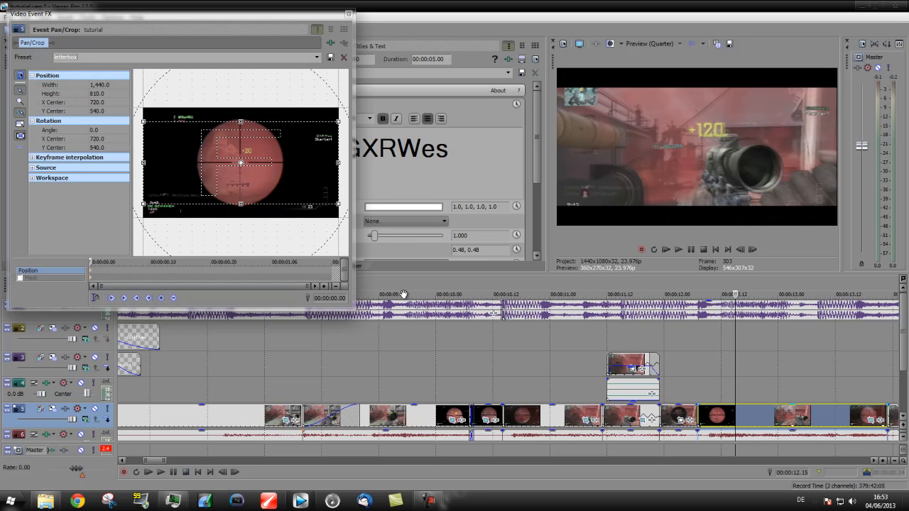
Apply the letterbox crop preset to the last gameplay clip on the main track and to the overlay clip above it.
{"action": "mouse_move", "coordinate": [159, 458]}
{"action": "left_mouse_down"}
{"action": "mouse_move", "coordinate": [178, 460]}
{"action": "mouse_move", "coordinate": [164, 463]}
{"action": "left_mouse_up"}
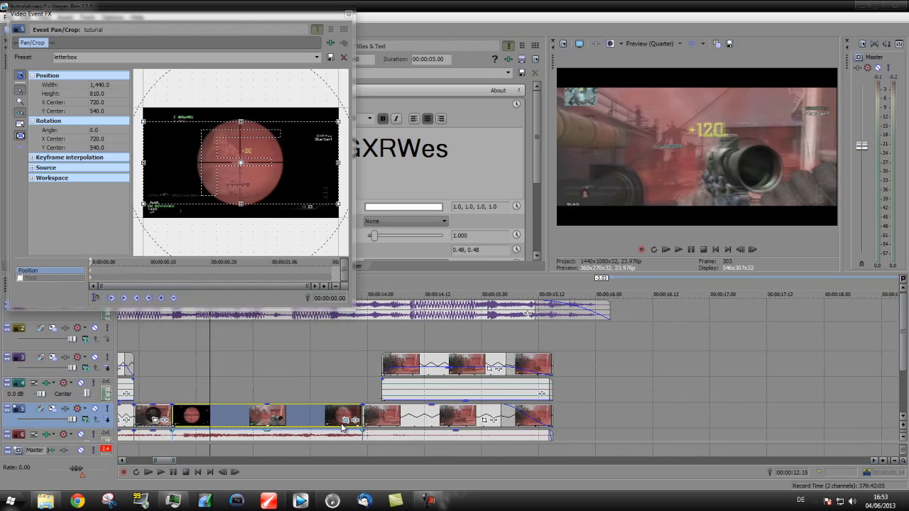
{"action": "left_click", "coordinate": [486, 426]}
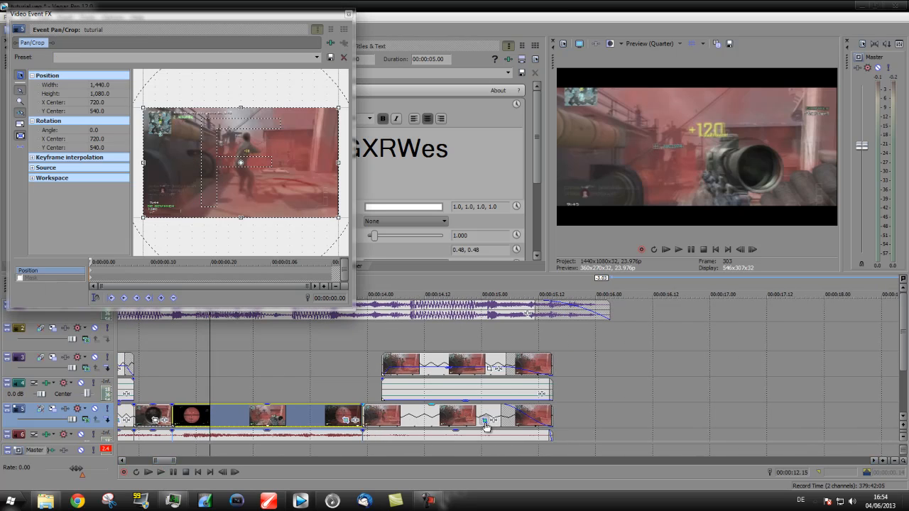
{"action": "left_click", "coordinate": [317, 60]}
{"action": "left_click", "coordinate": [290, 98]}
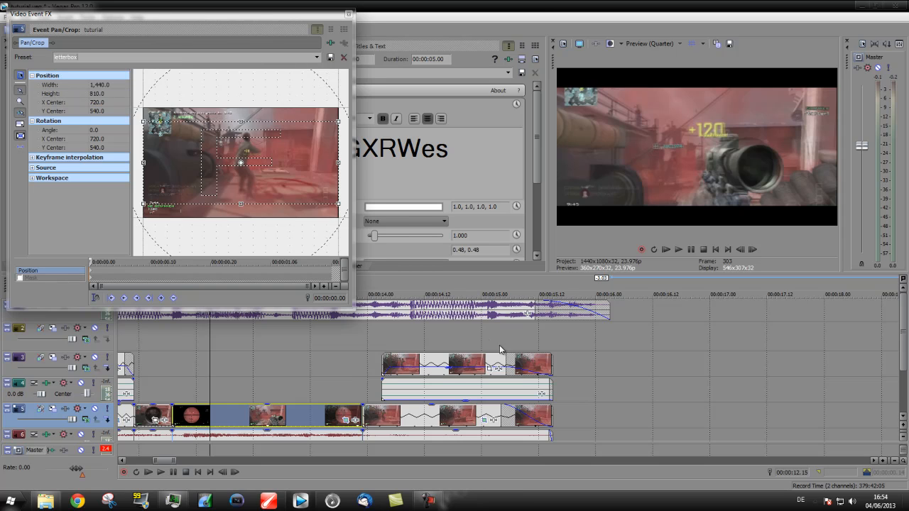
{"action": "left_click", "coordinate": [518, 367]}
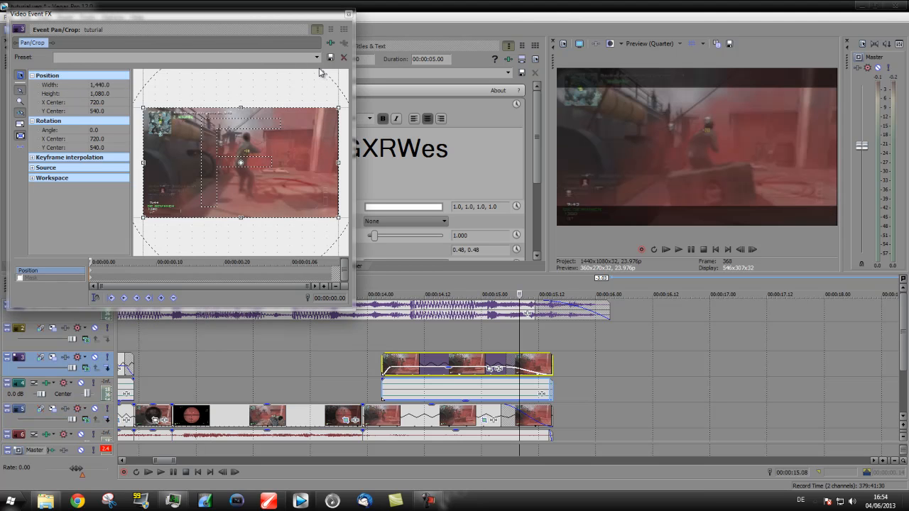
{"action": "left_click", "coordinate": [318, 60]}
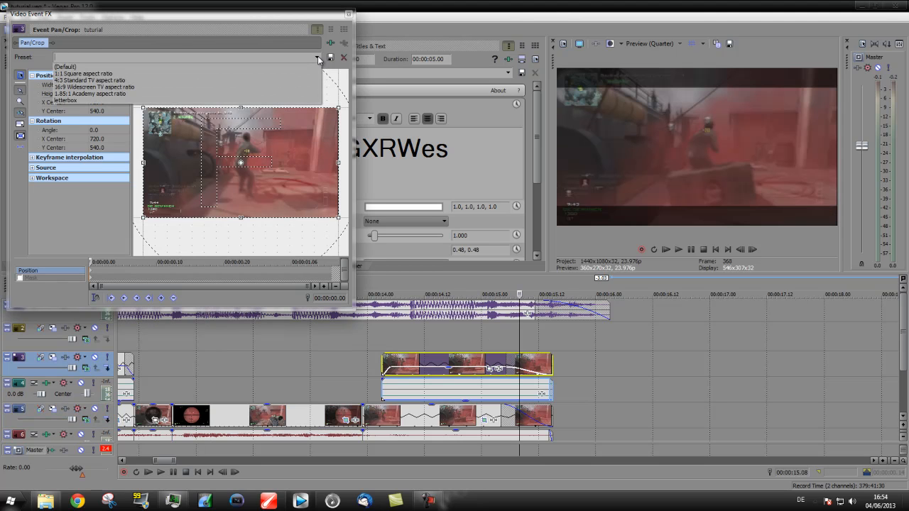
{"action": "left_click", "coordinate": [301, 96]}
Apply the letterbox crop preset to the short overlay clip near 00:00:11.12 and close the Pan/Crop window.
{"action": "mouse_move", "coordinate": [168, 461]}
{"action": "left_mouse_down"}
{"action": "mouse_move", "coordinate": [144, 461]}
{"action": "mouse_move", "coordinate": [152, 465]}
{"action": "left_mouse_up"}
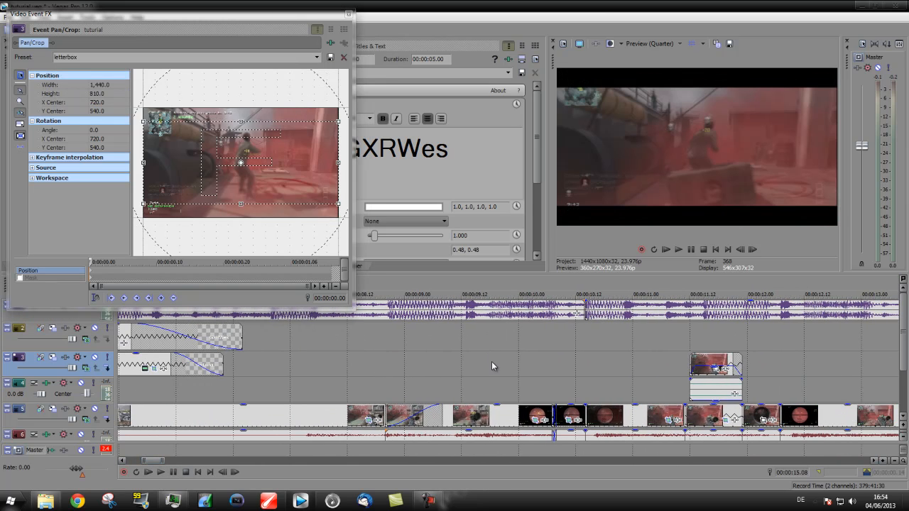
{"action": "left_click", "coordinate": [472, 369]}
{"action": "left_click_drag", "start_coordinate": [903, 319], "coordinate": [890, 274]}
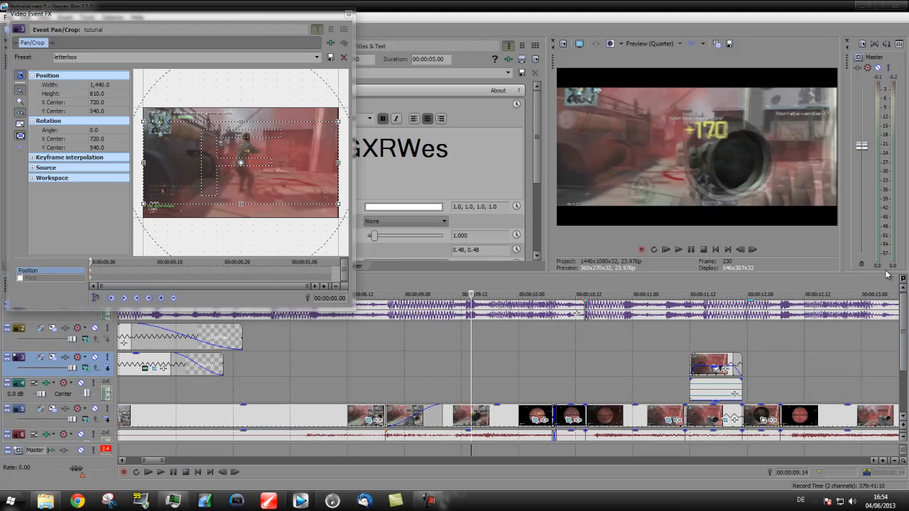
{"action": "left_click", "coordinate": [716, 368]}
{"action": "left_click", "coordinate": [316, 58]}
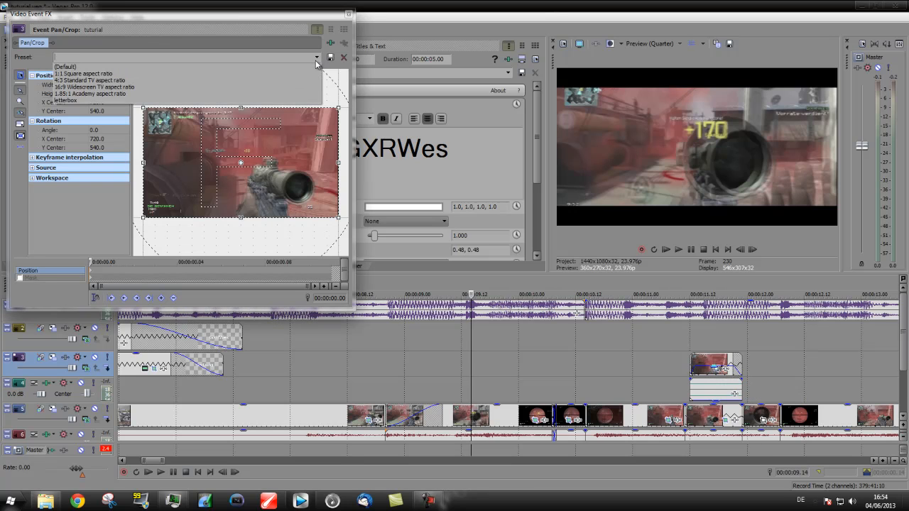
{"action": "left_click", "coordinate": [74, 100]}
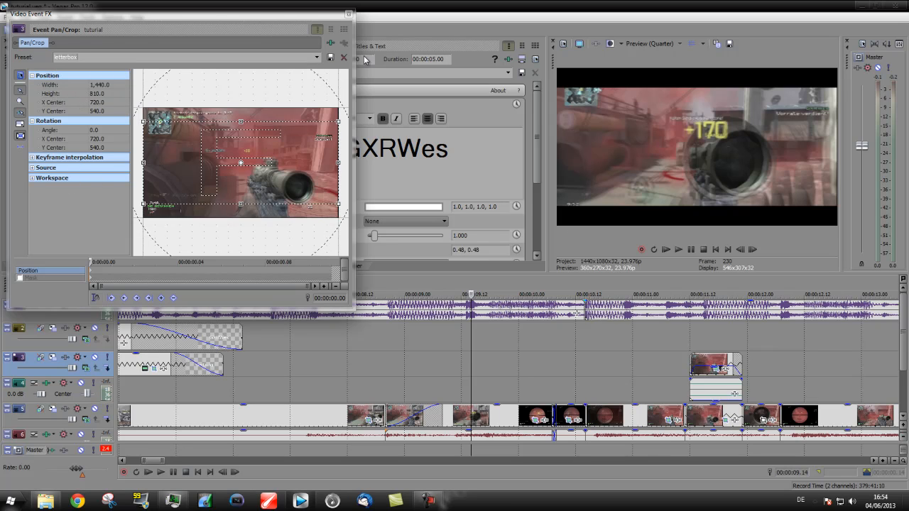
{"action": "left_click", "coordinate": [349, 17]}
Mark the whole montage from 00:00:00.00 to 00:00:16.03 as the loop region across all tracks.
{"action": "scroll", "coordinate": [387, 346], "scroll_direction": "down", "scroll_amount": 8}
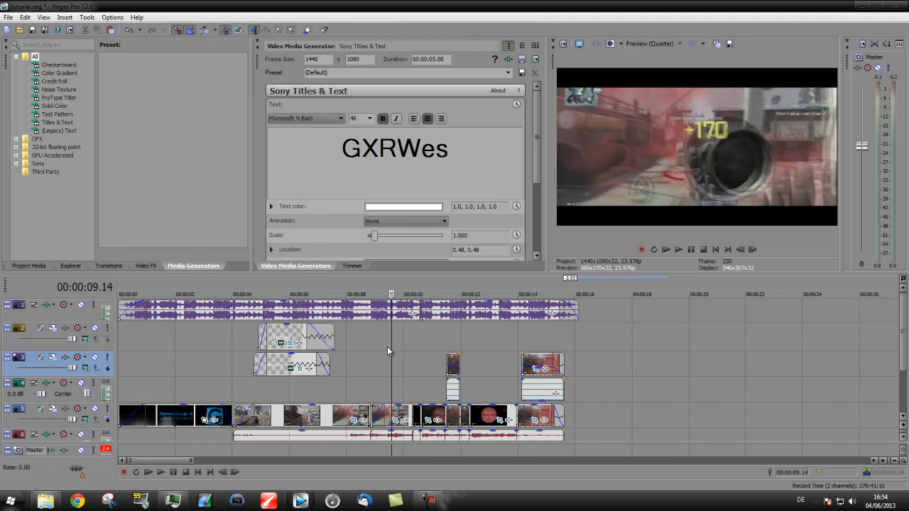
{"action": "left_click", "coordinate": [245, 389]}
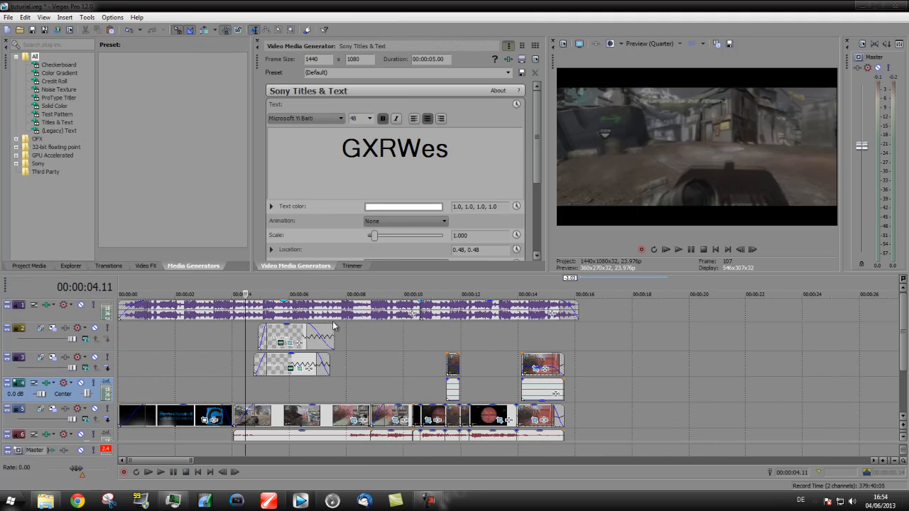
{"action": "left_click", "coordinate": [396, 338]}
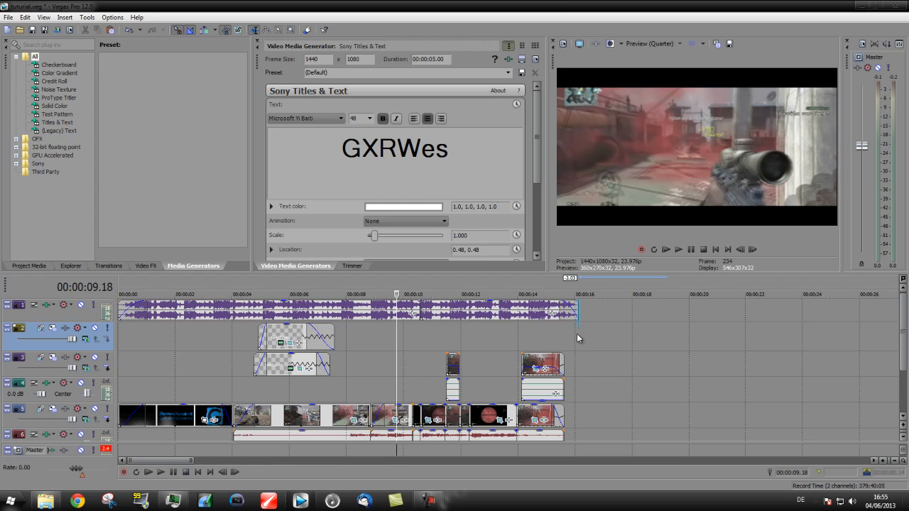
{"action": "left_click_drag", "start_coordinate": [577, 339], "coordinate": [99, 325]}
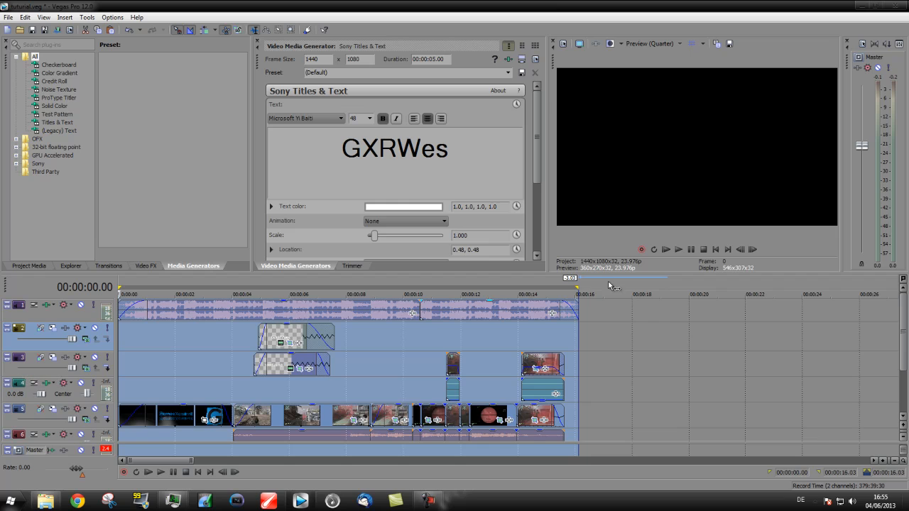
{"action": "left_click_drag", "start_coordinate": [120, 287], "coordinate": [97, 294]}
{"action": "mouse_move", "coordinate": [578, 288]}
{"action": "left_mouse_down"}
{"action": "mouse_move", "coordinate": [560, 288]}
{"action": "mouse_move", "coordinate": [579, 288]}
{"action": "left_mouse_up"}
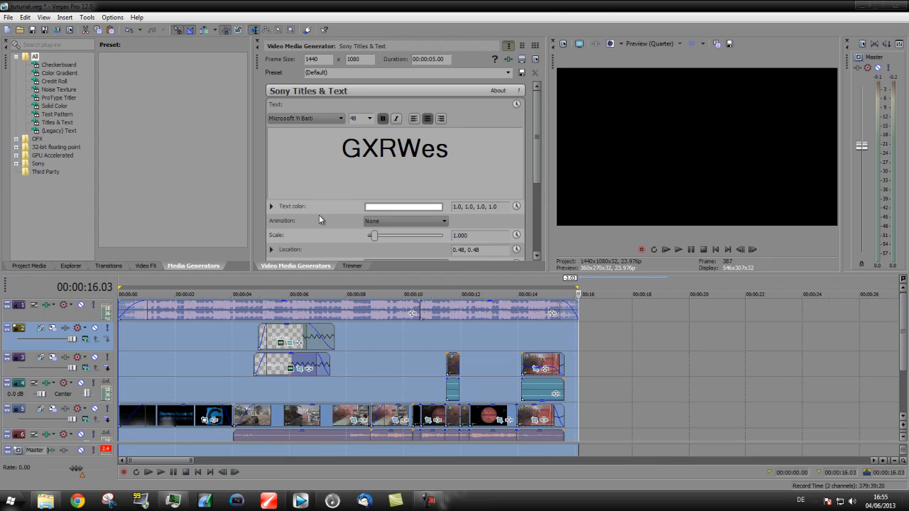
Open the Render As settings, resize the dialog and bring the output formats from the start of the list into view.
{"action": "left_click", "coordinate": [59, 31]}
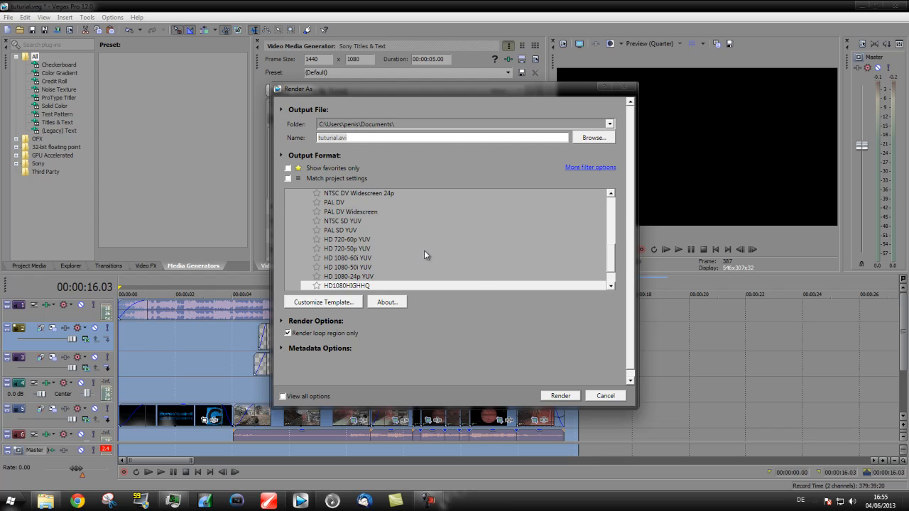
{"action": "scroll", "coordinate": [426, 254], "scroll_direction": "down", "scroll_amount": 1}
{"action": "left_click_drag", "start_coordinate": [609, 245], "coordinate": [572, 241]}
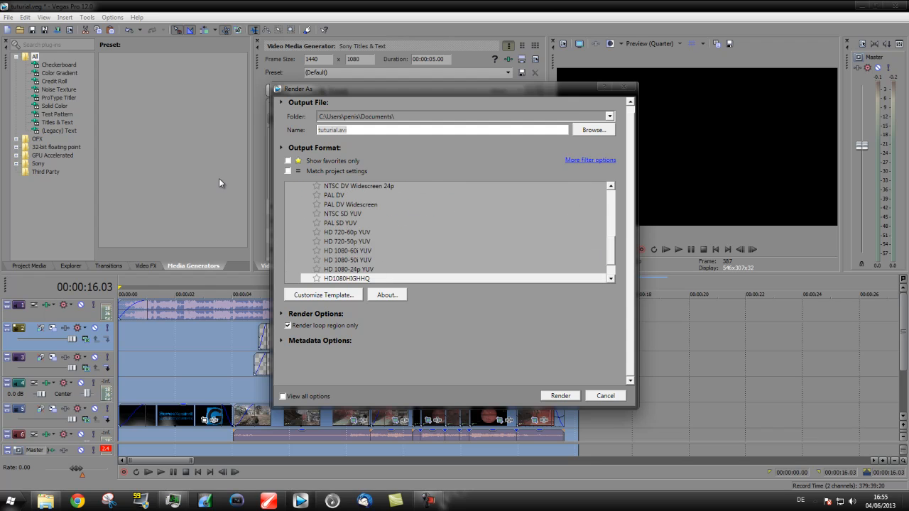
{"action": "scroll", "coordinate": [372, 228], "scroll_direction": "up", "scroll_amount": 1}
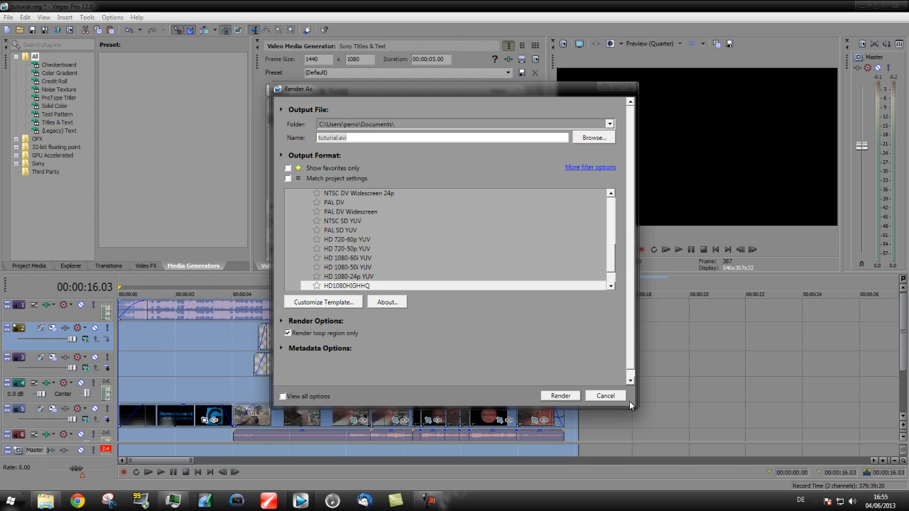
{"action": "left_click_drag", "start_coordinate": [629, 405], "coordinate": [579, 460]}
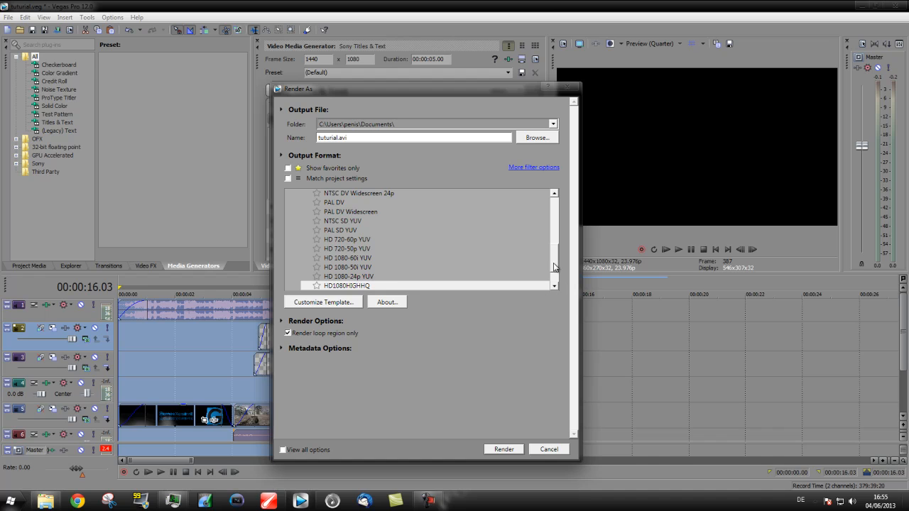
{"action": "scroll", "coordinate": [551, 257], "scroll_direction": "up", "scroll_amount": 6}
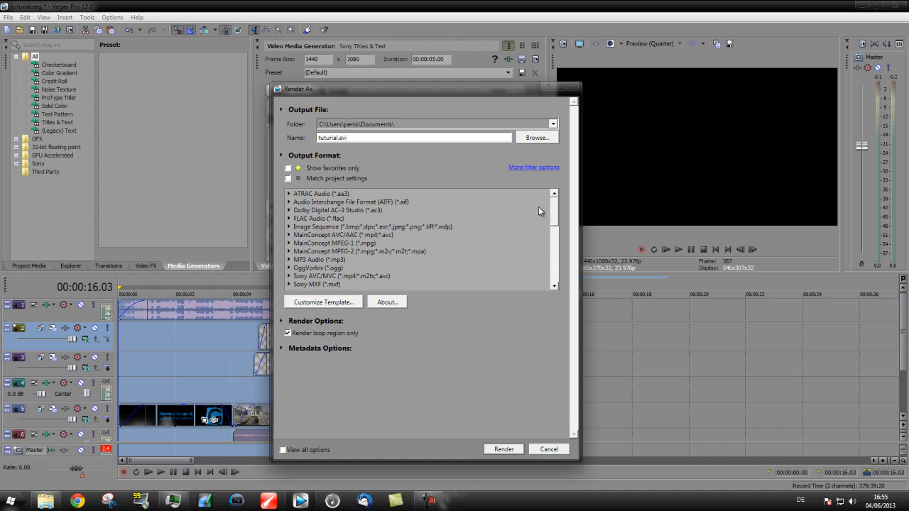
{"action": "left_click_drag", "start_coordinate": [578, 460], "coordinate": [576, 387]}
{"action": "left_click_drag", "start_coordinate": [572, 251], "coordinate": [543, 216]}
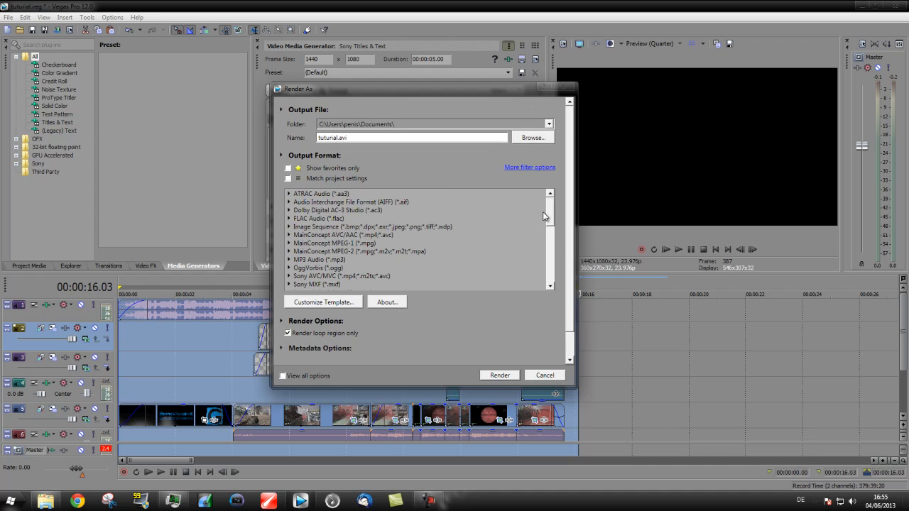
Set the render output to the tuturial folder on the Desktop with the file name minciclipmontage.
{"action": "left_click", "coordinate": [547, 125]}
{"action": "left_click", "coordinate": [547, 124]}
{"action": "left_click", "coordinate": [532, 137]}
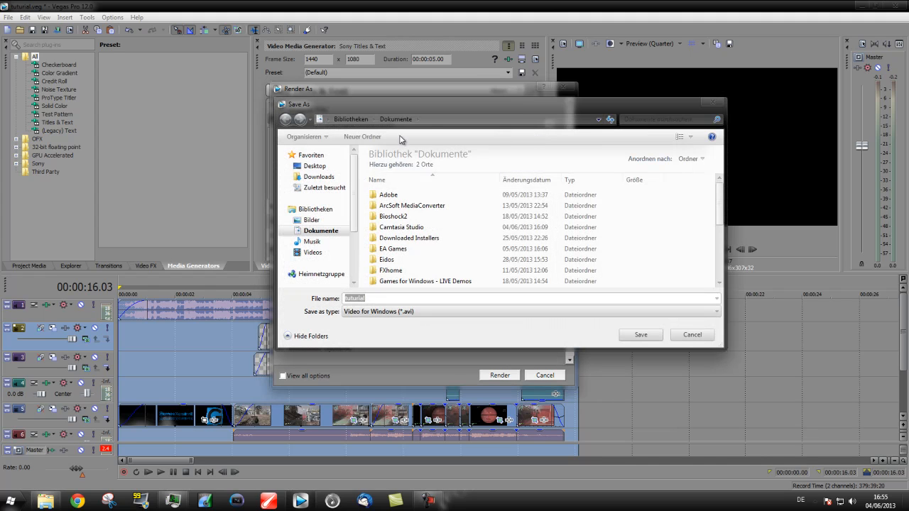
{"action": "left_click", "coordinate": [319, 168]}
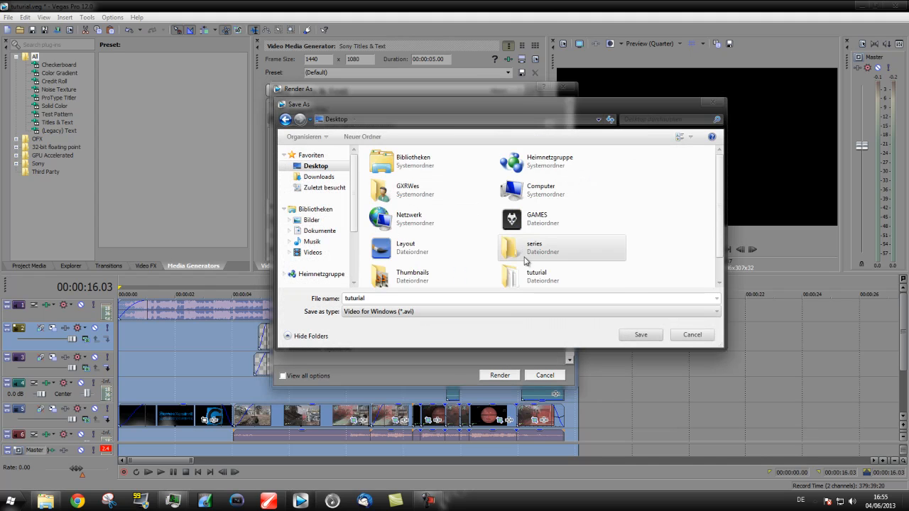
{"action": "double_click", "coordinate": [528, 278]}
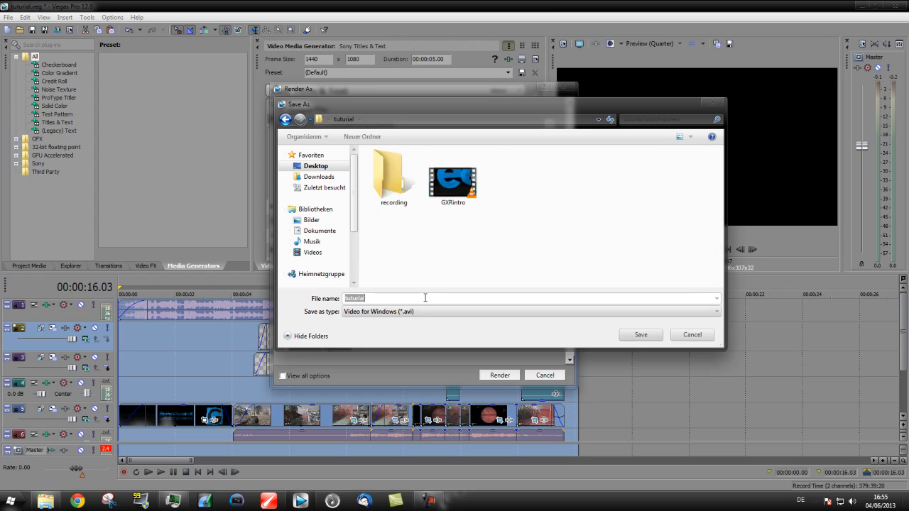
{"action": "type", "text": "miniclipmontage"}
{"action": "left_click", "coordinate": [639, 334]}
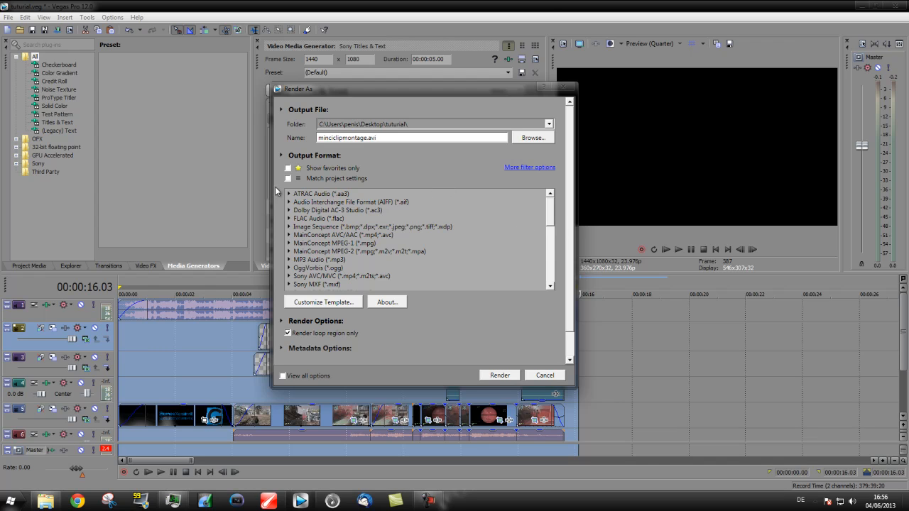
Customize the Video for Windows HD 720-60p YUV template with a frame rate of 25.000 (PAL).
{"action": "left_click_drag", "start_coordinate": [553, 235], "coordinate": [552, 275]}
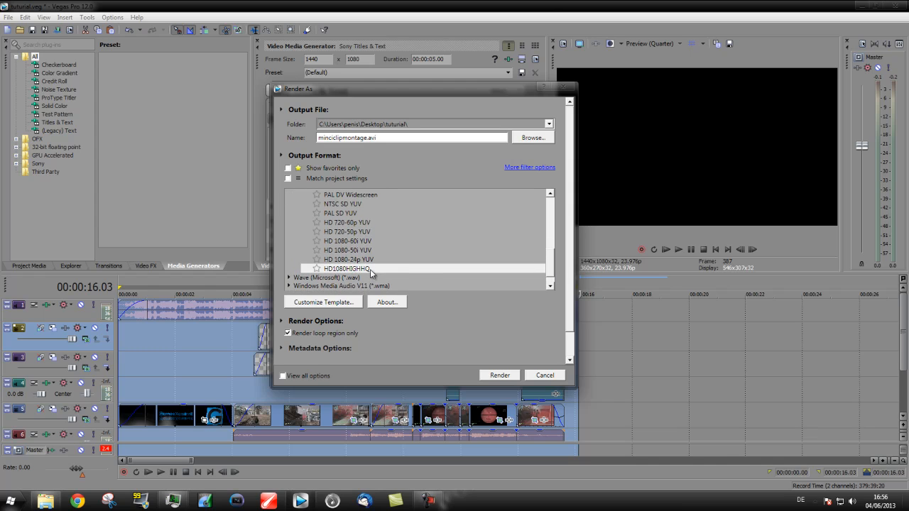
{"action": "left_click", "coordinate": [356, 224]}
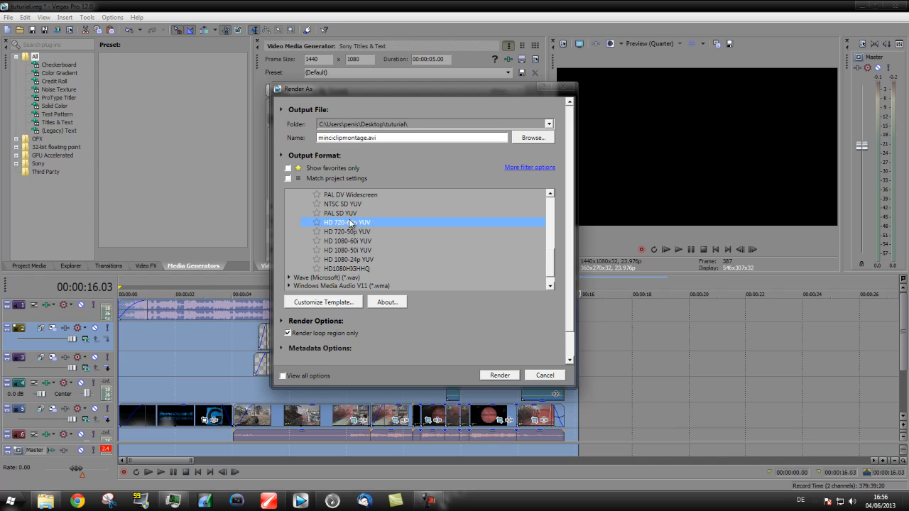
{"action": "scroll", "coordinate": [334, 277], "scroll_direction": "up", "scroll_amount": 2}
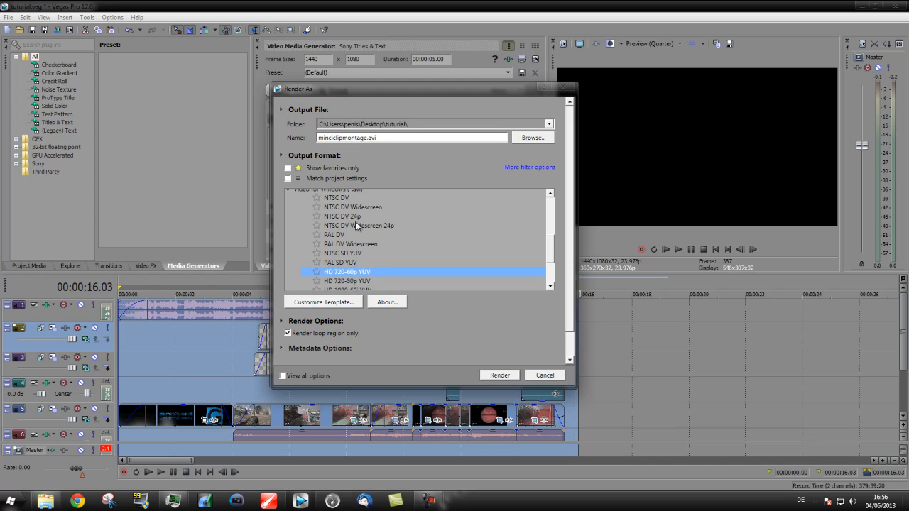
{"action": "left_click", "coordinate": [325, 303]}
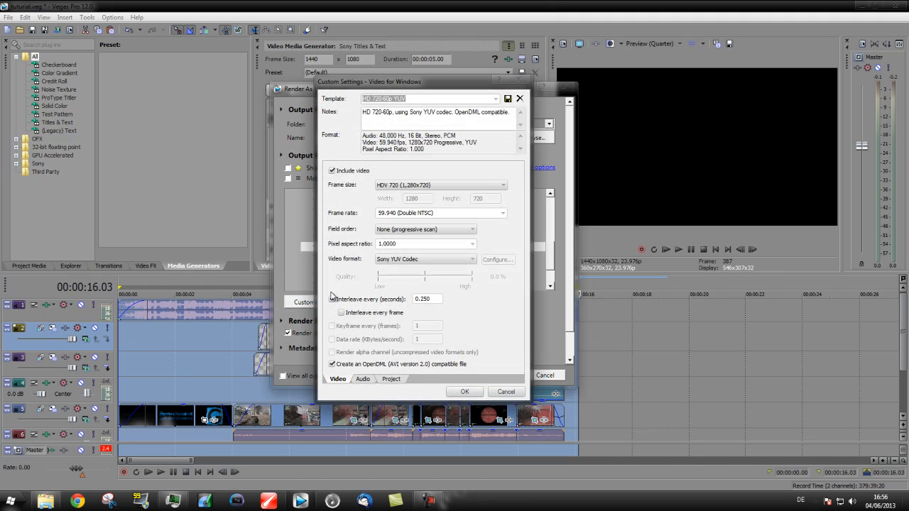
{"action": "left_click", "coordinate": [448, 186]}
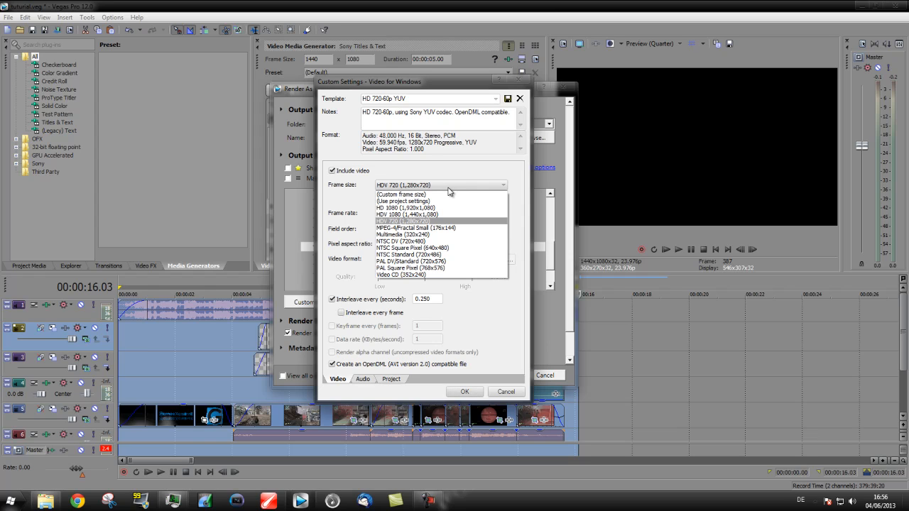
{"action": "left_click", "coordinate": [448, 188]}
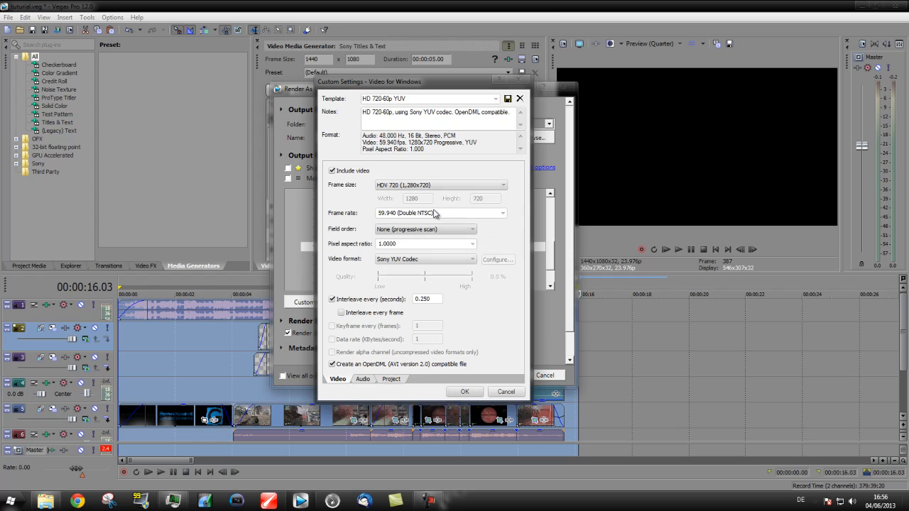
{"action": "left_click", "coordinate": [503, 215]}
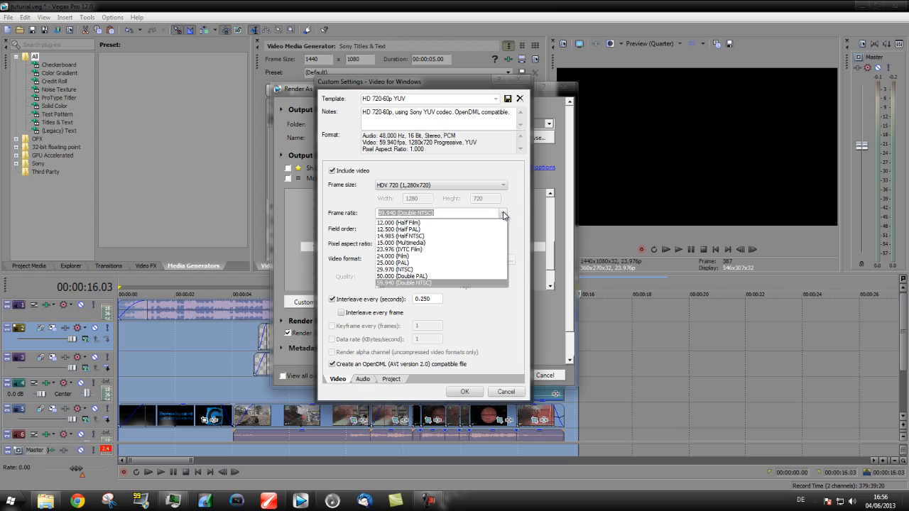
{"action": "left_click", "coordinate": [482, 263]}
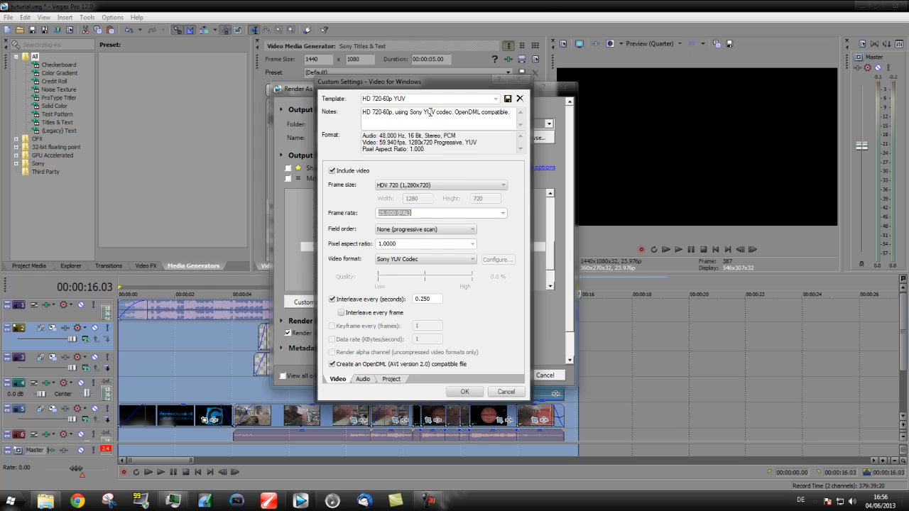
Review the available frame sizes, keep HDV 720 (1,280x720) and accept the custom template settings.
{"action": "left_click_drag", "start_coordinate": [430, 112], "coordinate": [357, 122]}
{"action": "left_click", "coordinate": [416, 186]}
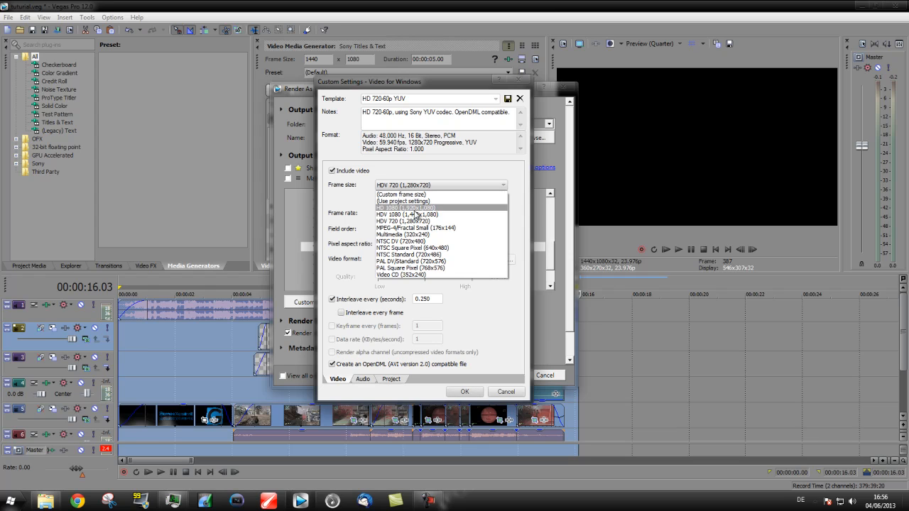
{"action": "left_click", "coordinate": [429, 187]}
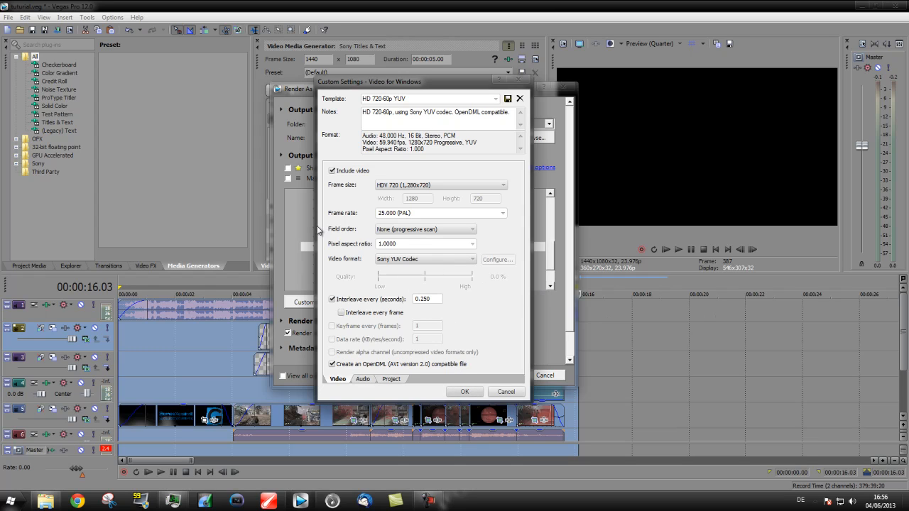
{"action": "left_click", "coordinate": [434, 186]}
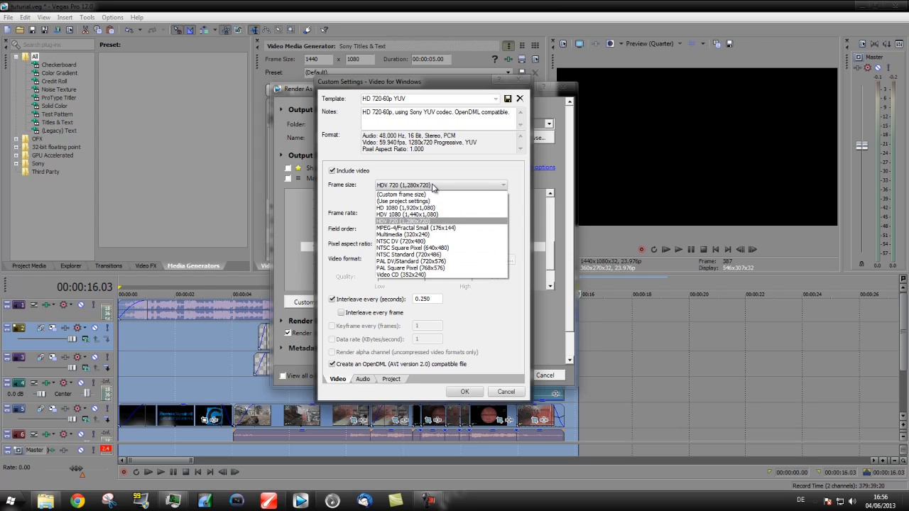
{"action": "left_click", "coordinate": [434, 186]}
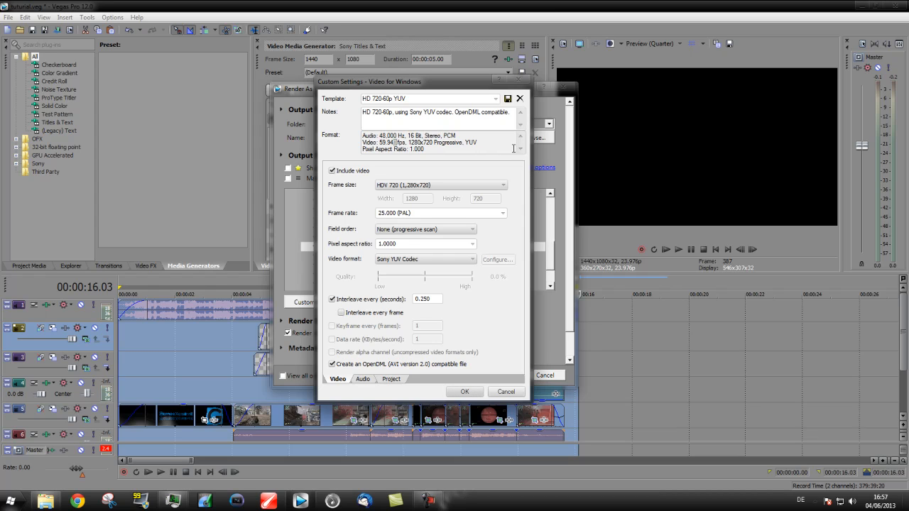
{"action": "left_click", "coordinate": [454, 147]}
{"action": "left_click", "coordinate": [457, 391]}
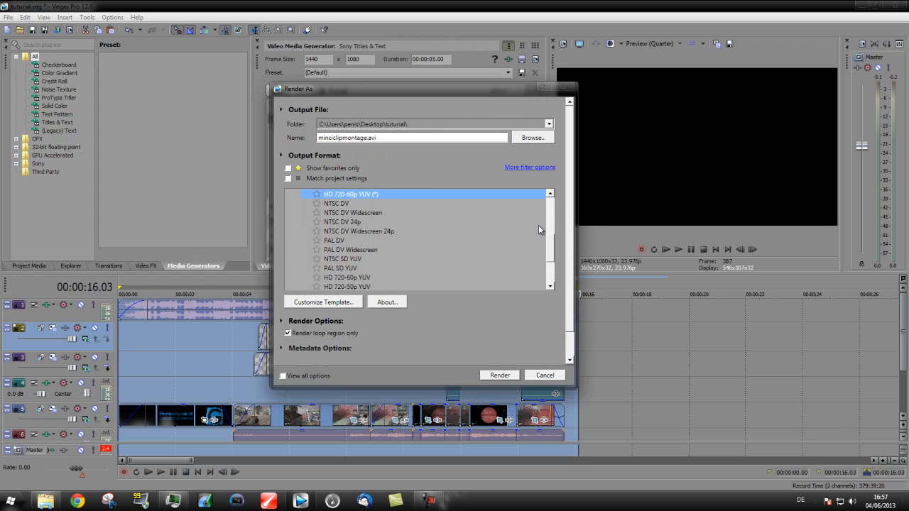
Choose the 4.8 Mbps HD 720-24p Video template under Windows Media Video V11 and start the render.
{"action": "left_click_drag", "start_coordinate": [551, 243], "coordinate": [544, 273]}
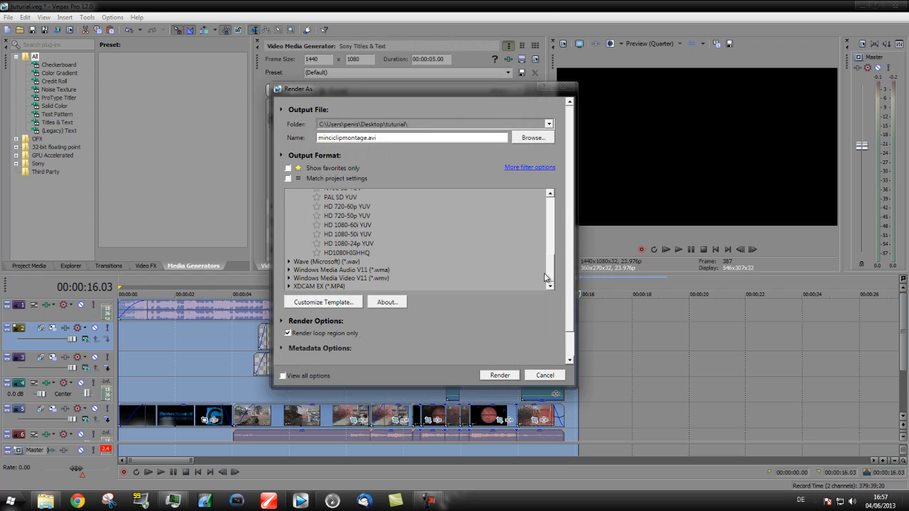
{"action": "left_click", "coordinate": [289, 279]}
{"action": "scroll", "coordinate": [539, 257], "scroll_direction": "down", "scroll_amount": 3}
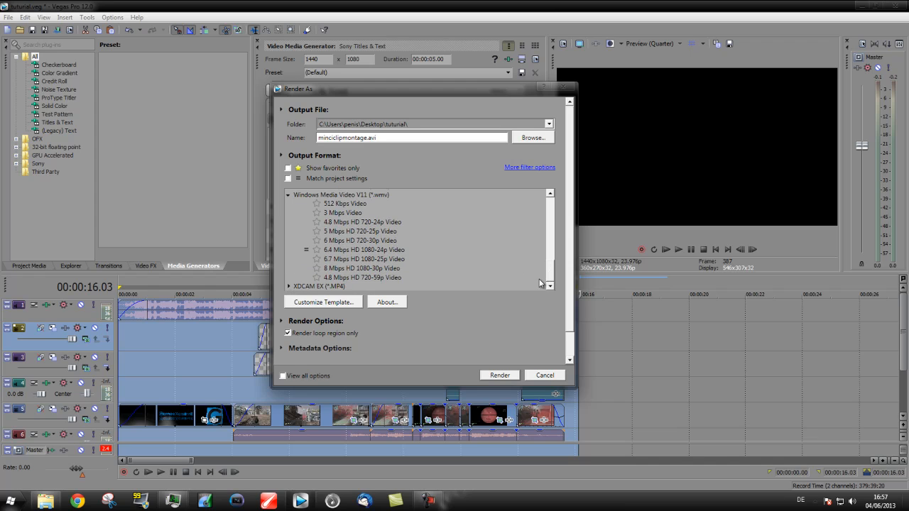
{"action": "left_click", "coordinate": [380, 250]}
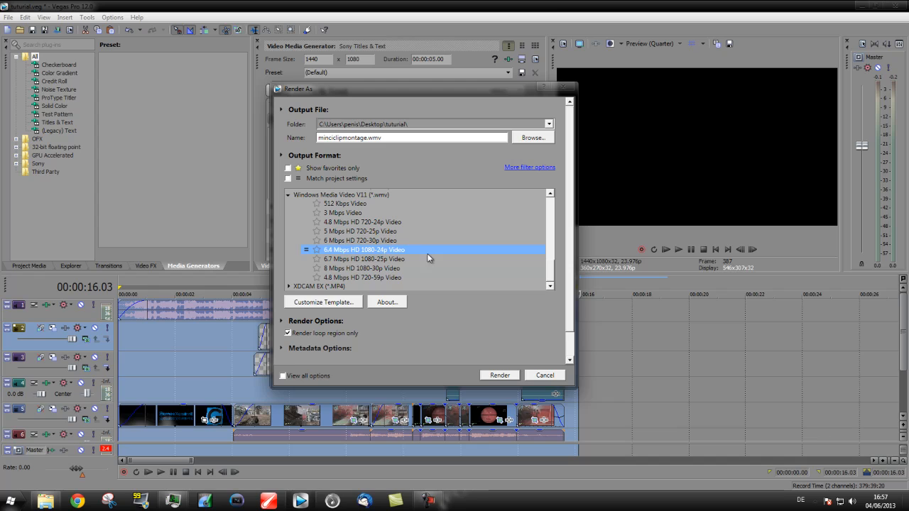
{"action": "left_click", "coordinate": [374, 232]}
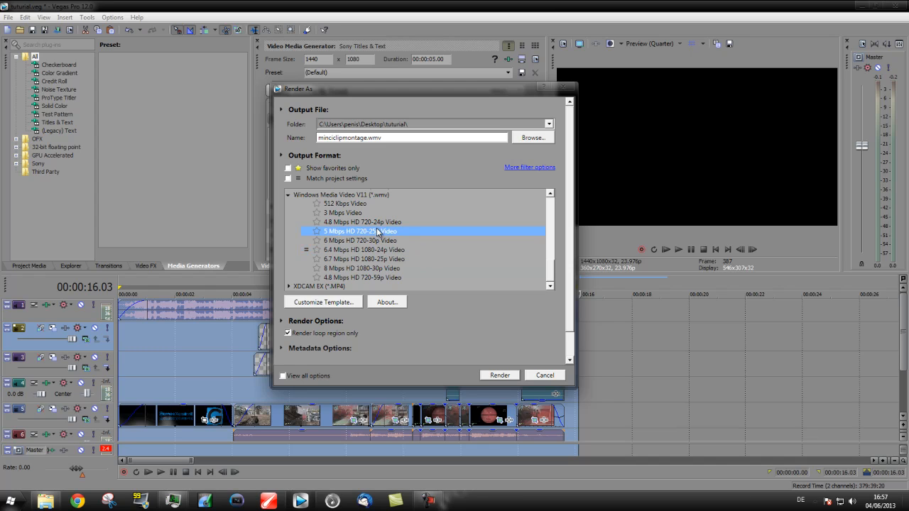
{"action": "left_click", "coordinate": [379, 222]}
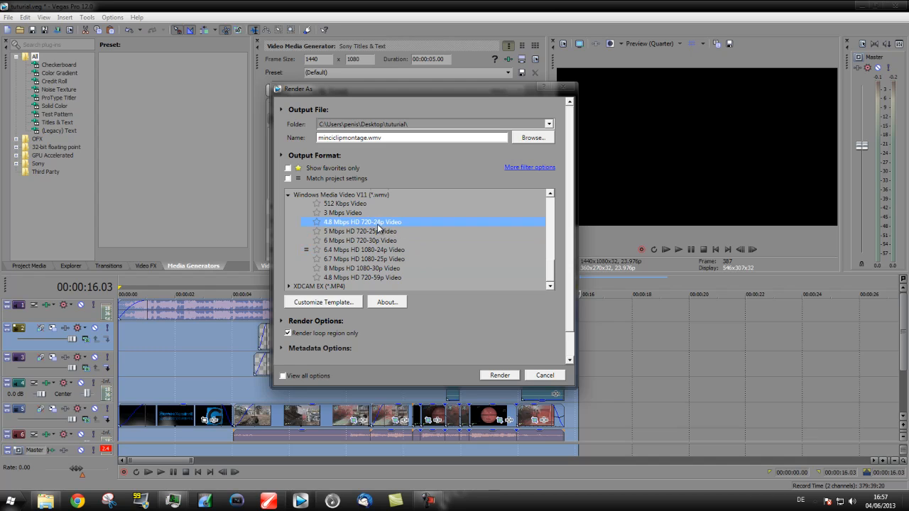
{"action": "left_click", "coordinate": [498, 375]}
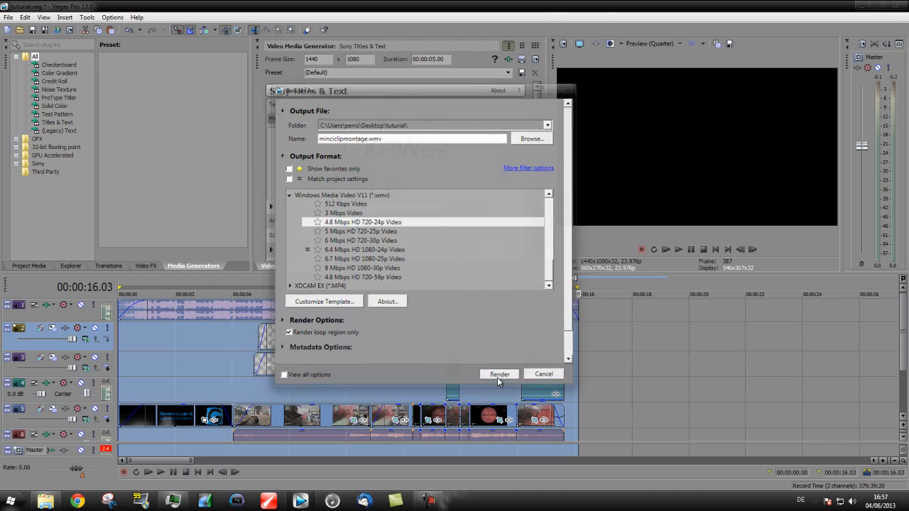